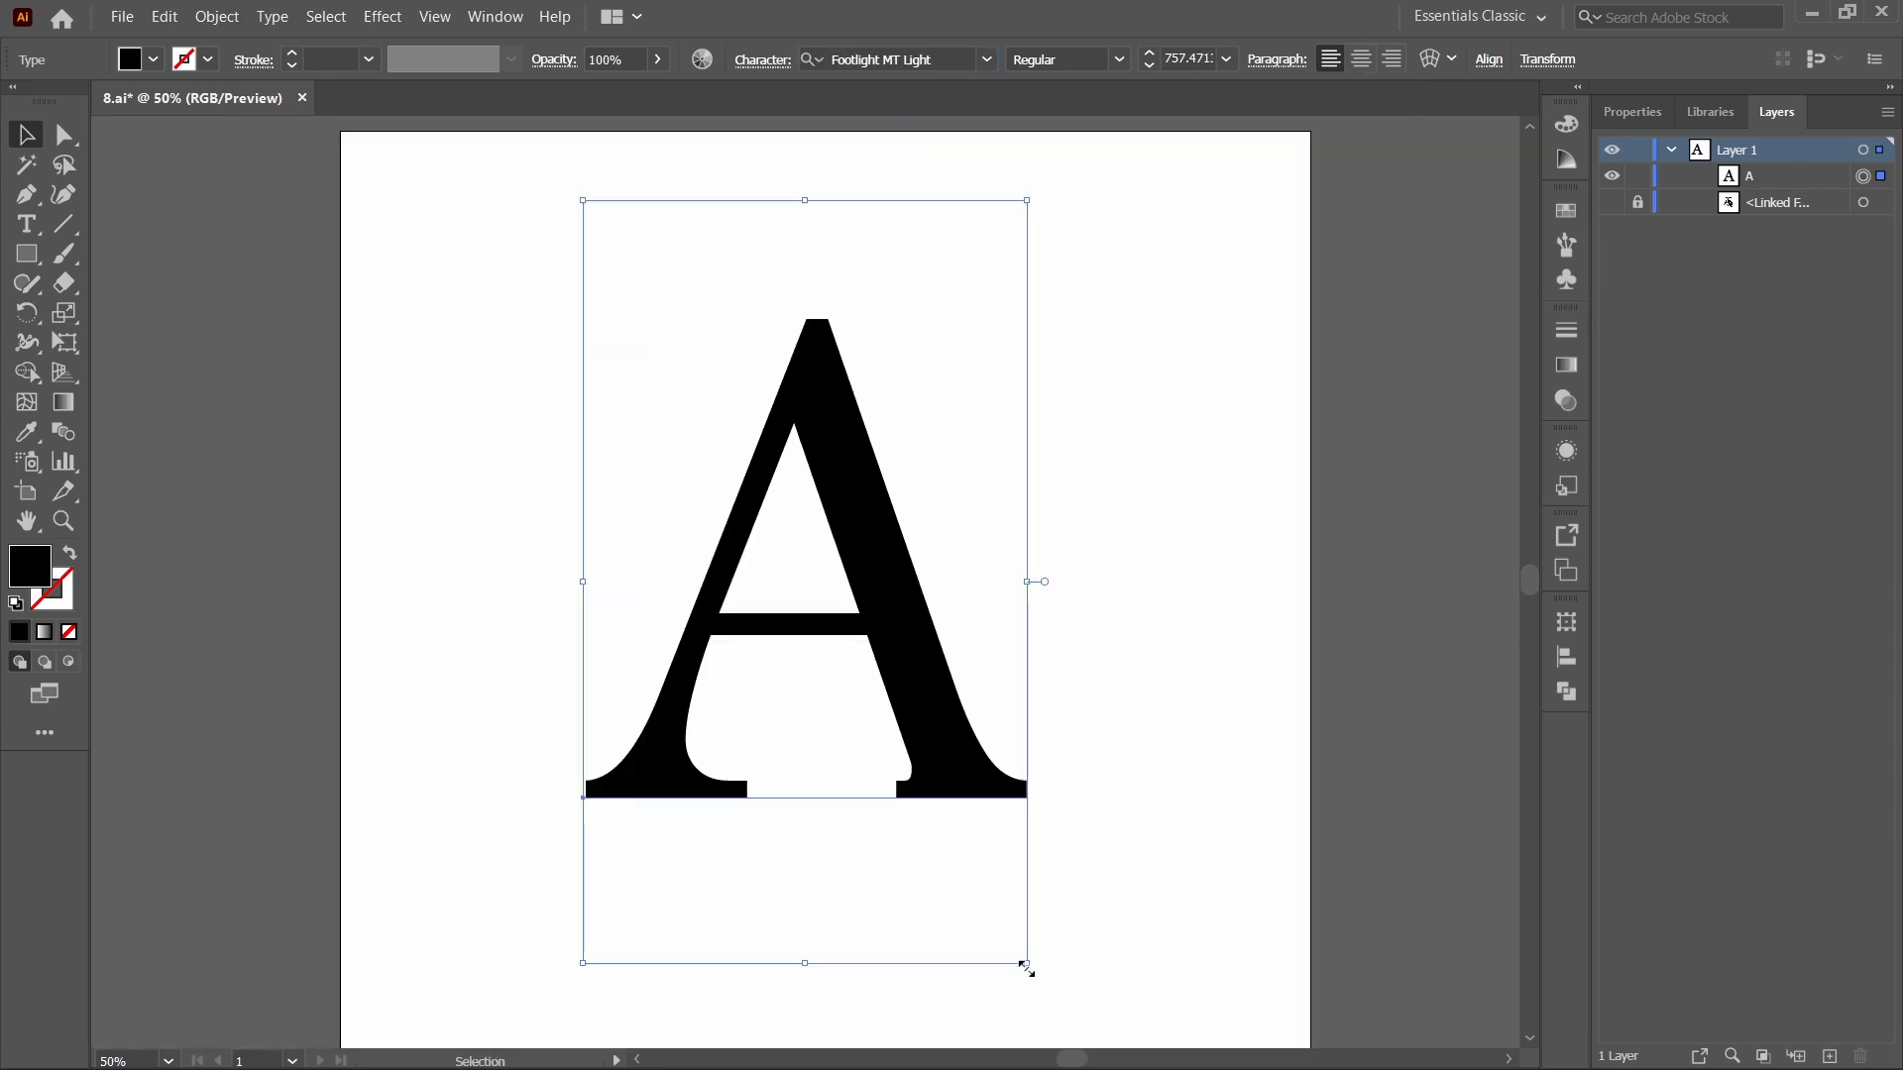
Scale the letter A down to about 680 pt and place a copy above and to its left, partly off the artboard.
left_click_drag(1026, 967, 1004, 925)
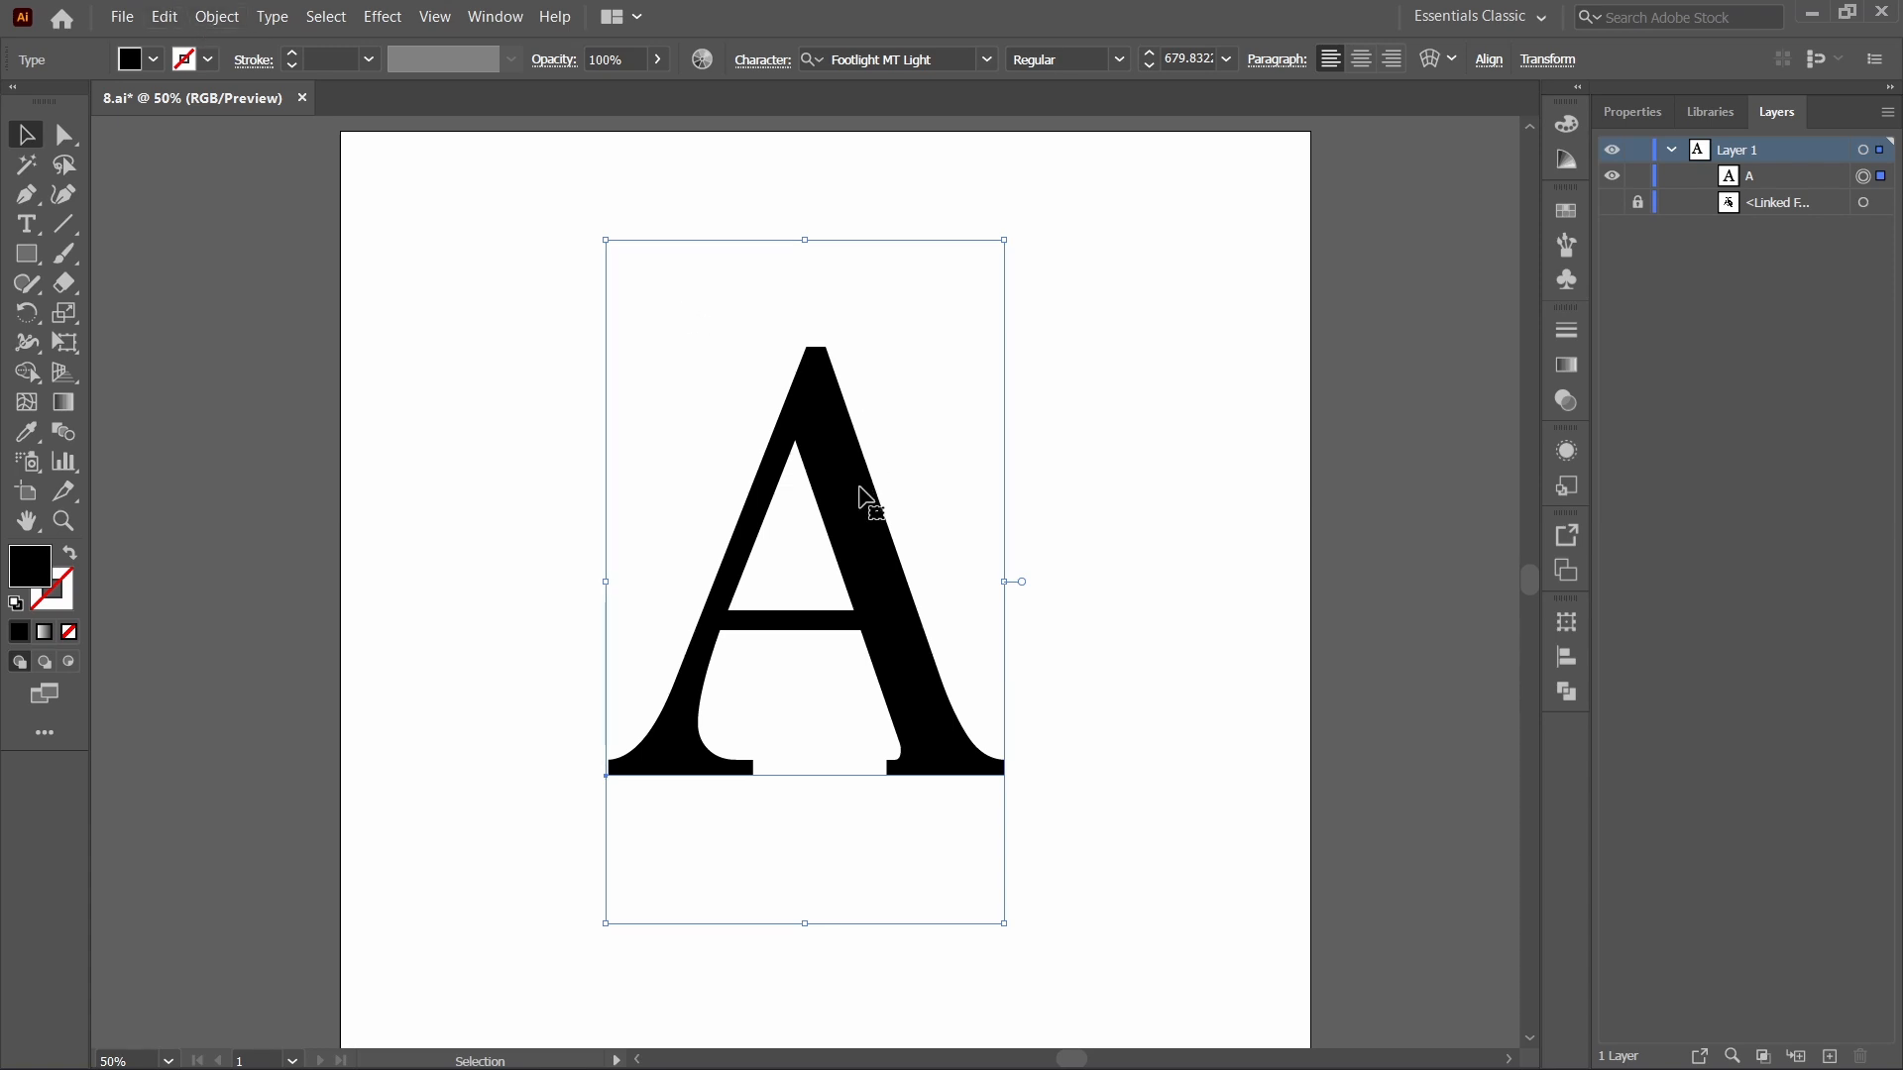
left_click_drag(861, 514, 451, 476)
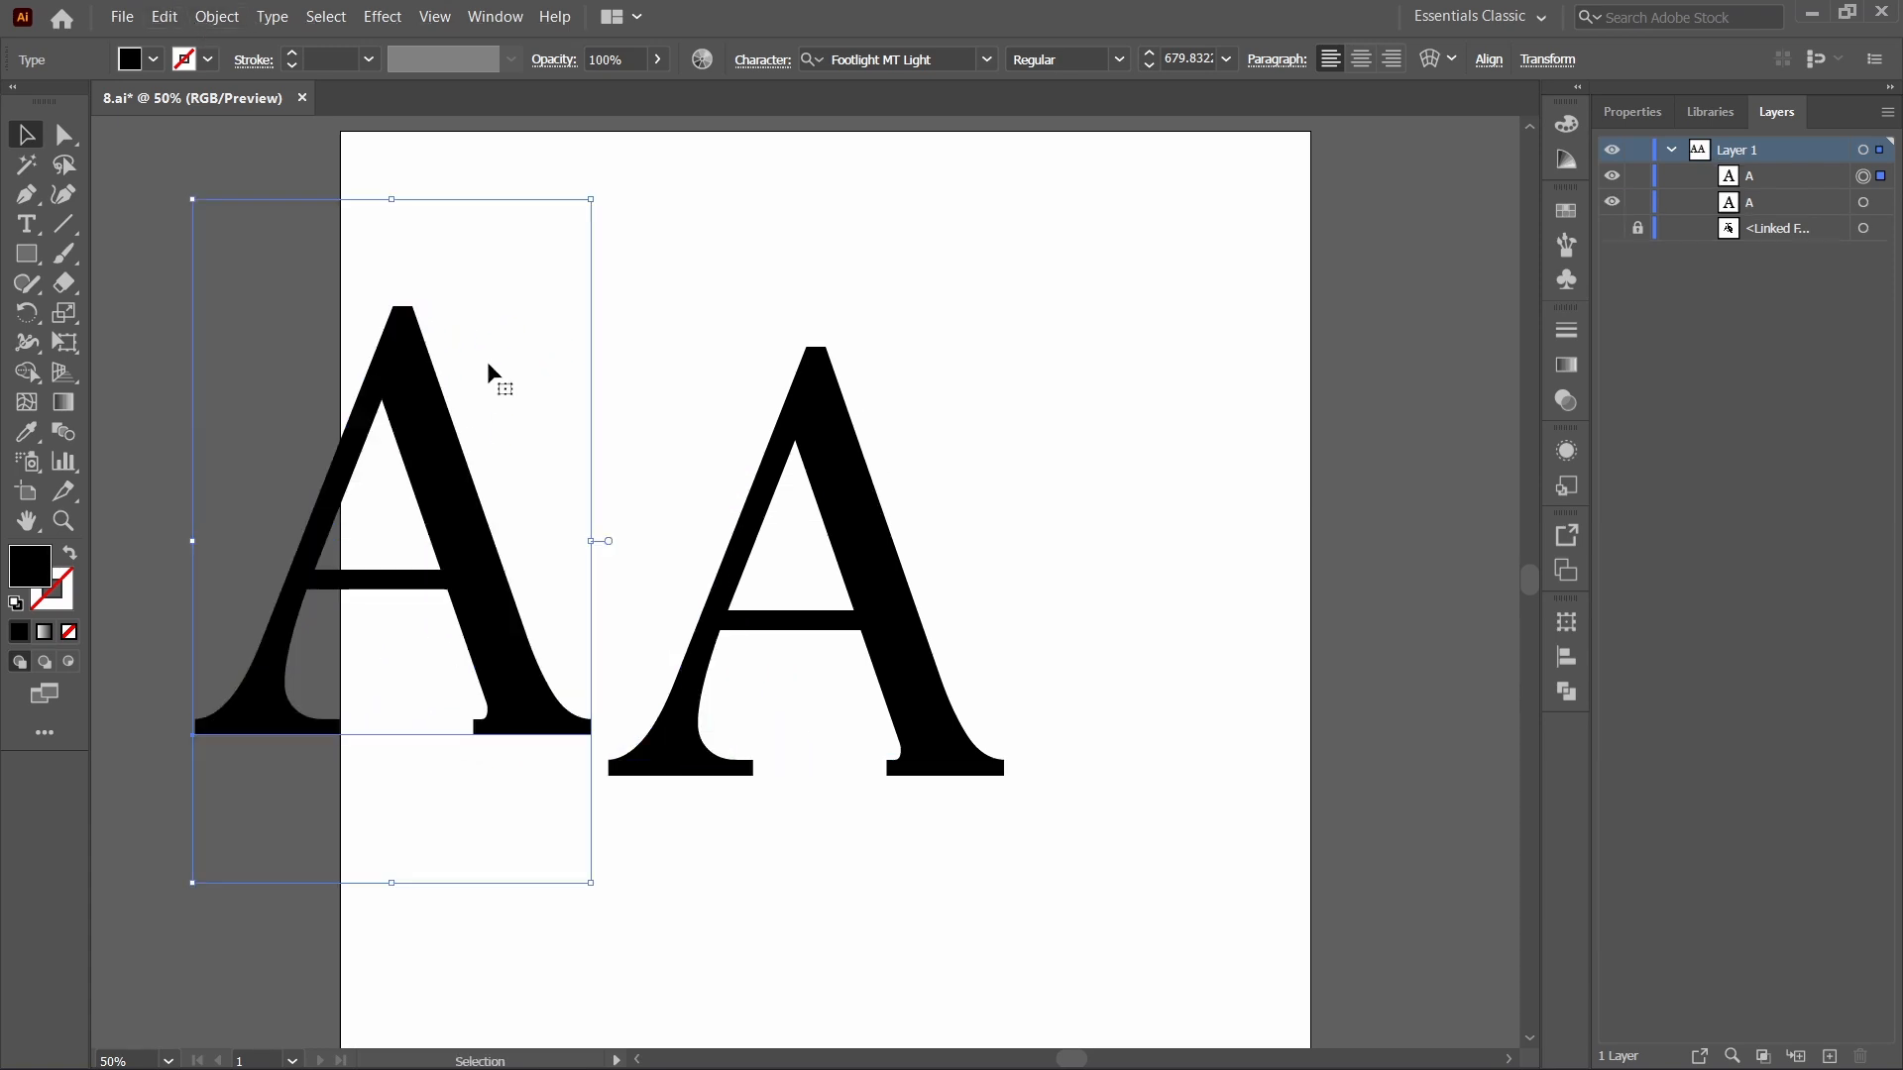
left_click(705, 317)
double_click(442, 424)
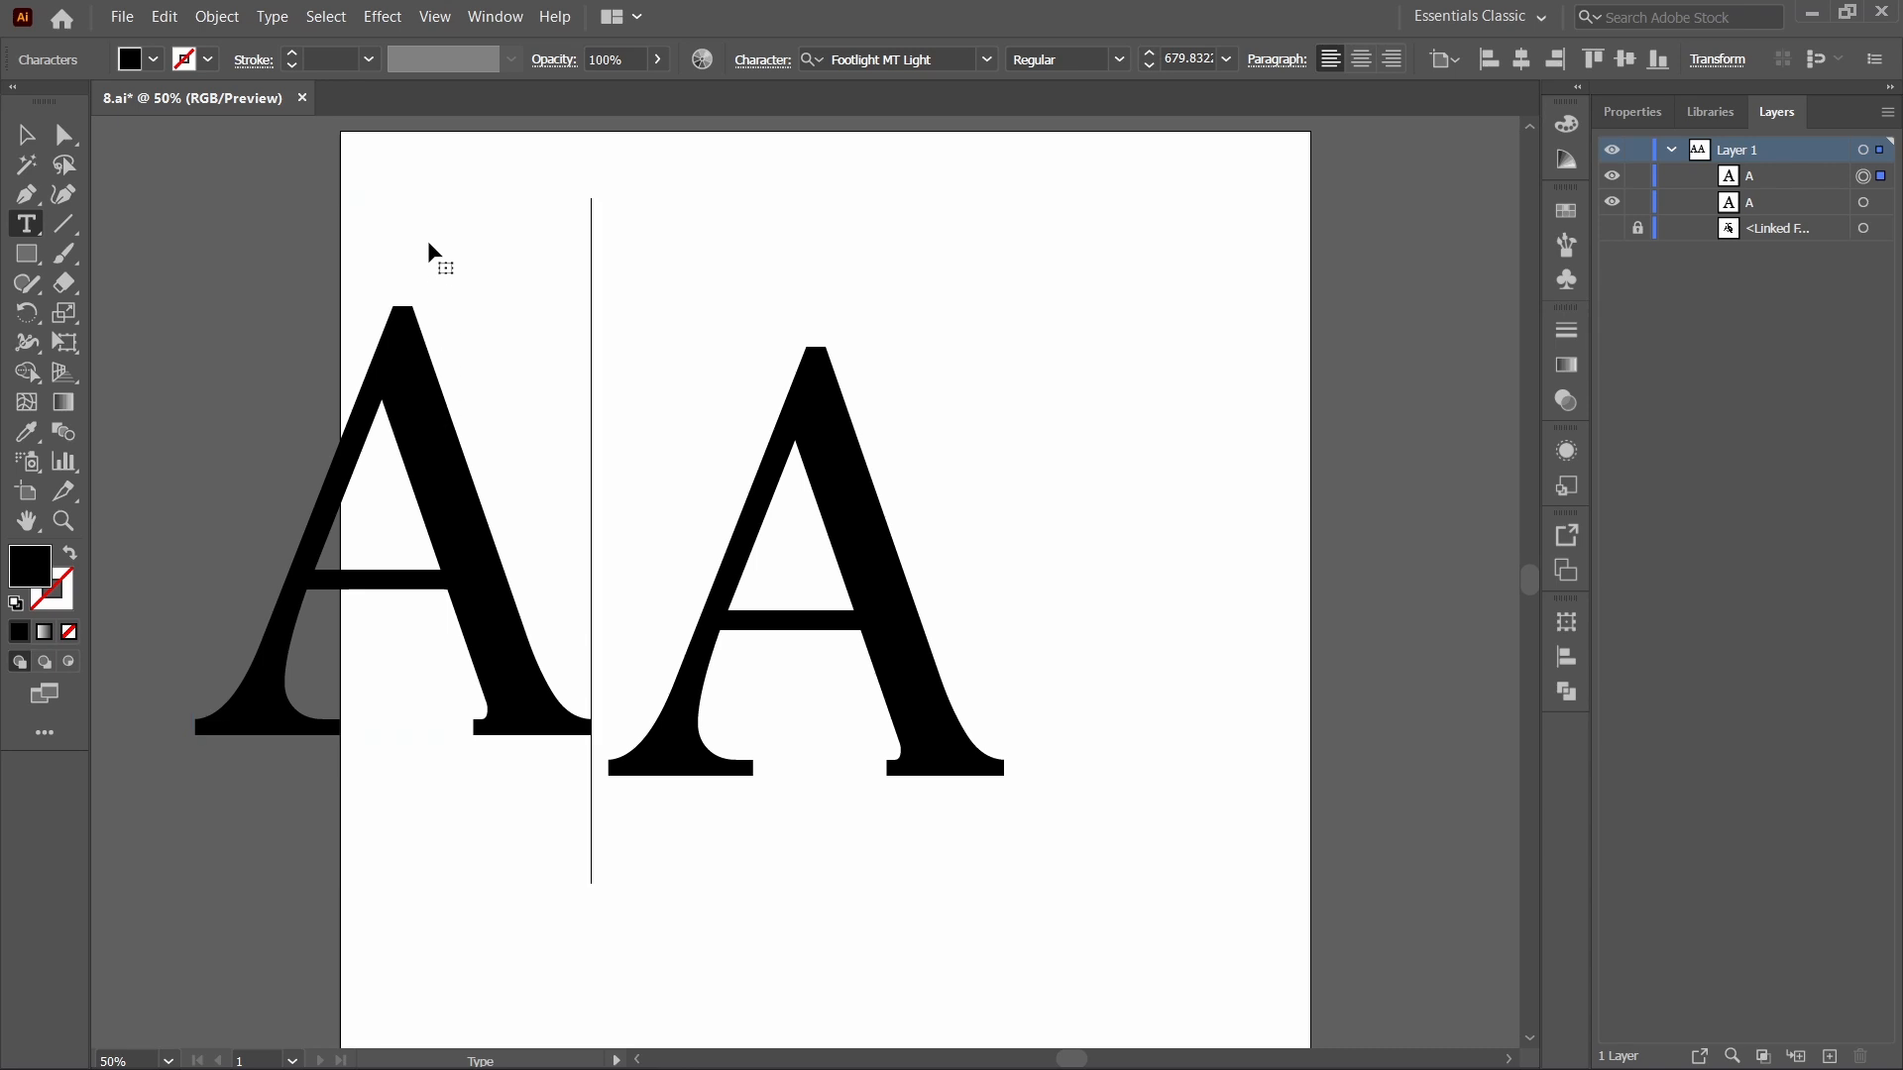
left_click(26, 136)
left_click_drag(396, 454, 381, 236)
Expand the original letter A on the artboard into outlines, with Object and Fill enabled.
left_click(820, 357)
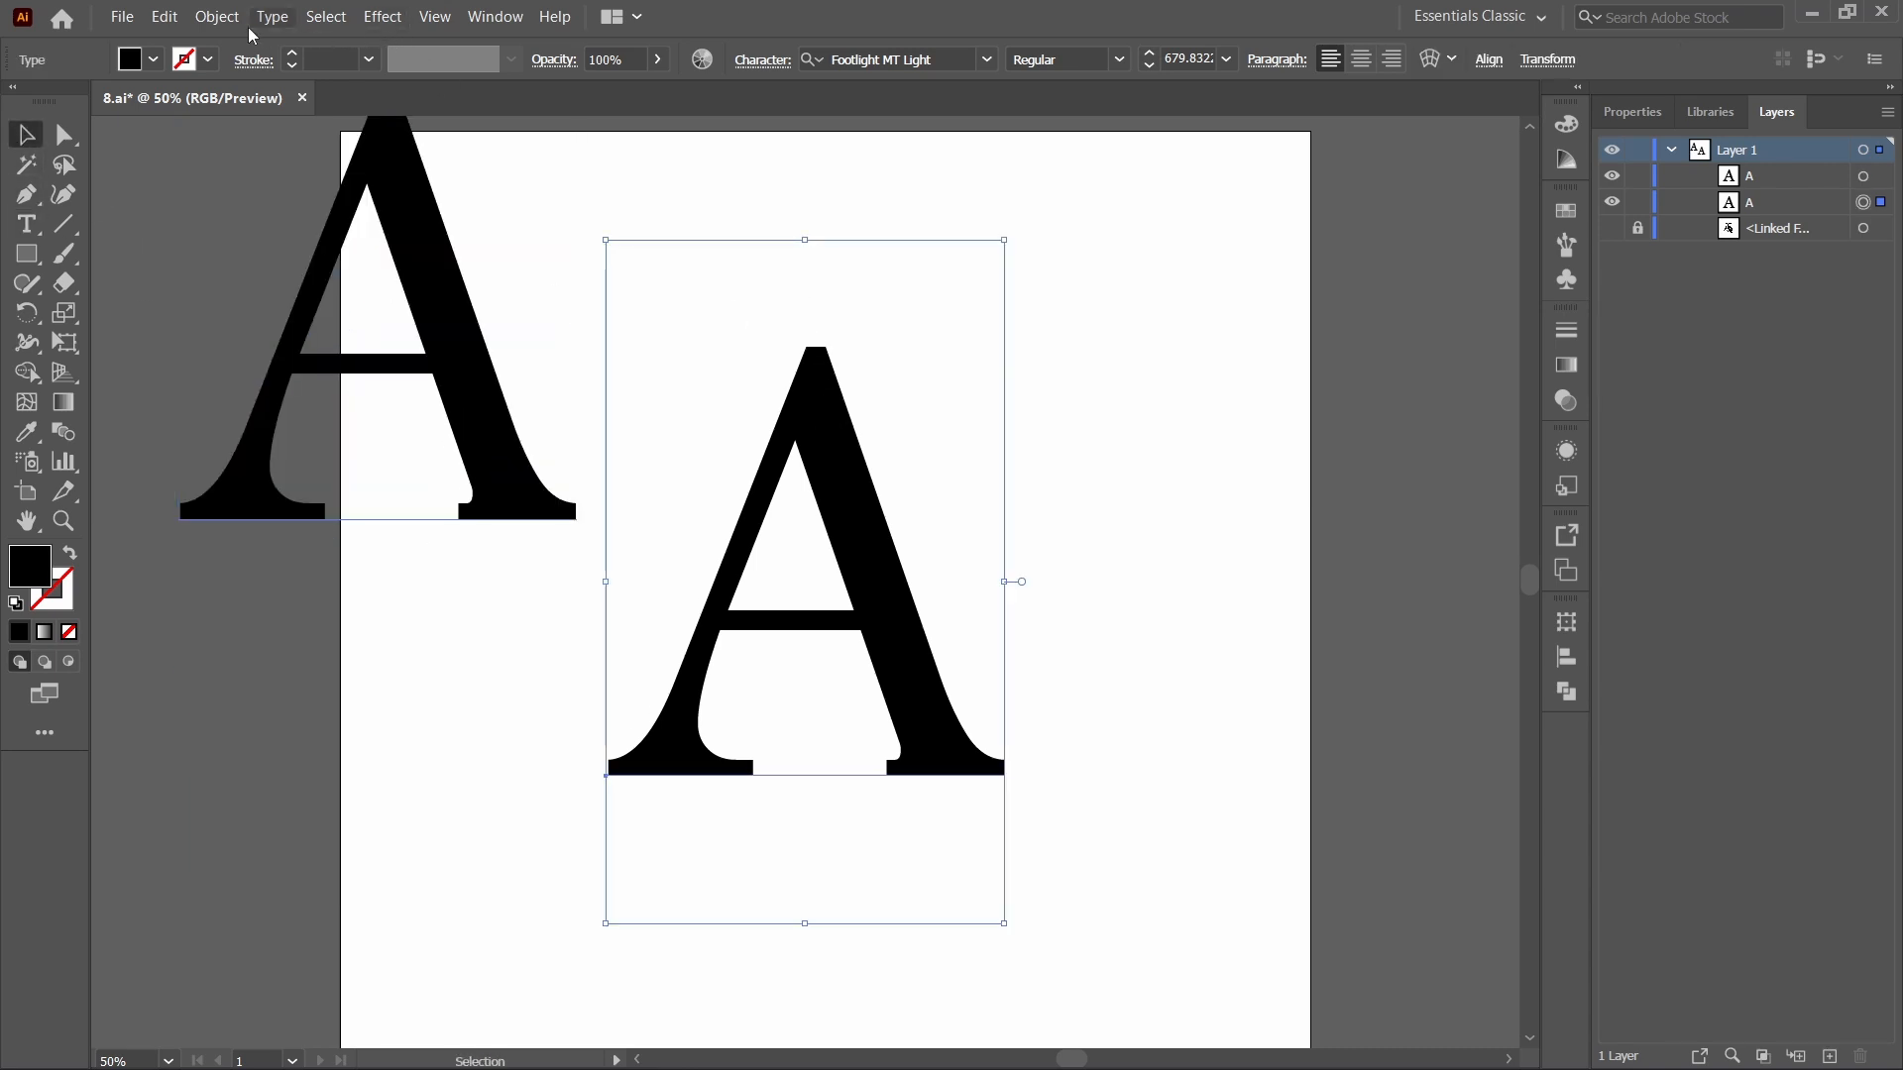
left_click(217, 17)
left_click(286, 306)
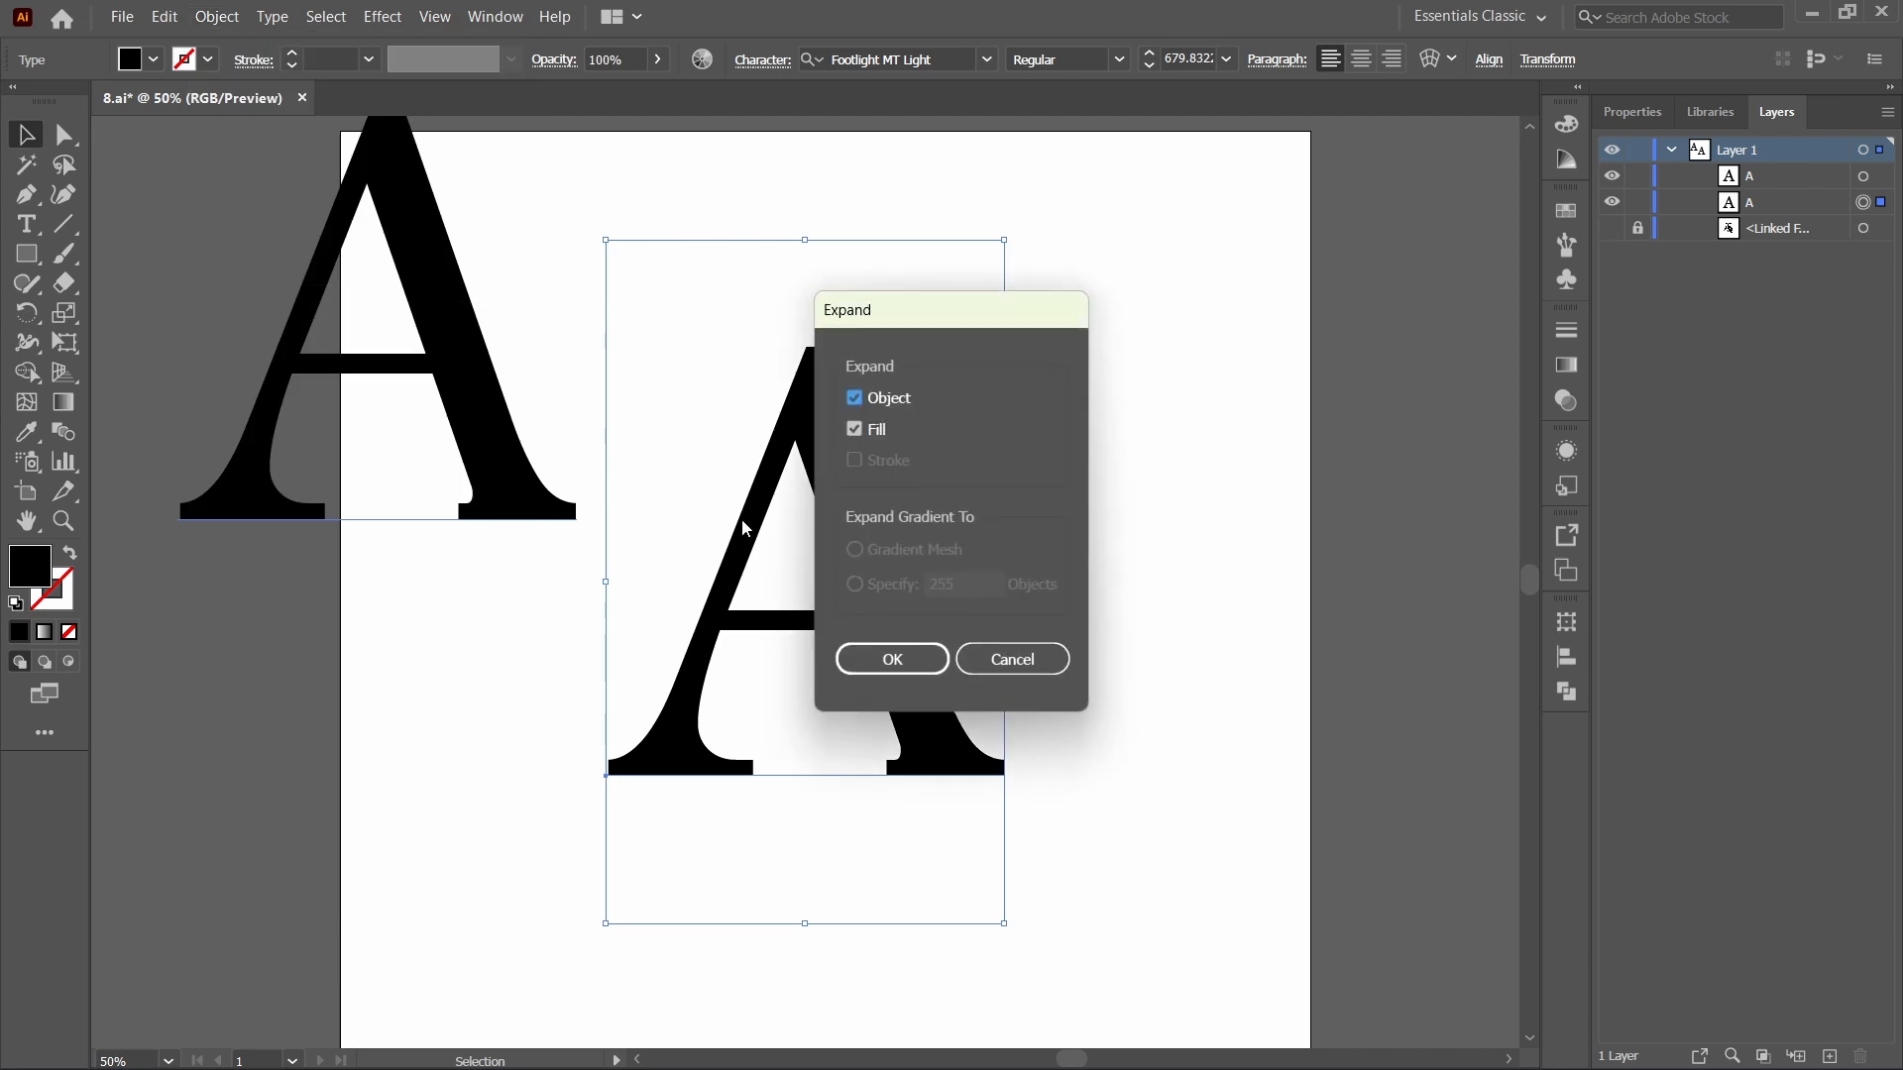
left_click(868, 668)
left_click(1120, 478)
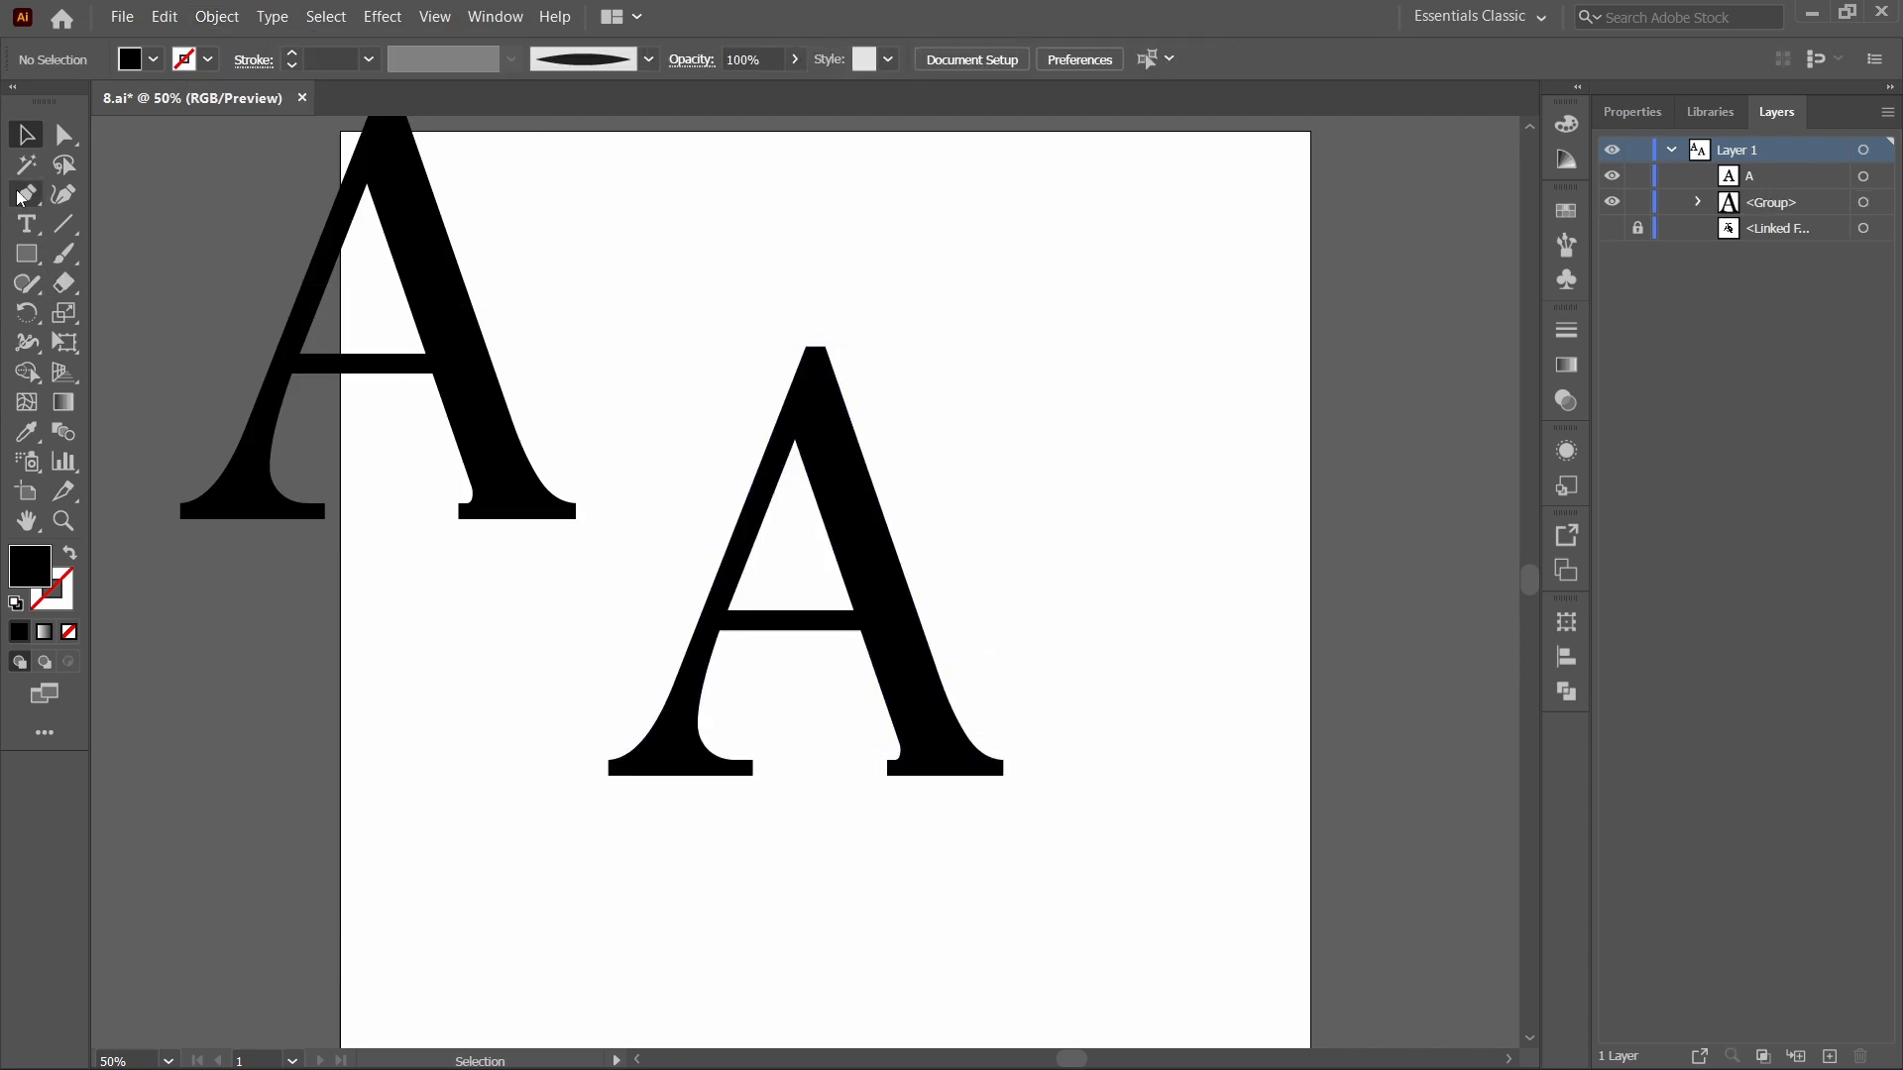
Draw a very thin horizontal ellipse about 448 px wide above the expanded letter and convert its two end anchors to corner points.
left_click_drag(27, 255, 82, 318)
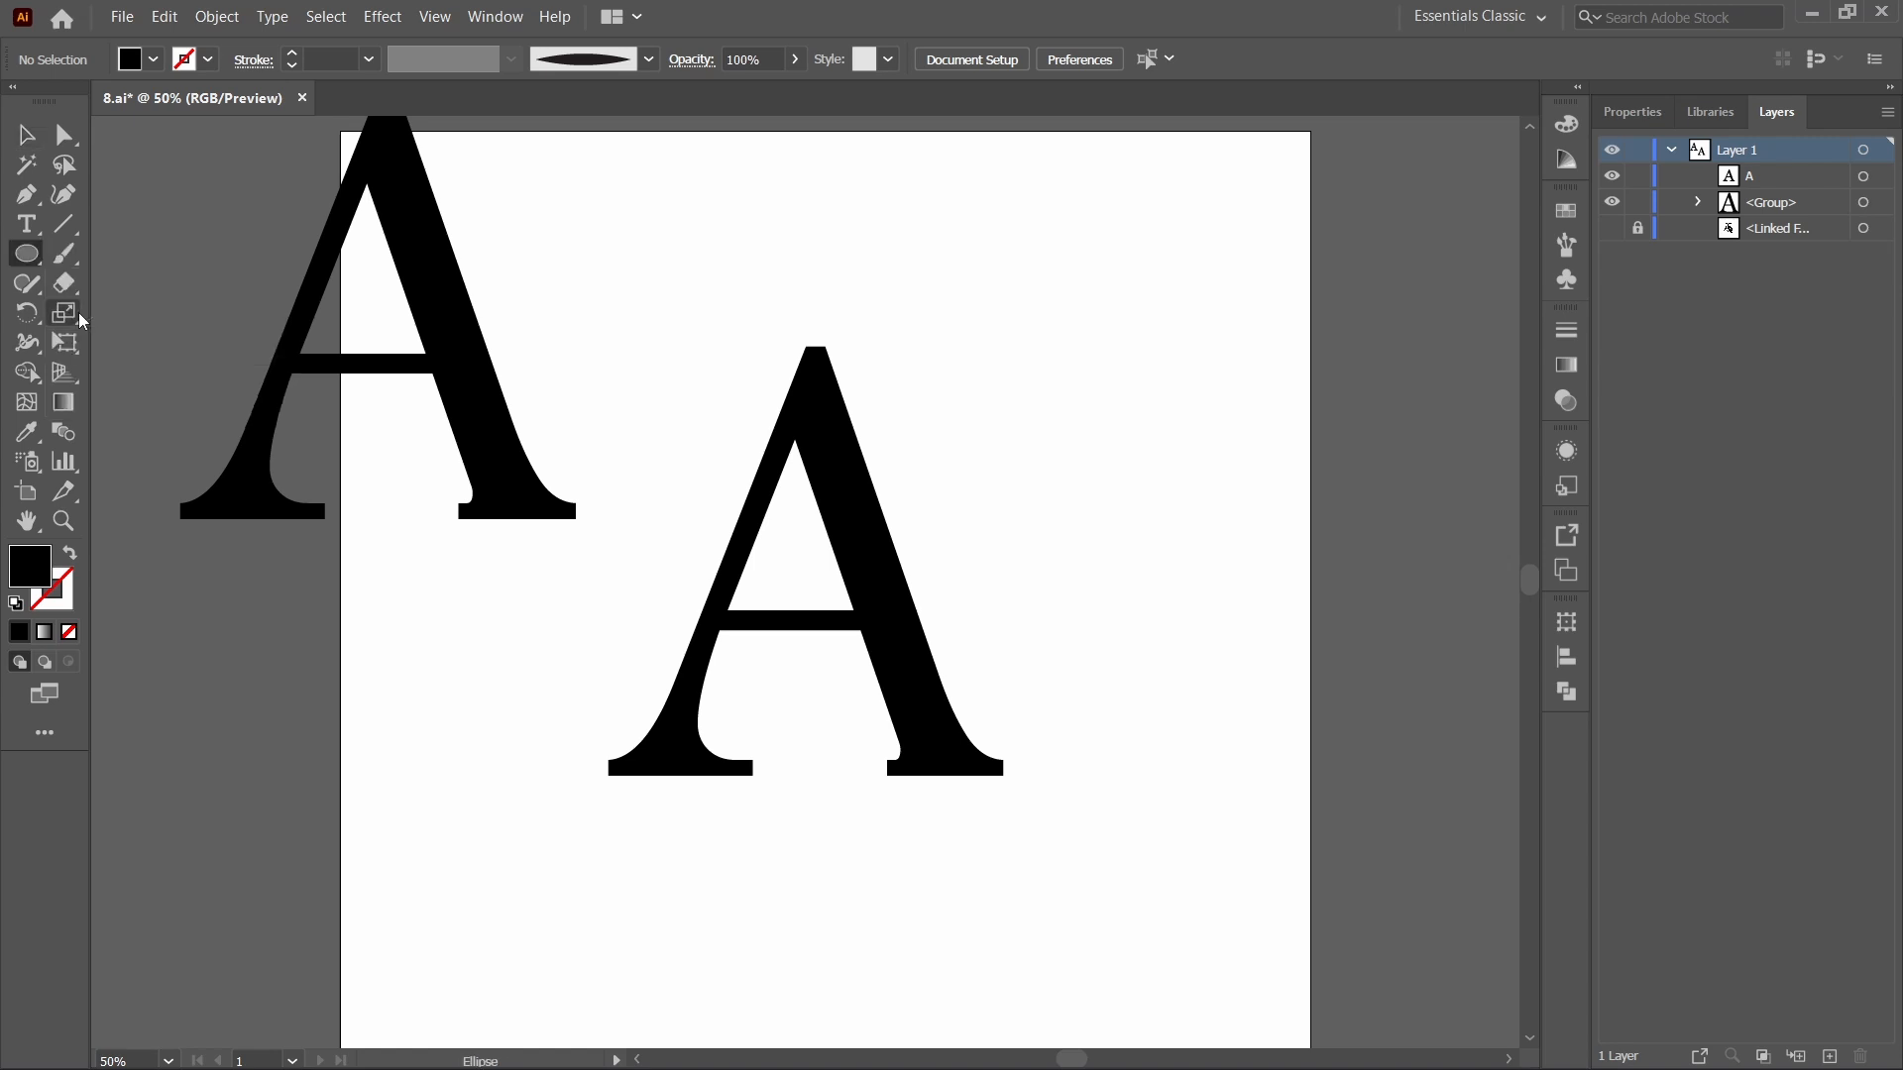
left_click_drag(568, 189, 1004, 191)
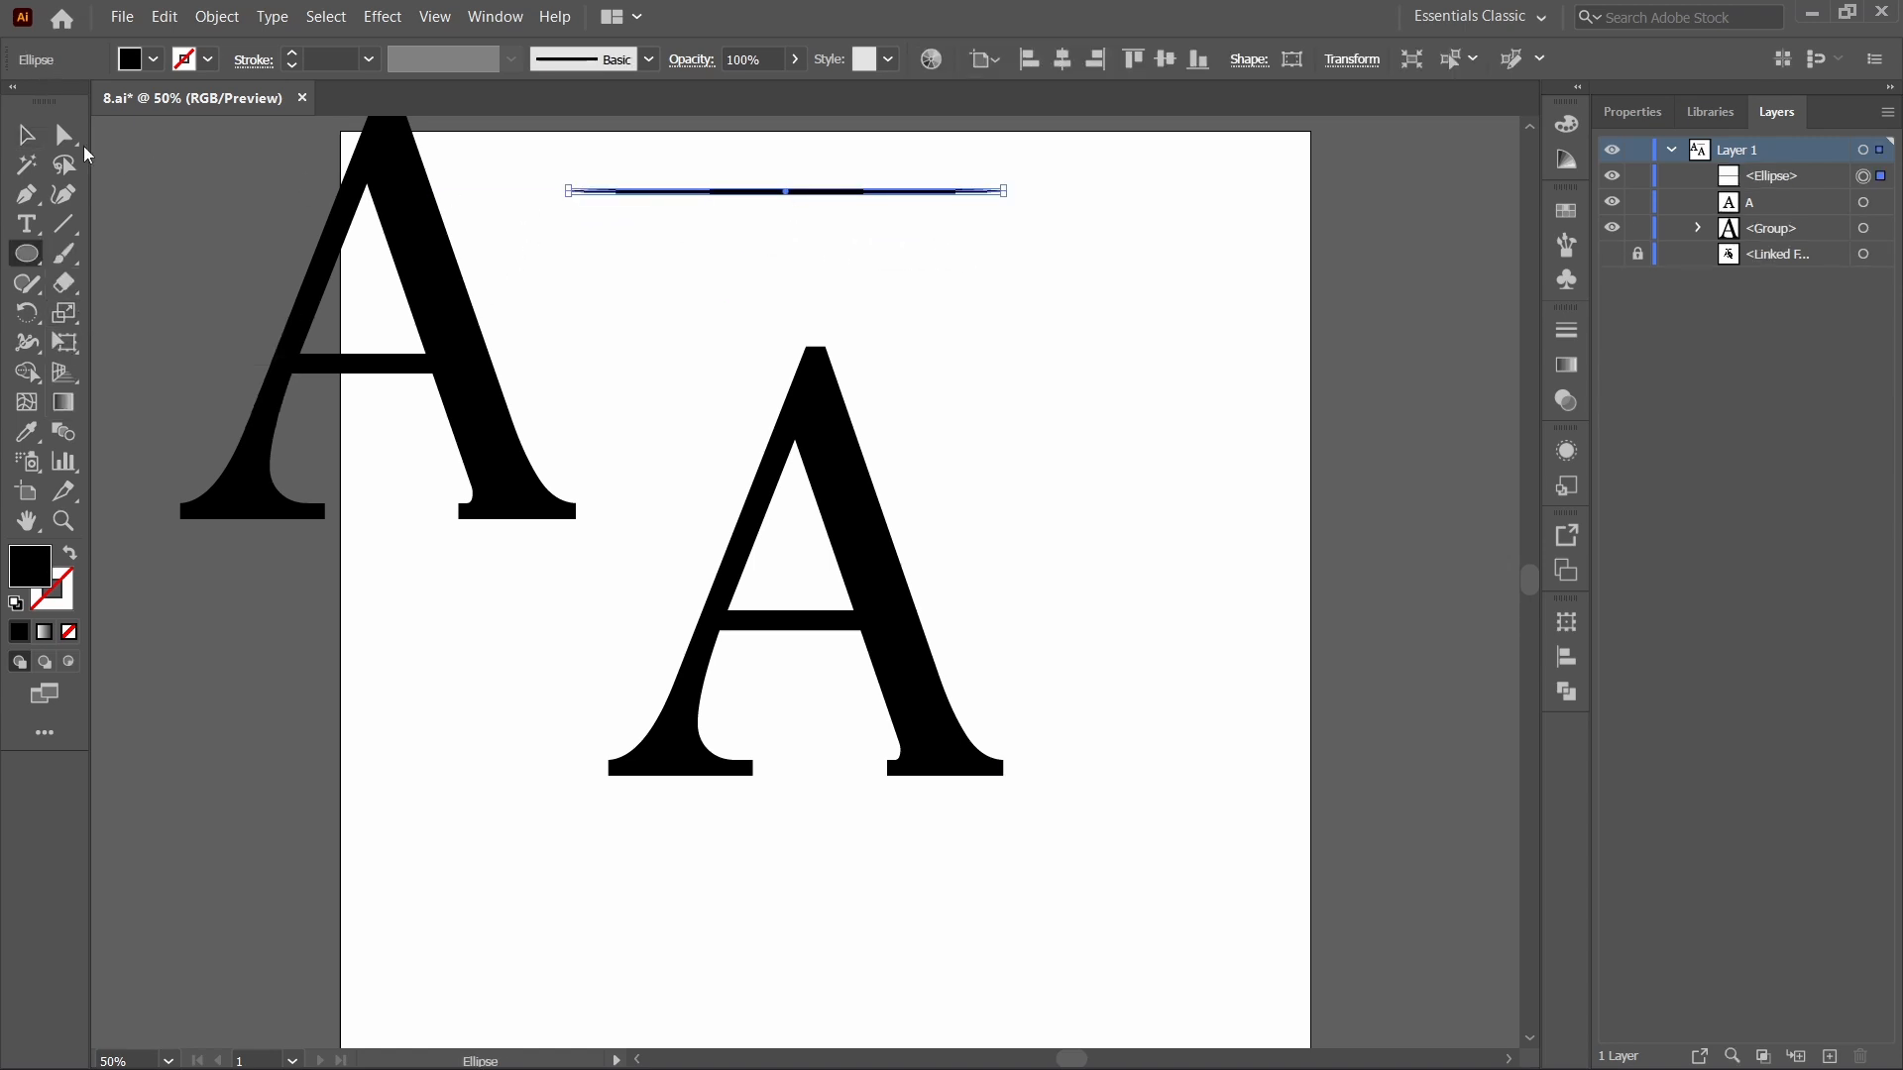
left_click(63, 135)
left_click(1003, 191)
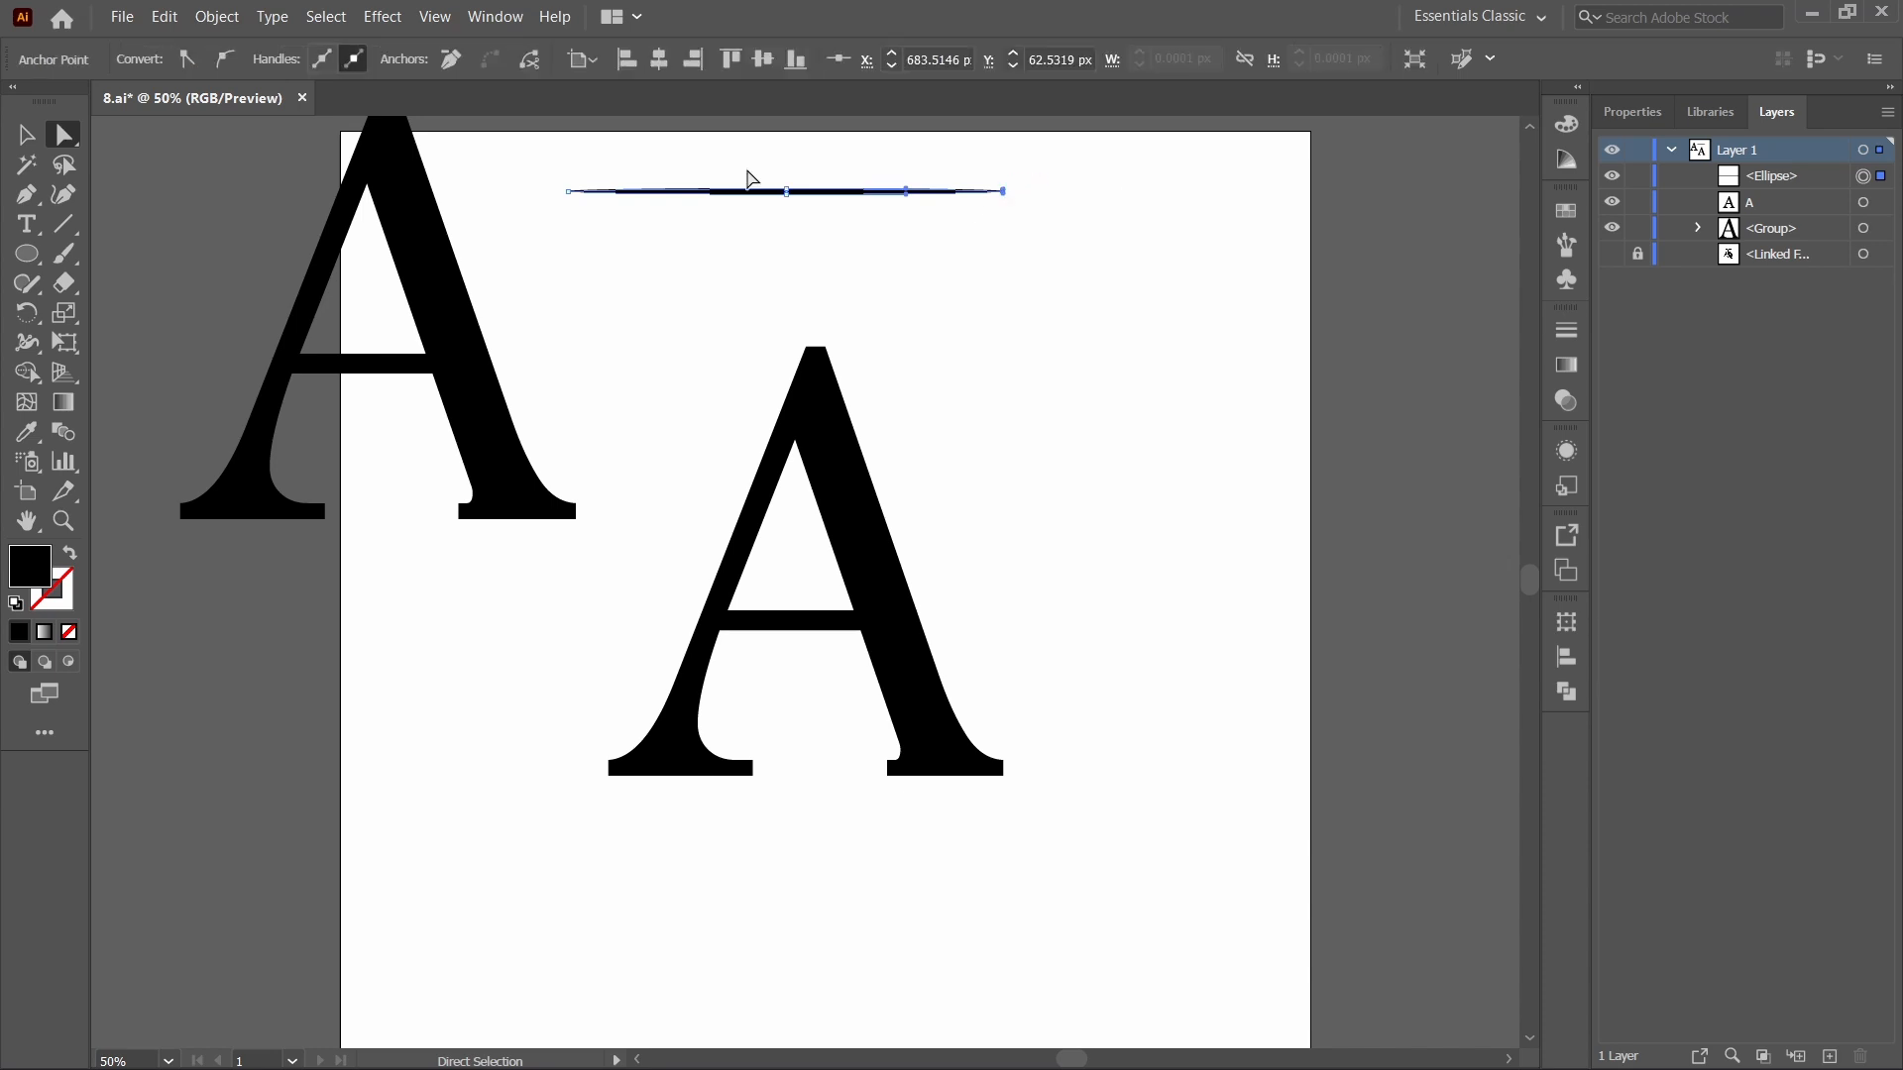
left_click(186, 59)
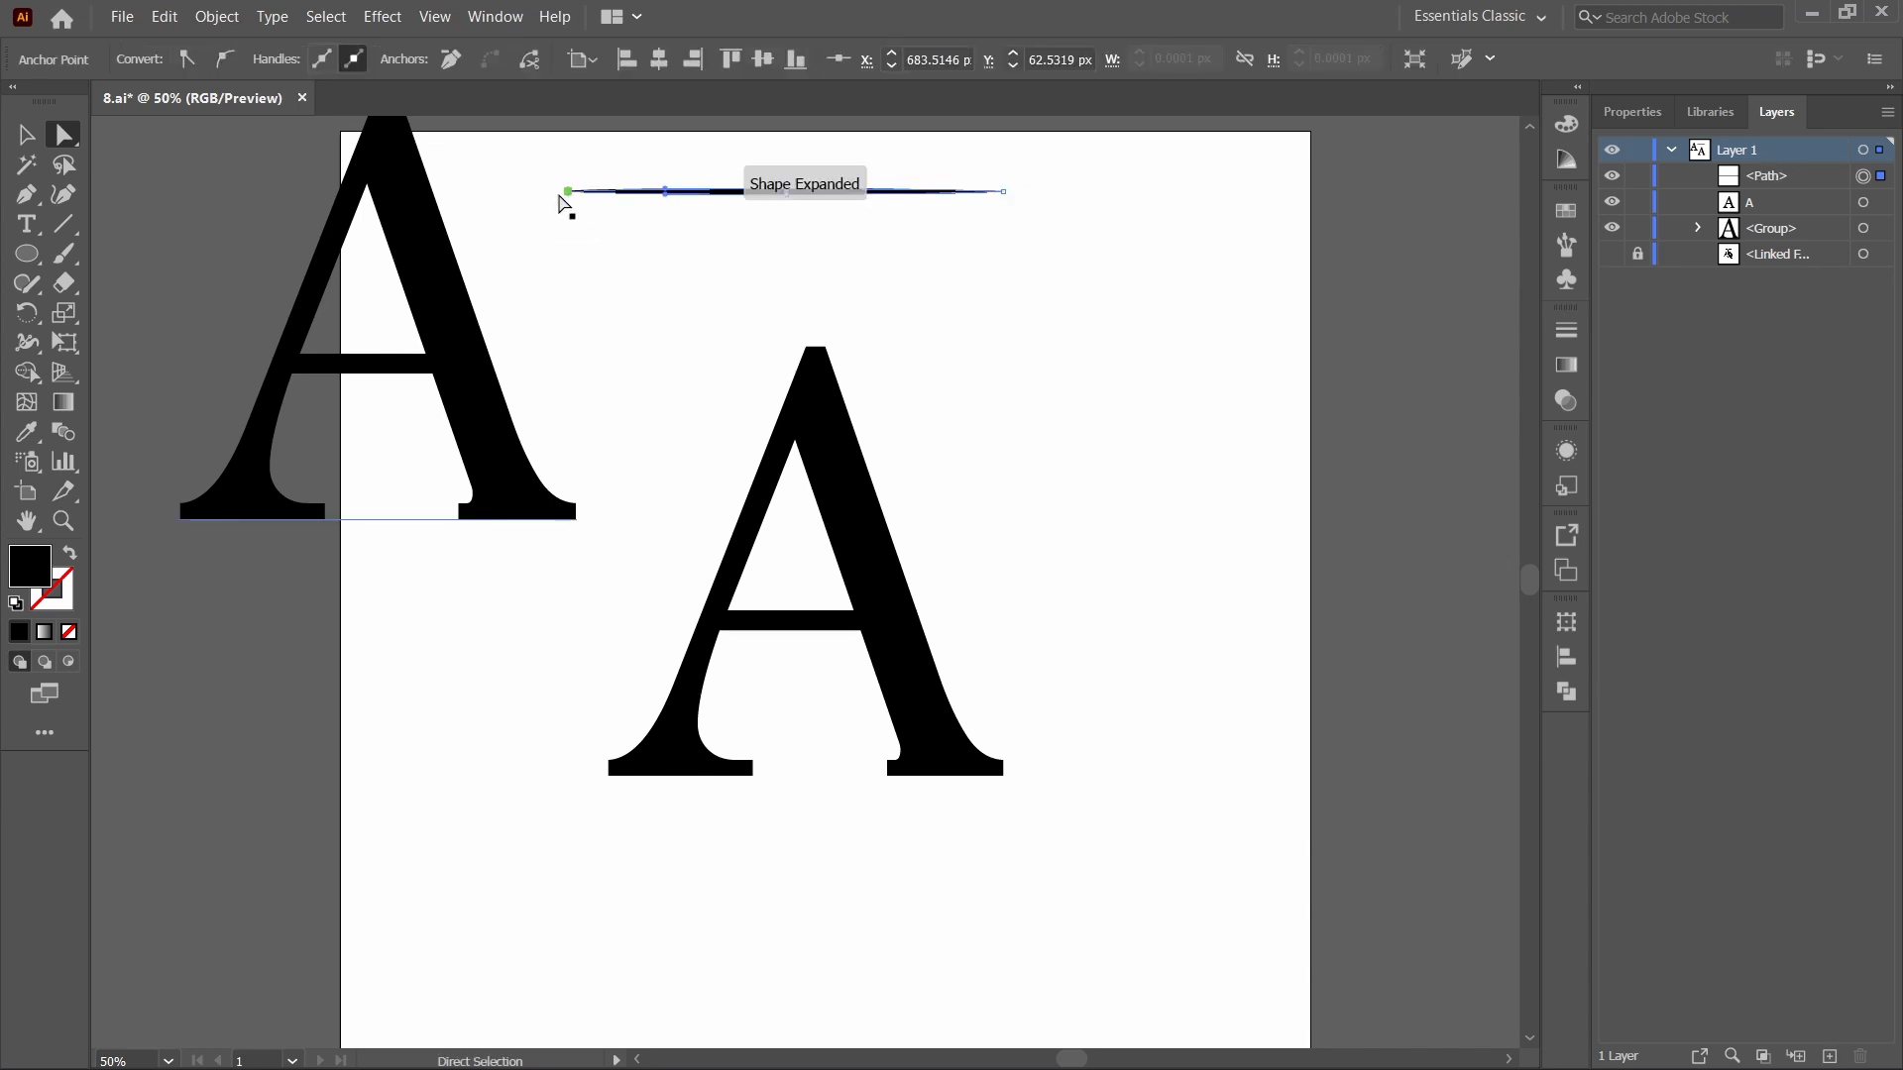
left_click(567, 191)
left_click(186, 60)
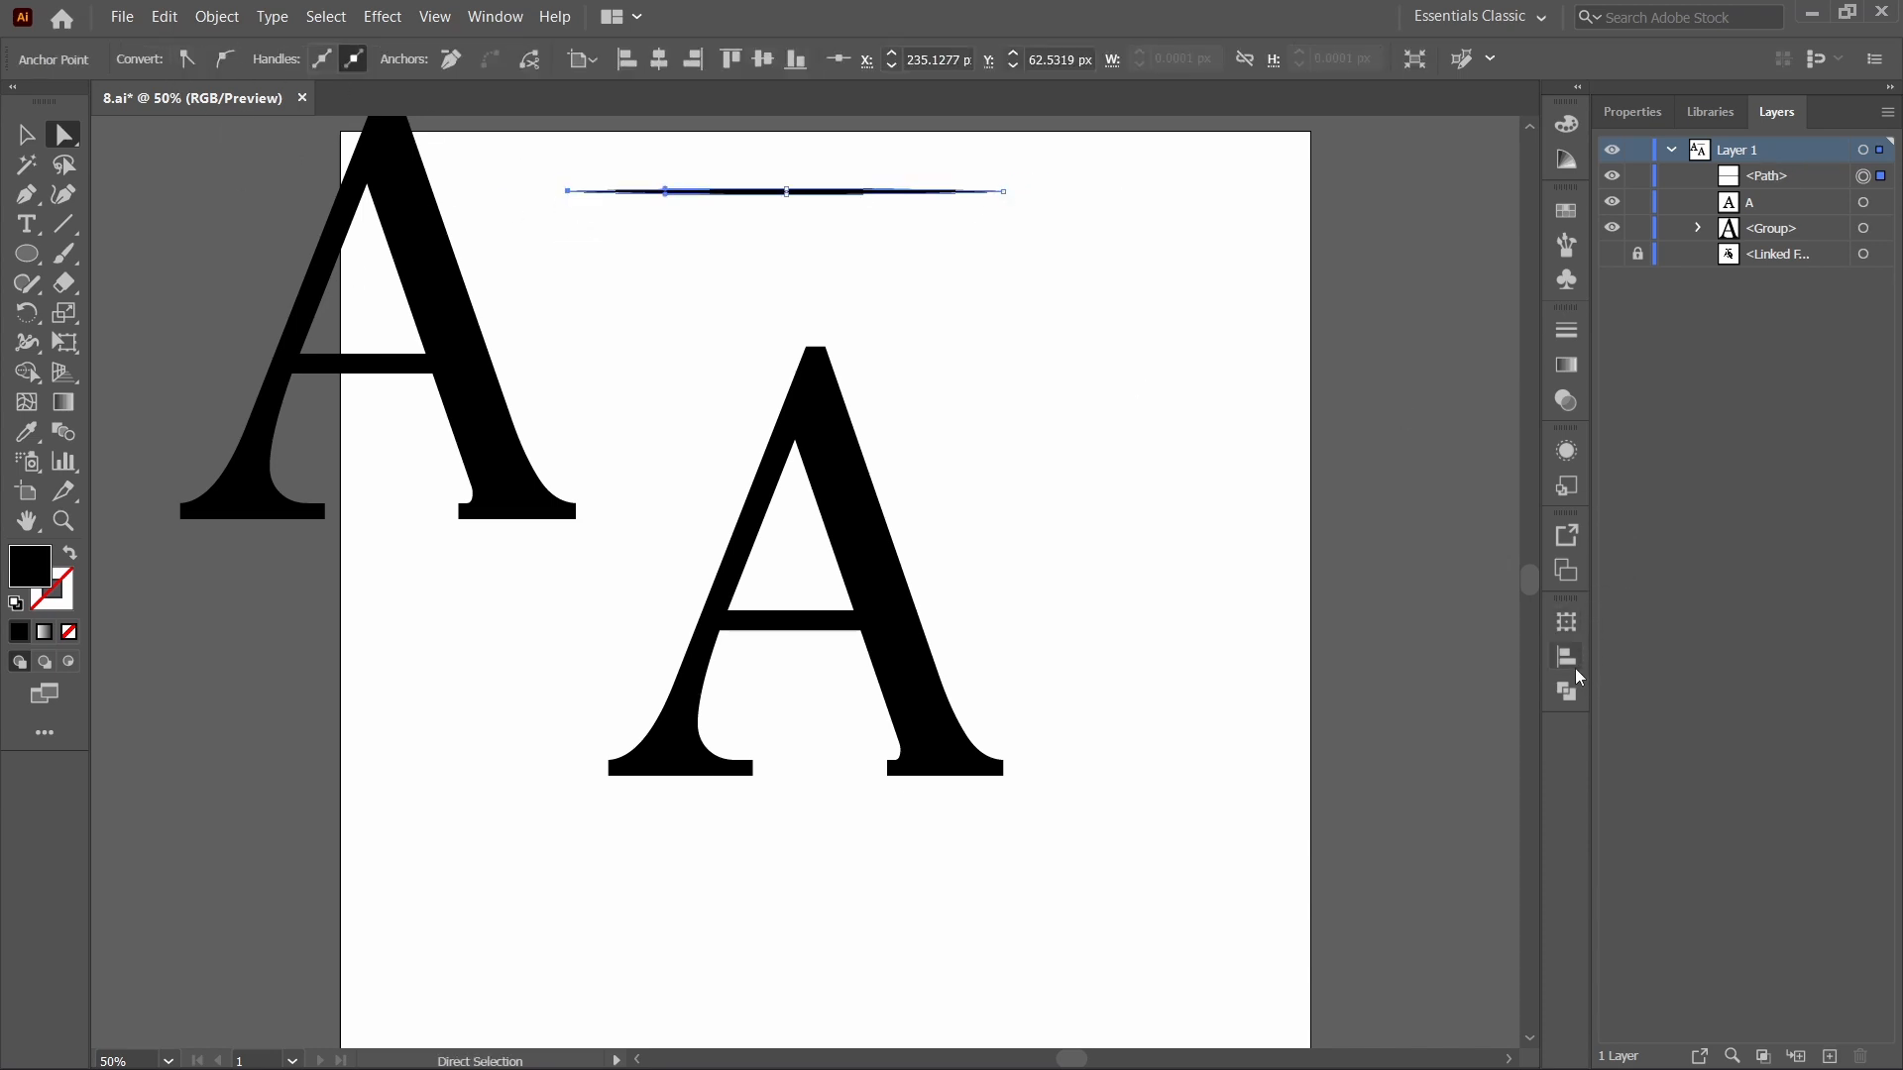
Create a new art brush from the thin pointed ellipse with the colorization method set to Tints.
left_click(26, 134)
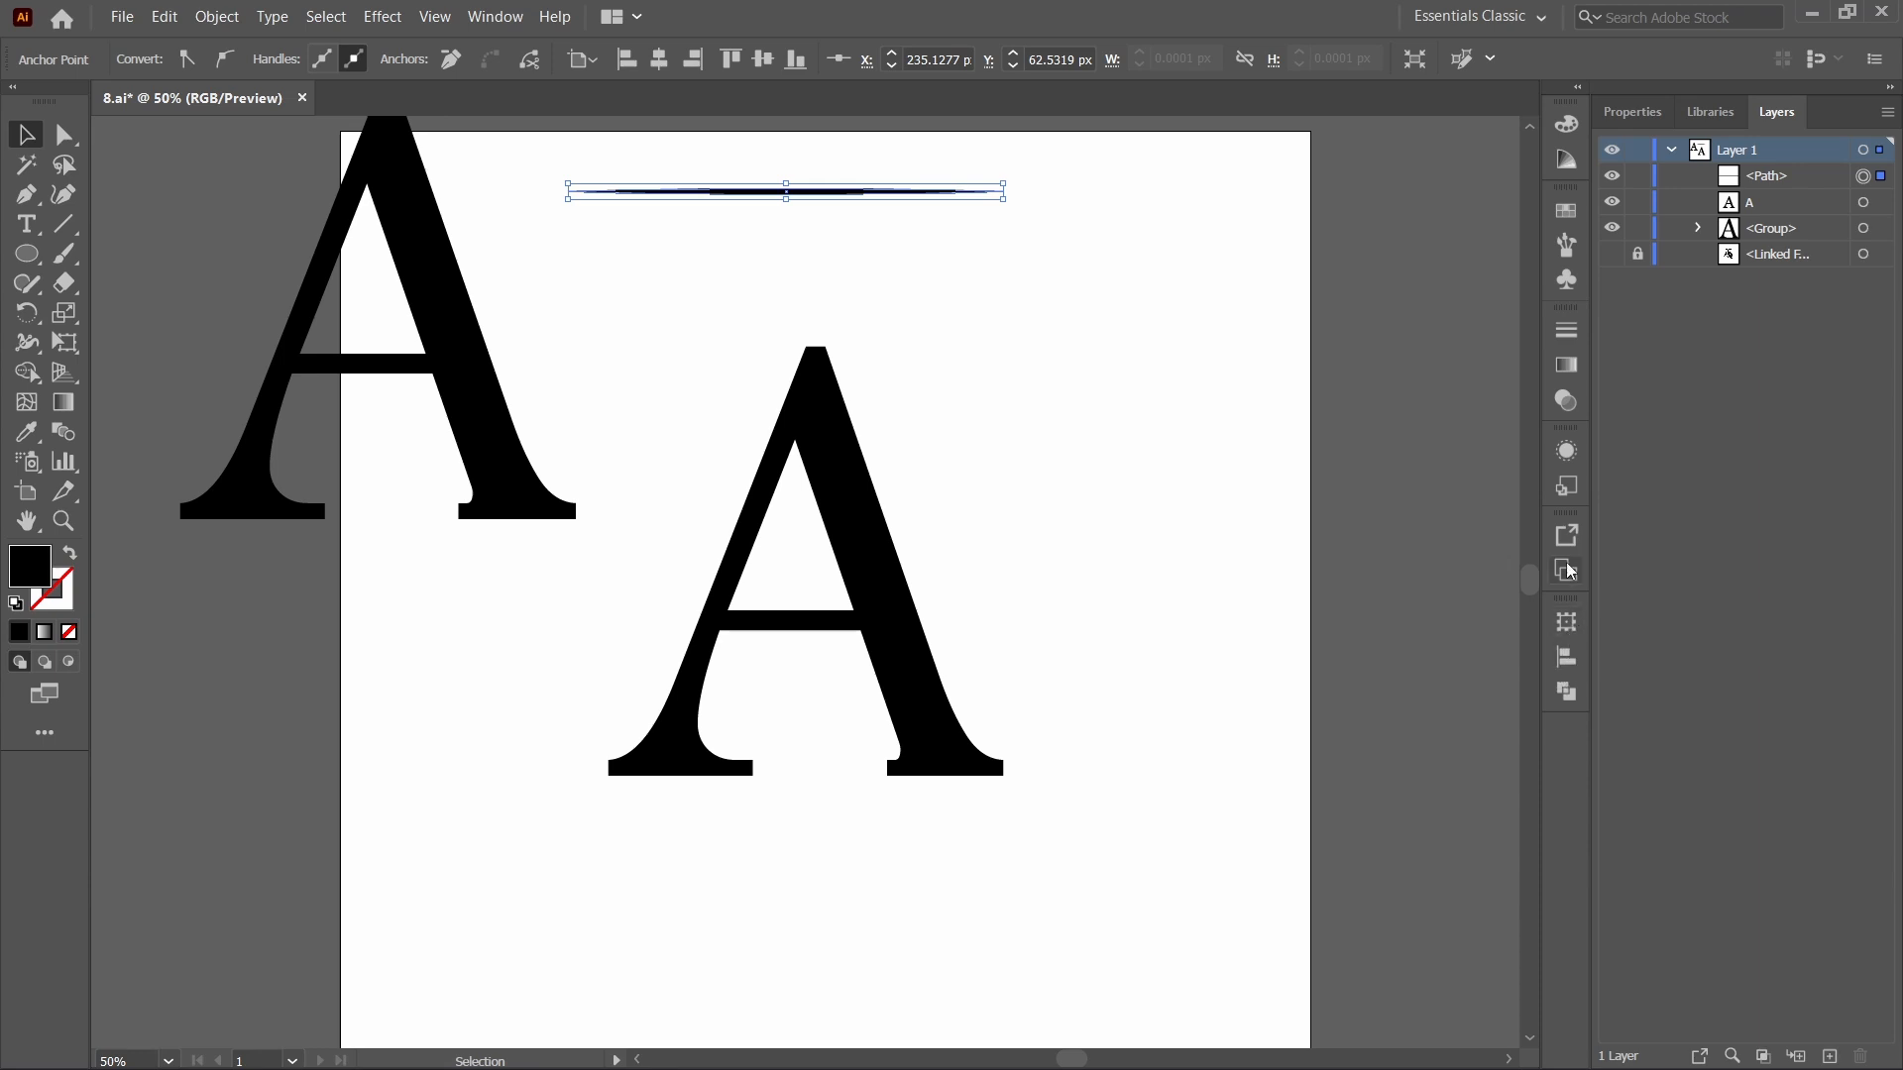
left_click(1567, 246)
left_click(1467, 344)
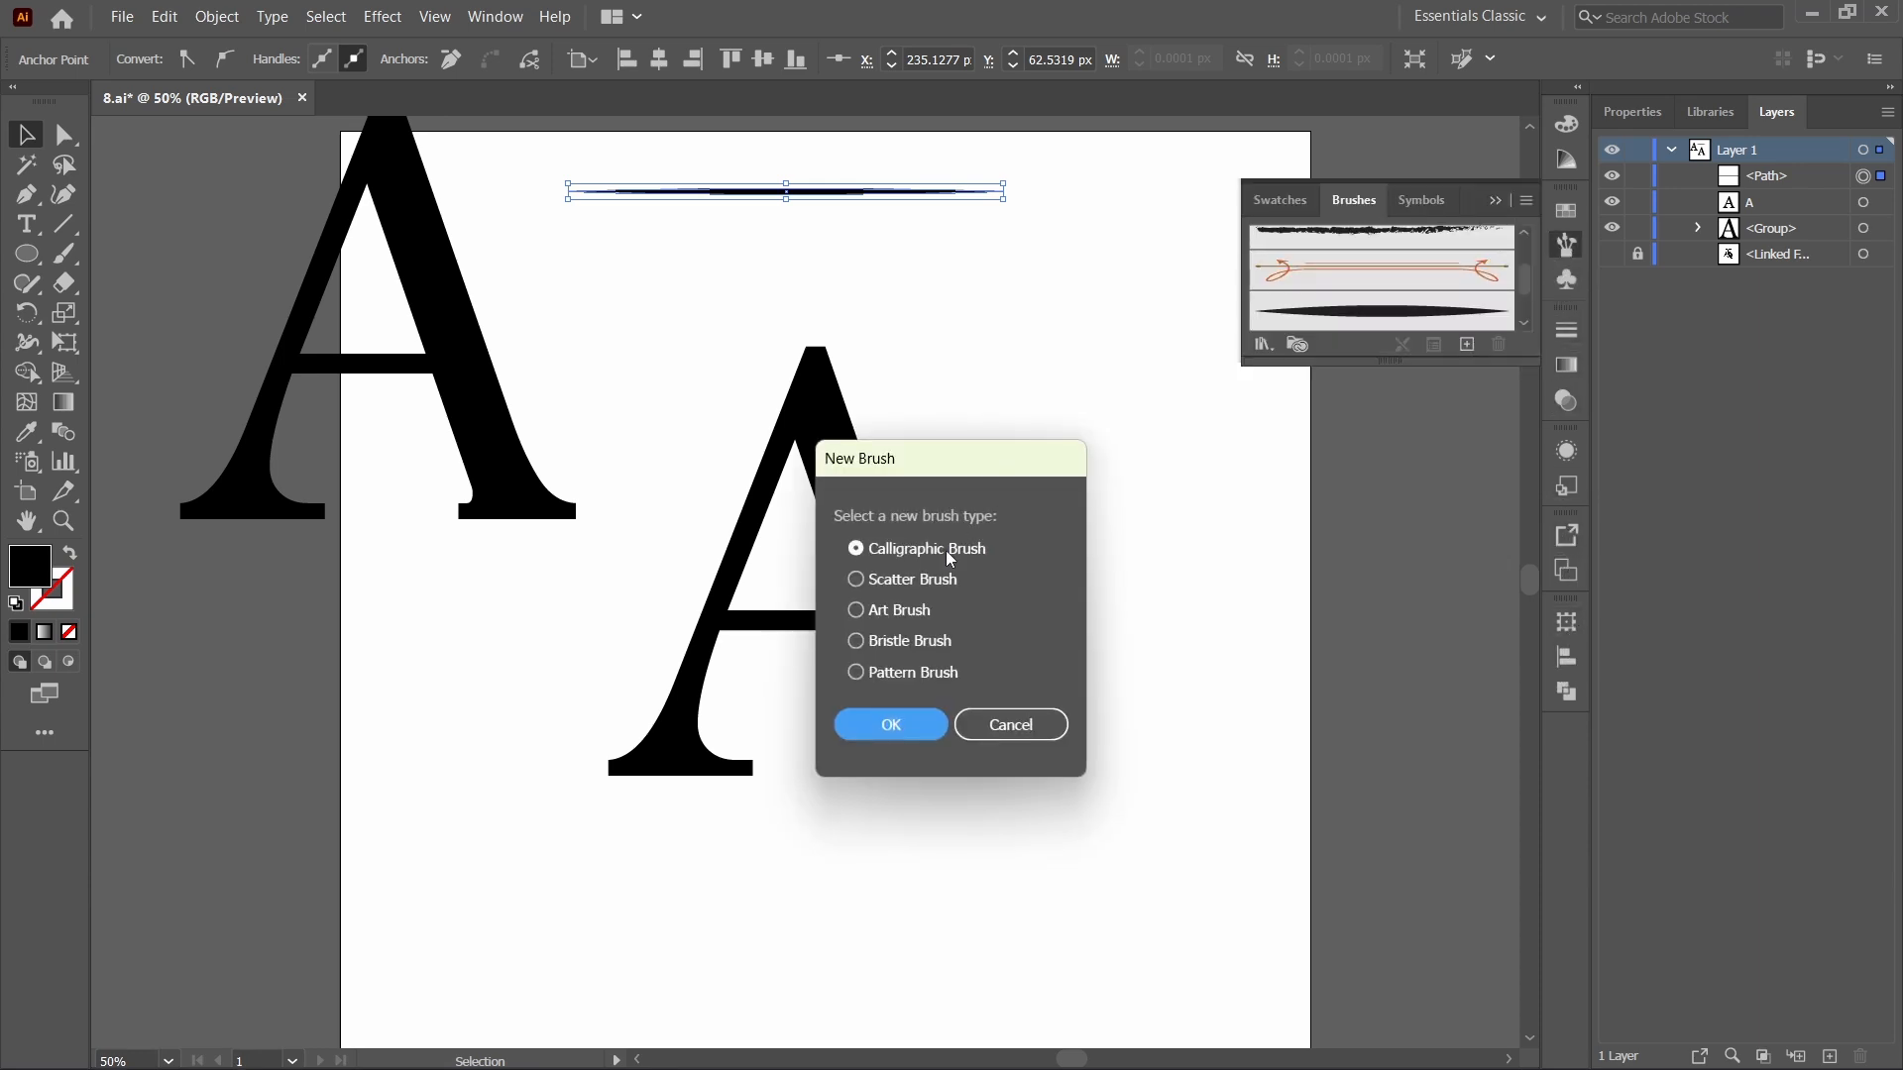
left_click(857, 611)
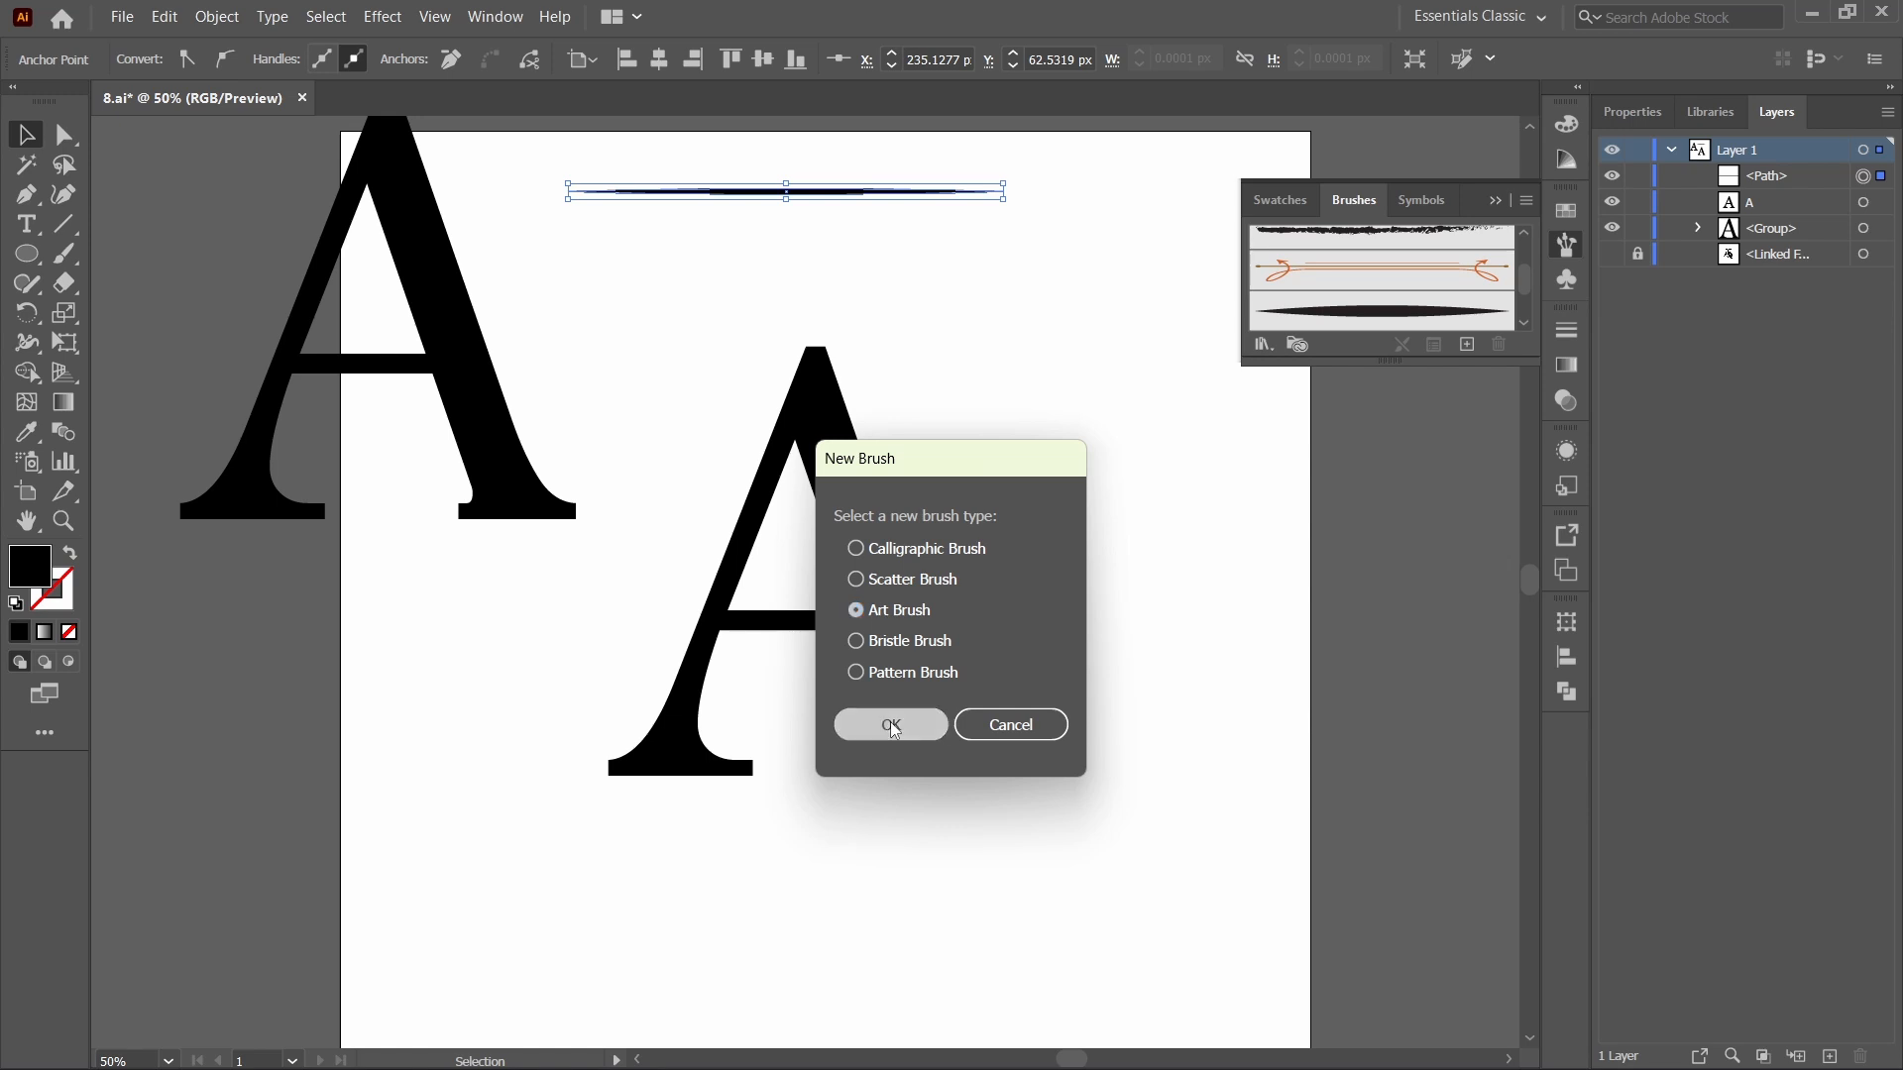
left_click(886, 719)
left_click(1094, 639)
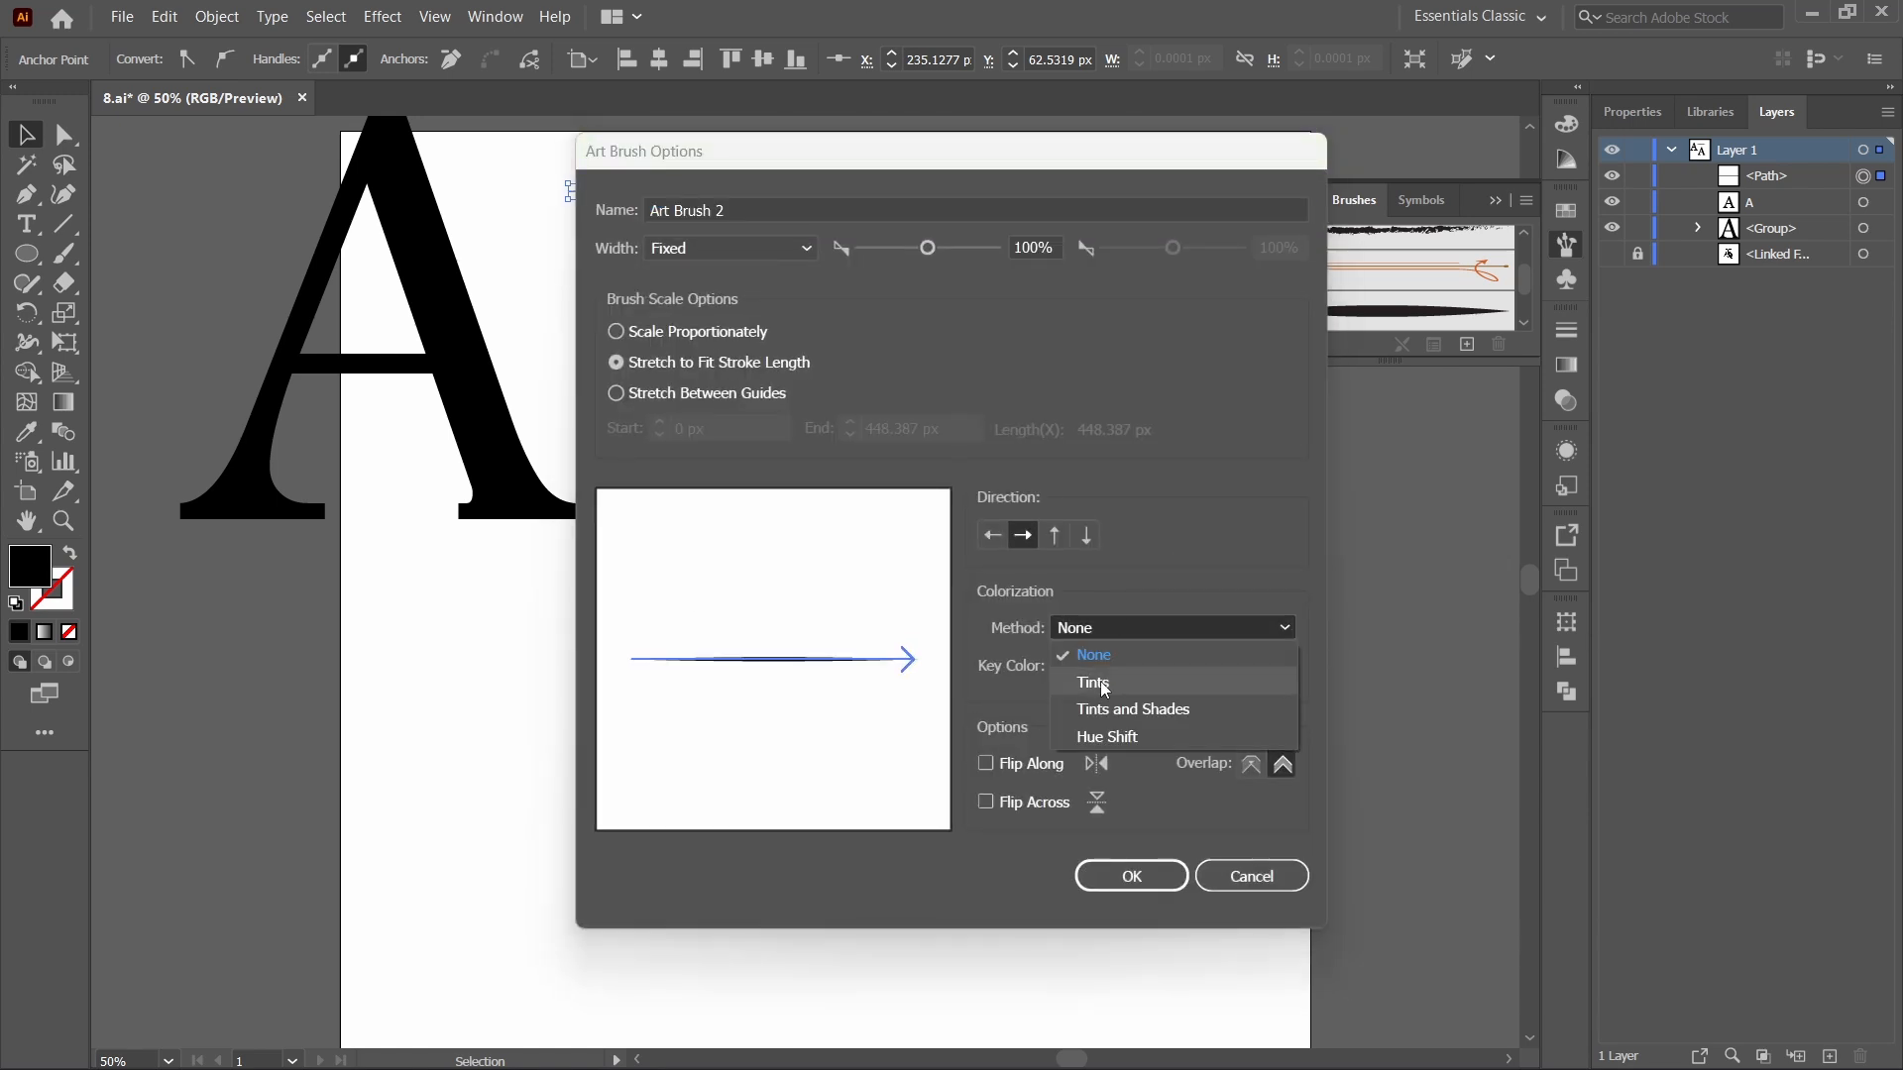
left_click(1101, 680)
left_click(1132, 874)
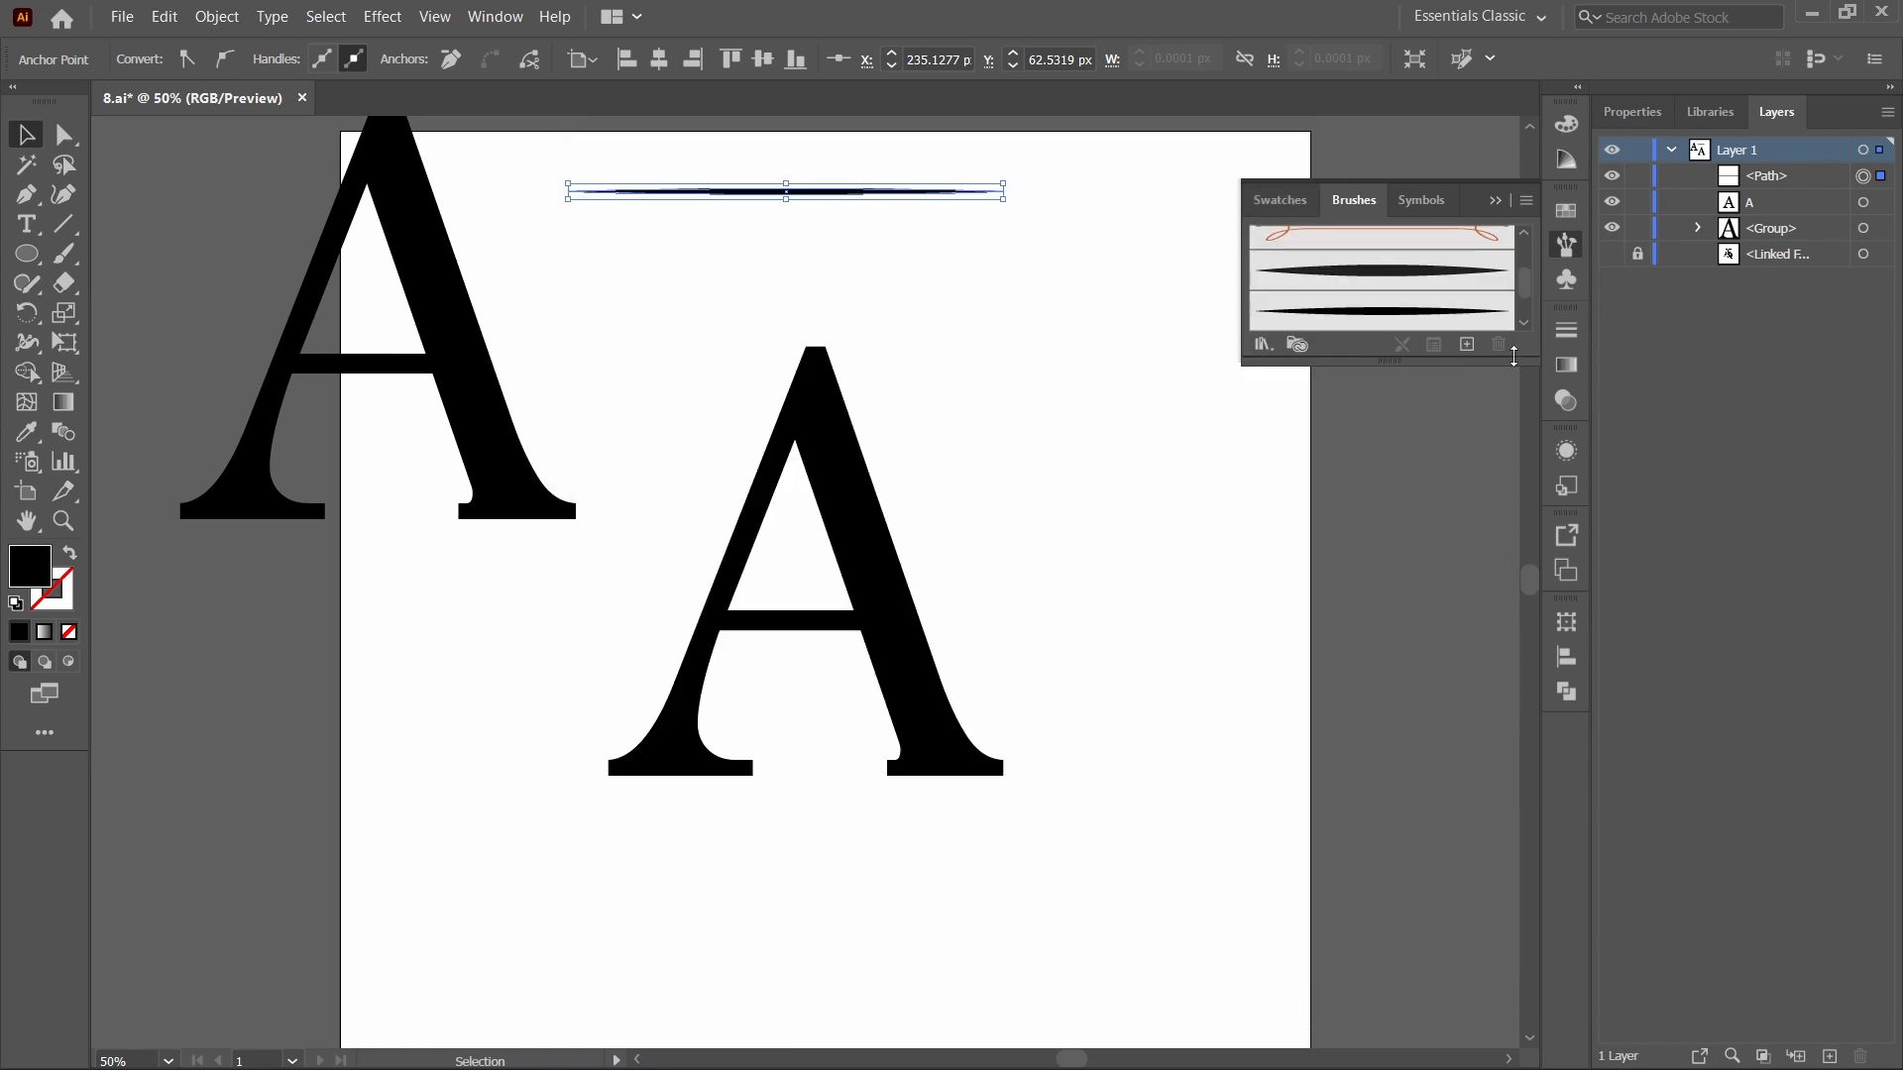
Delete the thin ellipse used as the brush artwork from the artboard.
left_click(1497, 202)
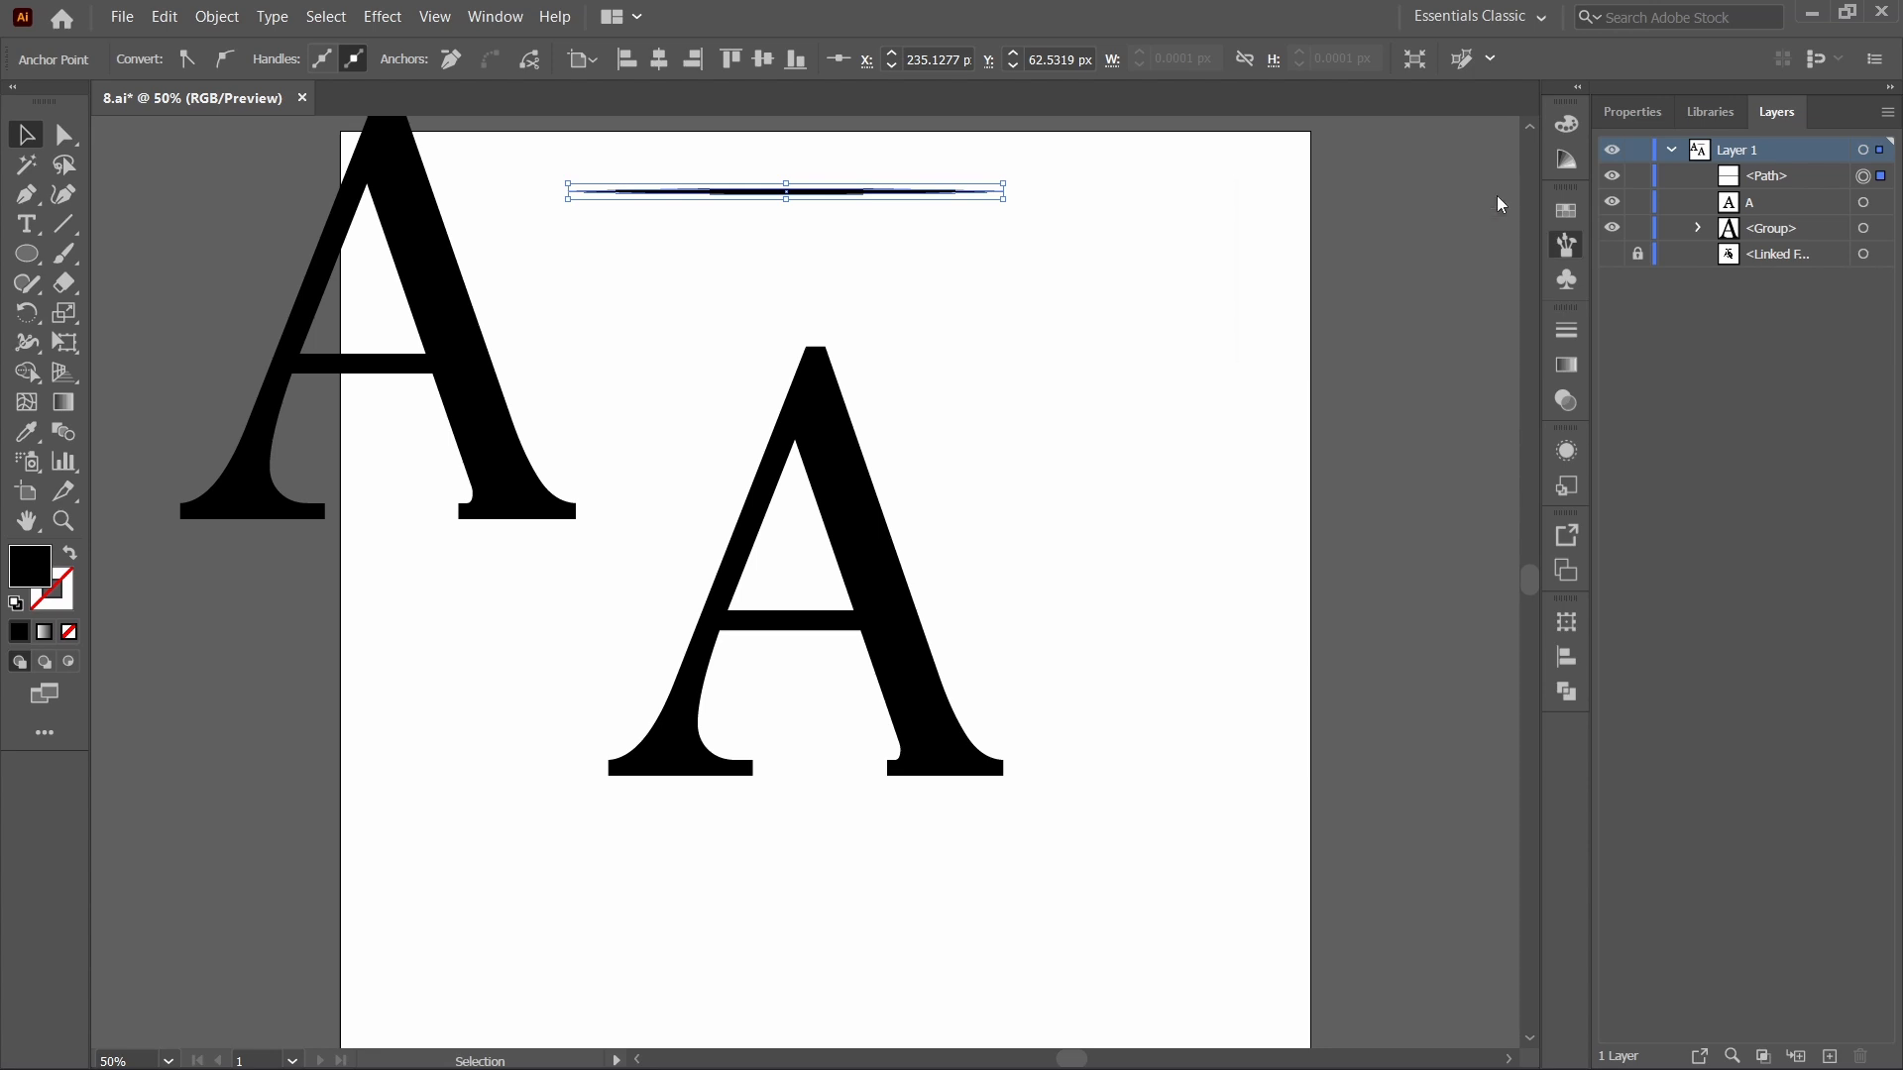
key("Delete")
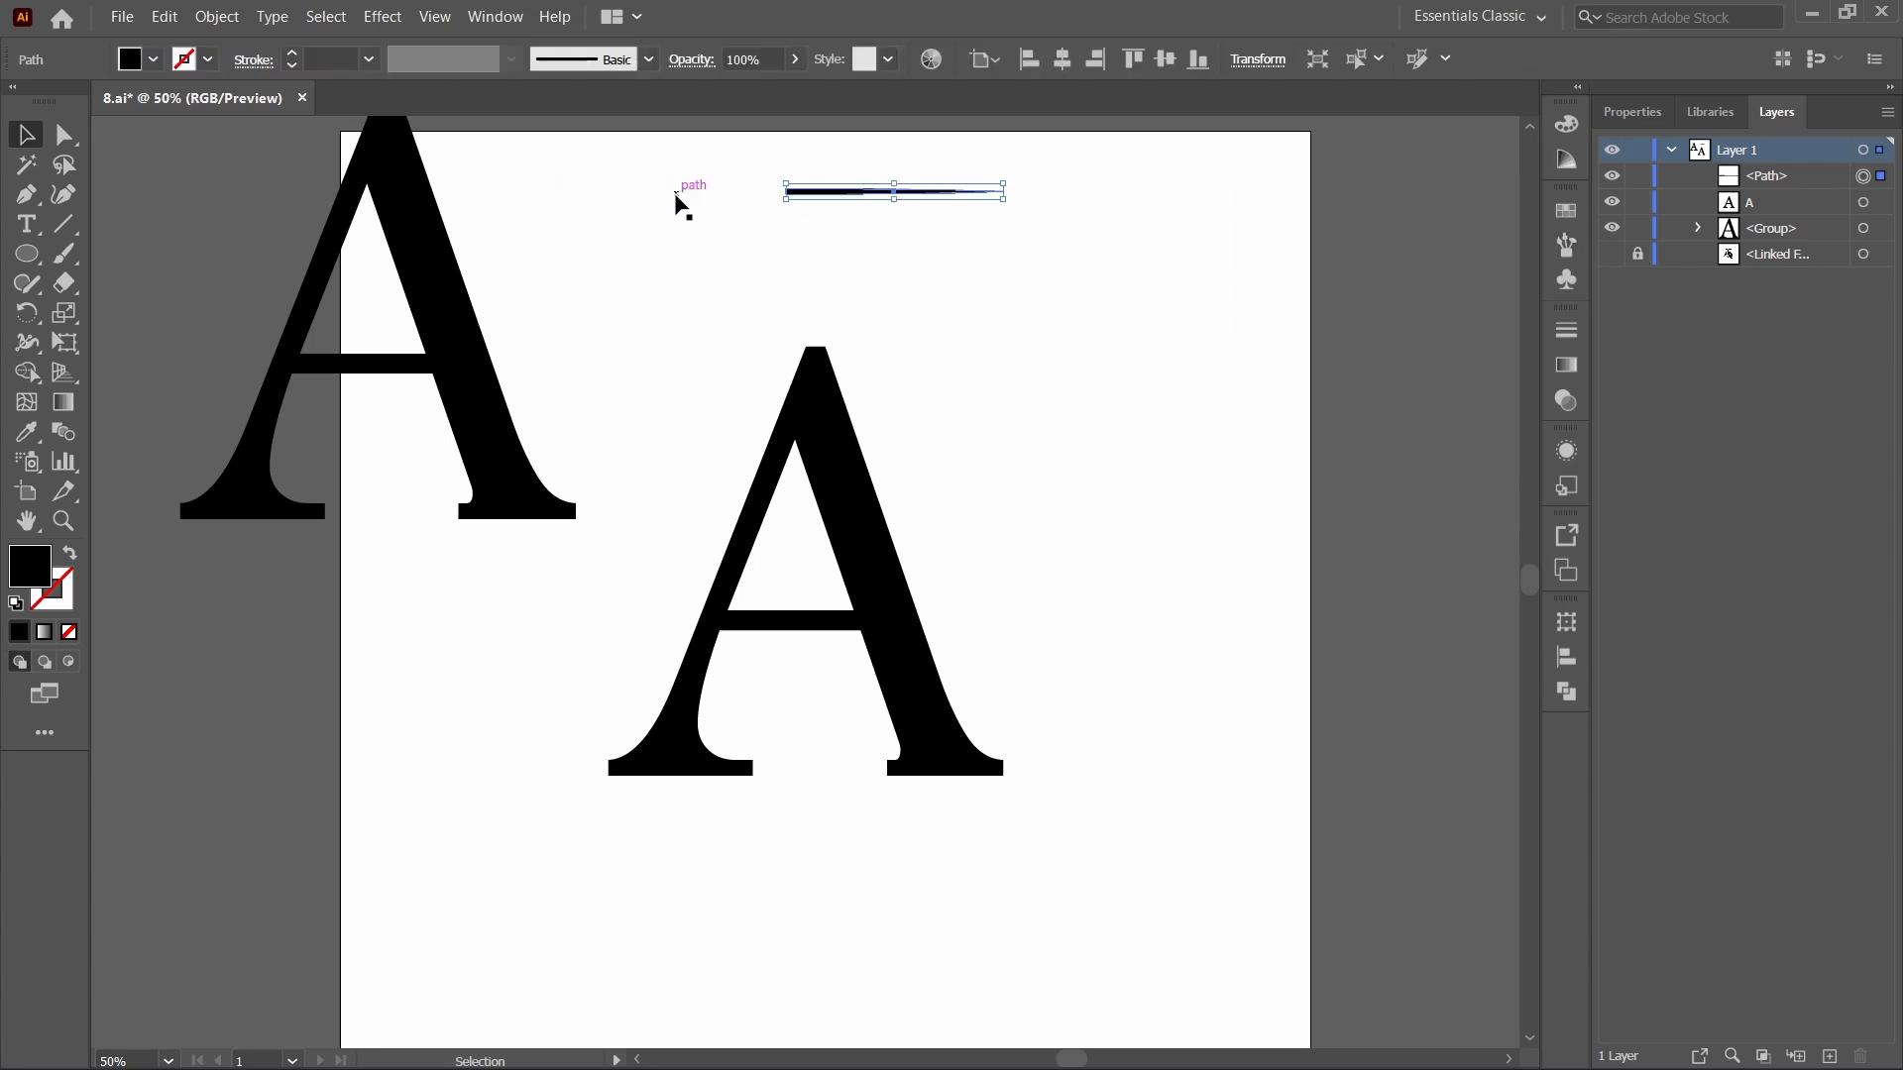
key("Delete")
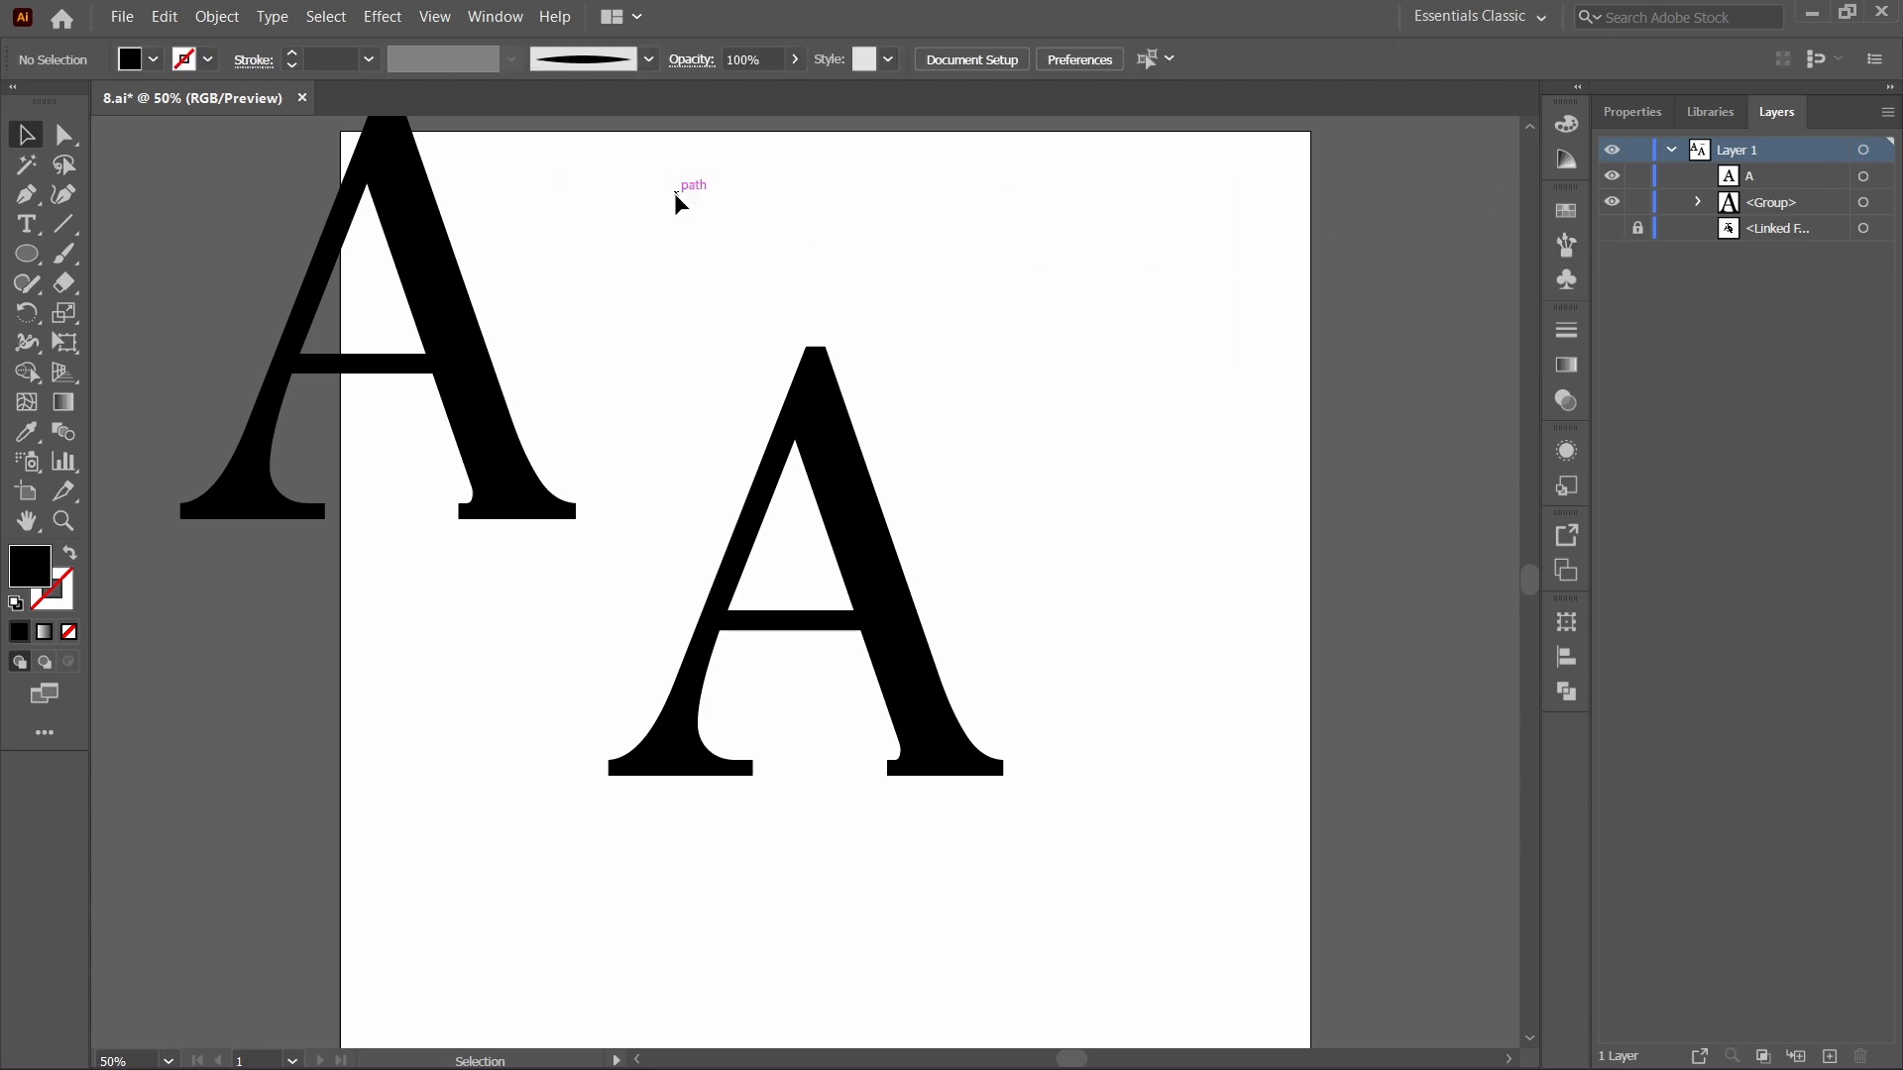
Choose the thicker tapered art brush for the Paintbrush, try a wavy stroke above the letter and undo it.
left_click(63, 254)
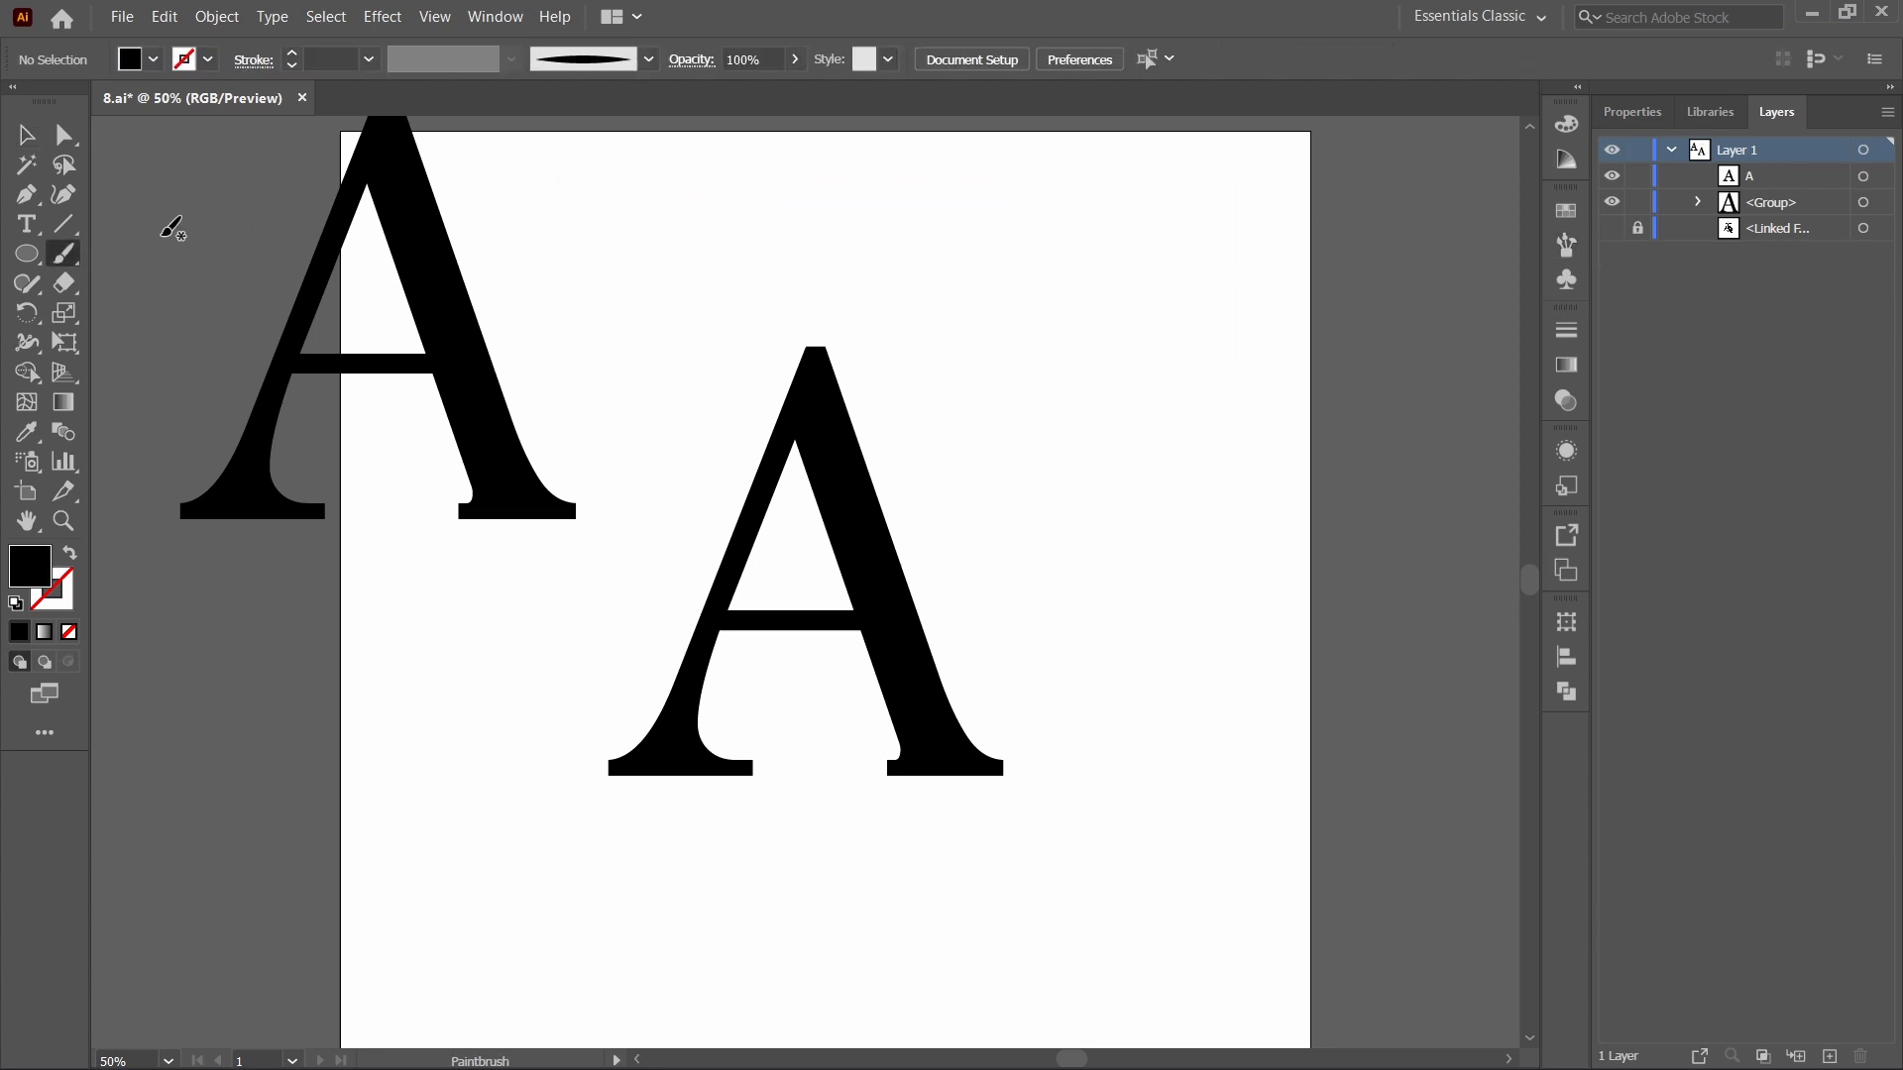
left_click(649, 61)
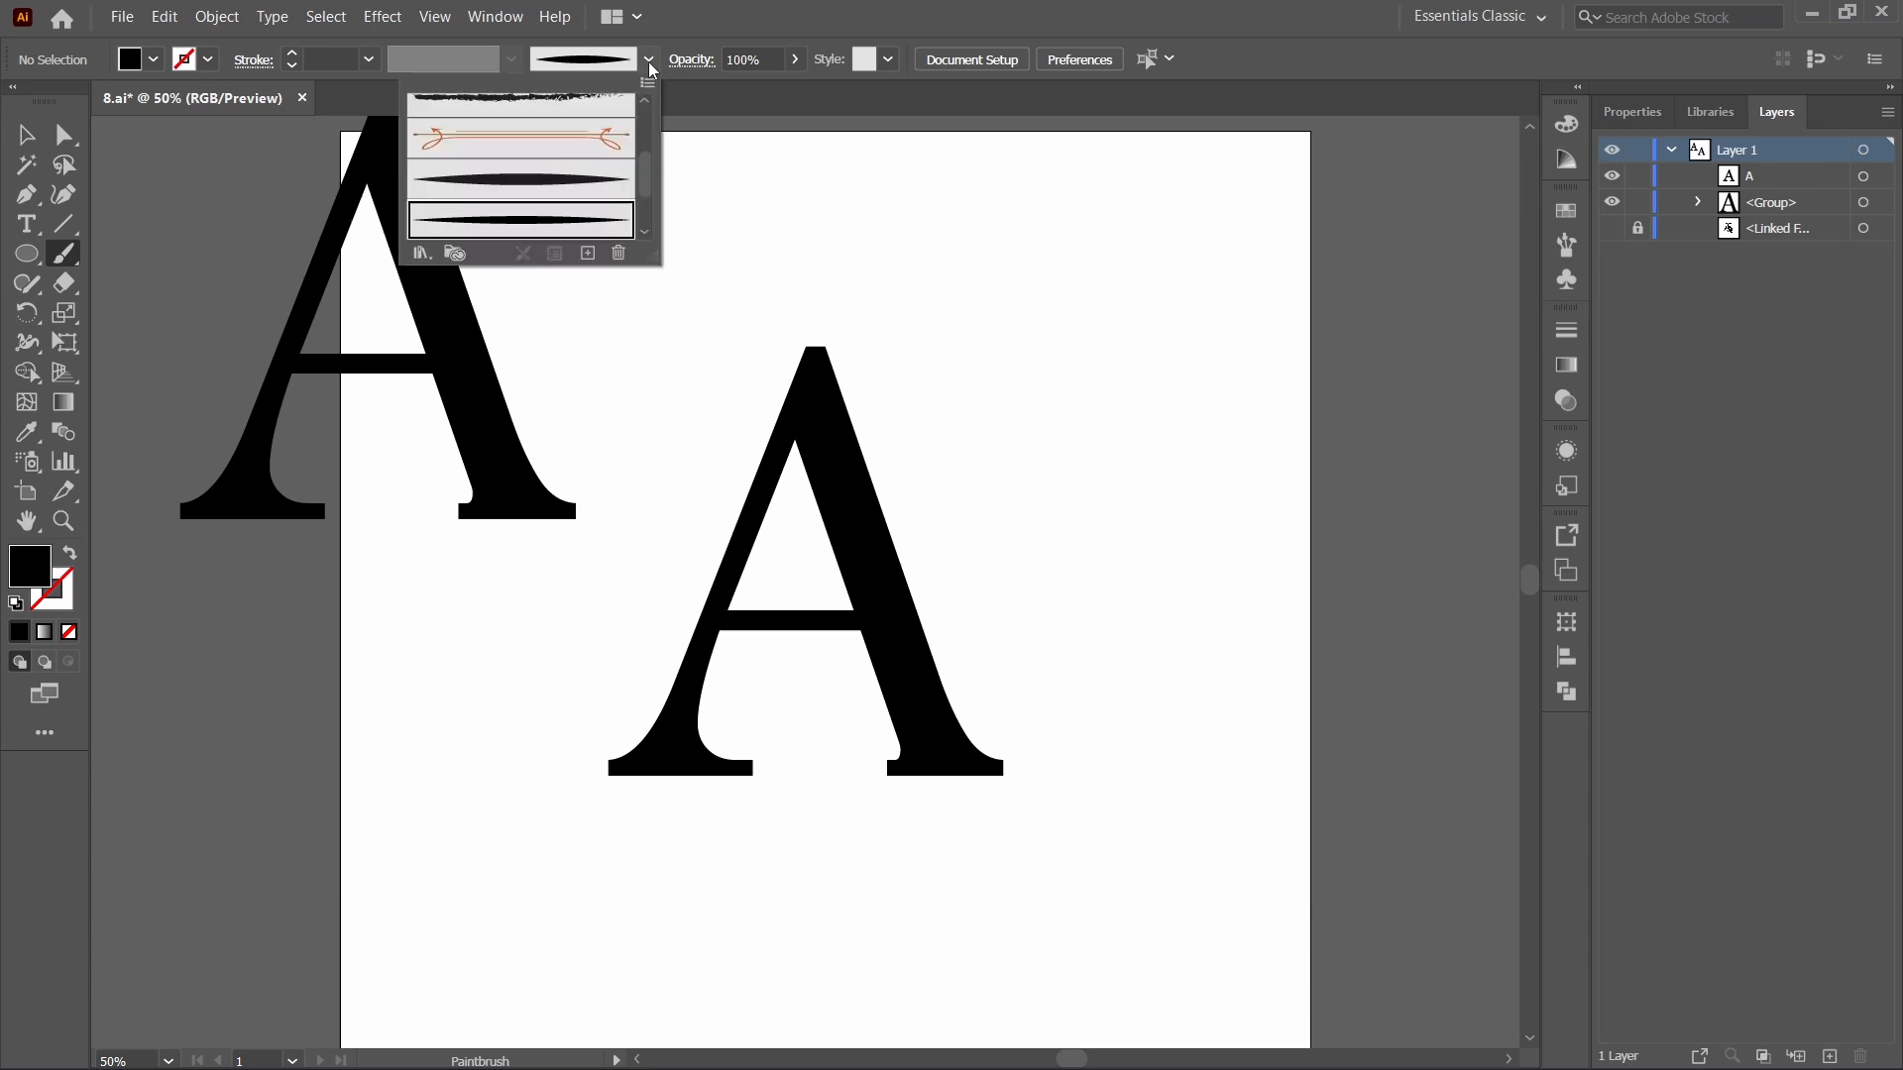
left_click(586, 179)
left_click(734, 234)
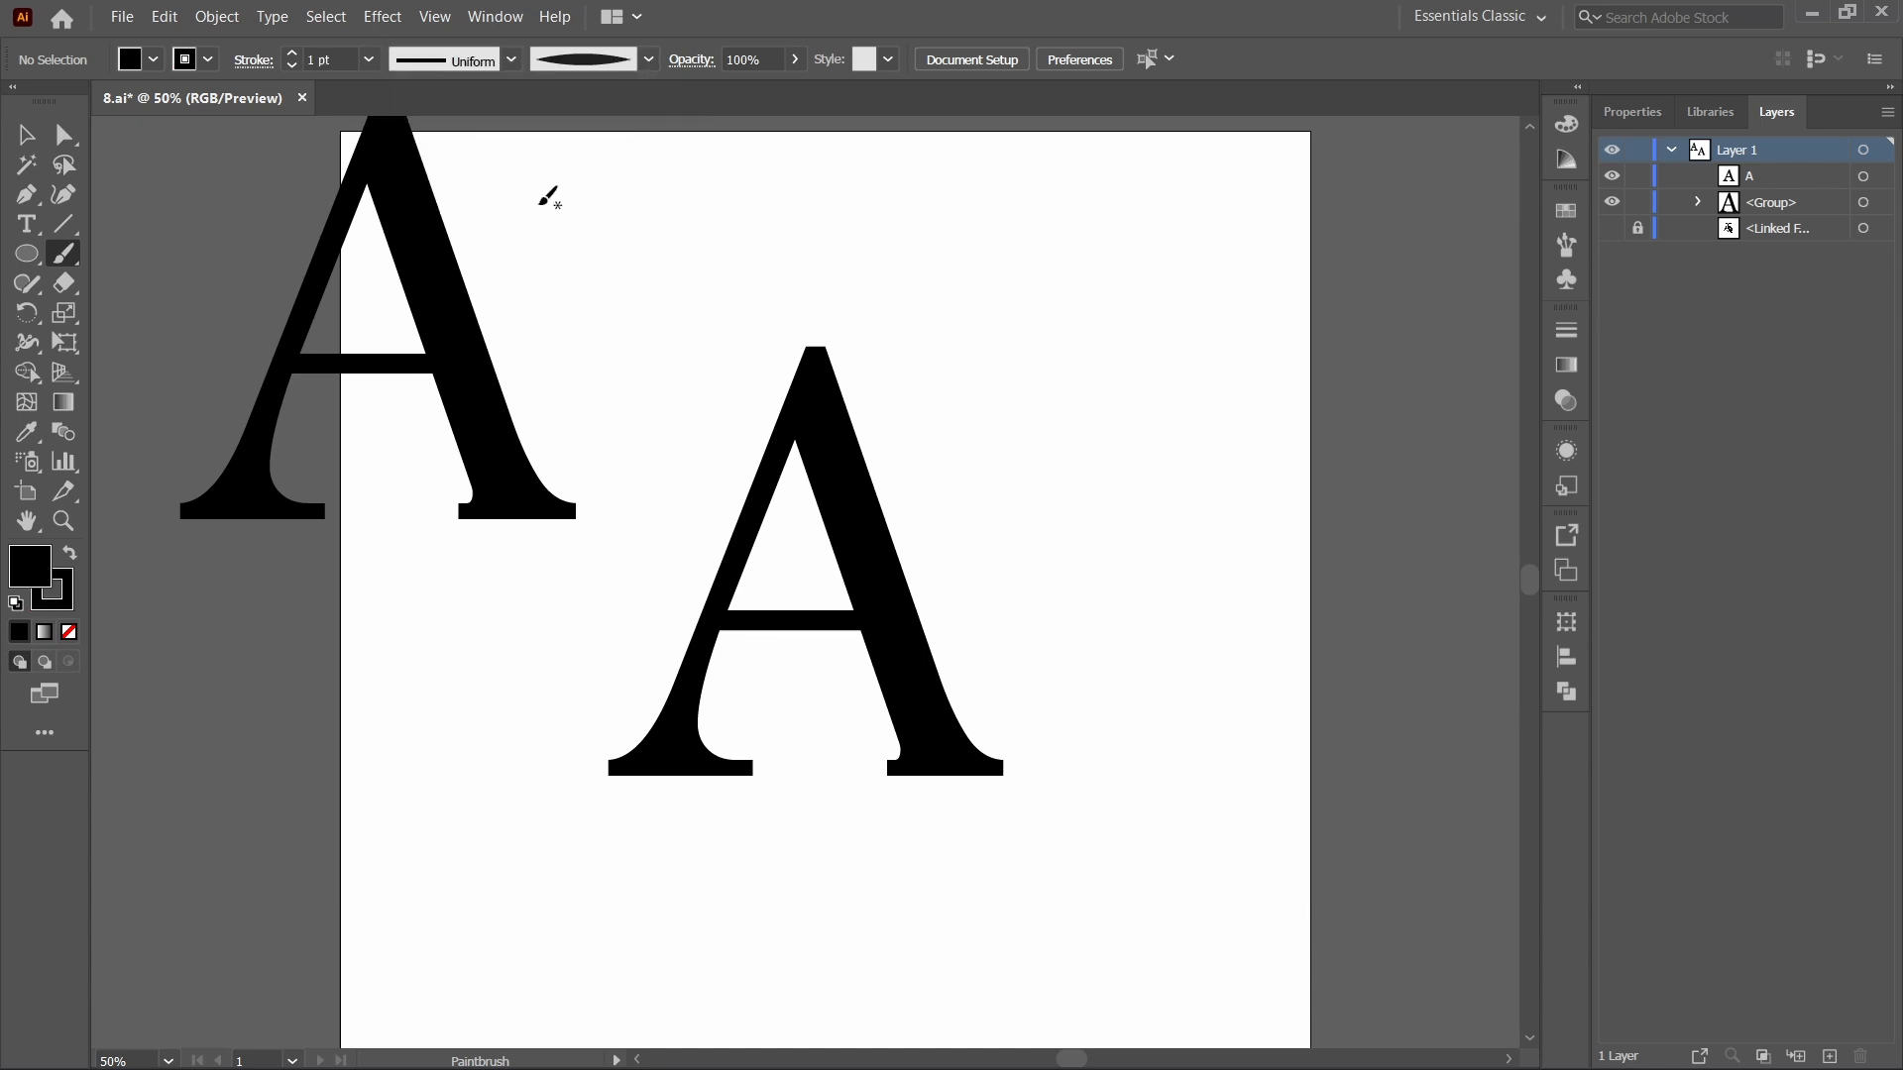
left_click_drag(664, 219, 809, 204)
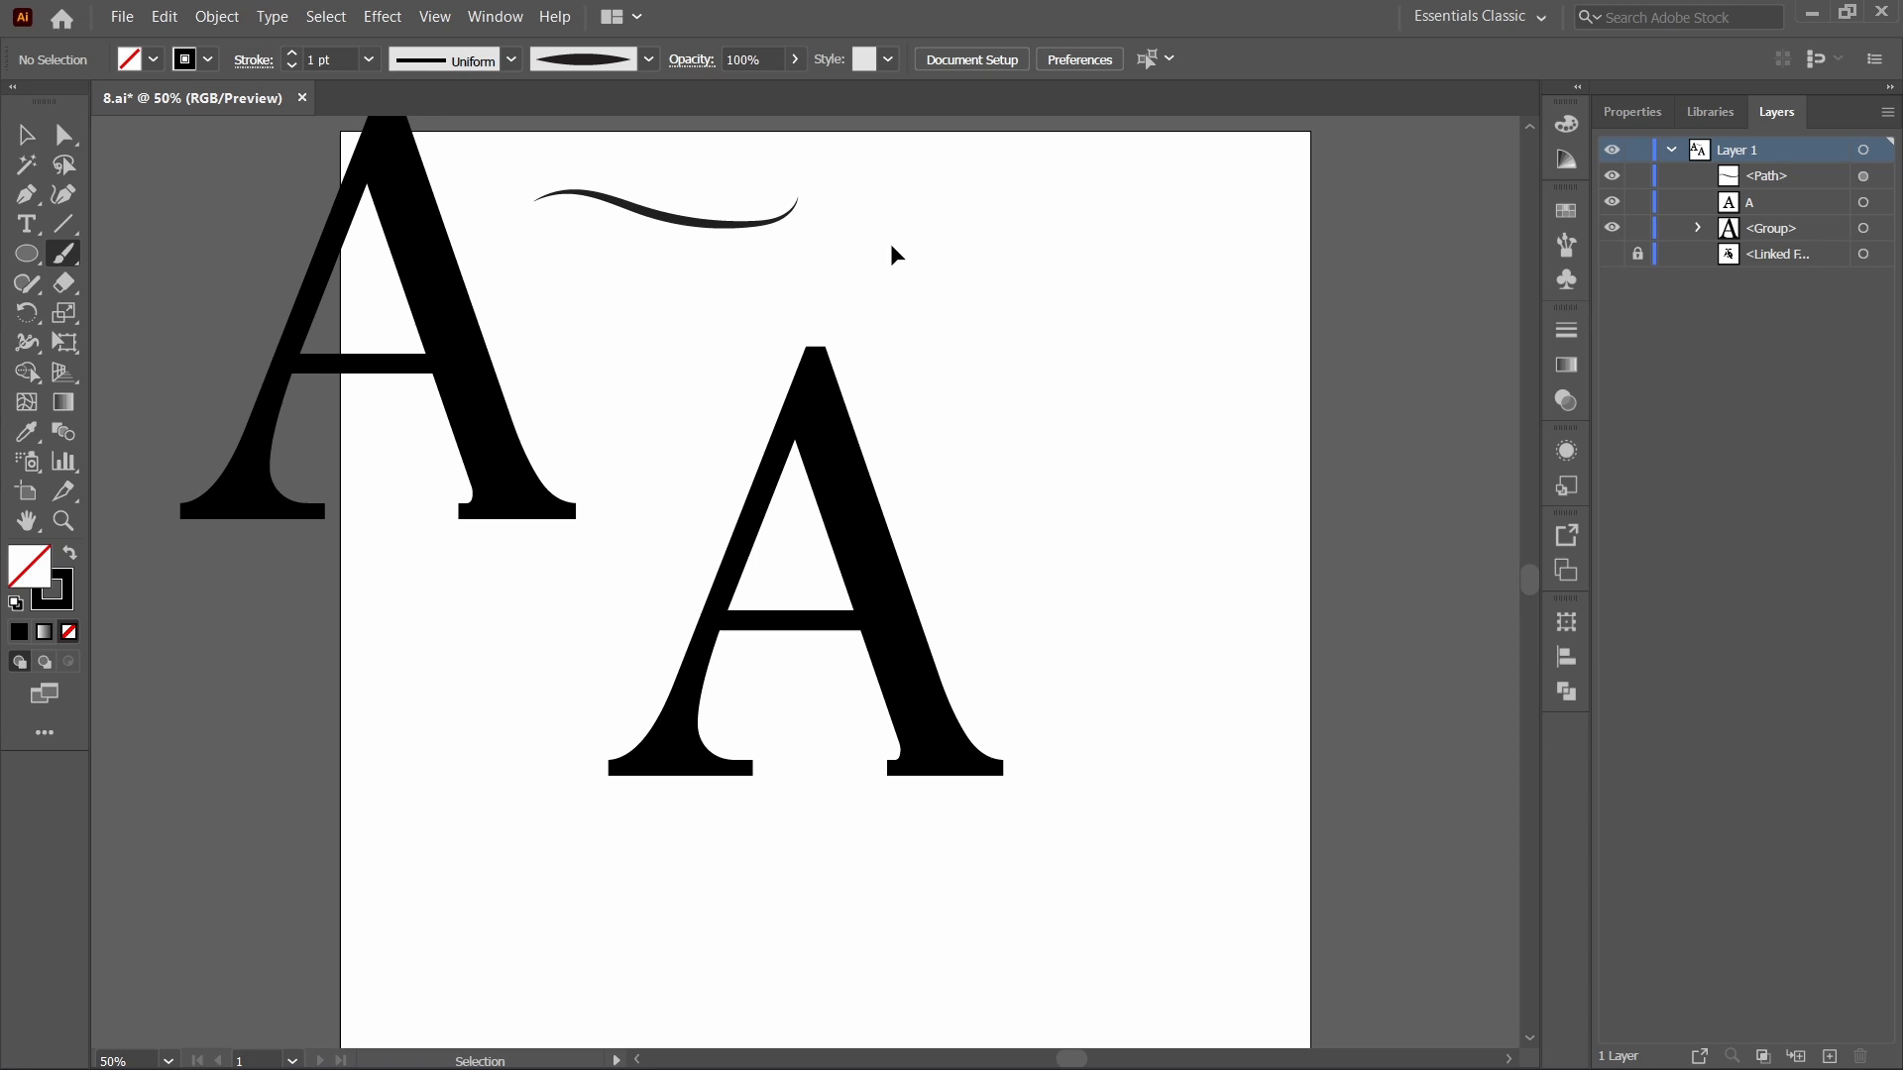
key("ctrl+z")
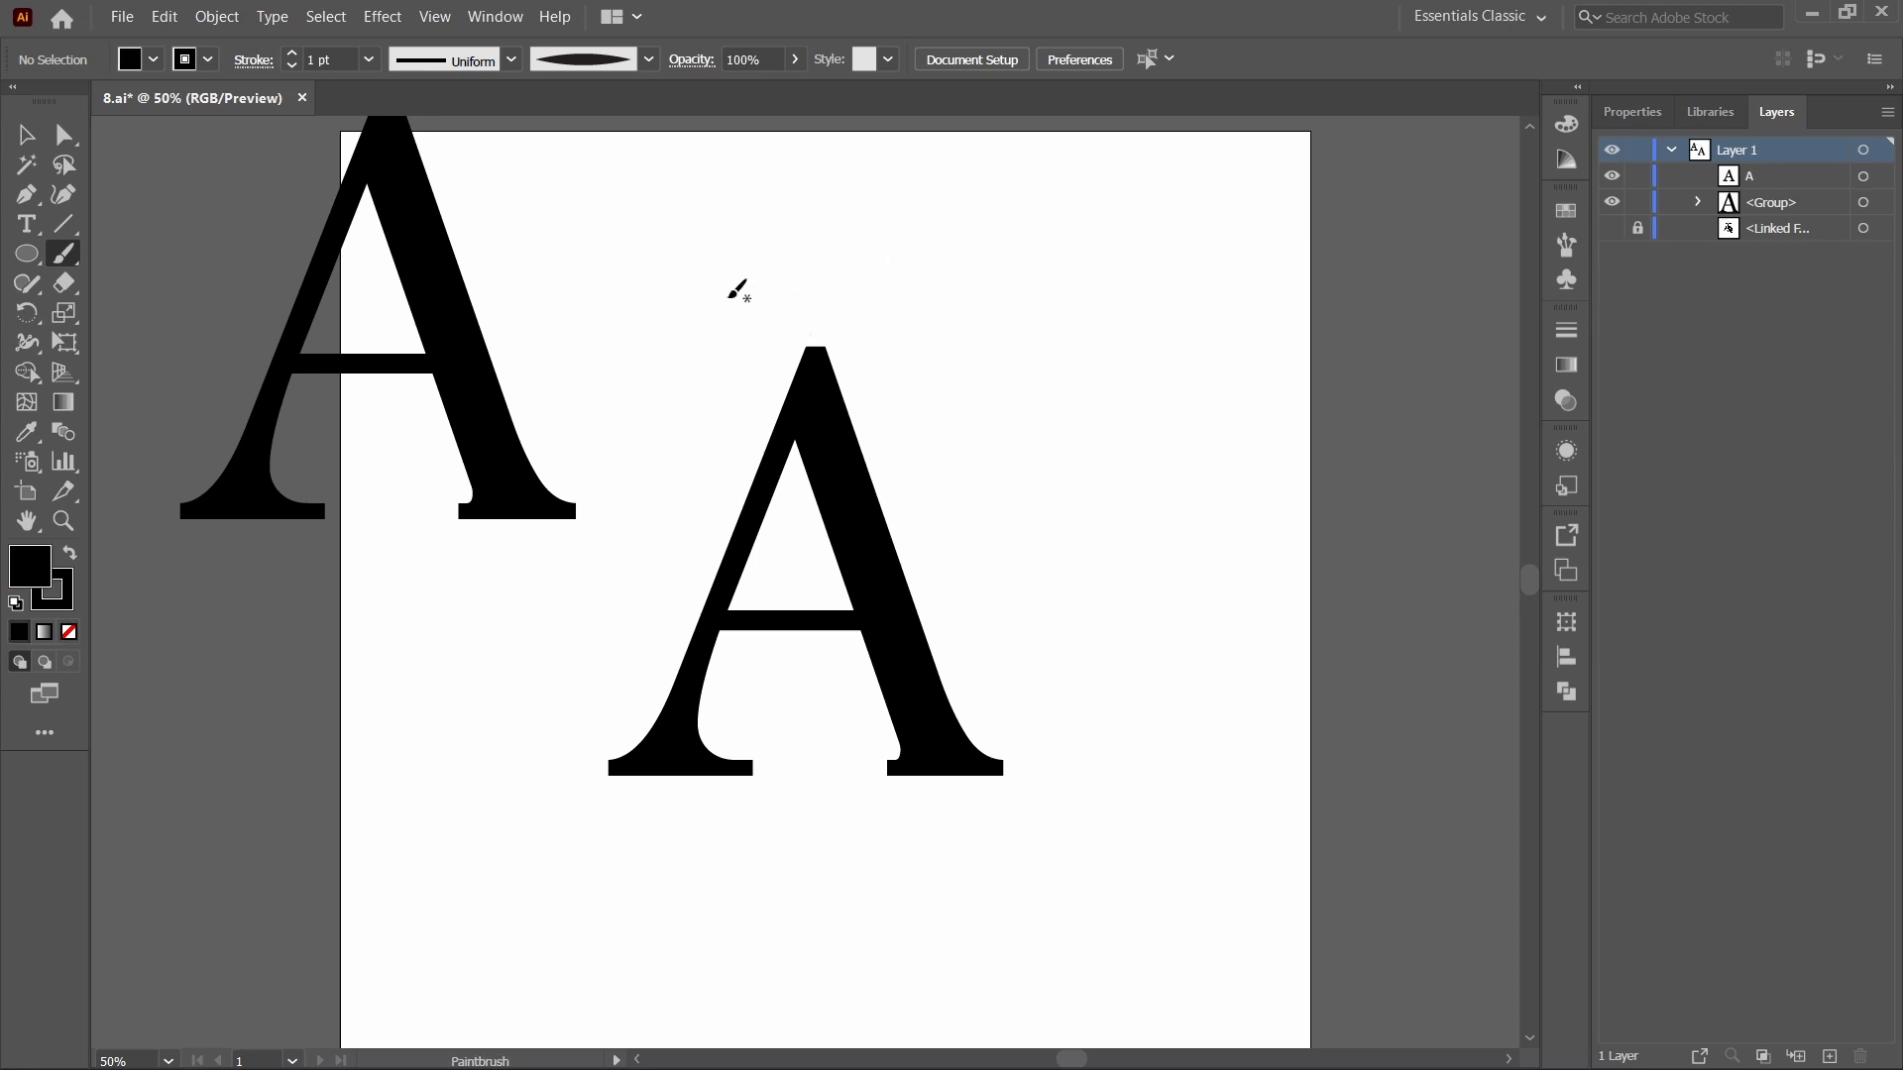
Draw a horizontal line across the right leg of the expanded A and remove the serif below it with Shape Builder.
key("backslash")
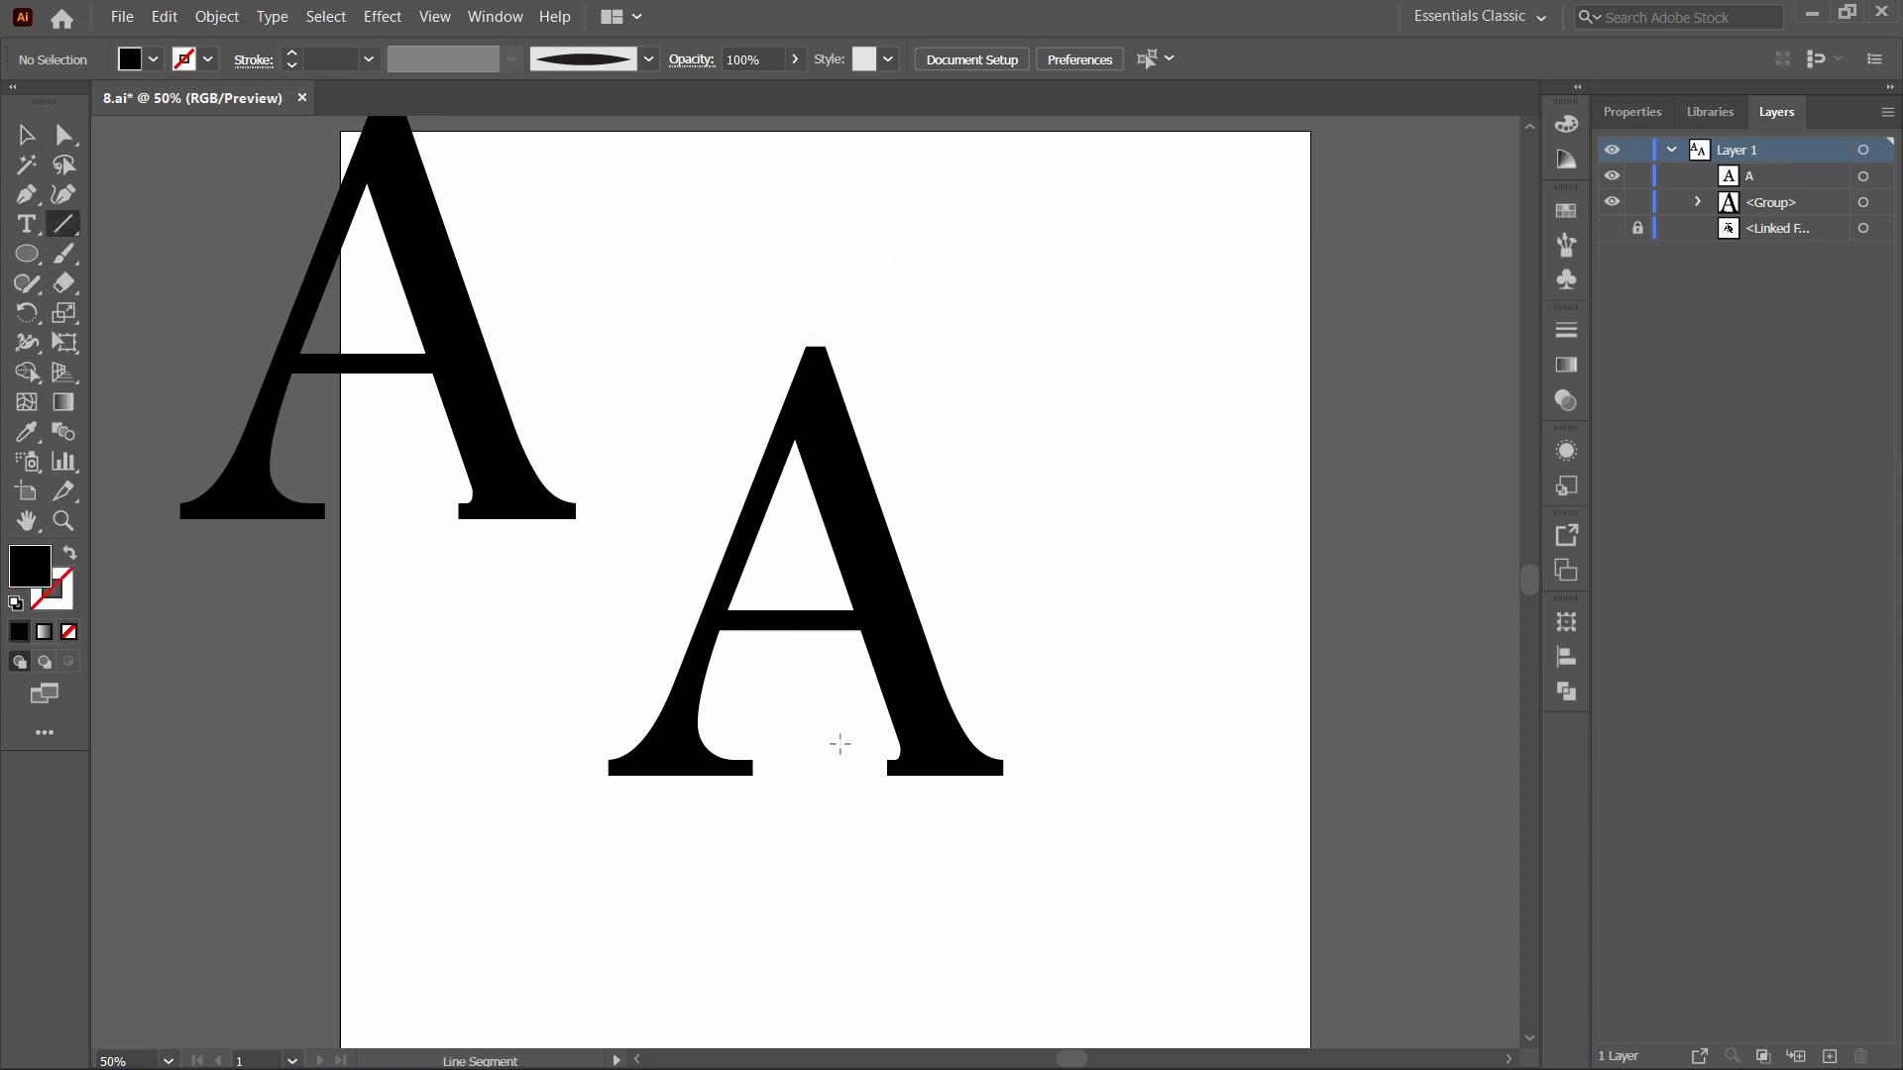
left_click_drag(899, 741, 806, 741)
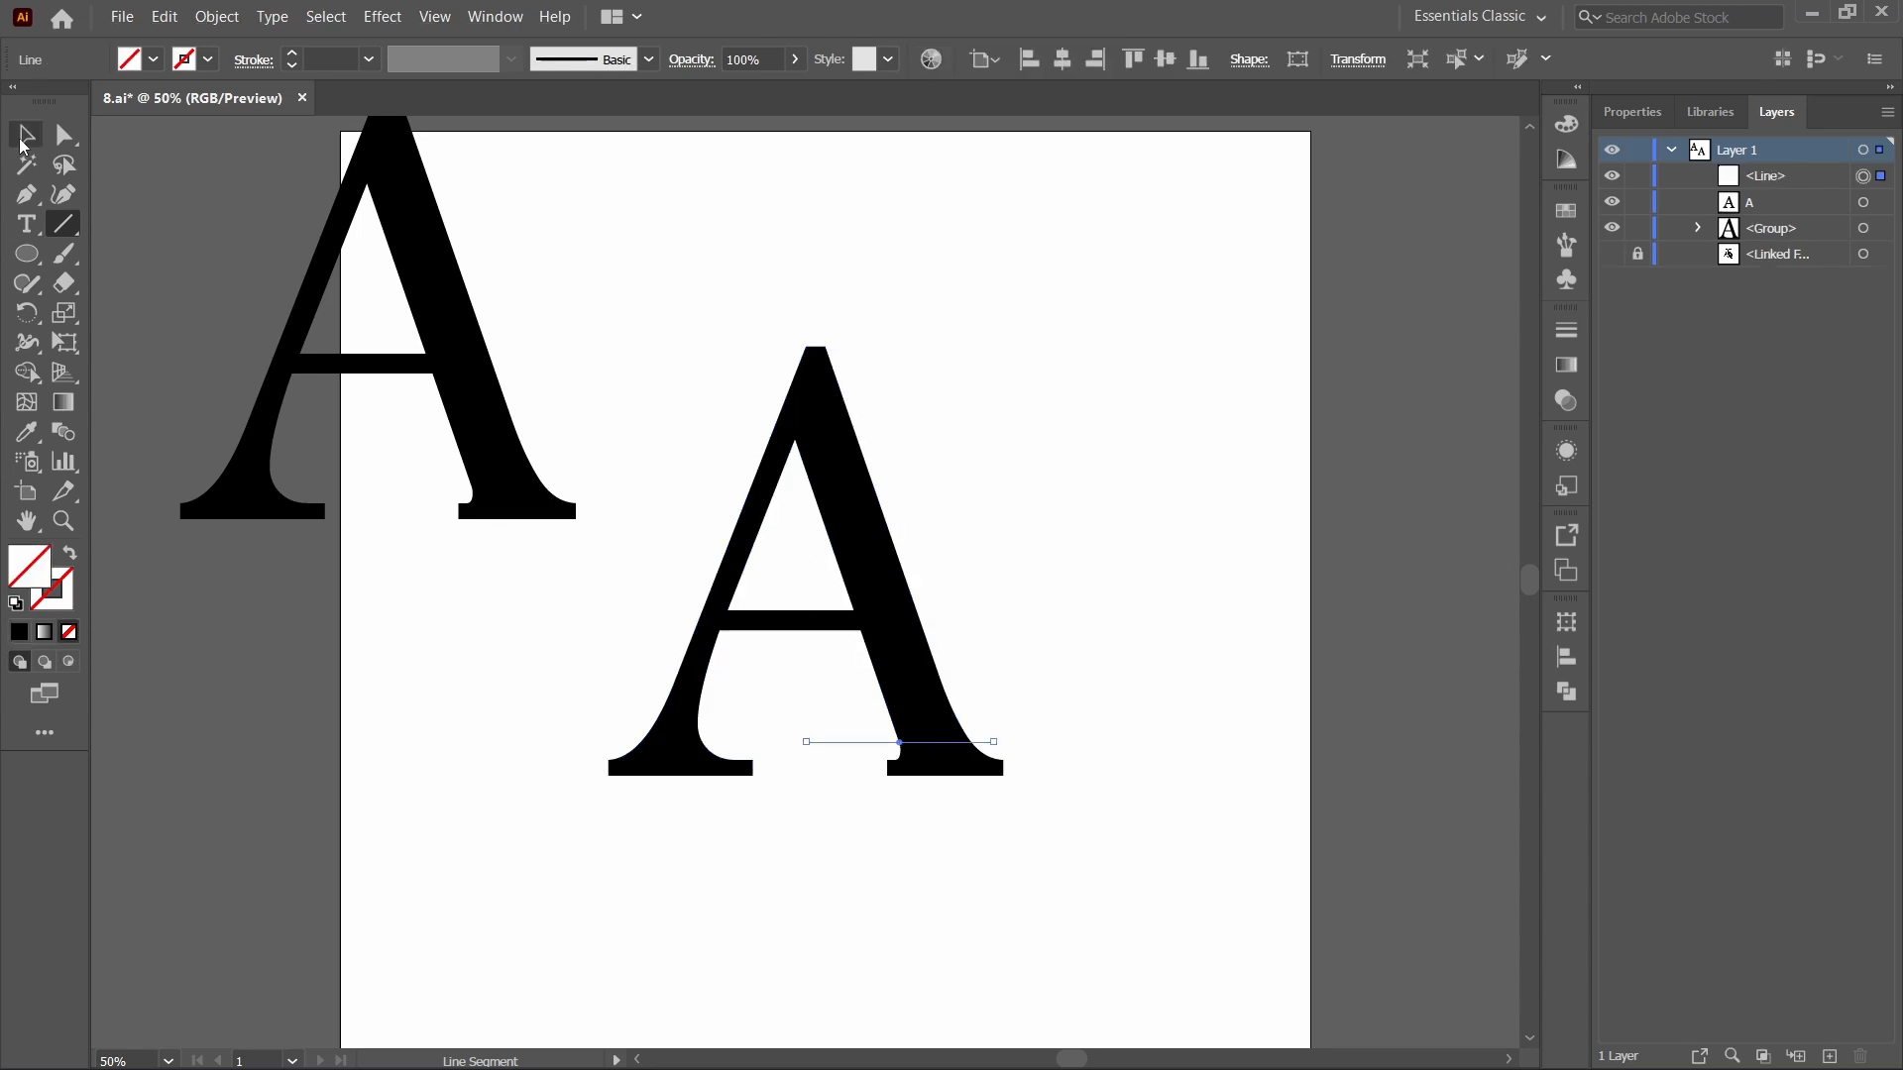
left_click(25, 134)
left_click_drag(1124, 624, 866, 861)
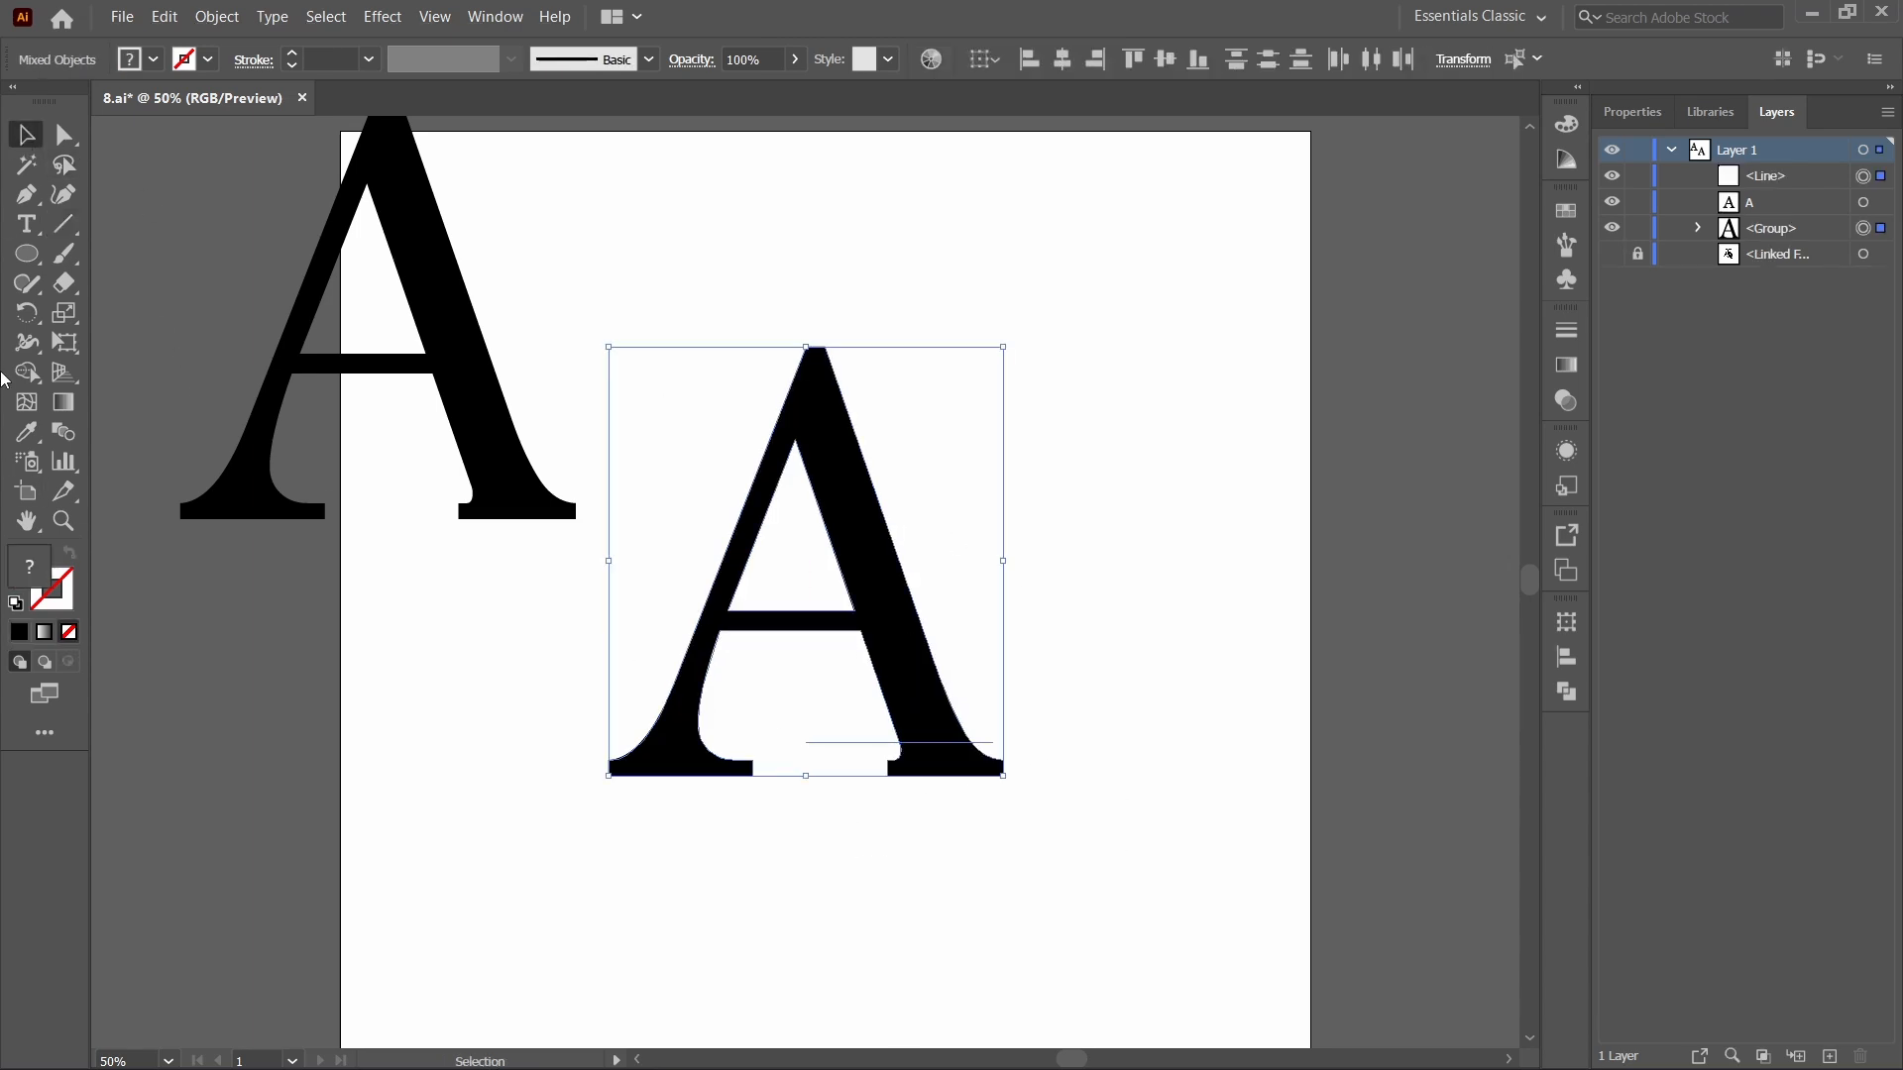
key("shift+m")
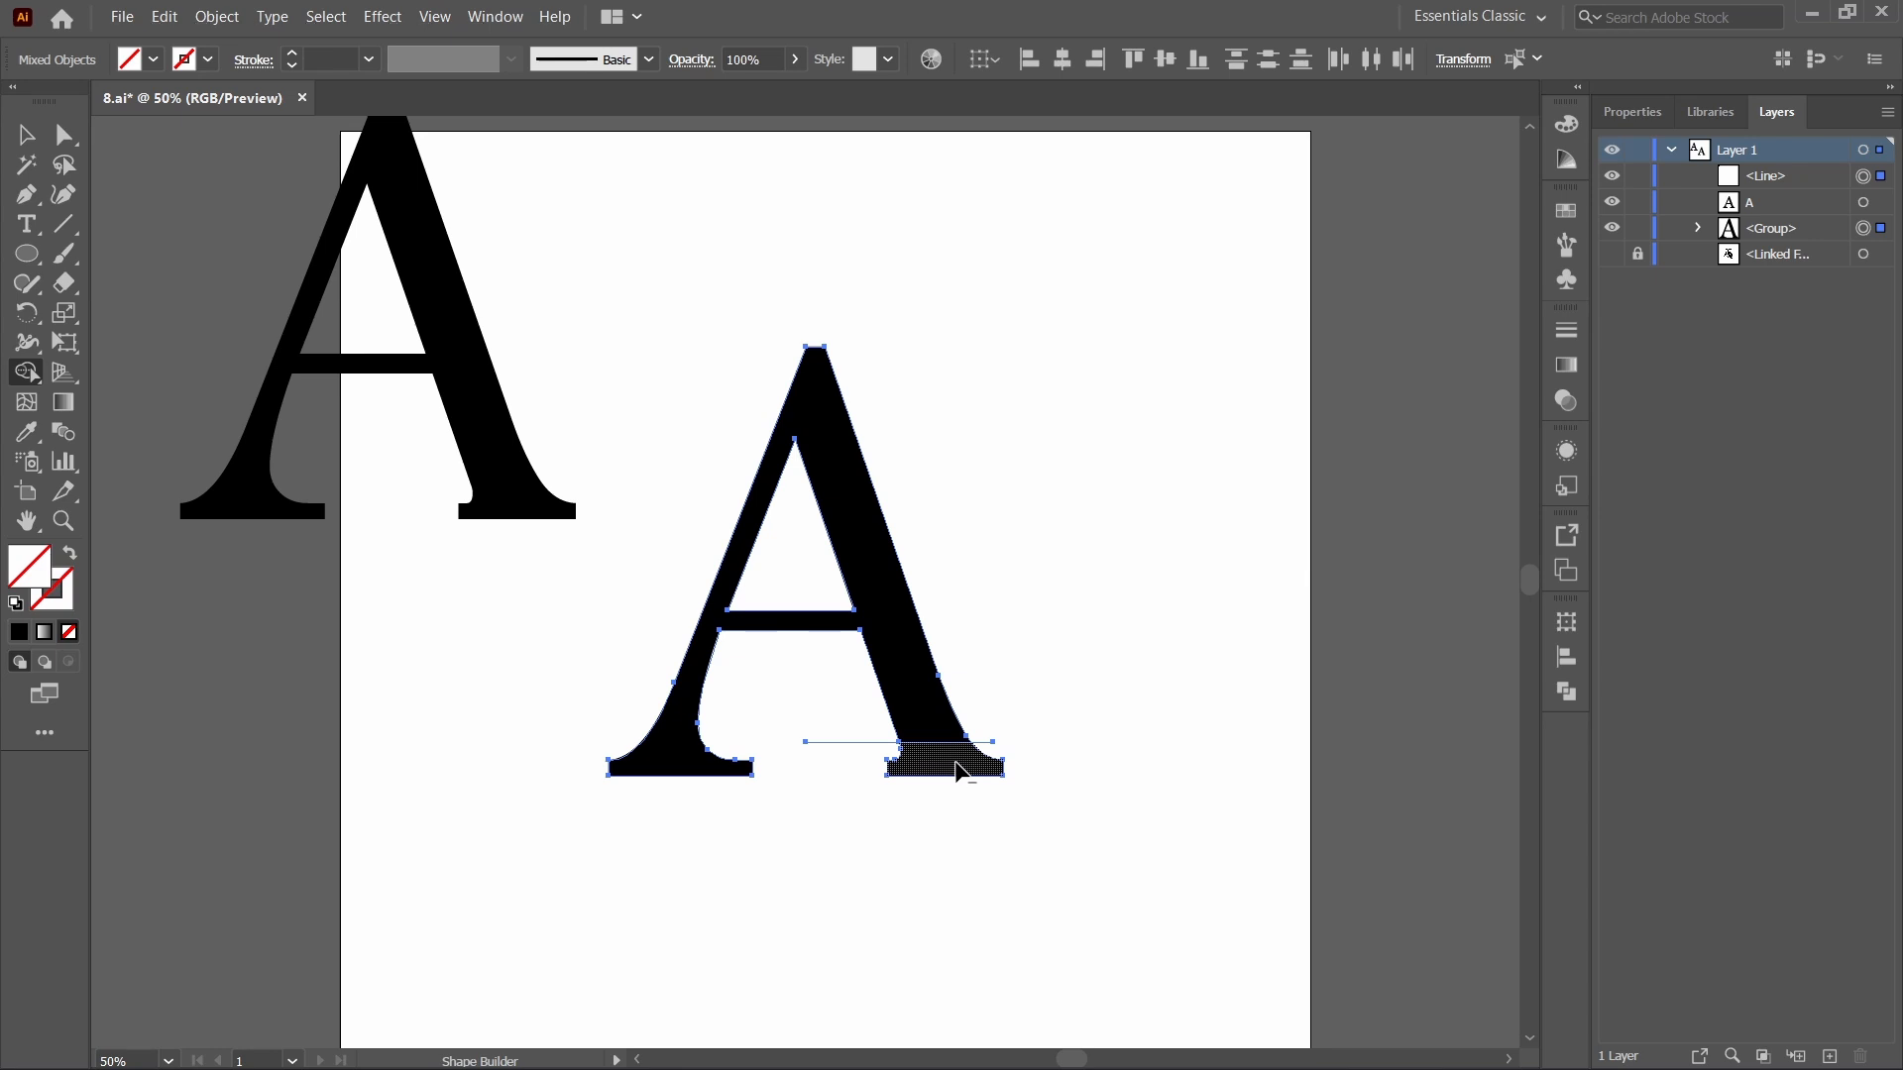
left_click(958, 767, "alt")
Delete the leftover horizontal cutting line at the base of the A's right leg.
left_click(26, 134)
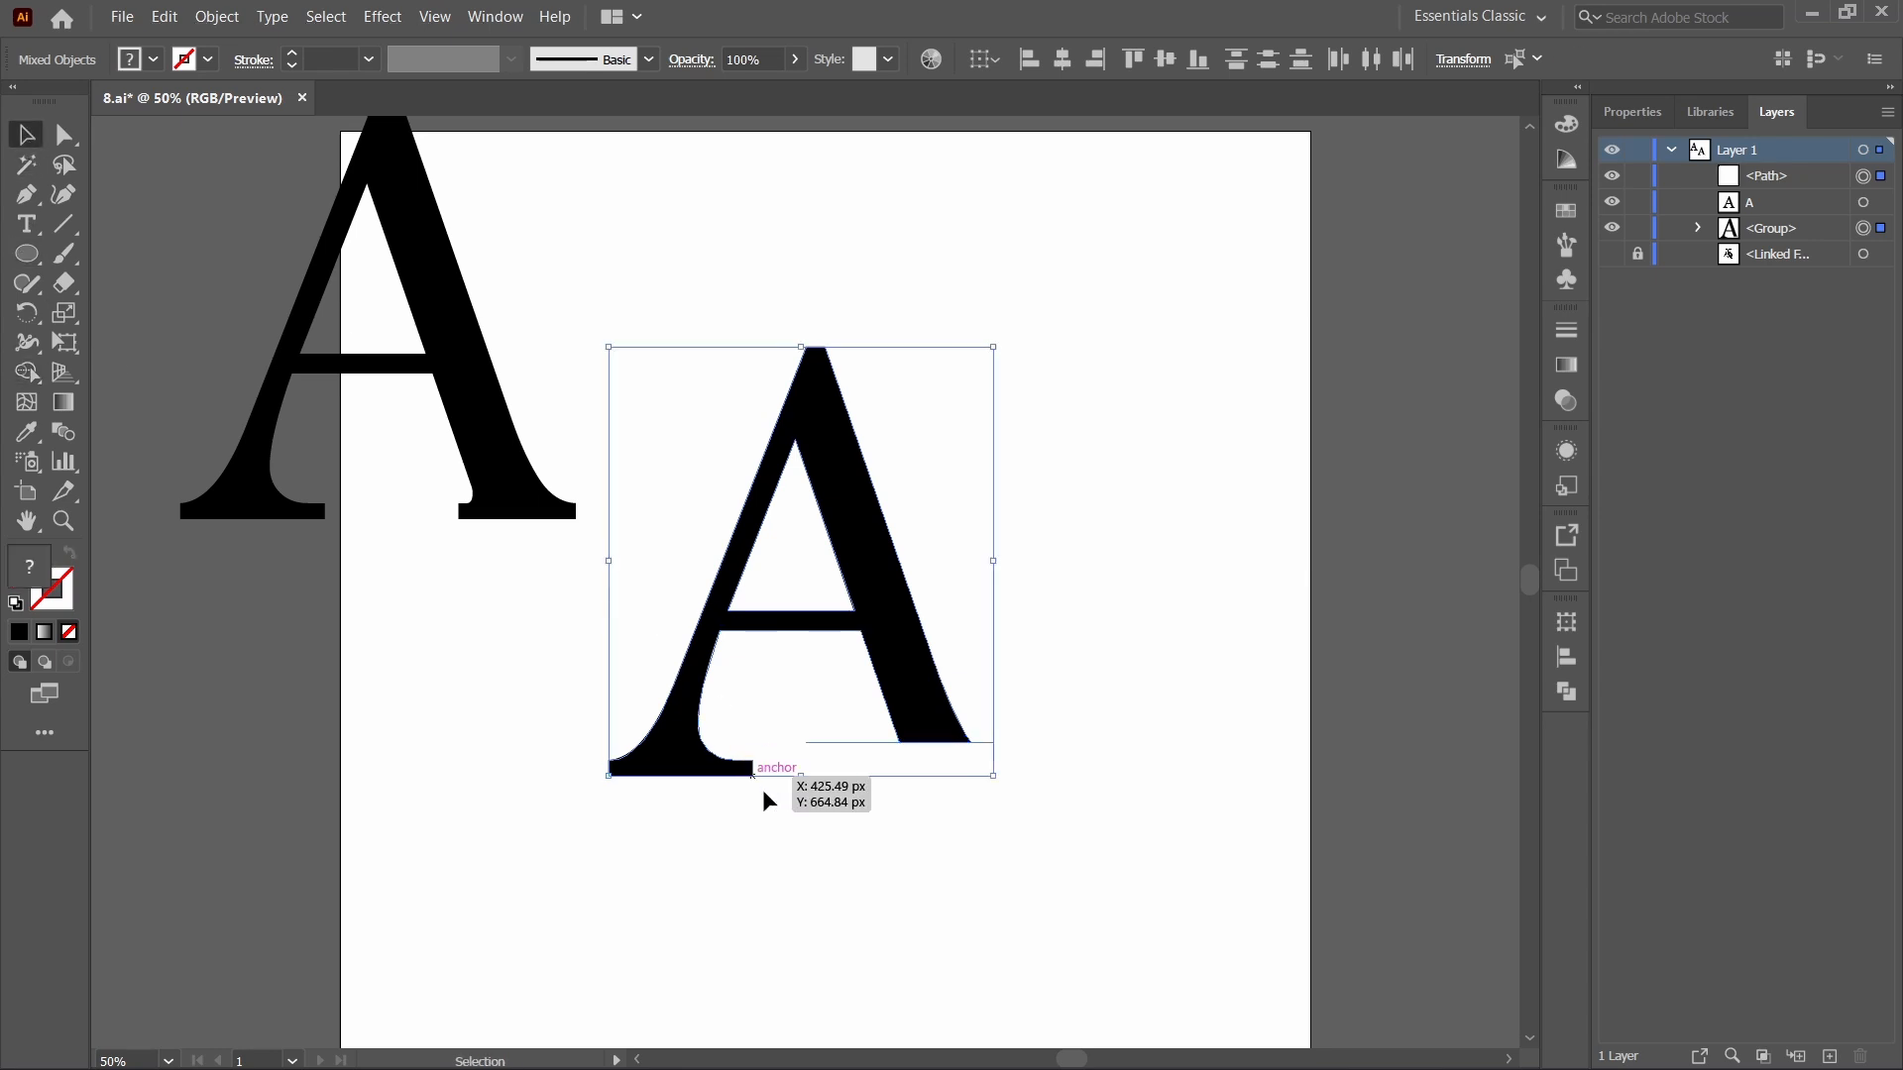
left_click_drag(805, 701, 840, 752)
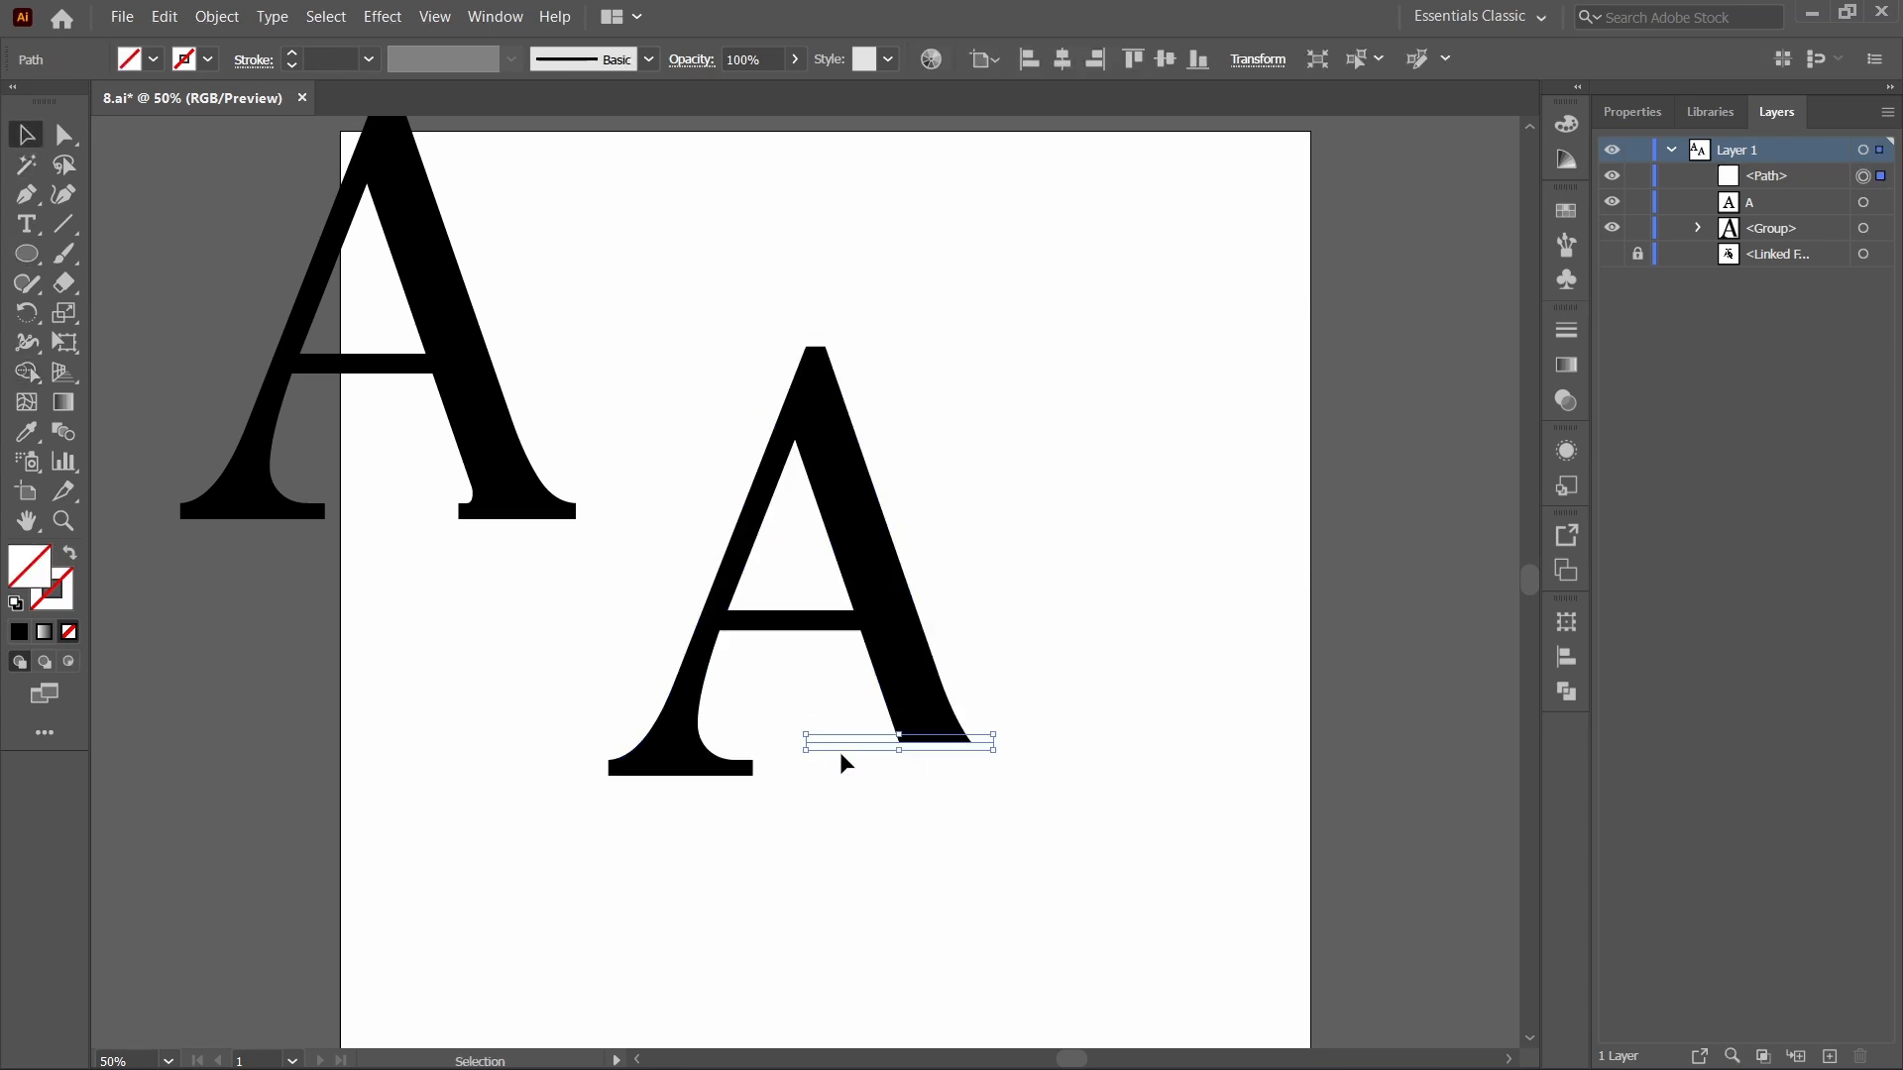
key("Delete")
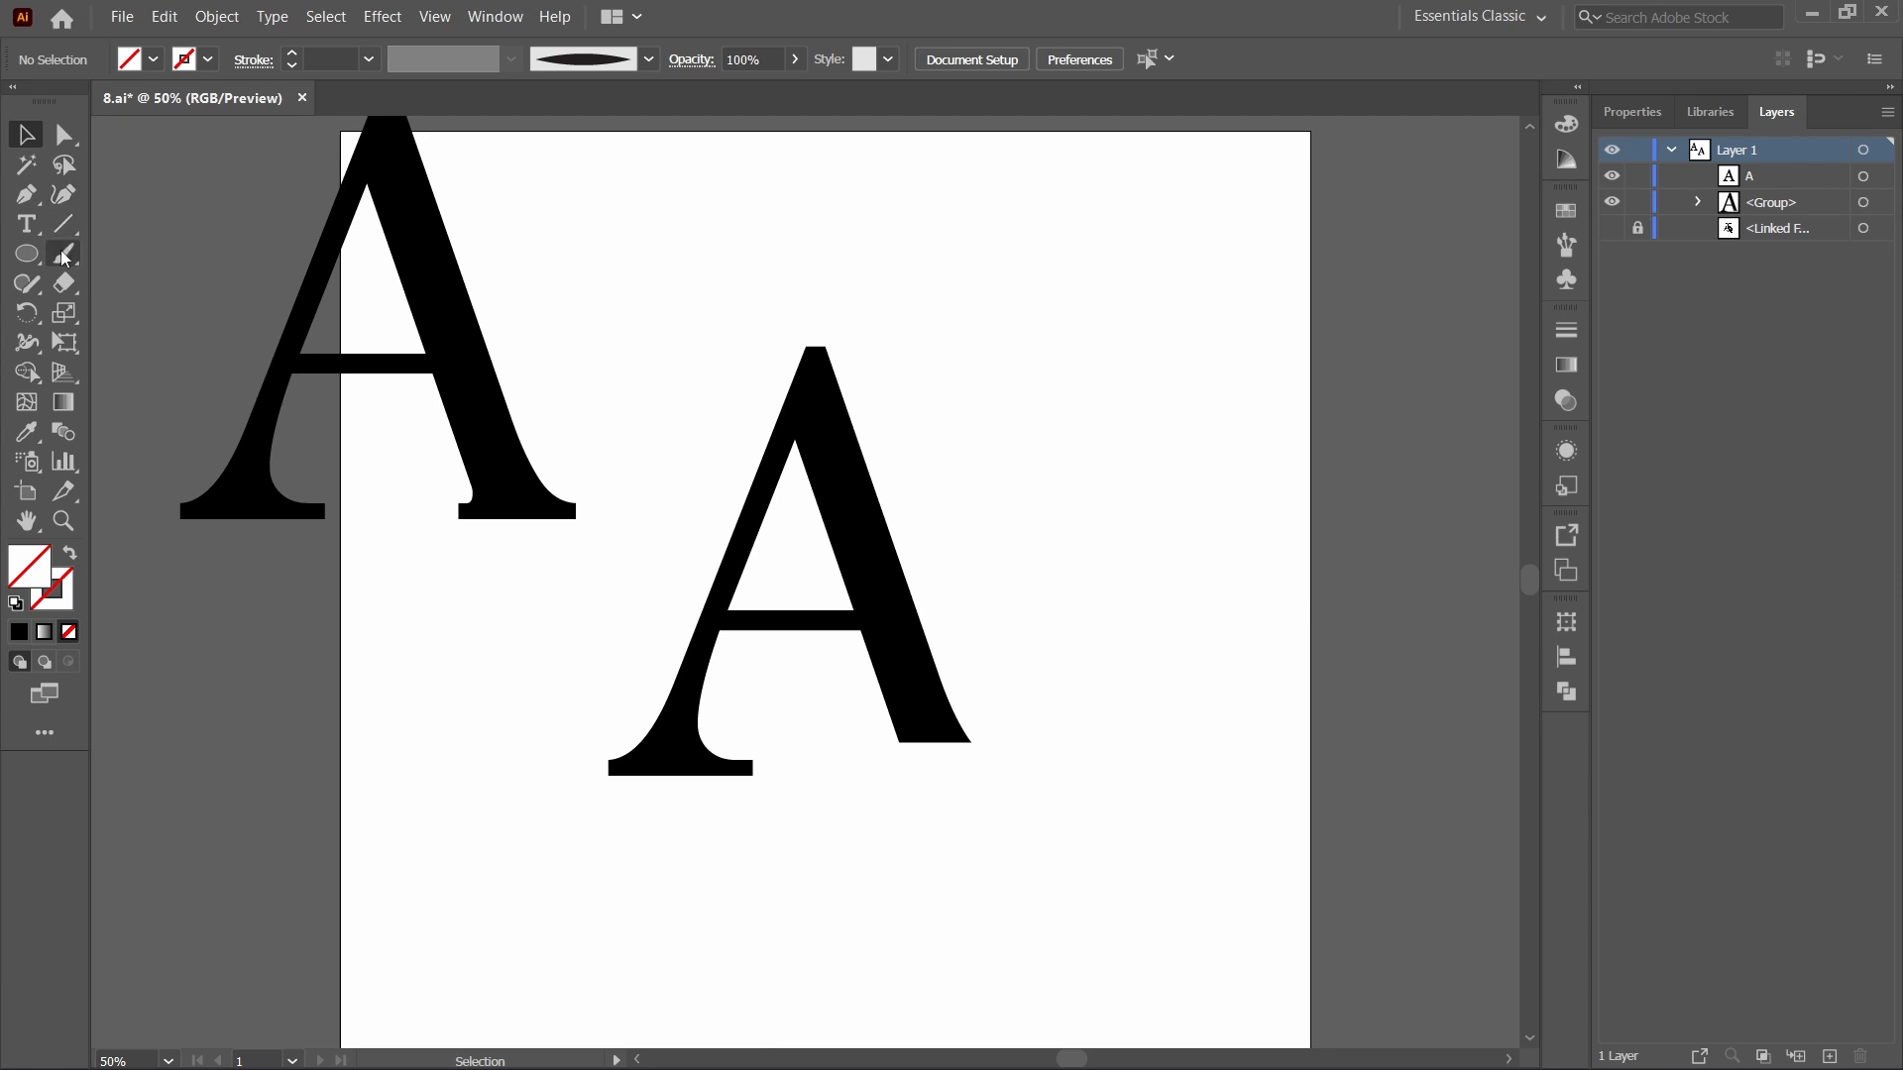
Paint a long S-curved Paintbrush stroke at 6 pt from the upper left of the expanded A down its right stem and past the trimmed foot.
left_click(64, 254)
mouse_move(476, 202)
left_mouse_down()
mouse_move(693, 163)
mouse_move(684, 220)
left_mouse_up()
key("ctrl+z")
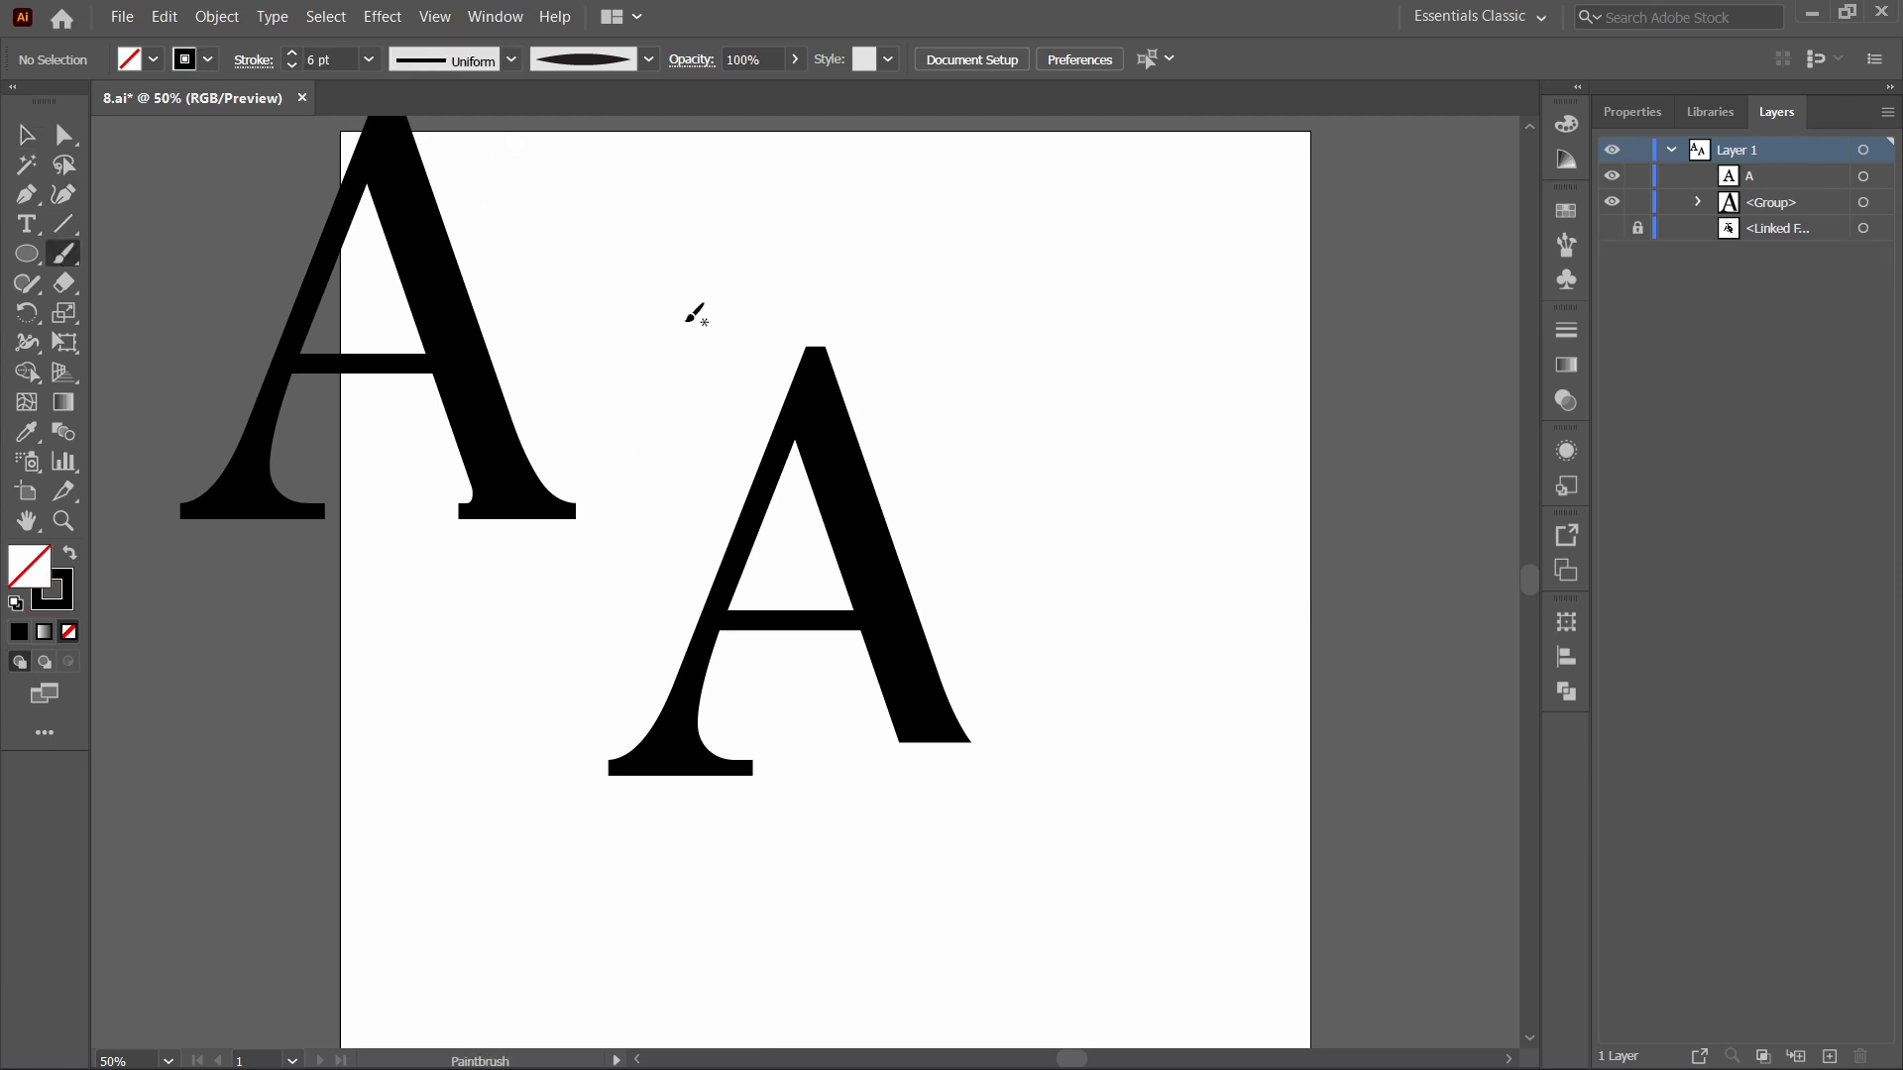
left_click_drag(675, 303, 683, 305)
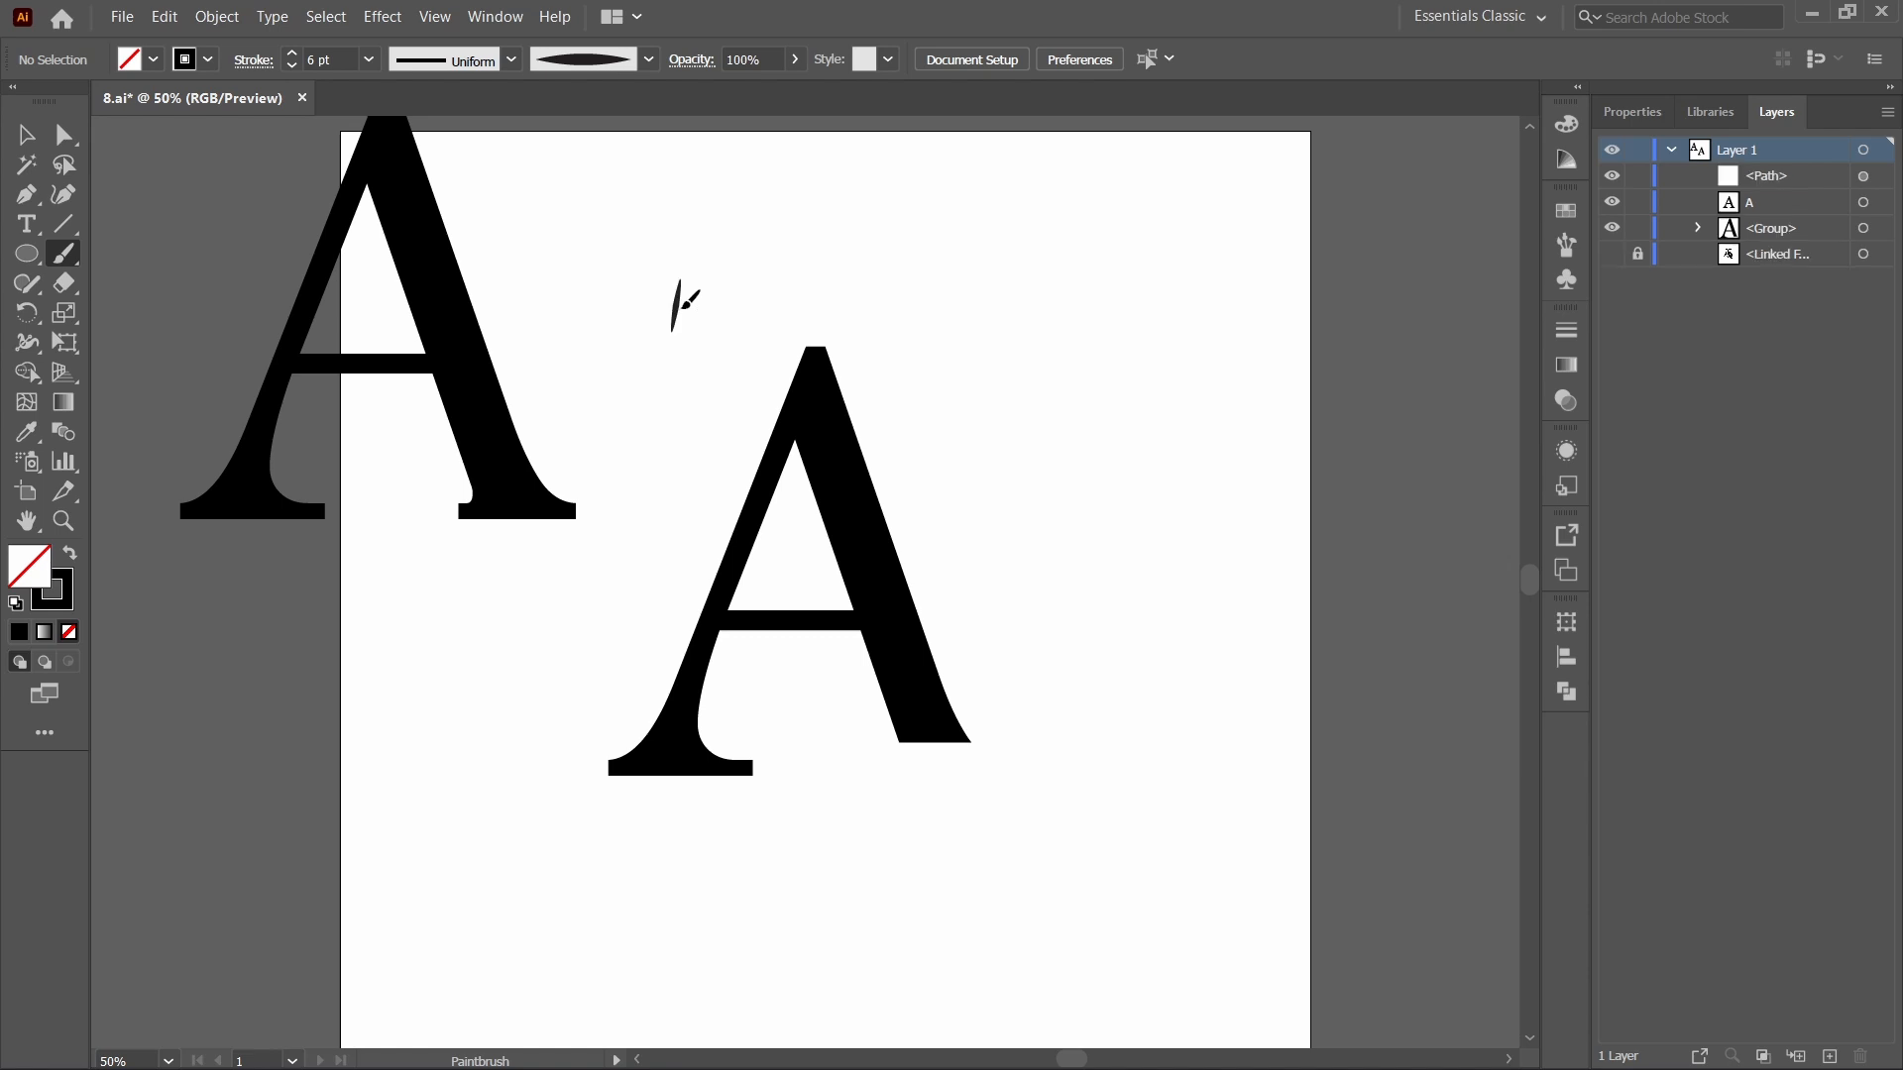
key("ctrl+z")
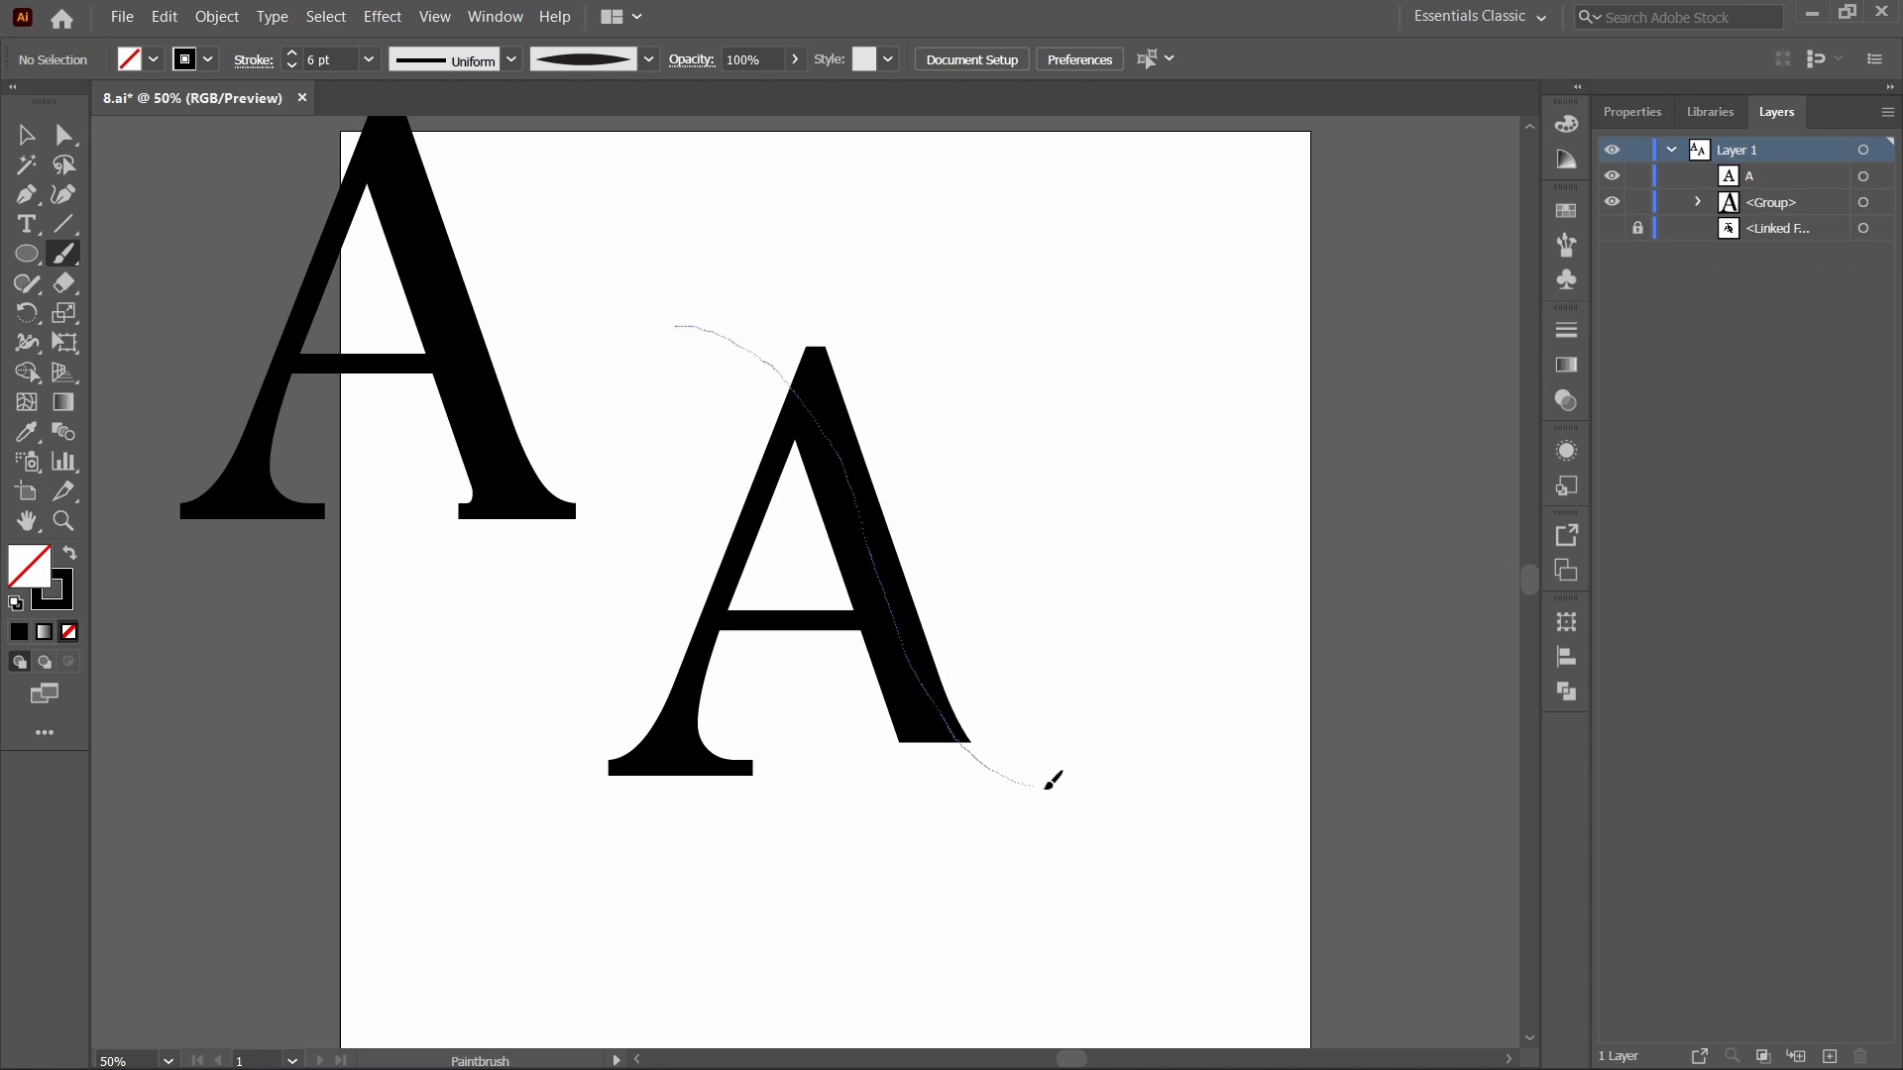
left_click_drag(1046, 787, 1085, 794)
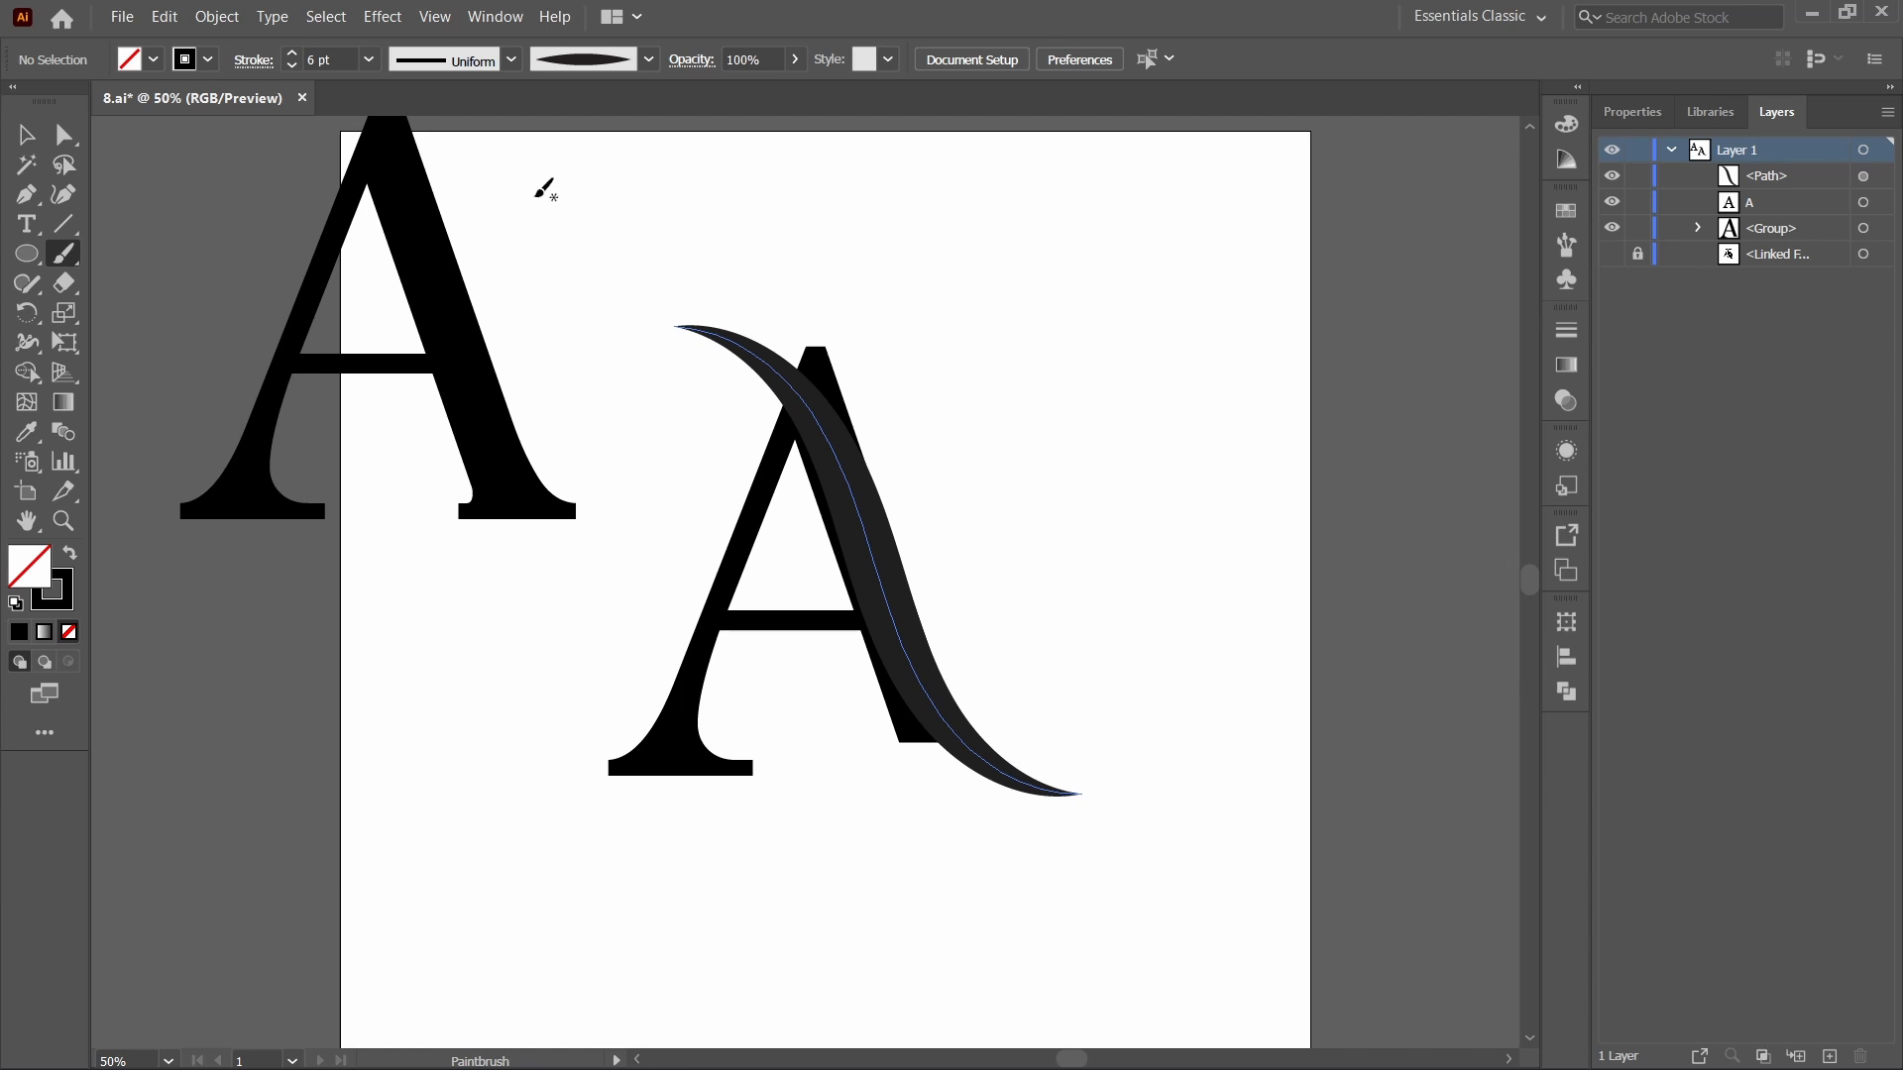
Set the stroke weight of the S-curved brush stroke along the A's right stem to 8 pt.
left_click(293, 52)
left_click(294, 51)
left_click(294, 52)
key("v")
left_click(819, 424)
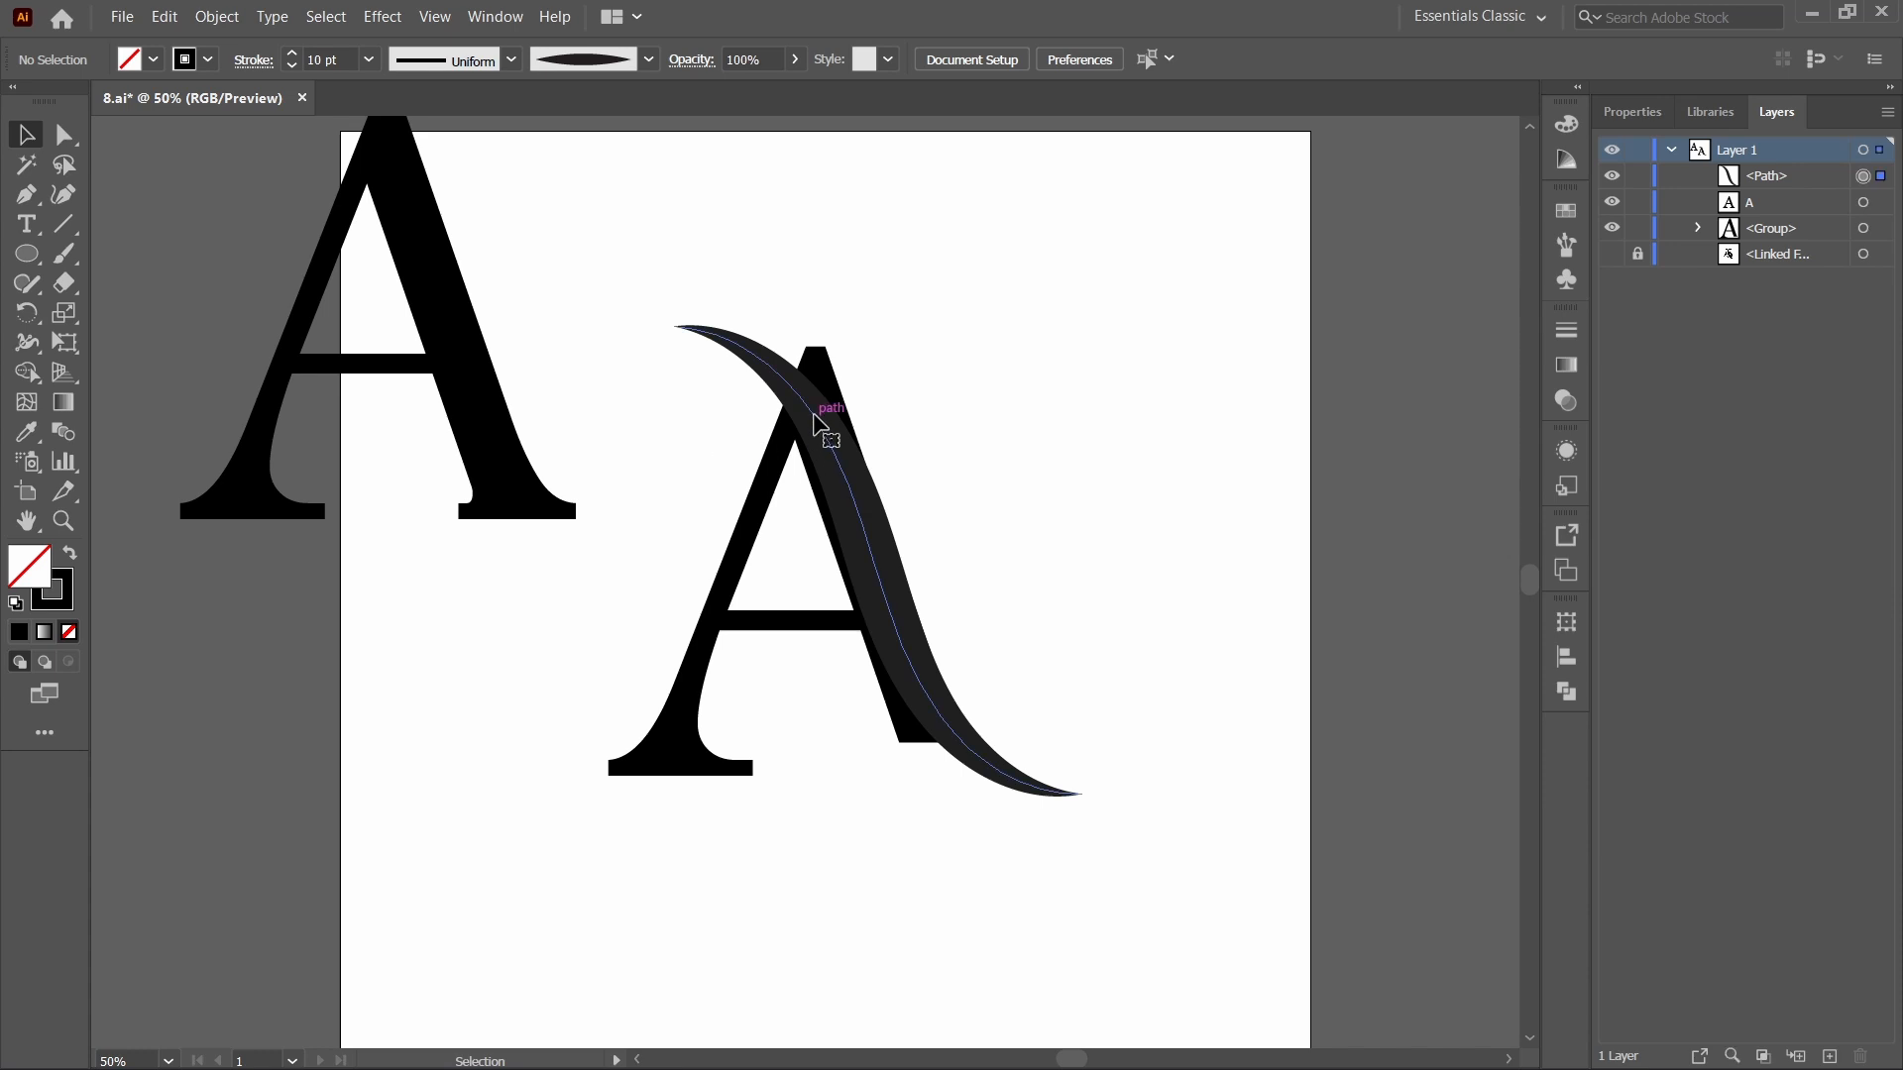
left_click(290, 55)
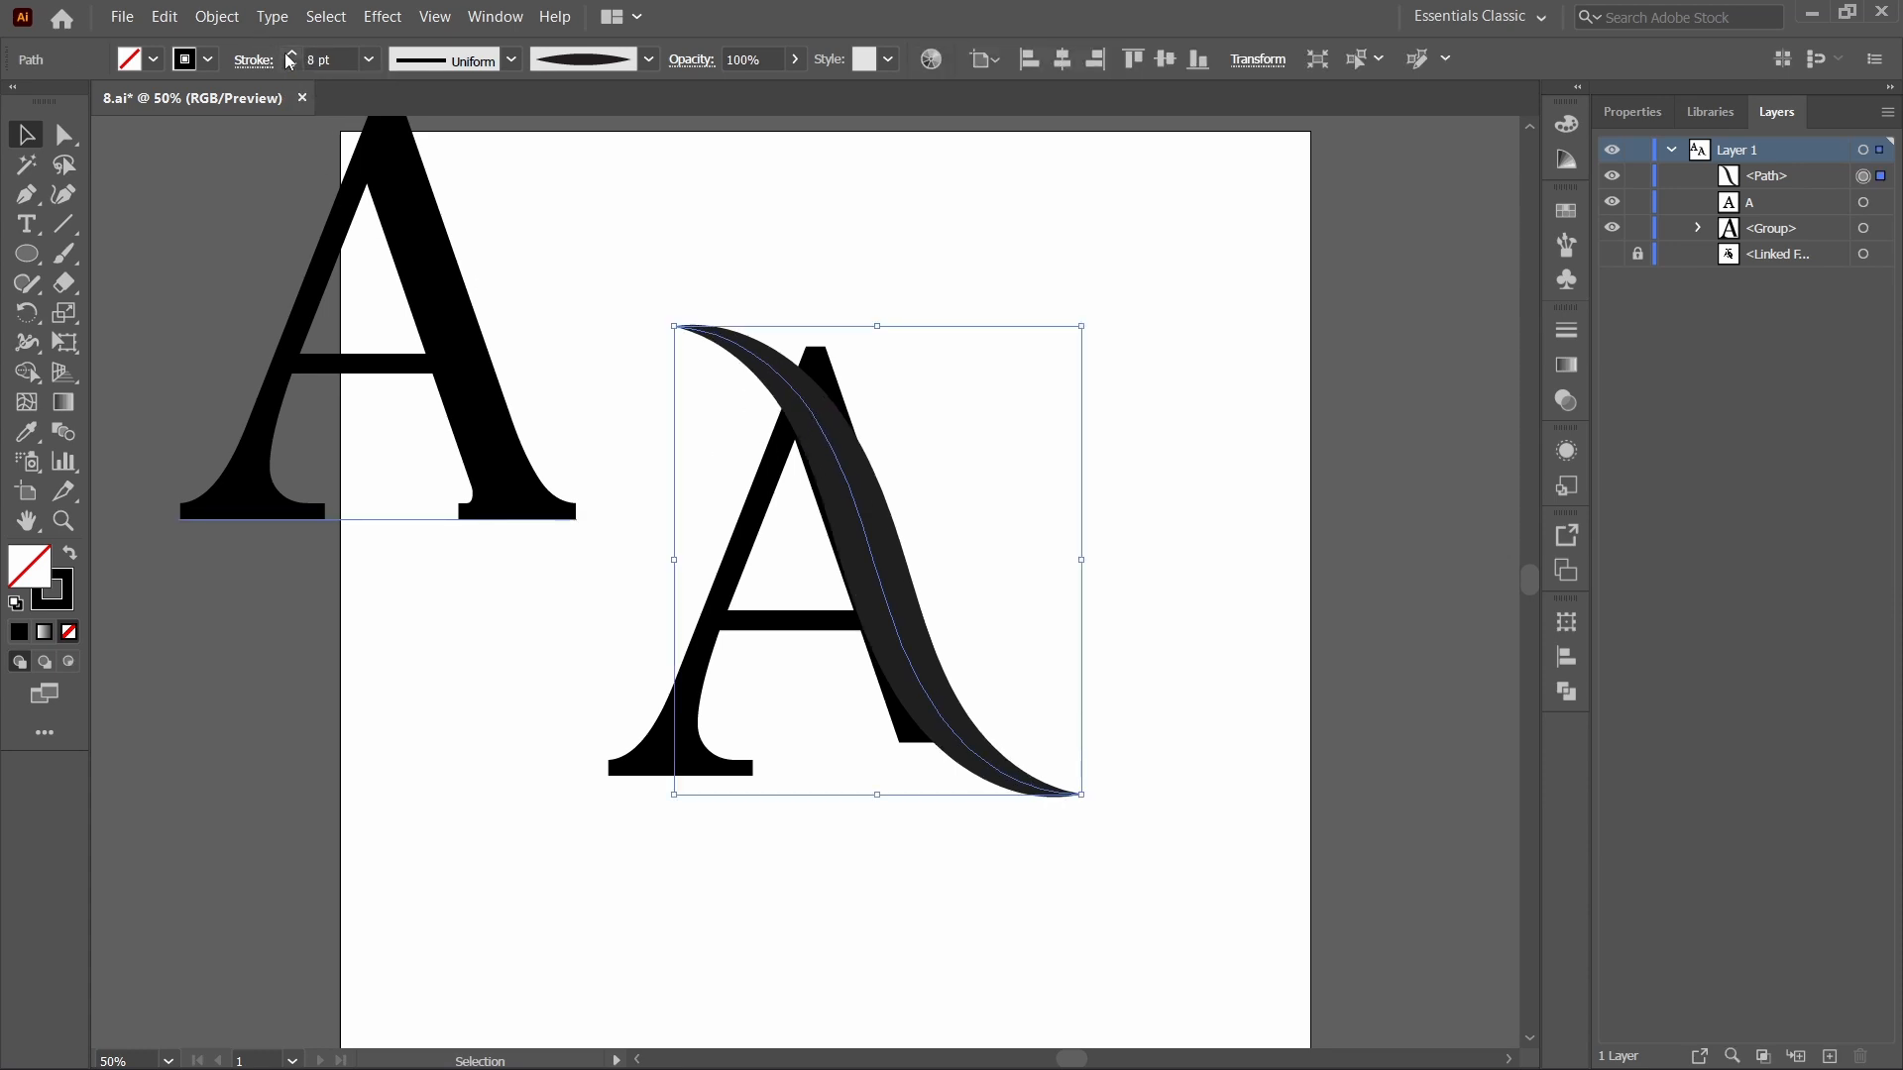
left_click(290, 55)
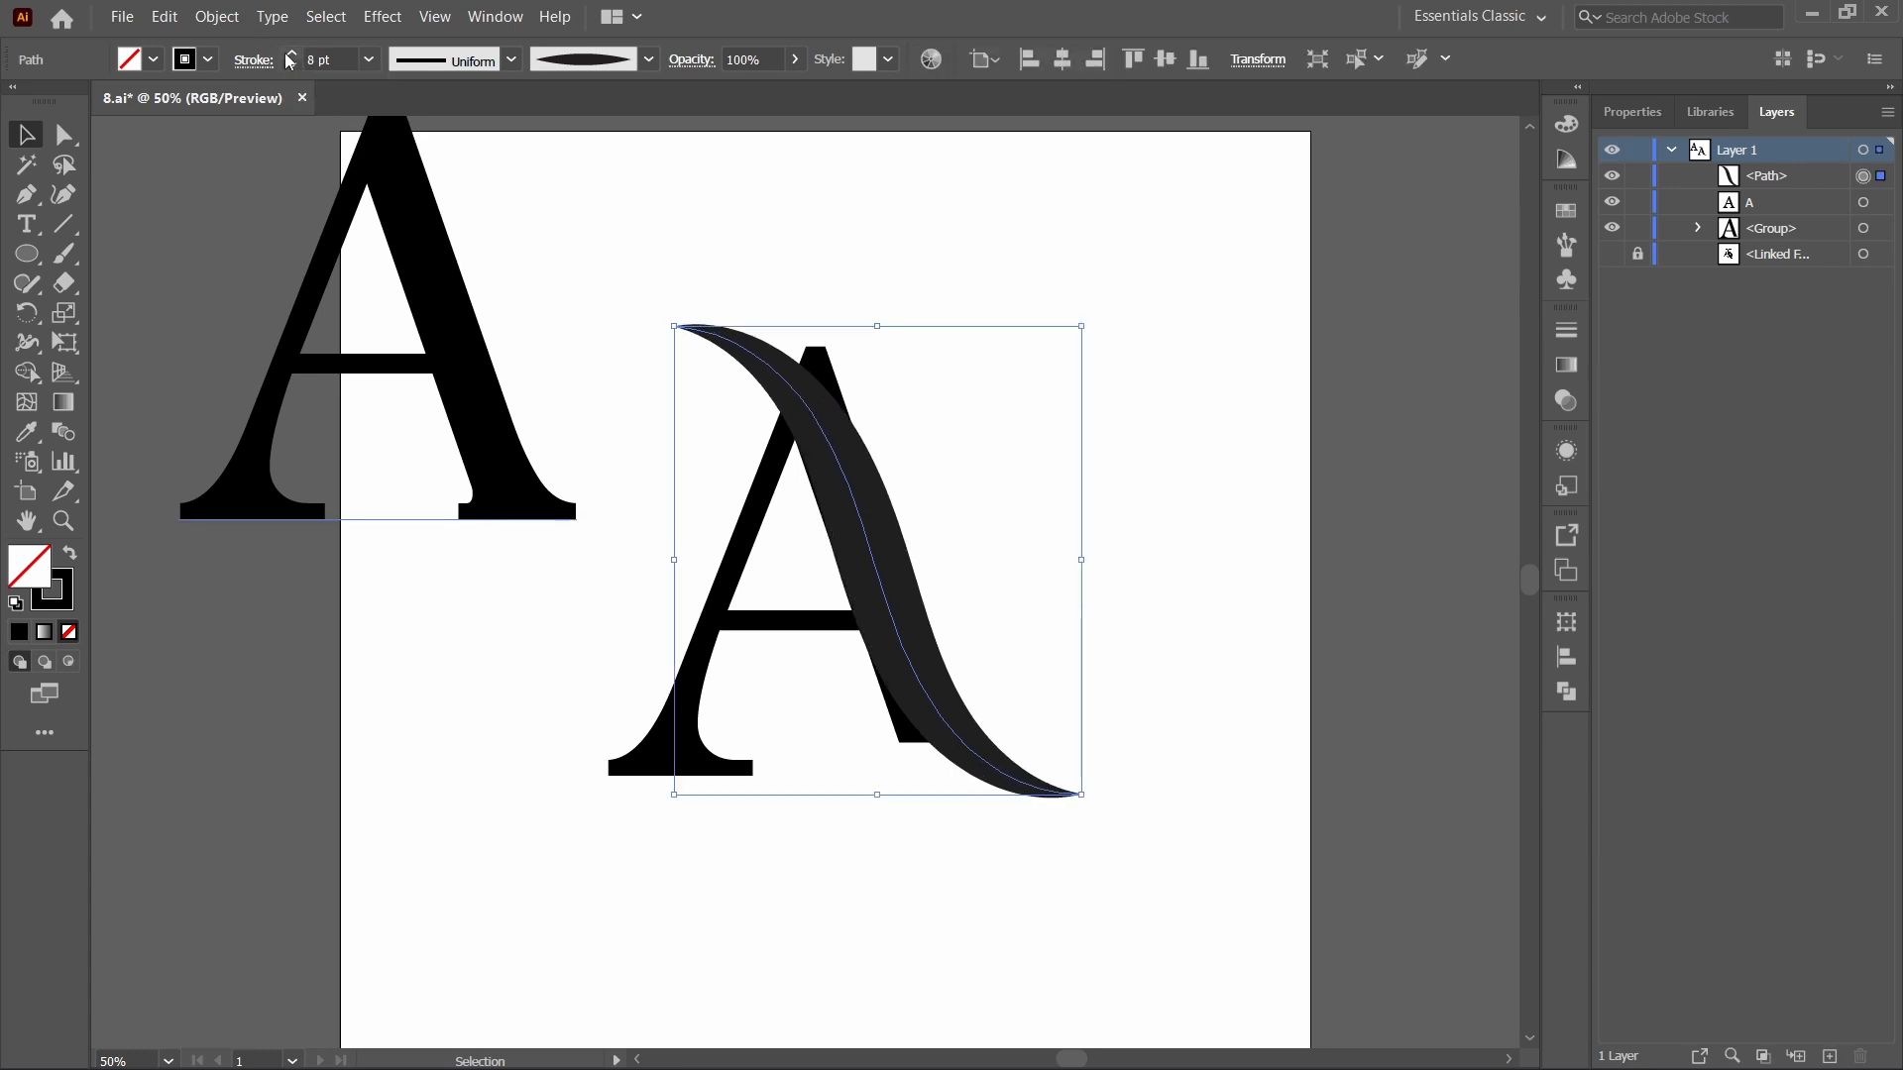
left_click(577, 229)
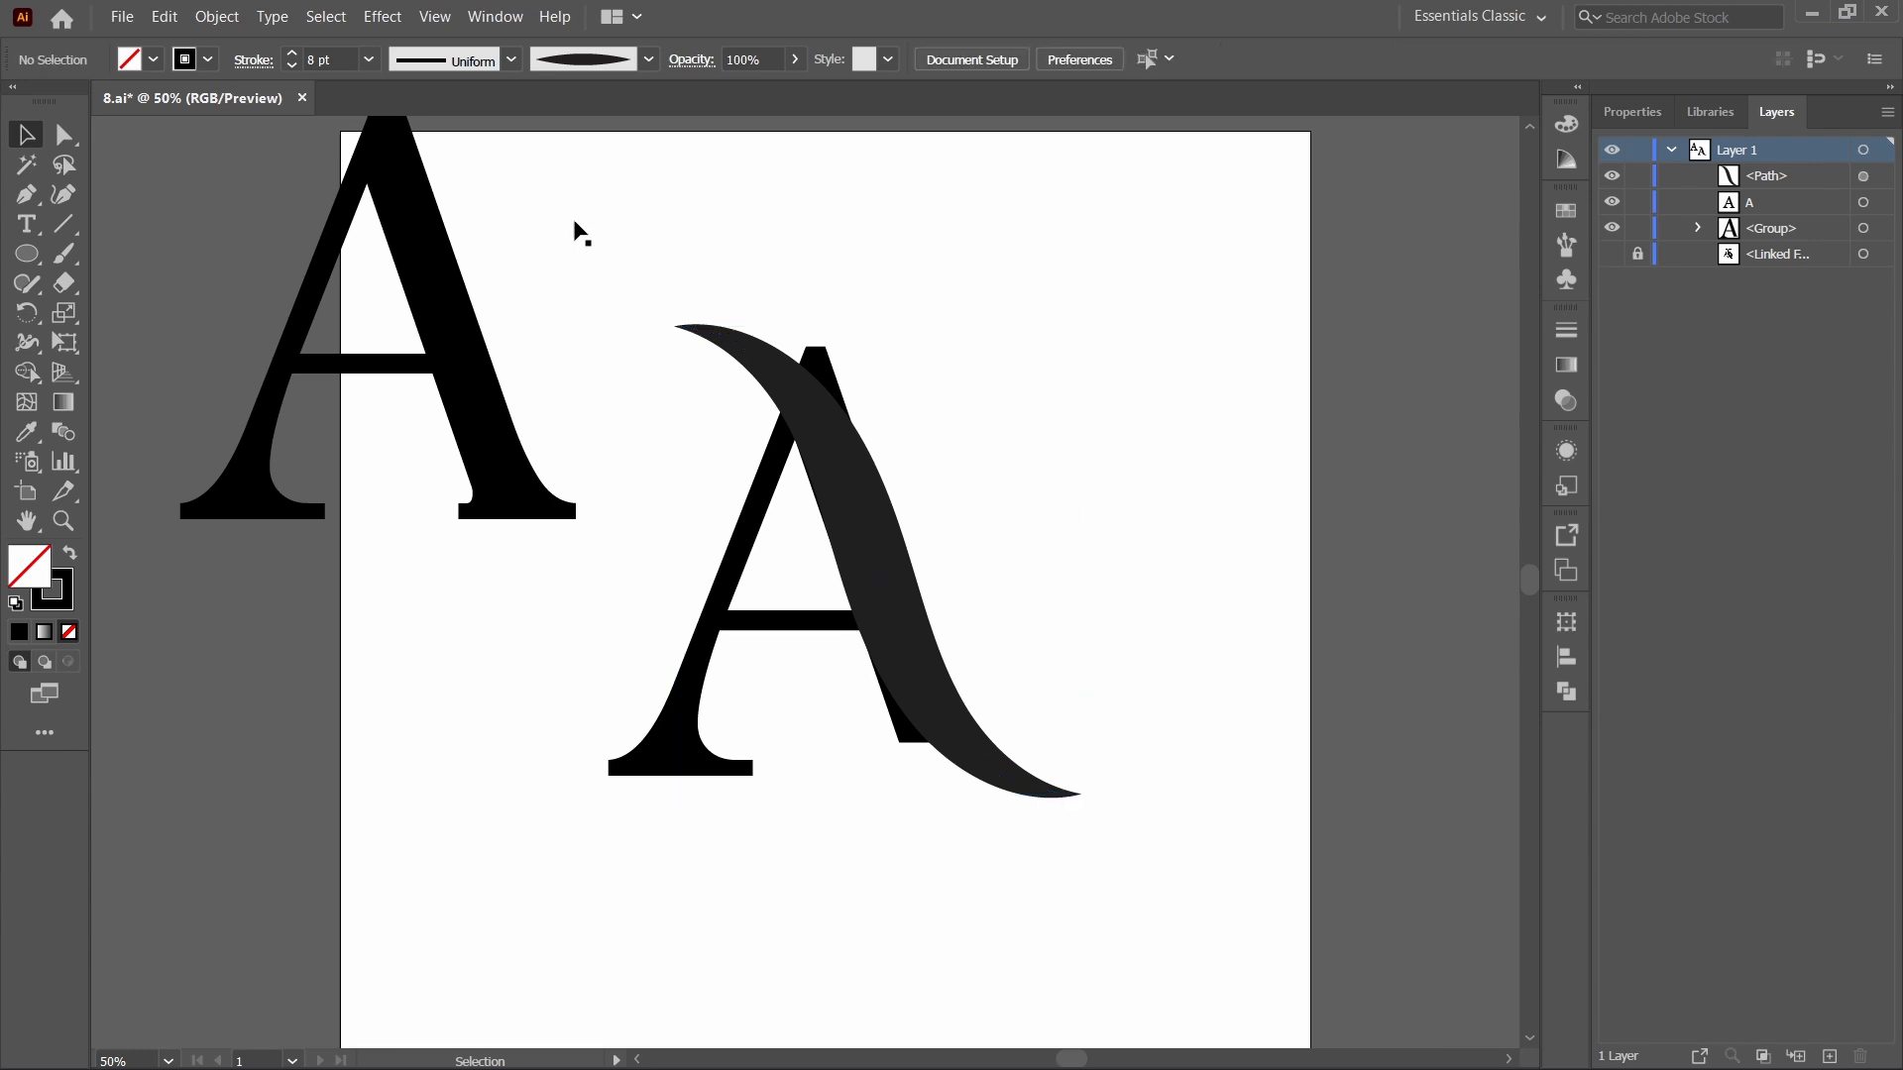
Expand the appearance of the curved brush stroke into a filled shape.
left_click(820, 460)
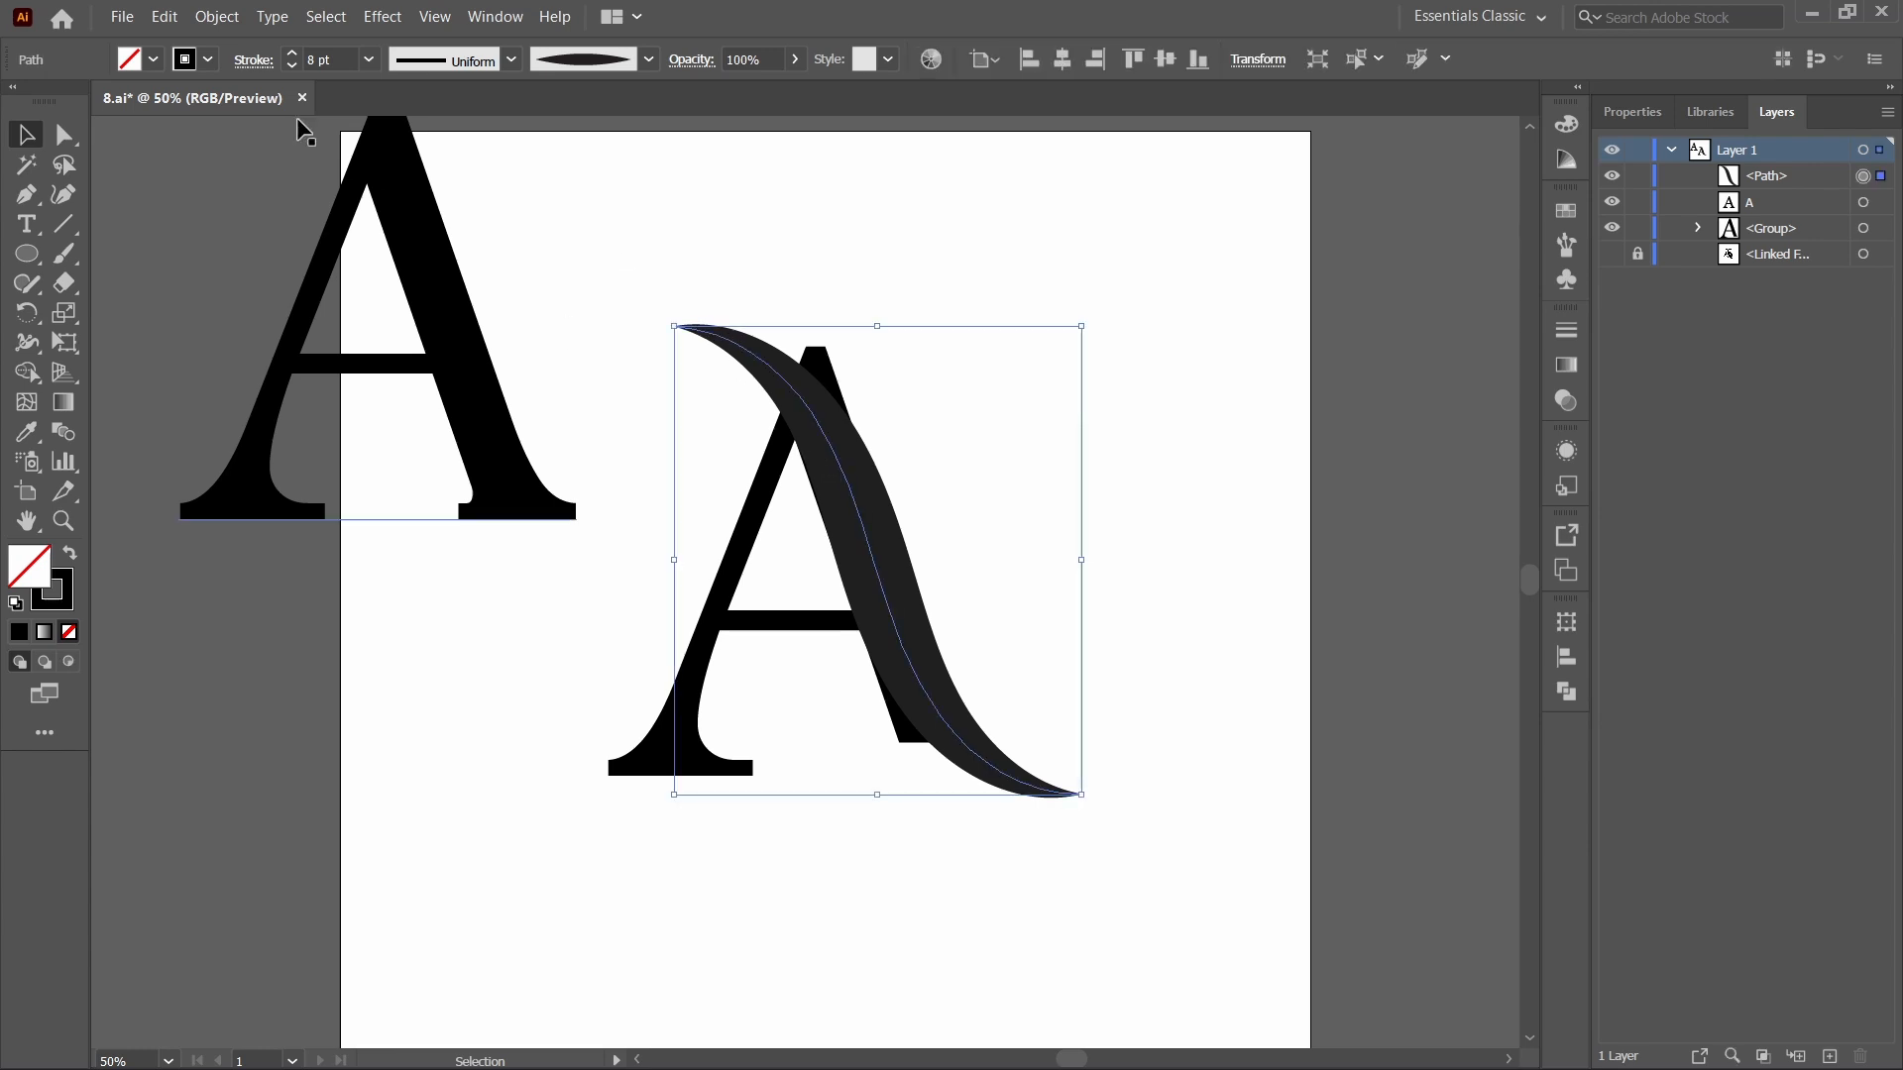
left_click(218, 17)
left_click(287, 322)
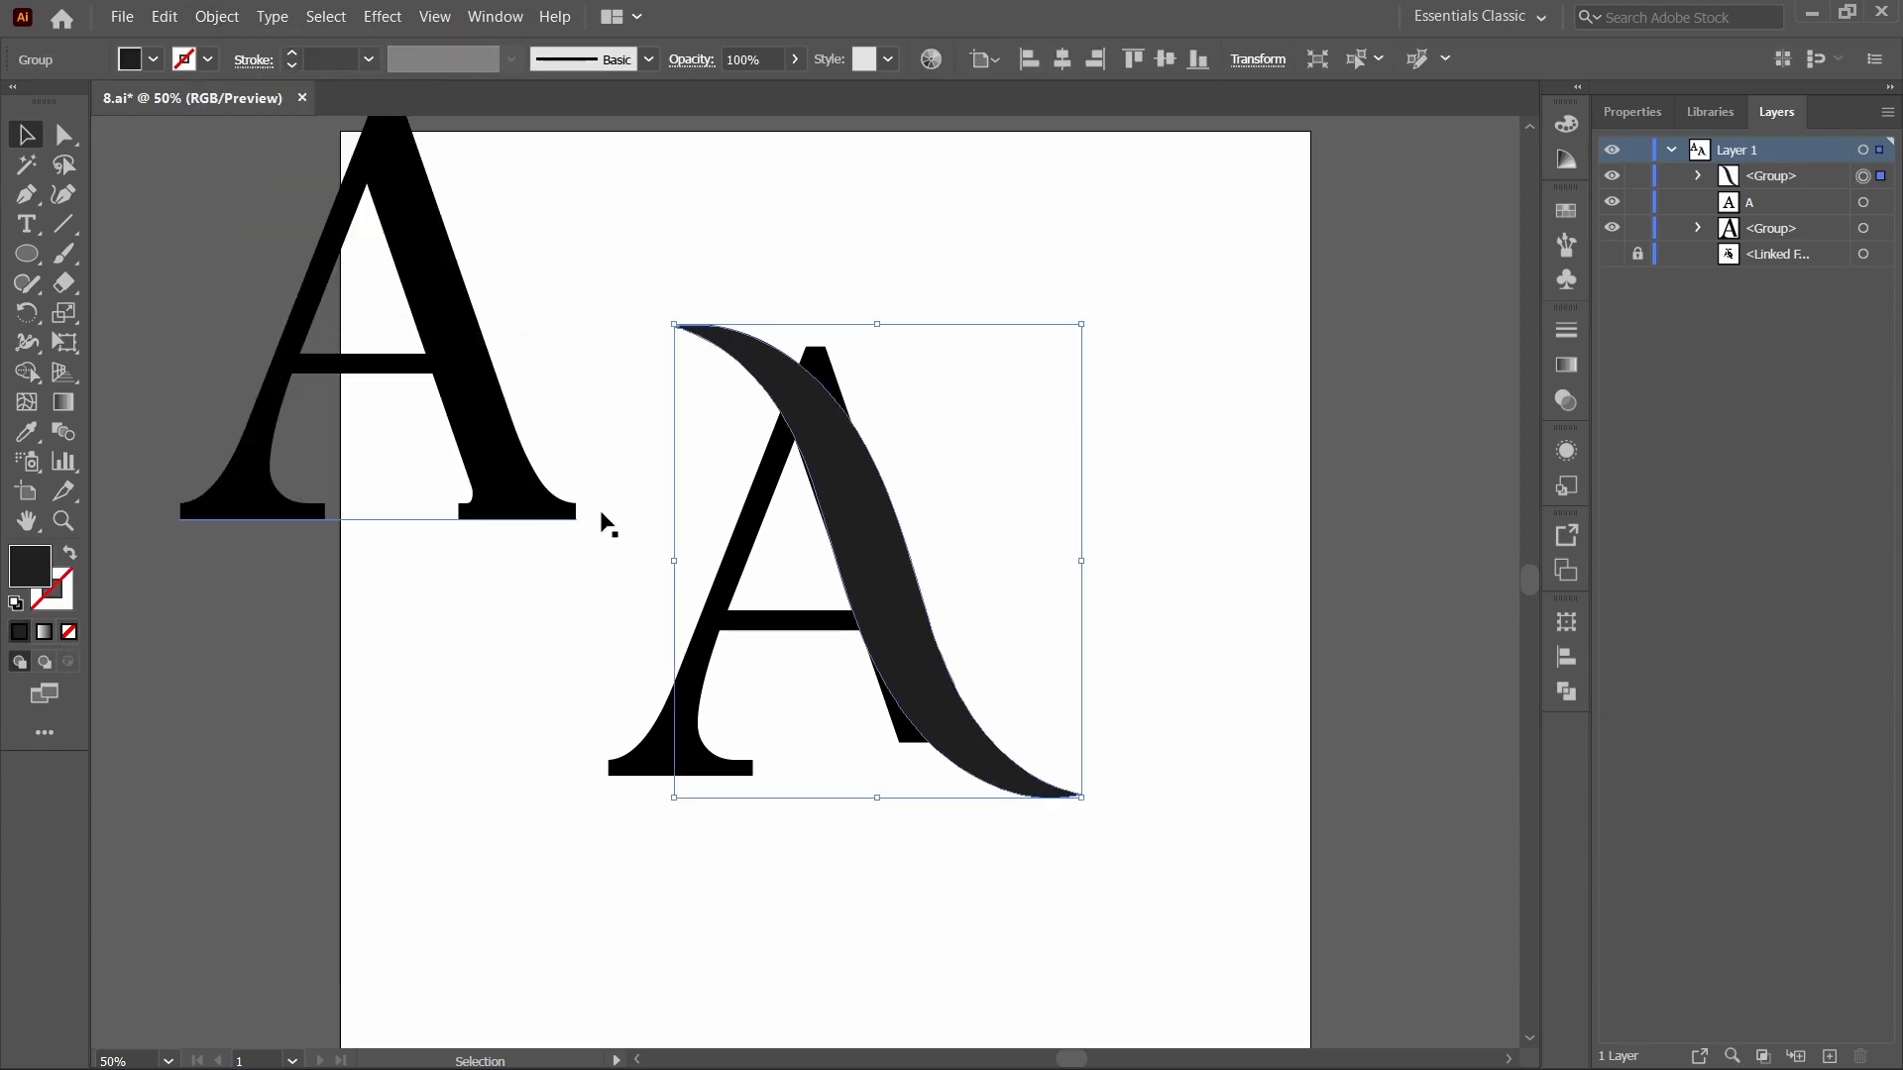
Remove the parts of the A protruding beyond the curved stem, at the apex and at the foot, with Shape Builder.
left_click_drag(603, 198, 1092, 901)
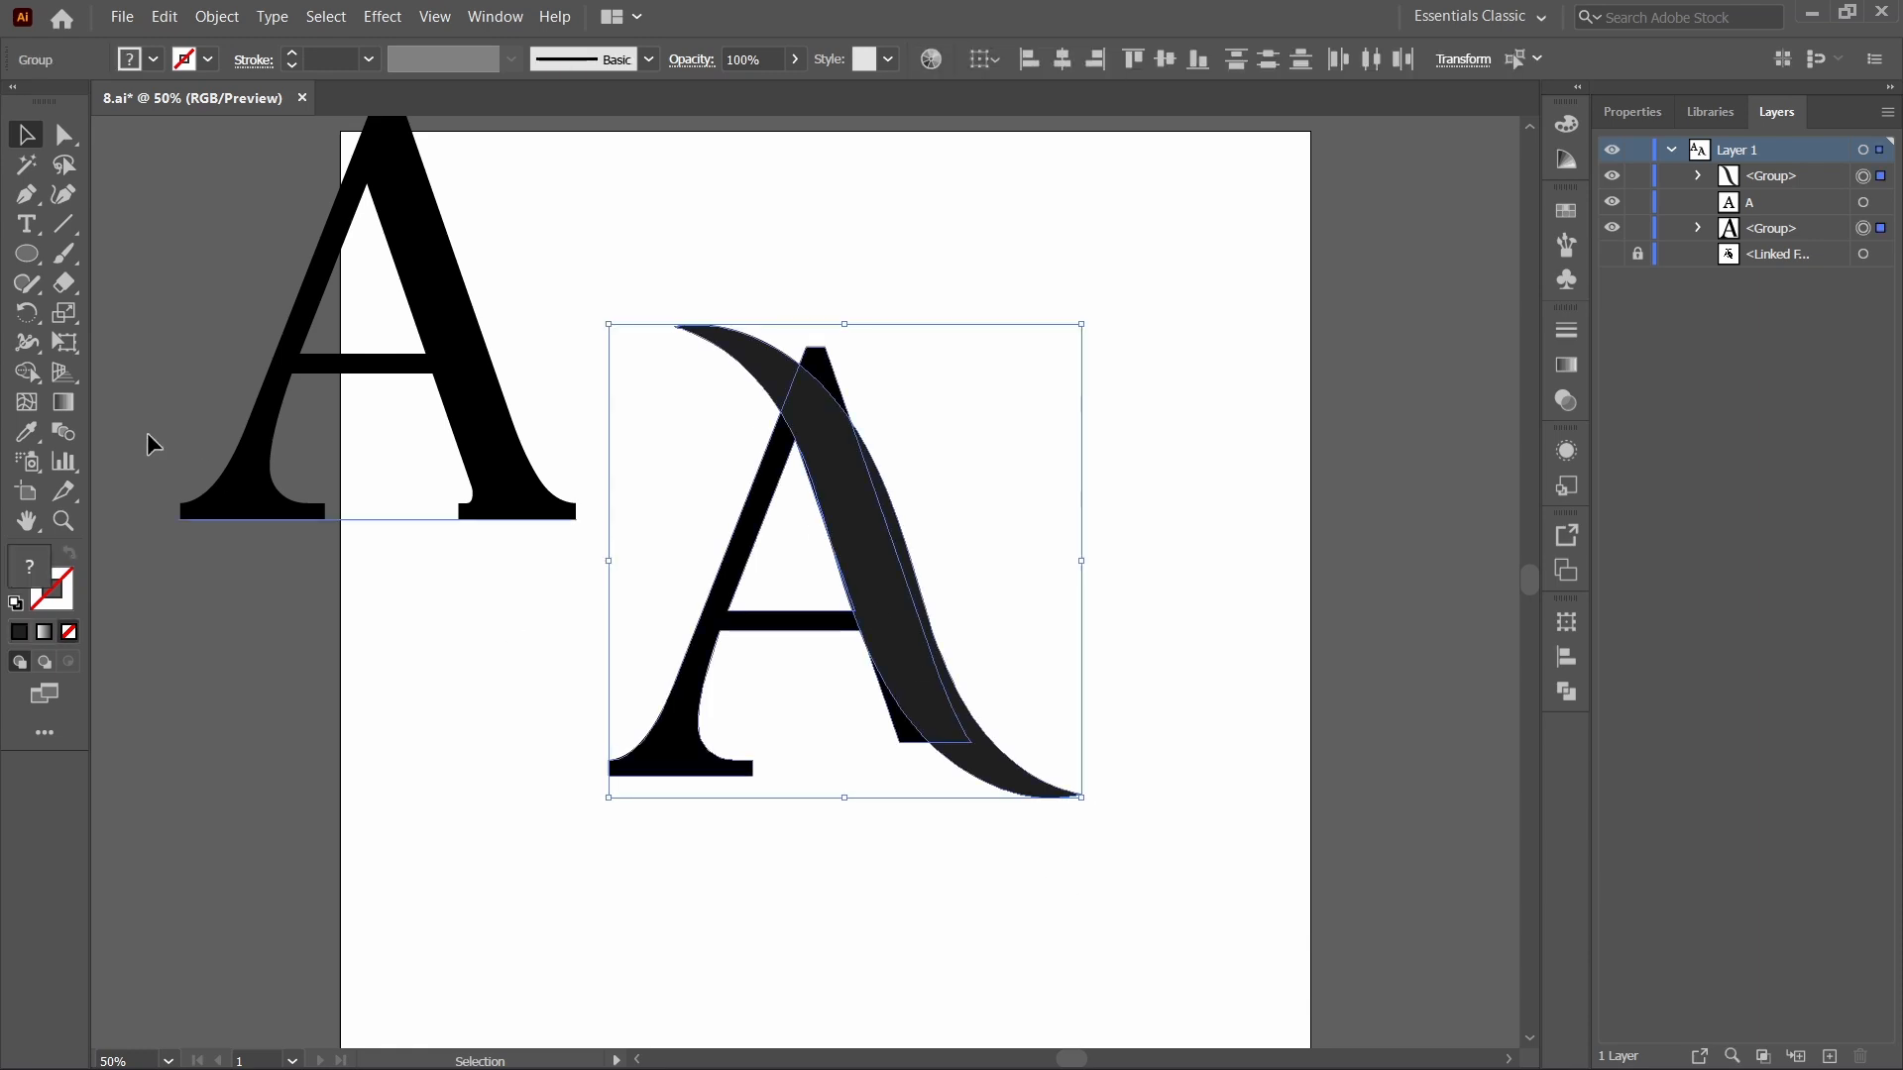
left_click(28, 371)
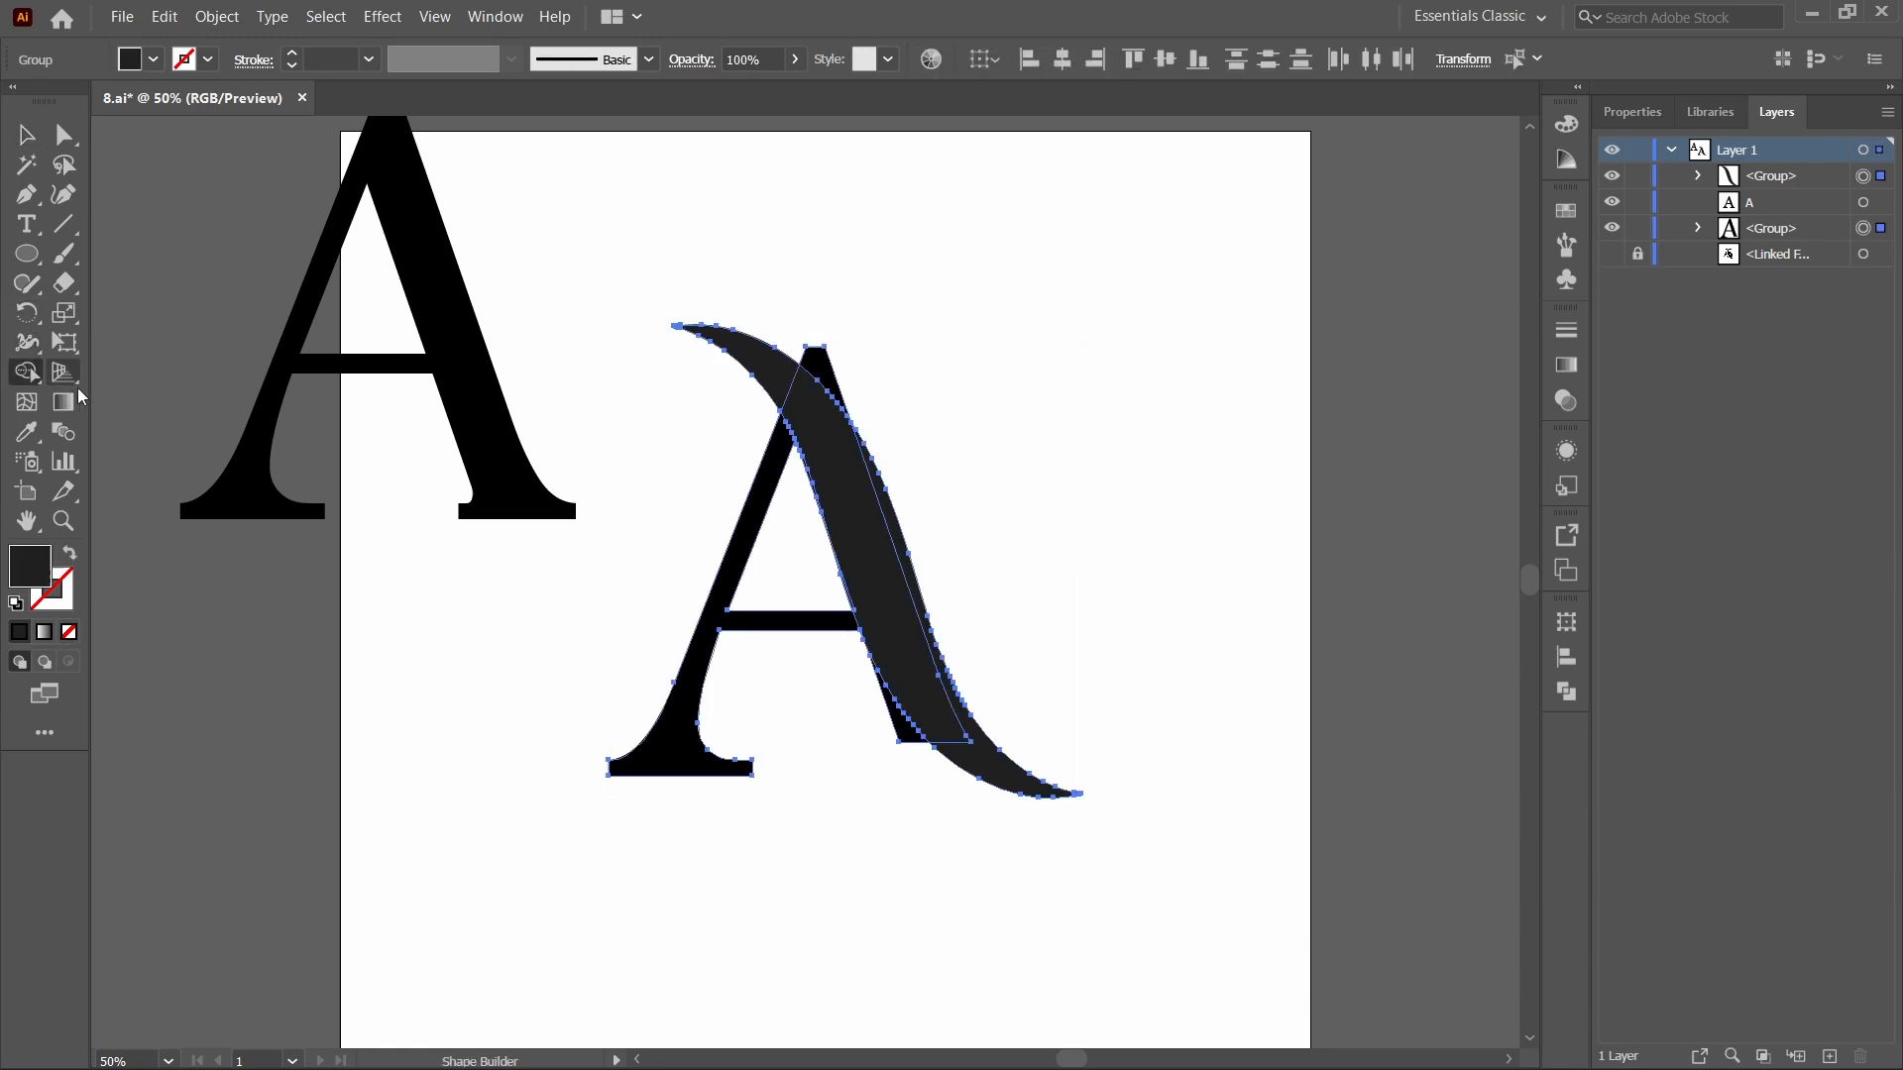
left_click(821, 371, "alt")
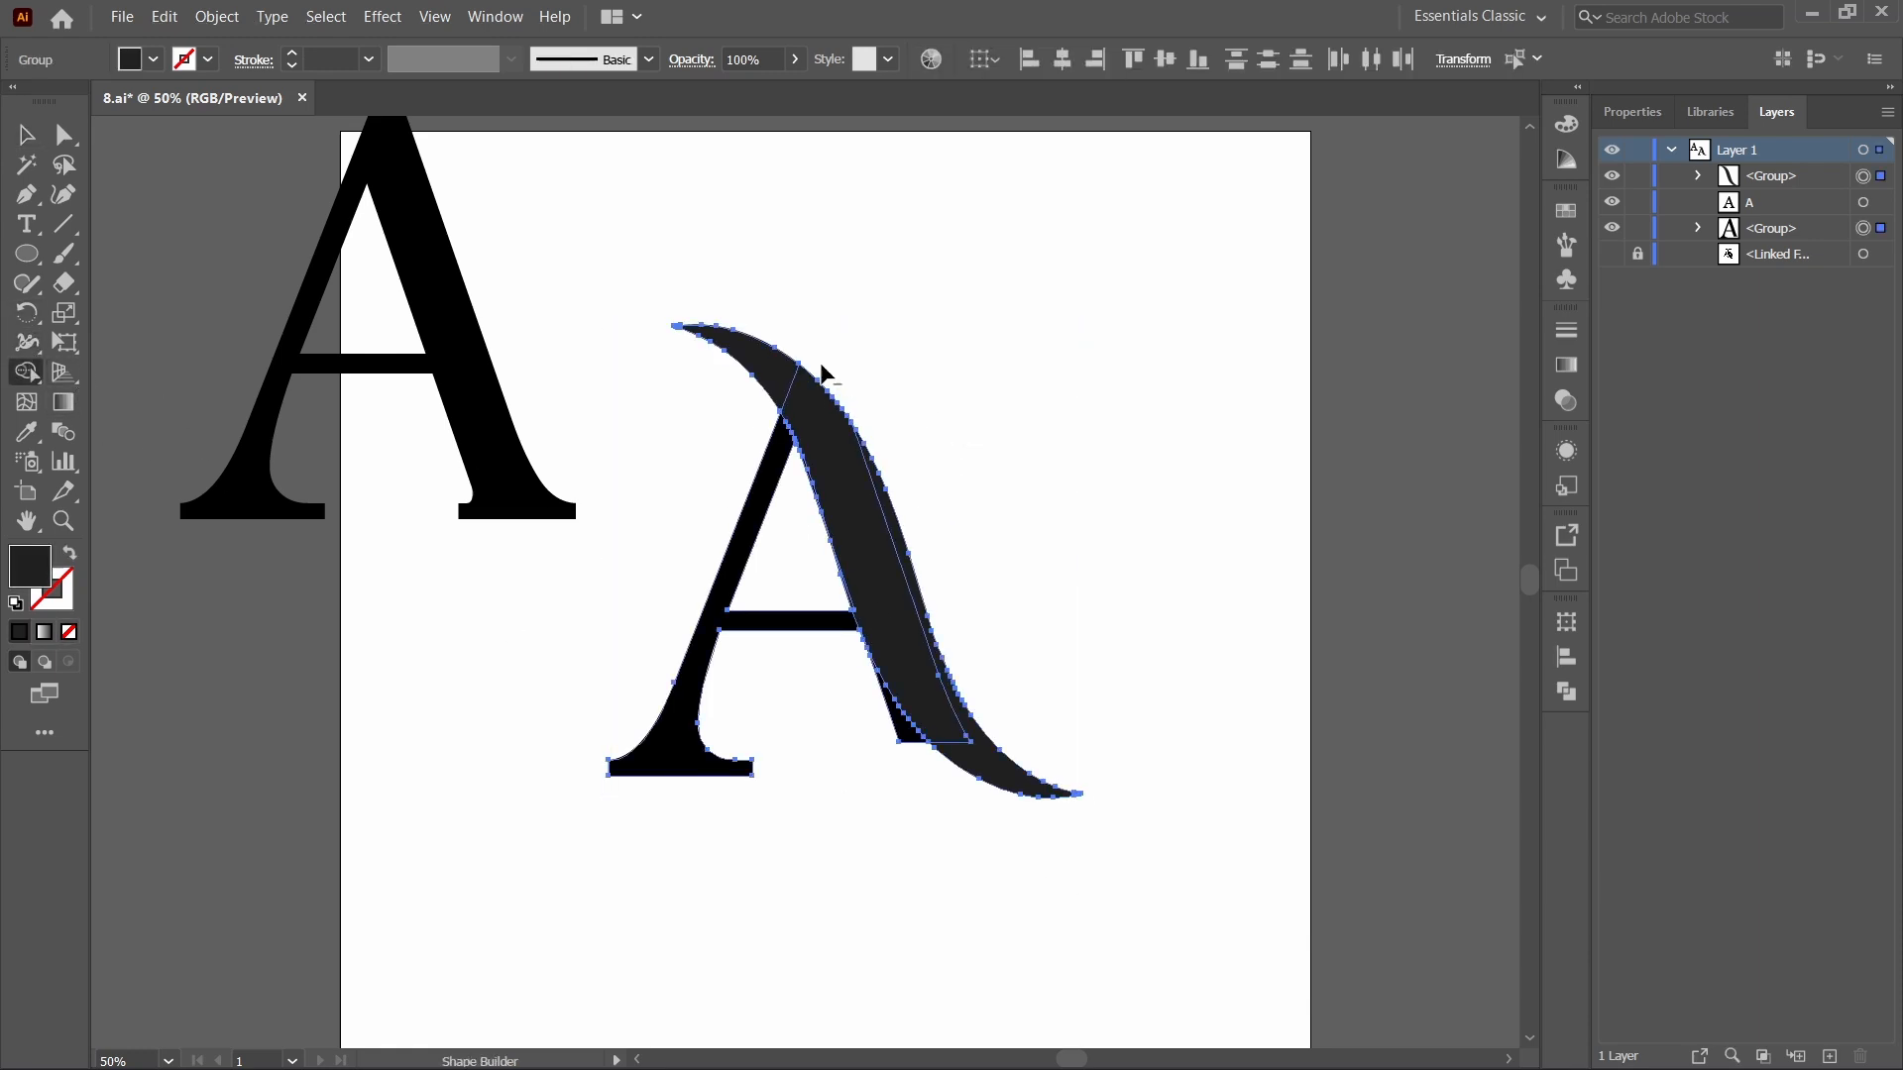
left_click(910, 739, "alt")
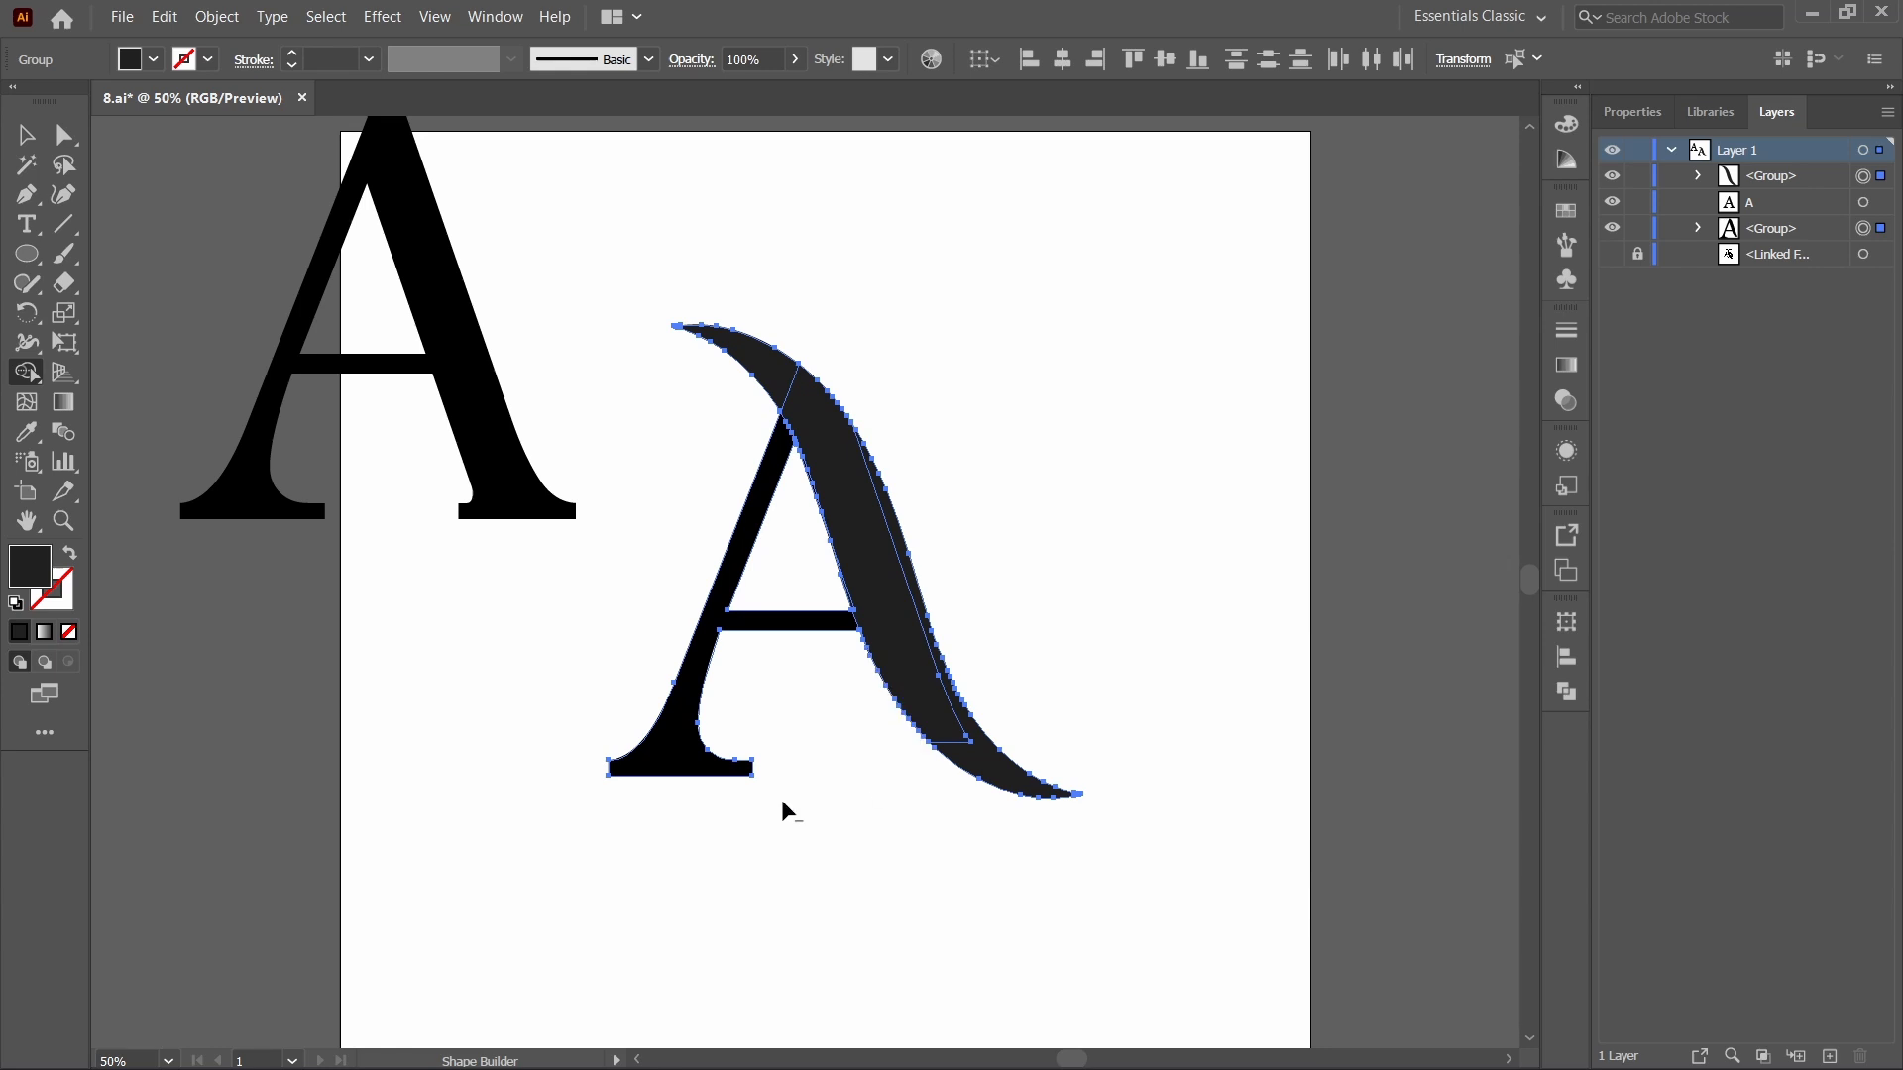
Unite the trimmed A and the curved stem into a single shape with Pathfinder.
left_click(27, 136)
left_click(1114, 287)
left_click_drag(1142, 268, 650, 815)
left_click(1567, 692)
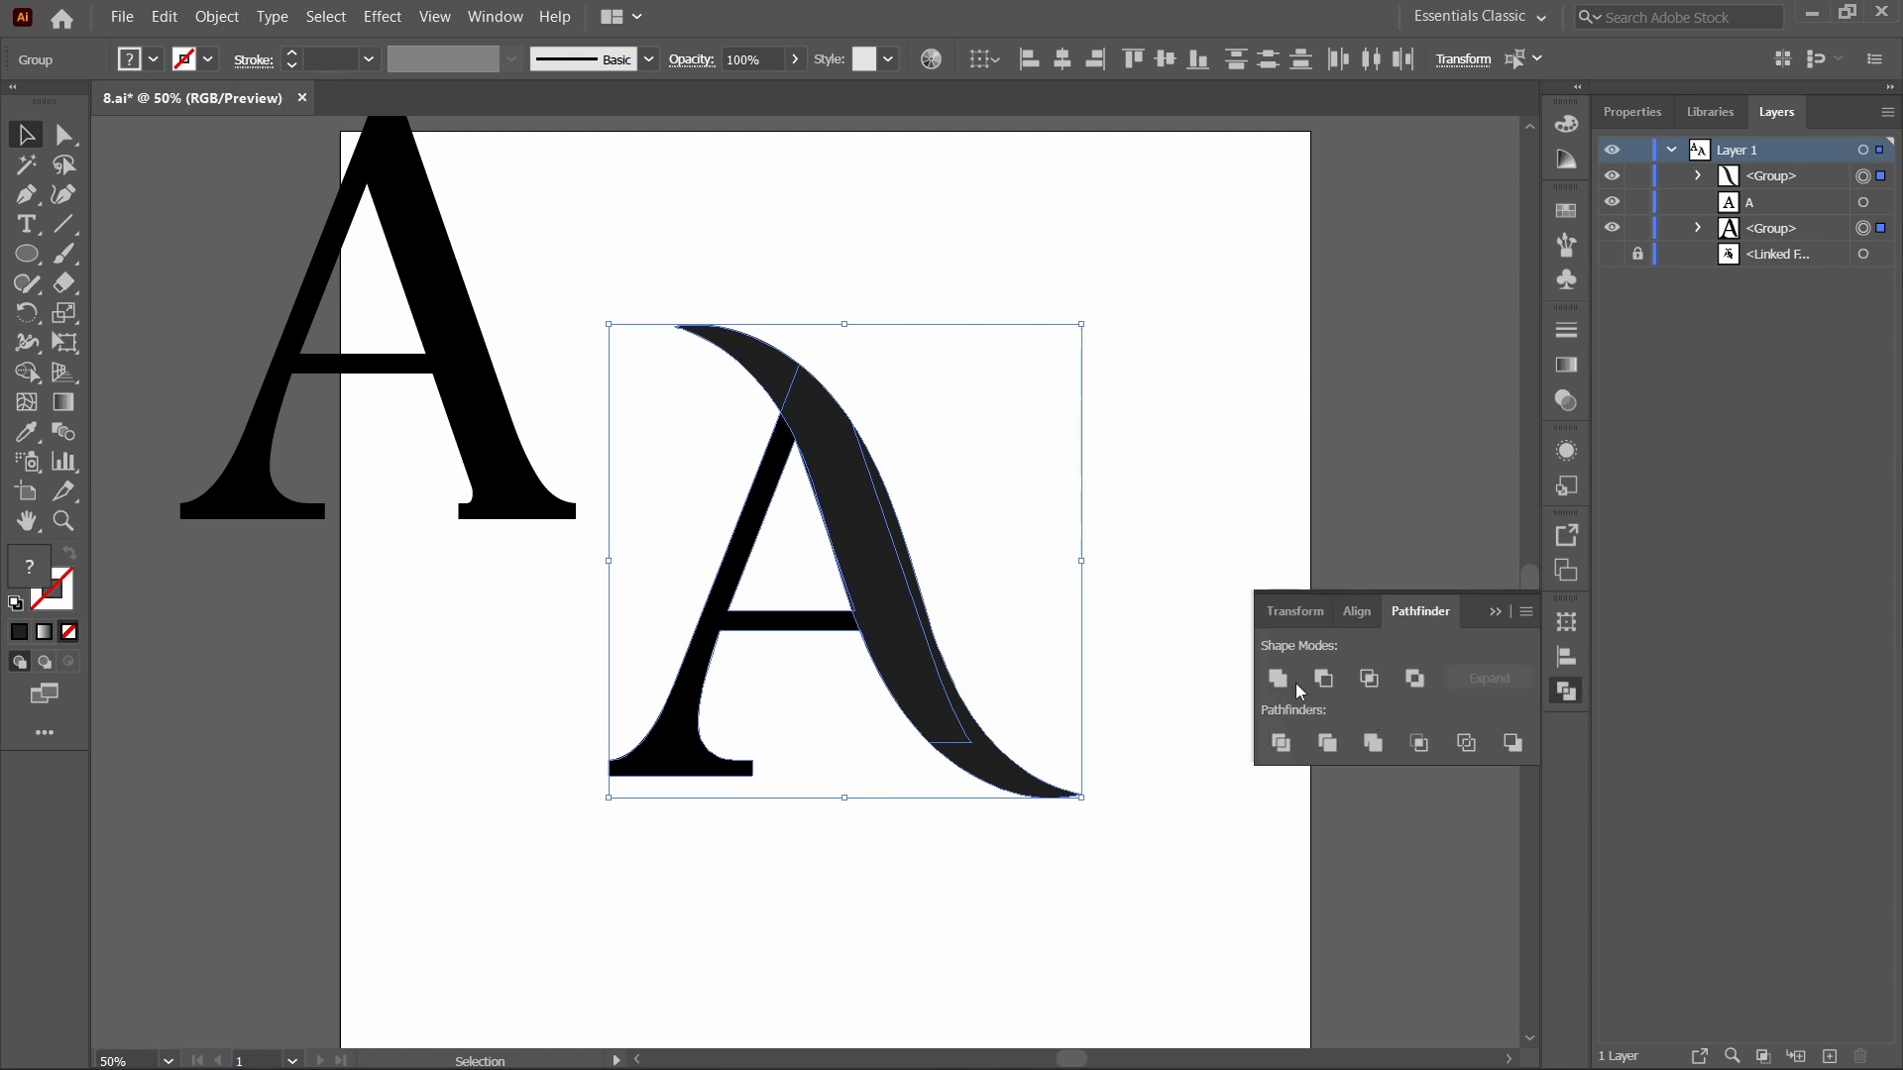
left_click(1289, 678)
left_click(1496, 611)
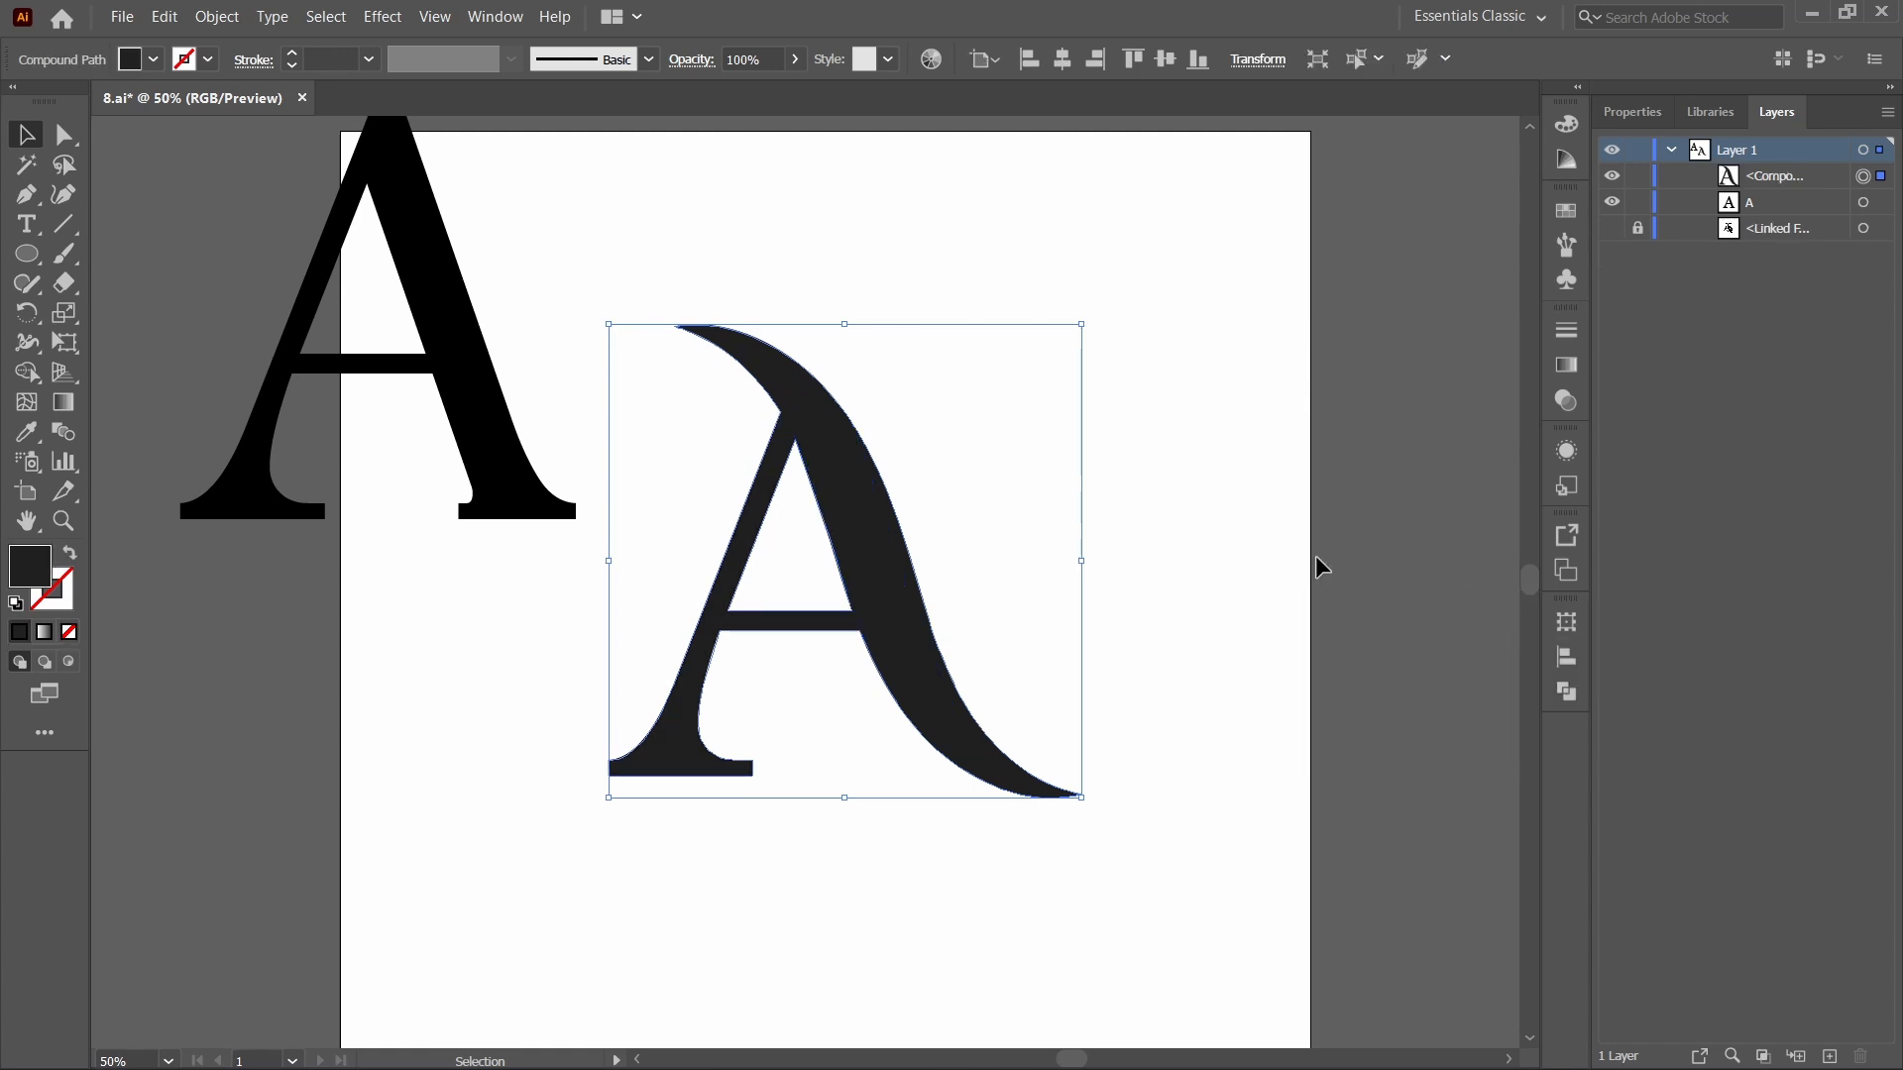
left_click(1298, 563)
Replace the spare text letter A at the artboard's upper left with a capital S.
double_click(445, 297)
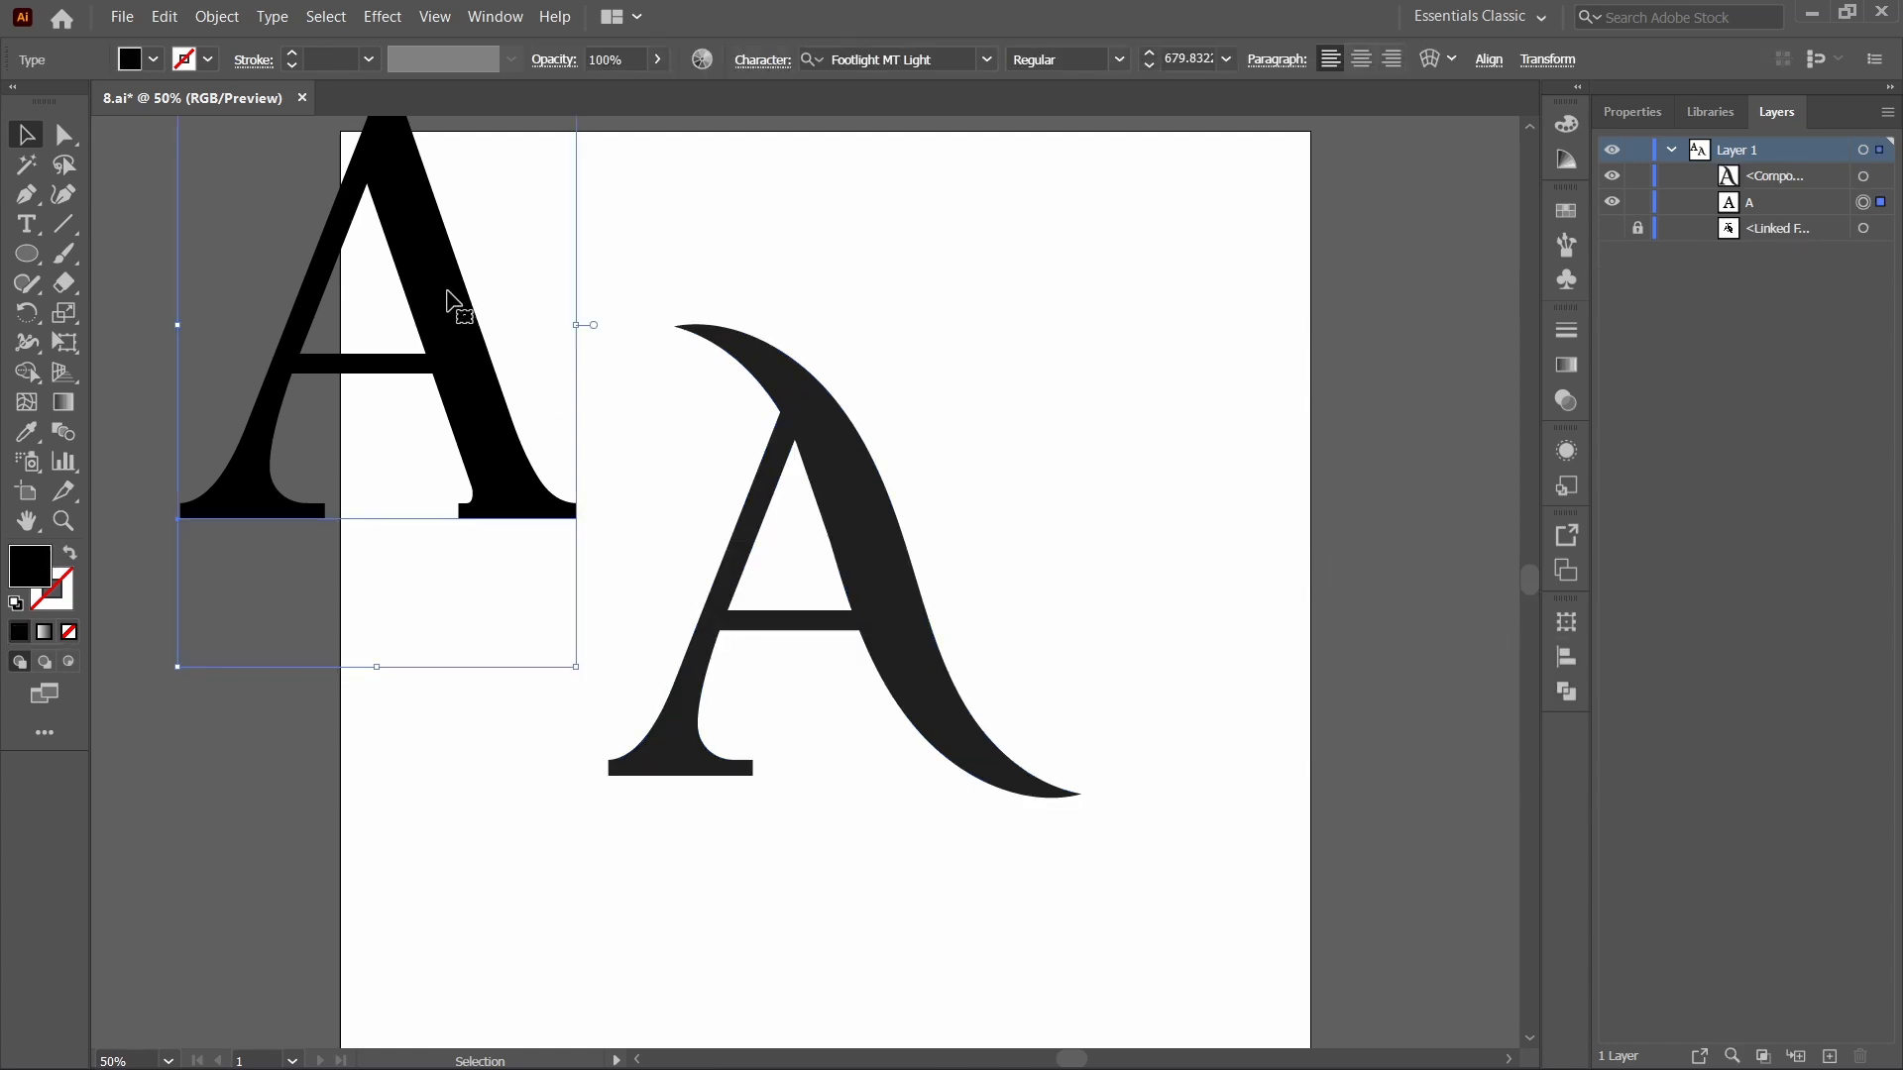
key("BackSpace")
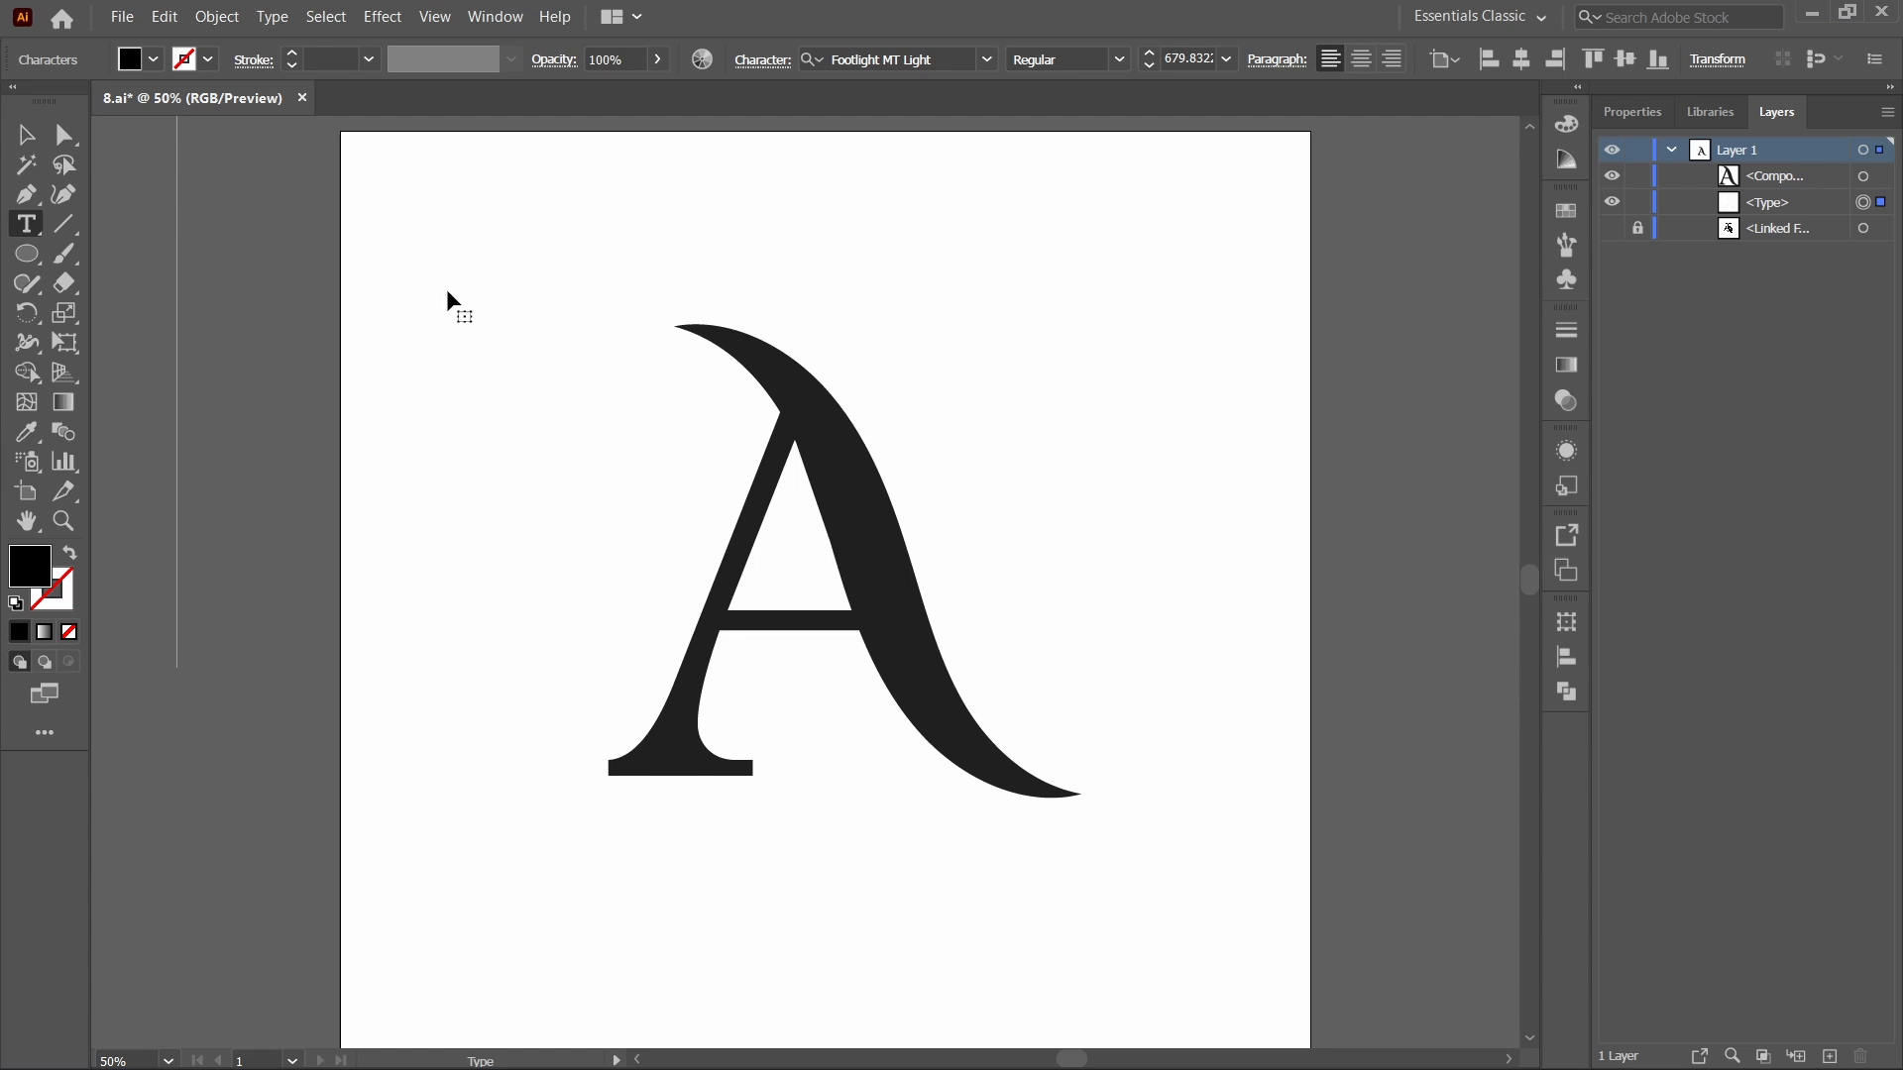
key("Caps_Lock")
type("S")
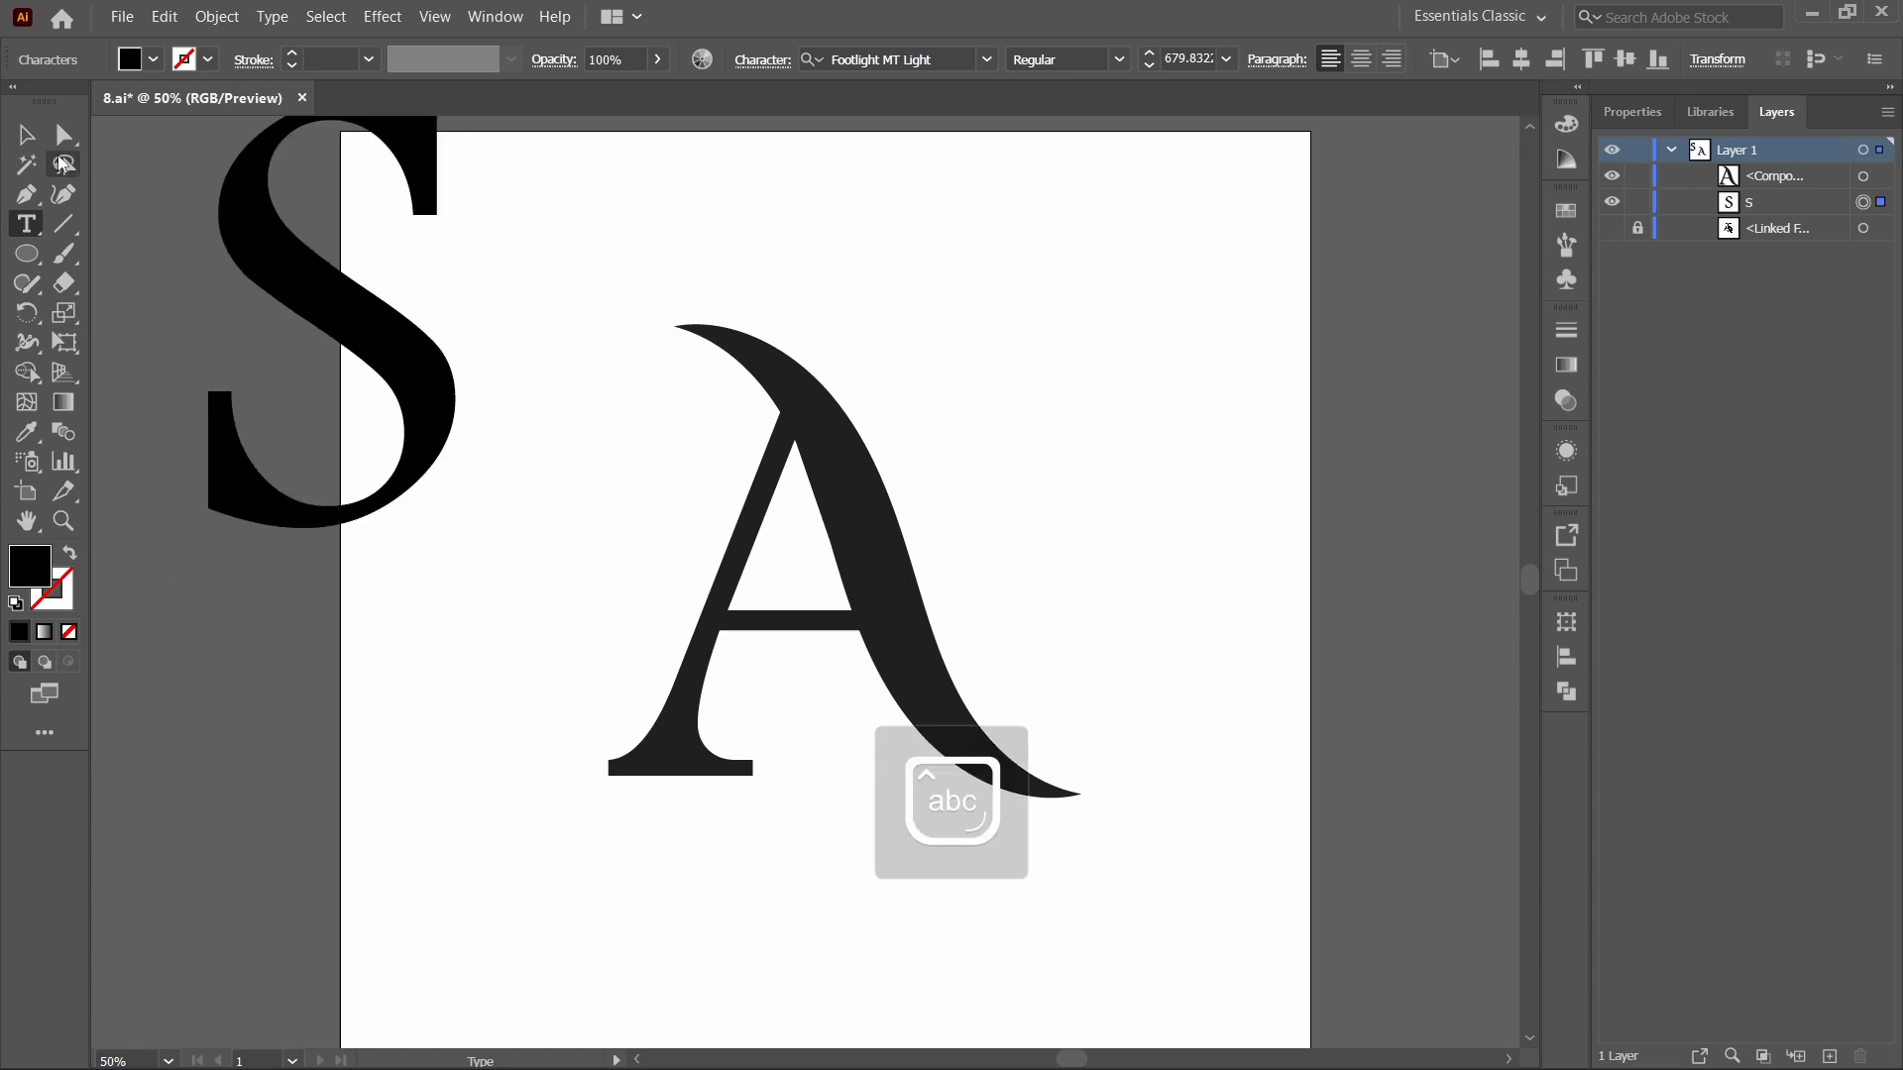
Move the S so it overlaps the A's curved right stem and bring it to the front.
left_click(27, 135)
left_click_drag(318, 246, 907, 510)
left_click(1190, 503)
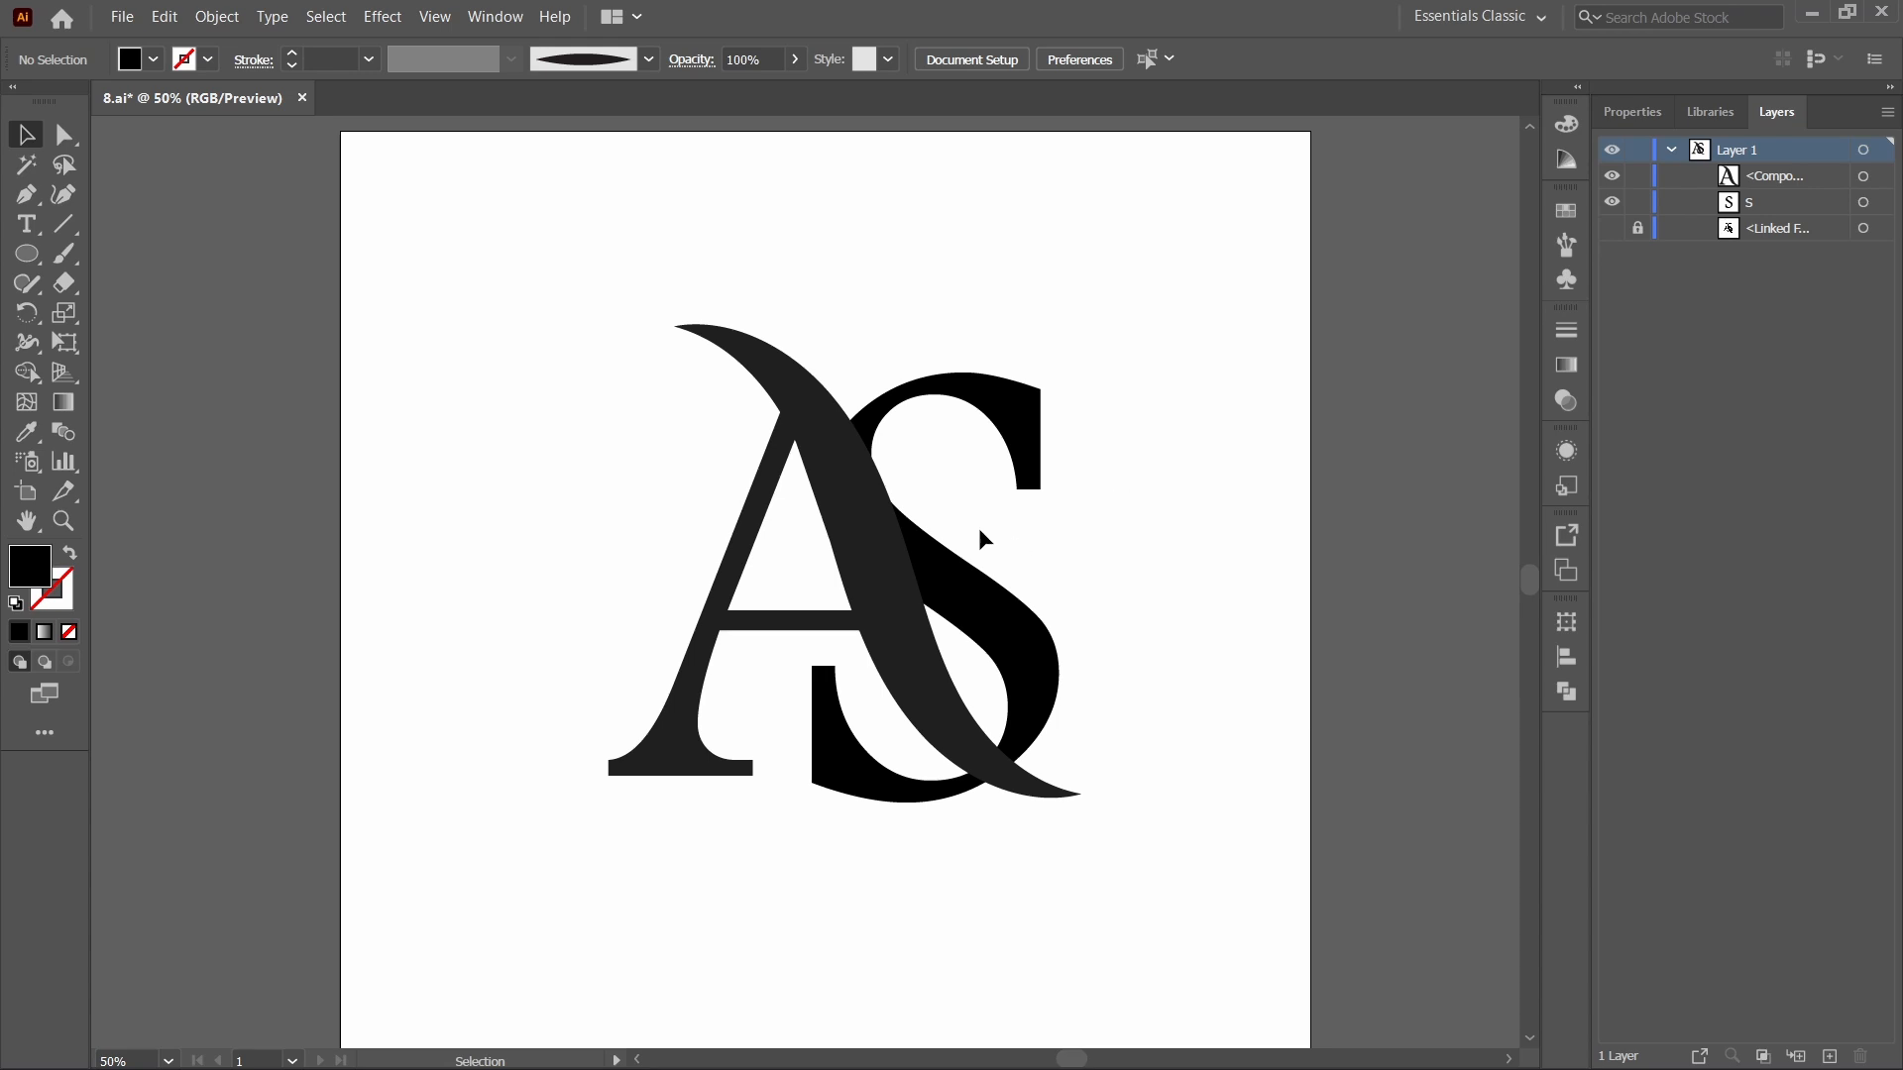
left_click(988, 401)
right_click(987, 399)
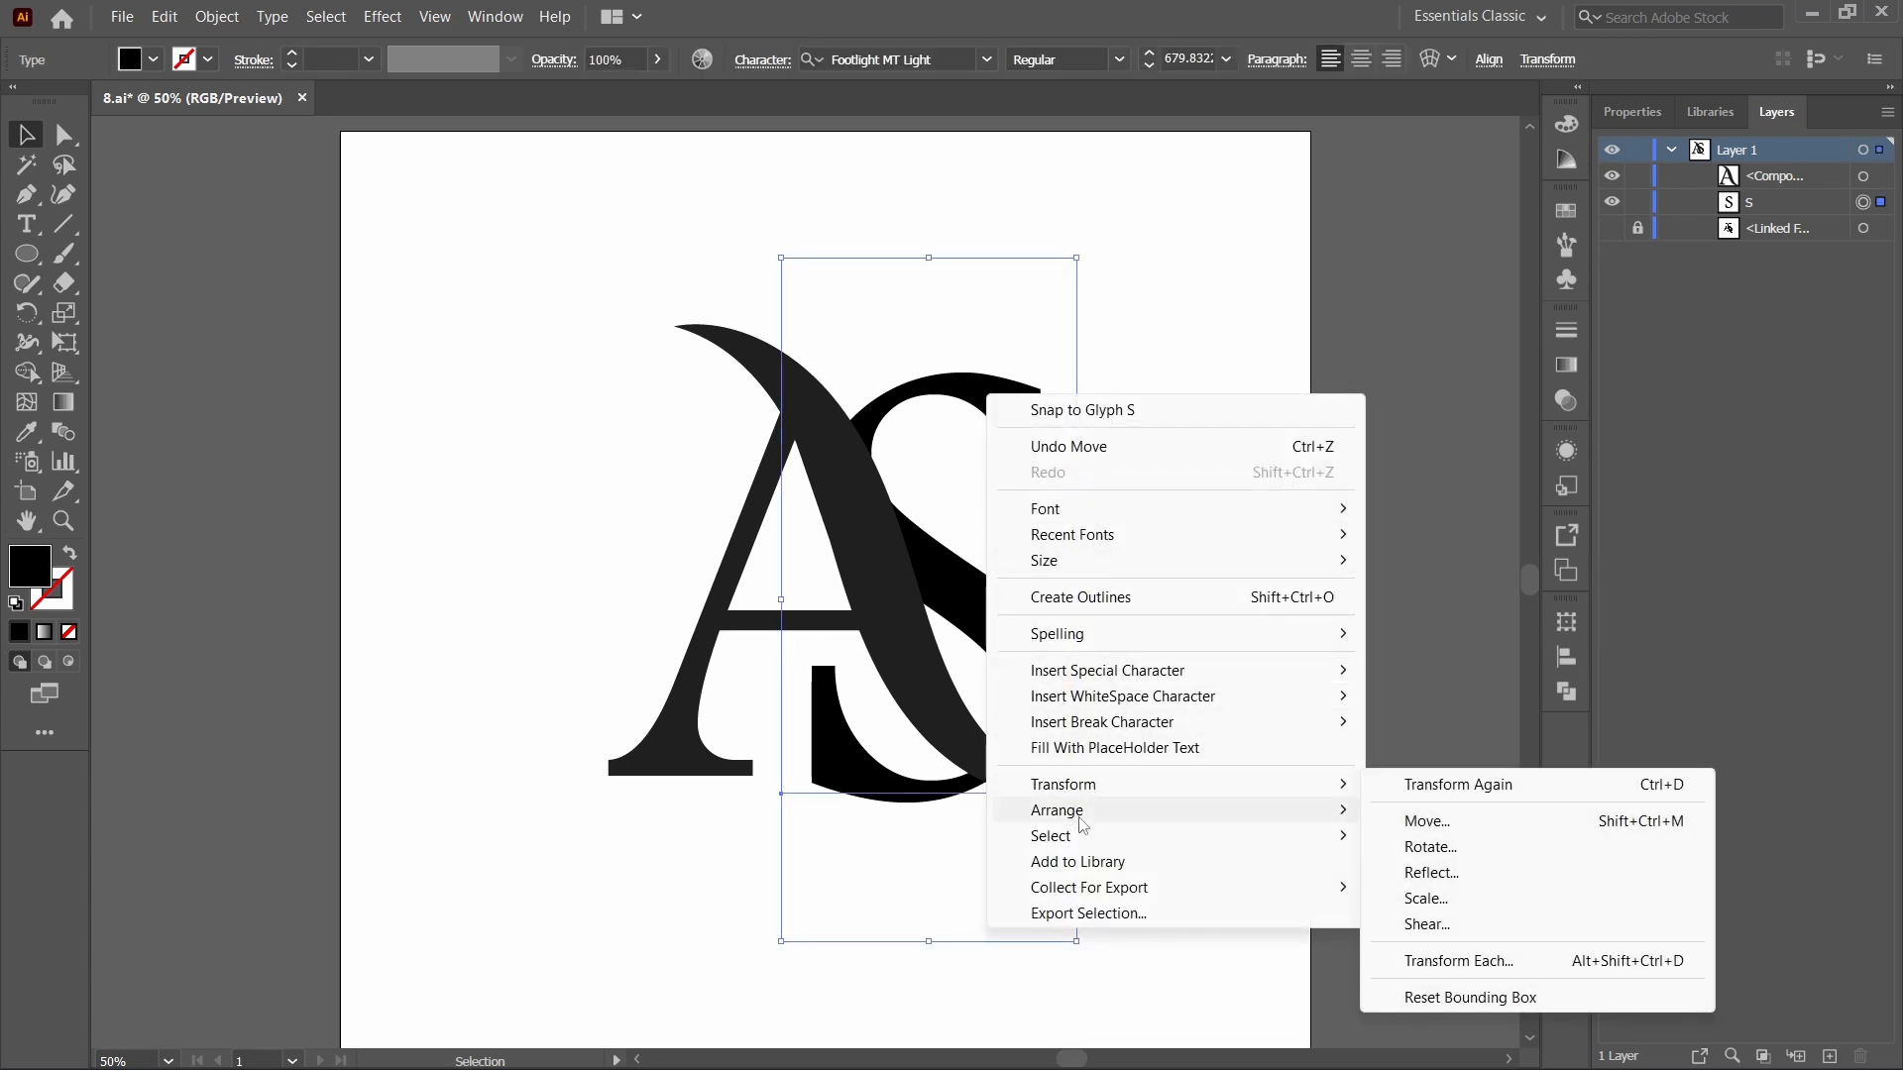
mouse_move(1273, 821)
left_click(1424, 813)
left_click(1073, 628)
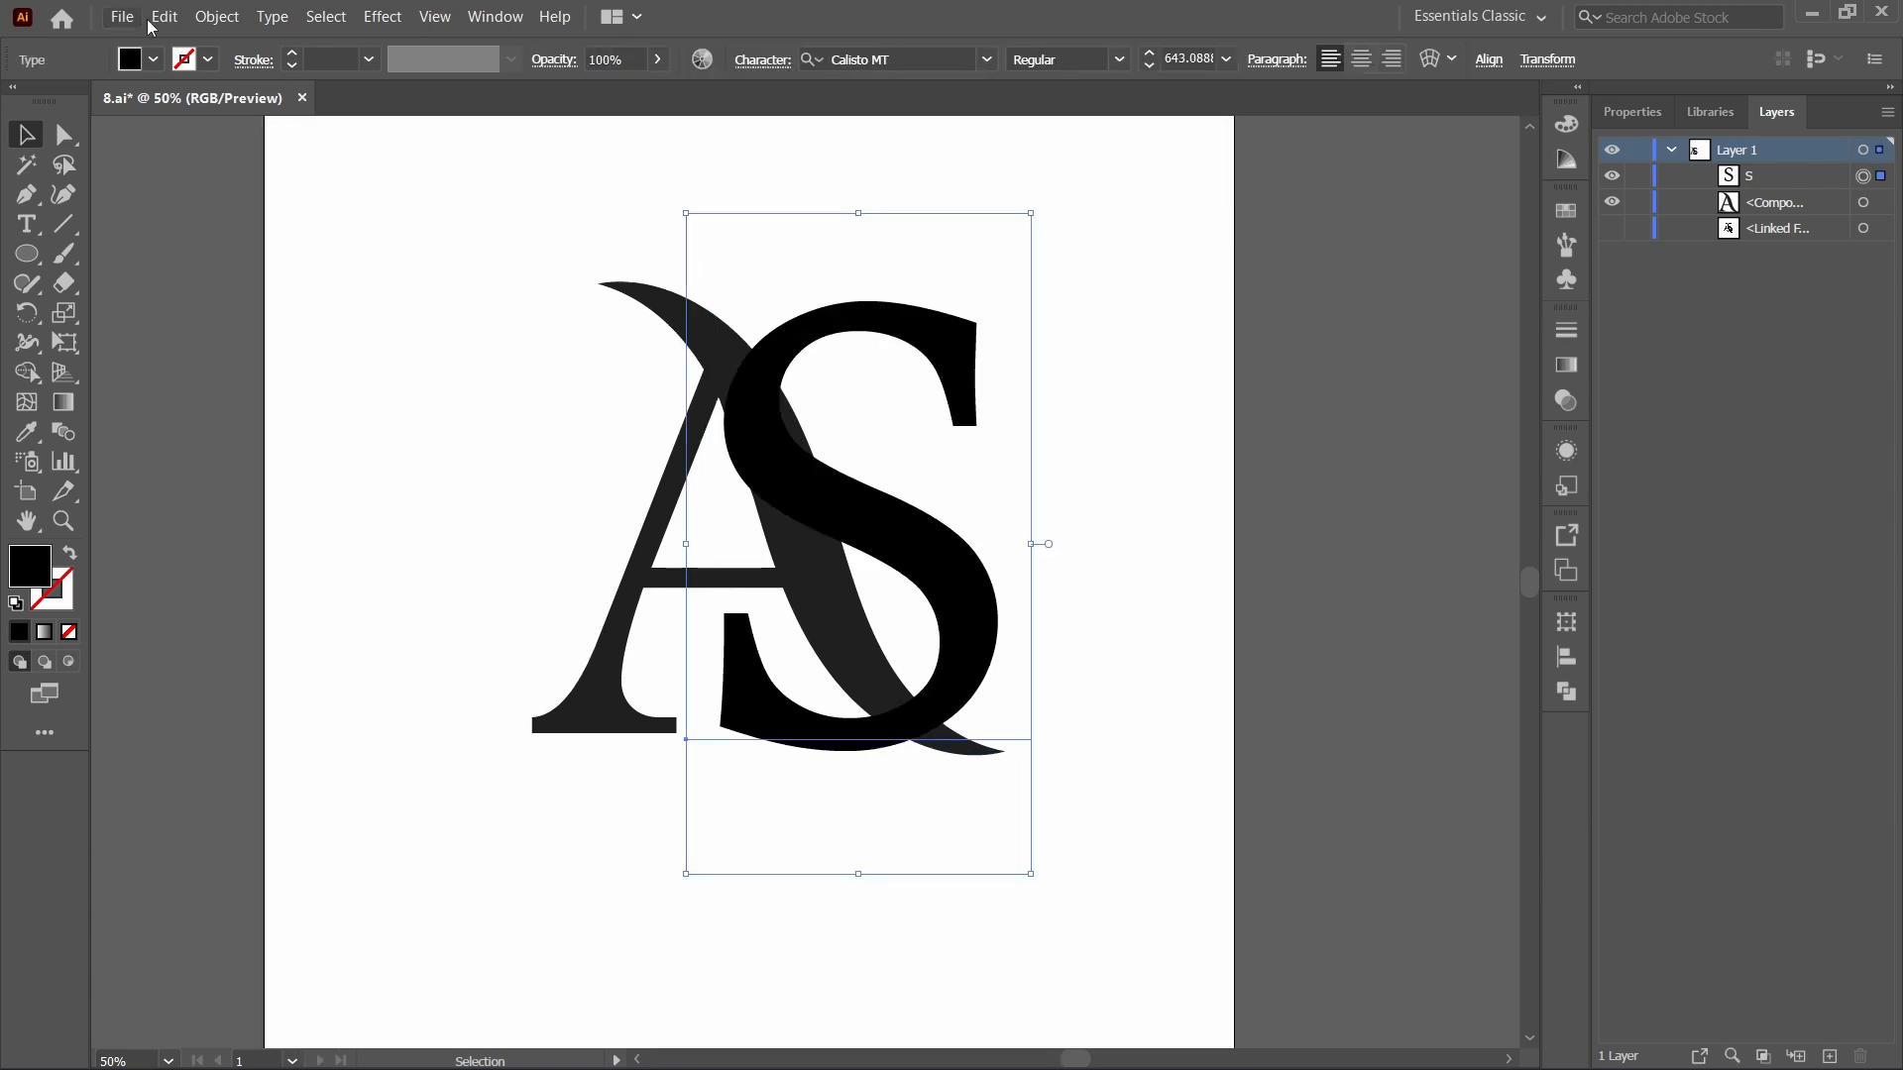
Expand the S text into editable shapes.
left_click(217, 17)
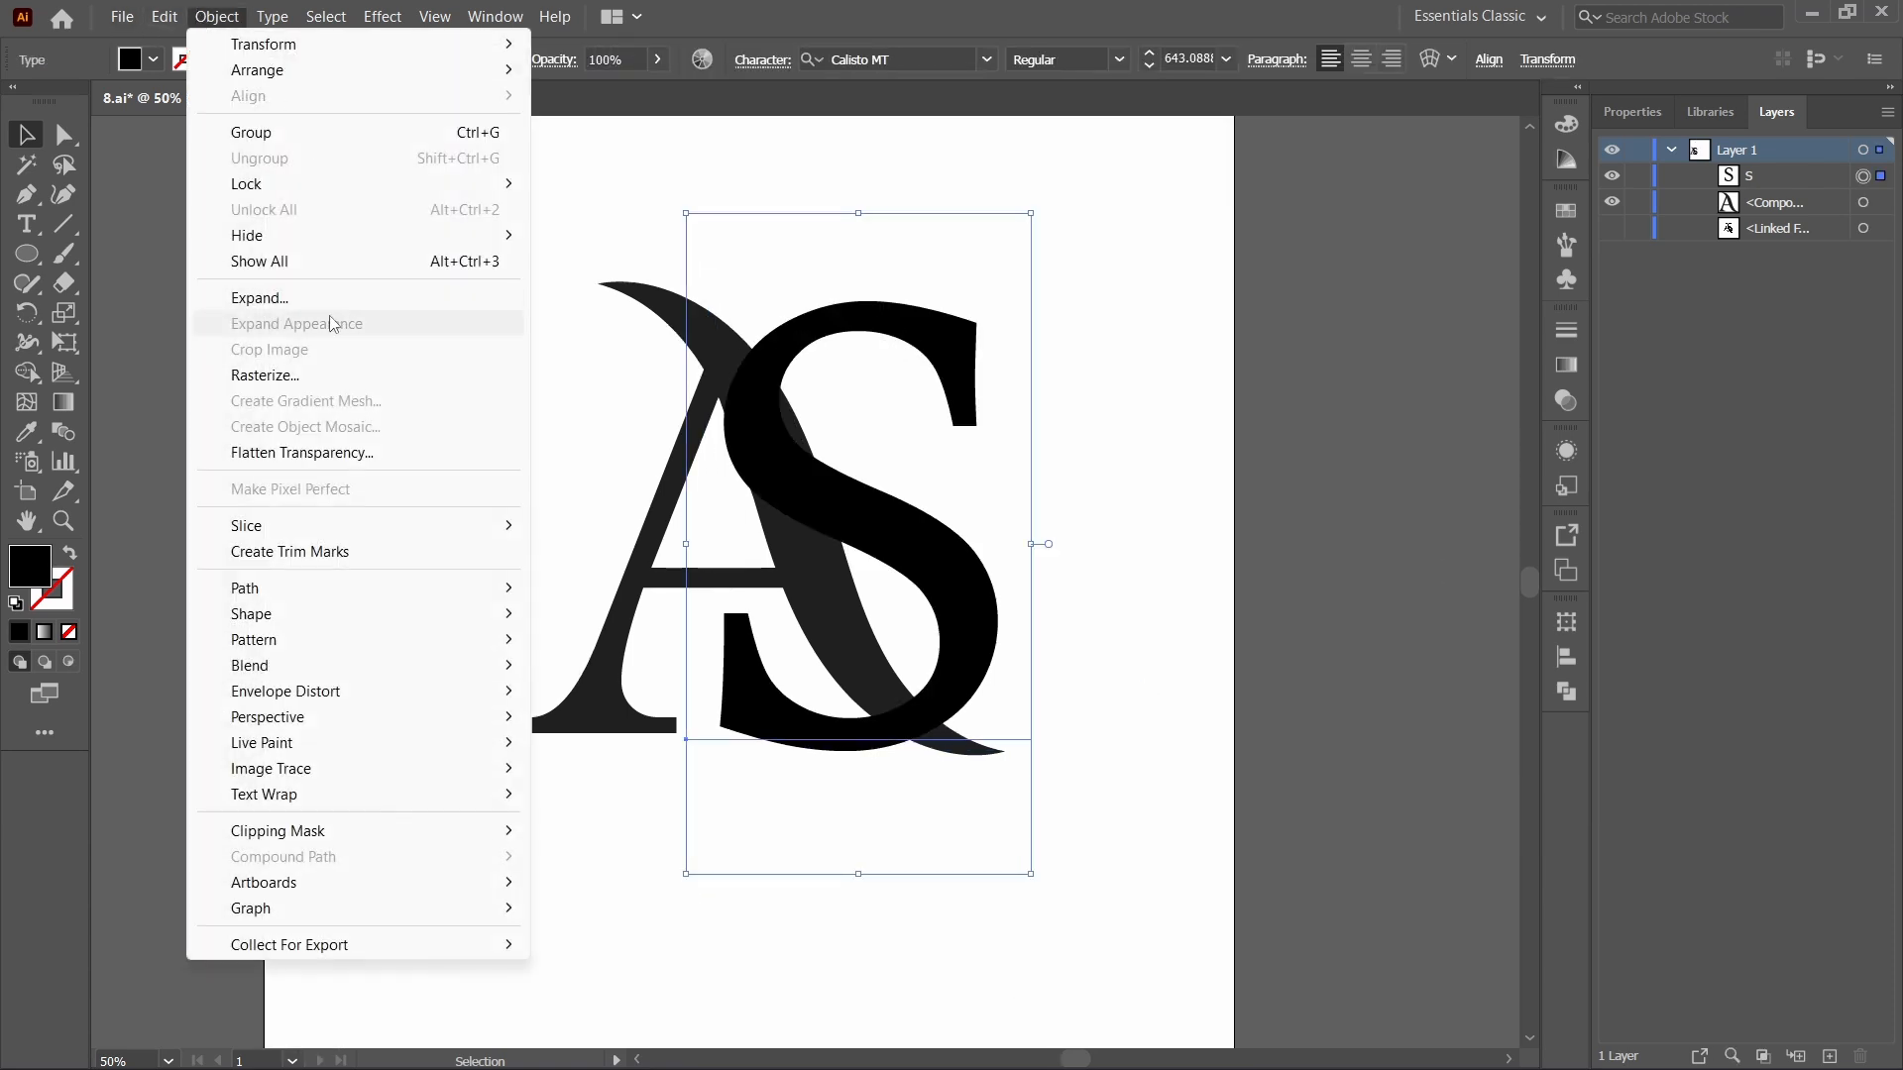
left_click(298, 299)
left_click(892, 659)
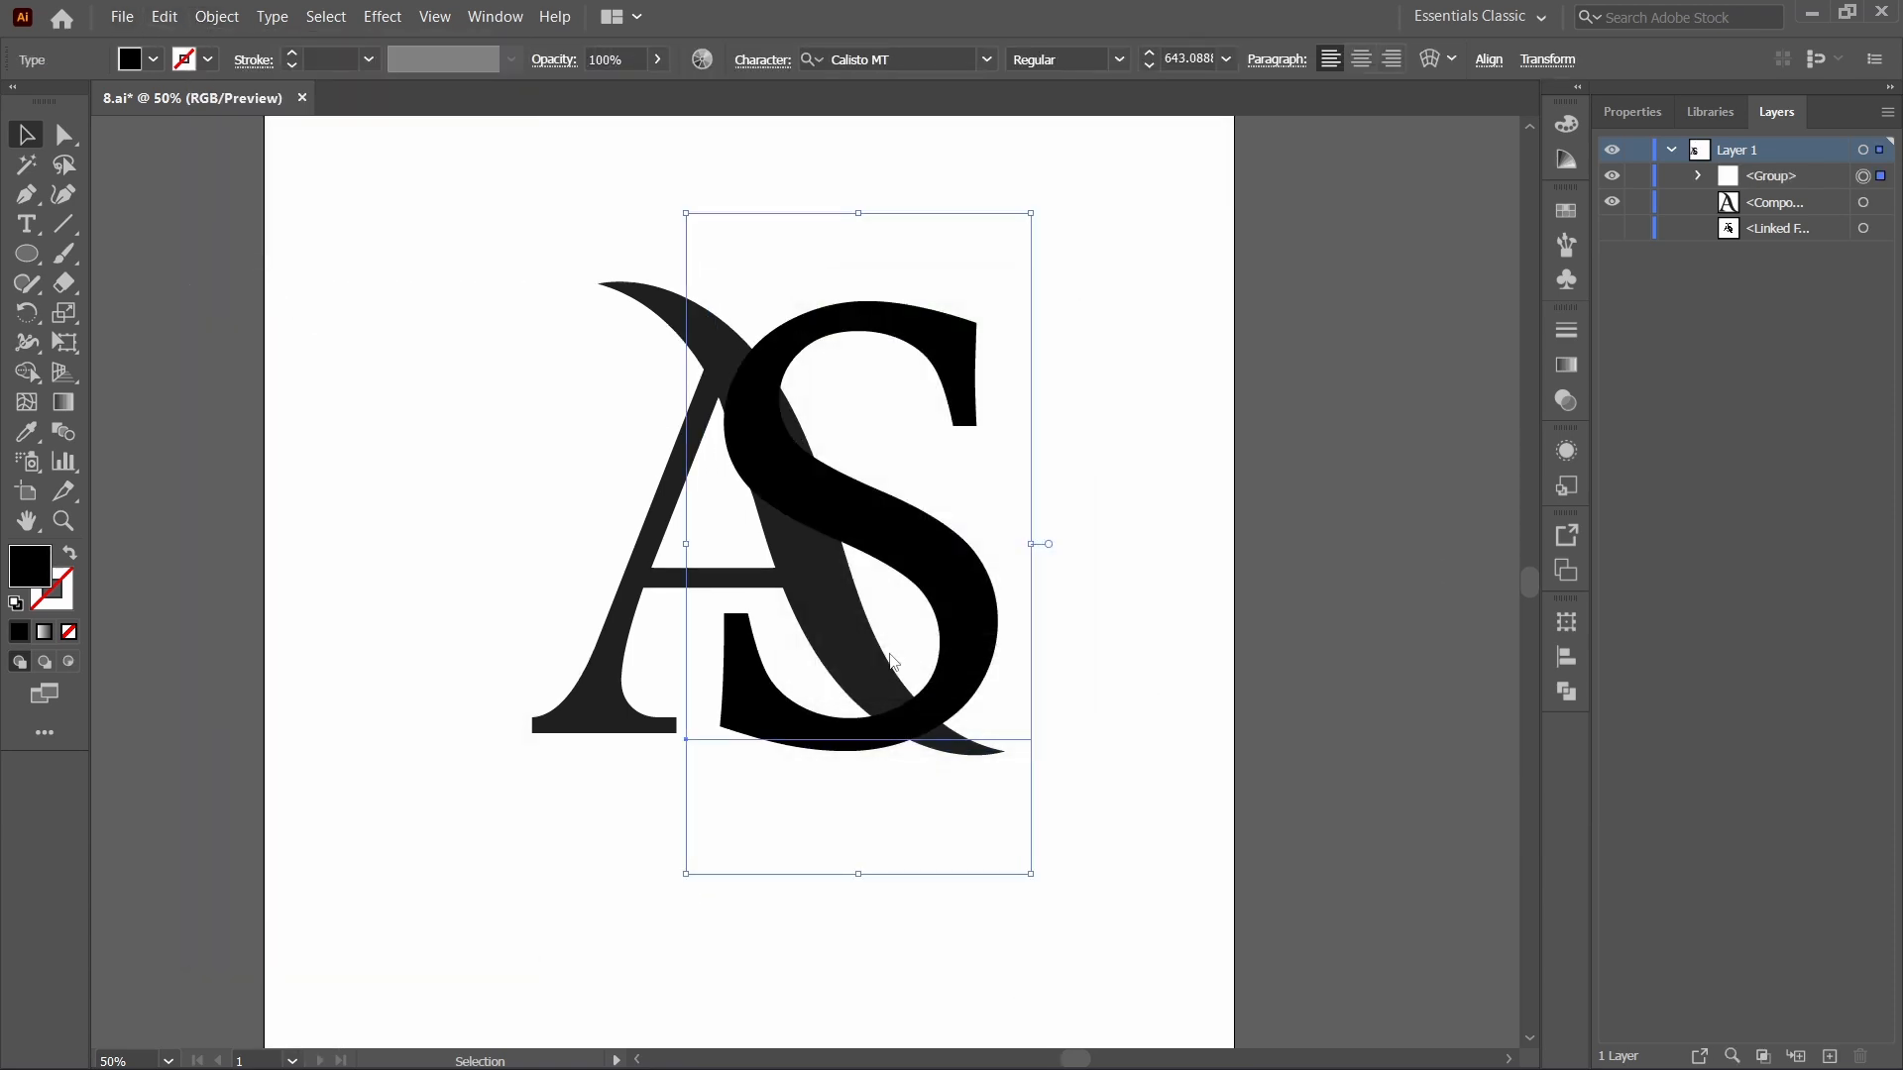
left_click(409, 454)
left_click(819, 496)
key("ctrl+plus")
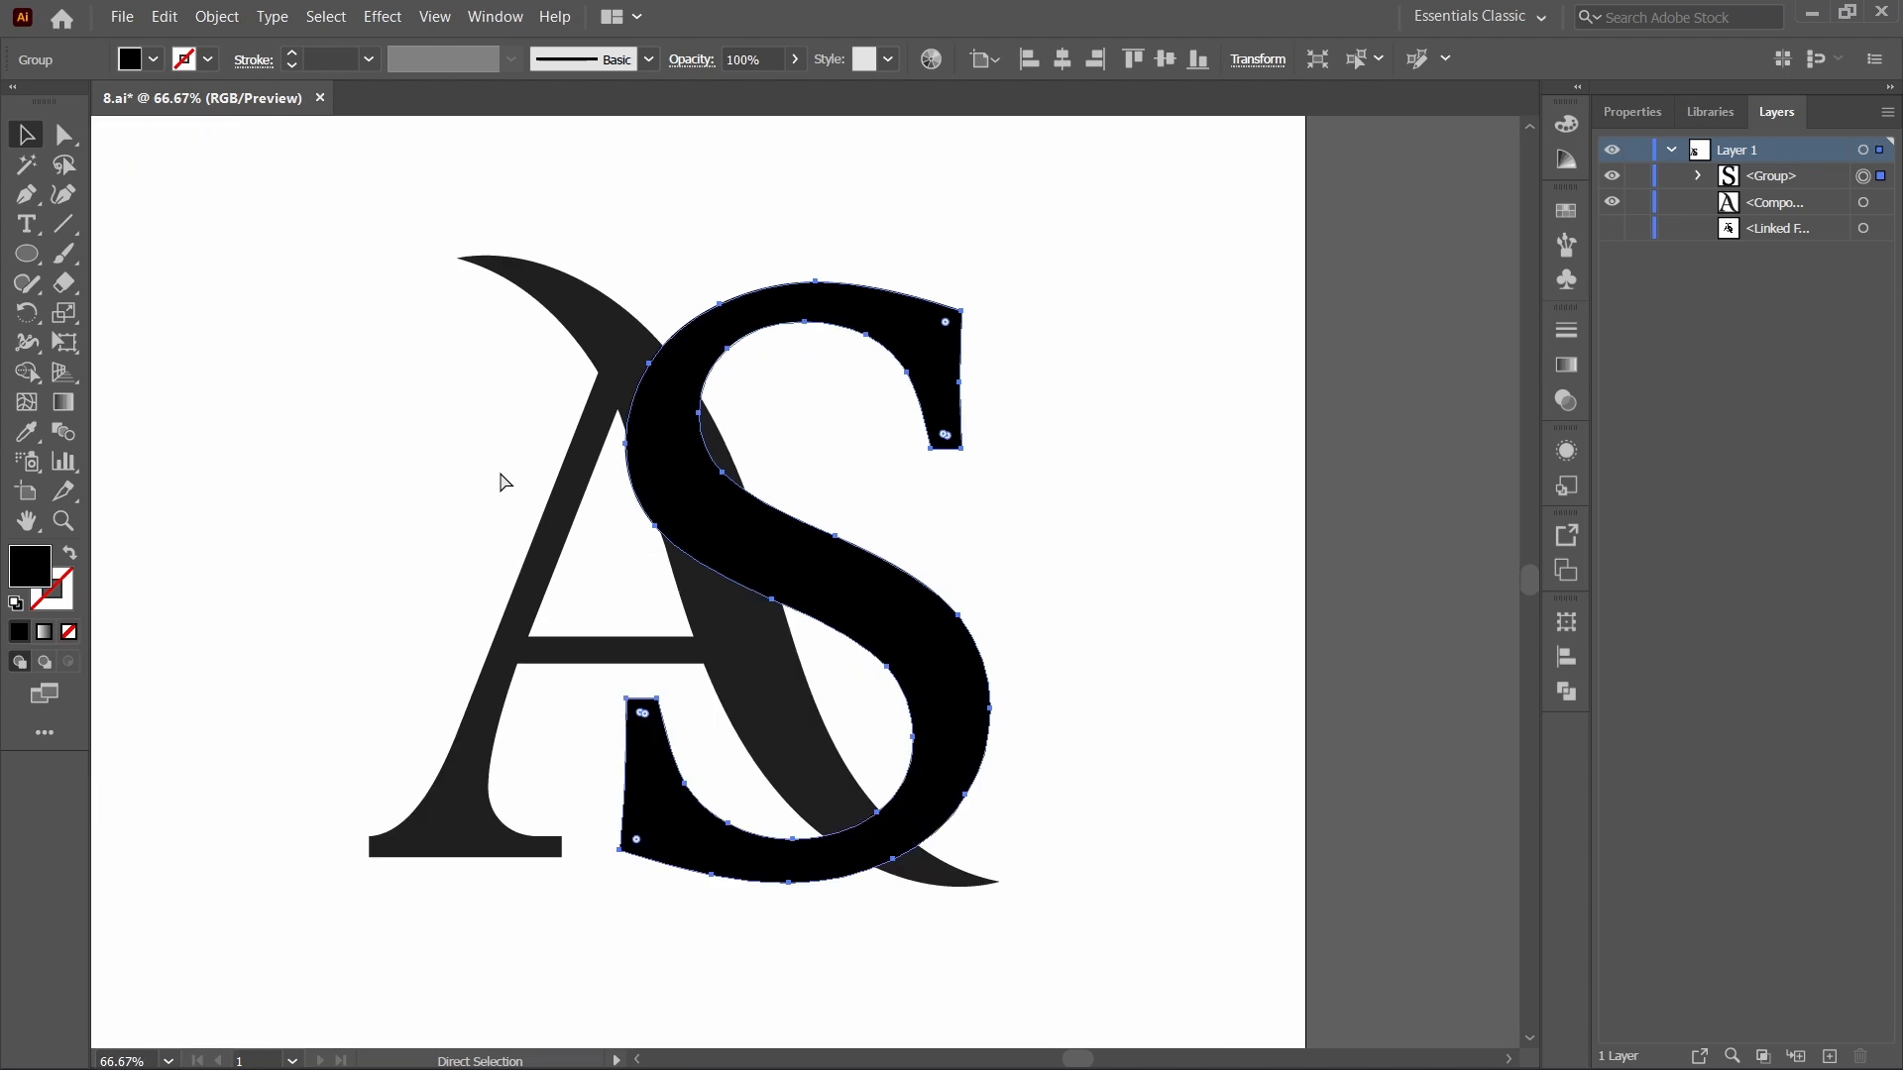
left_click(377, 493)
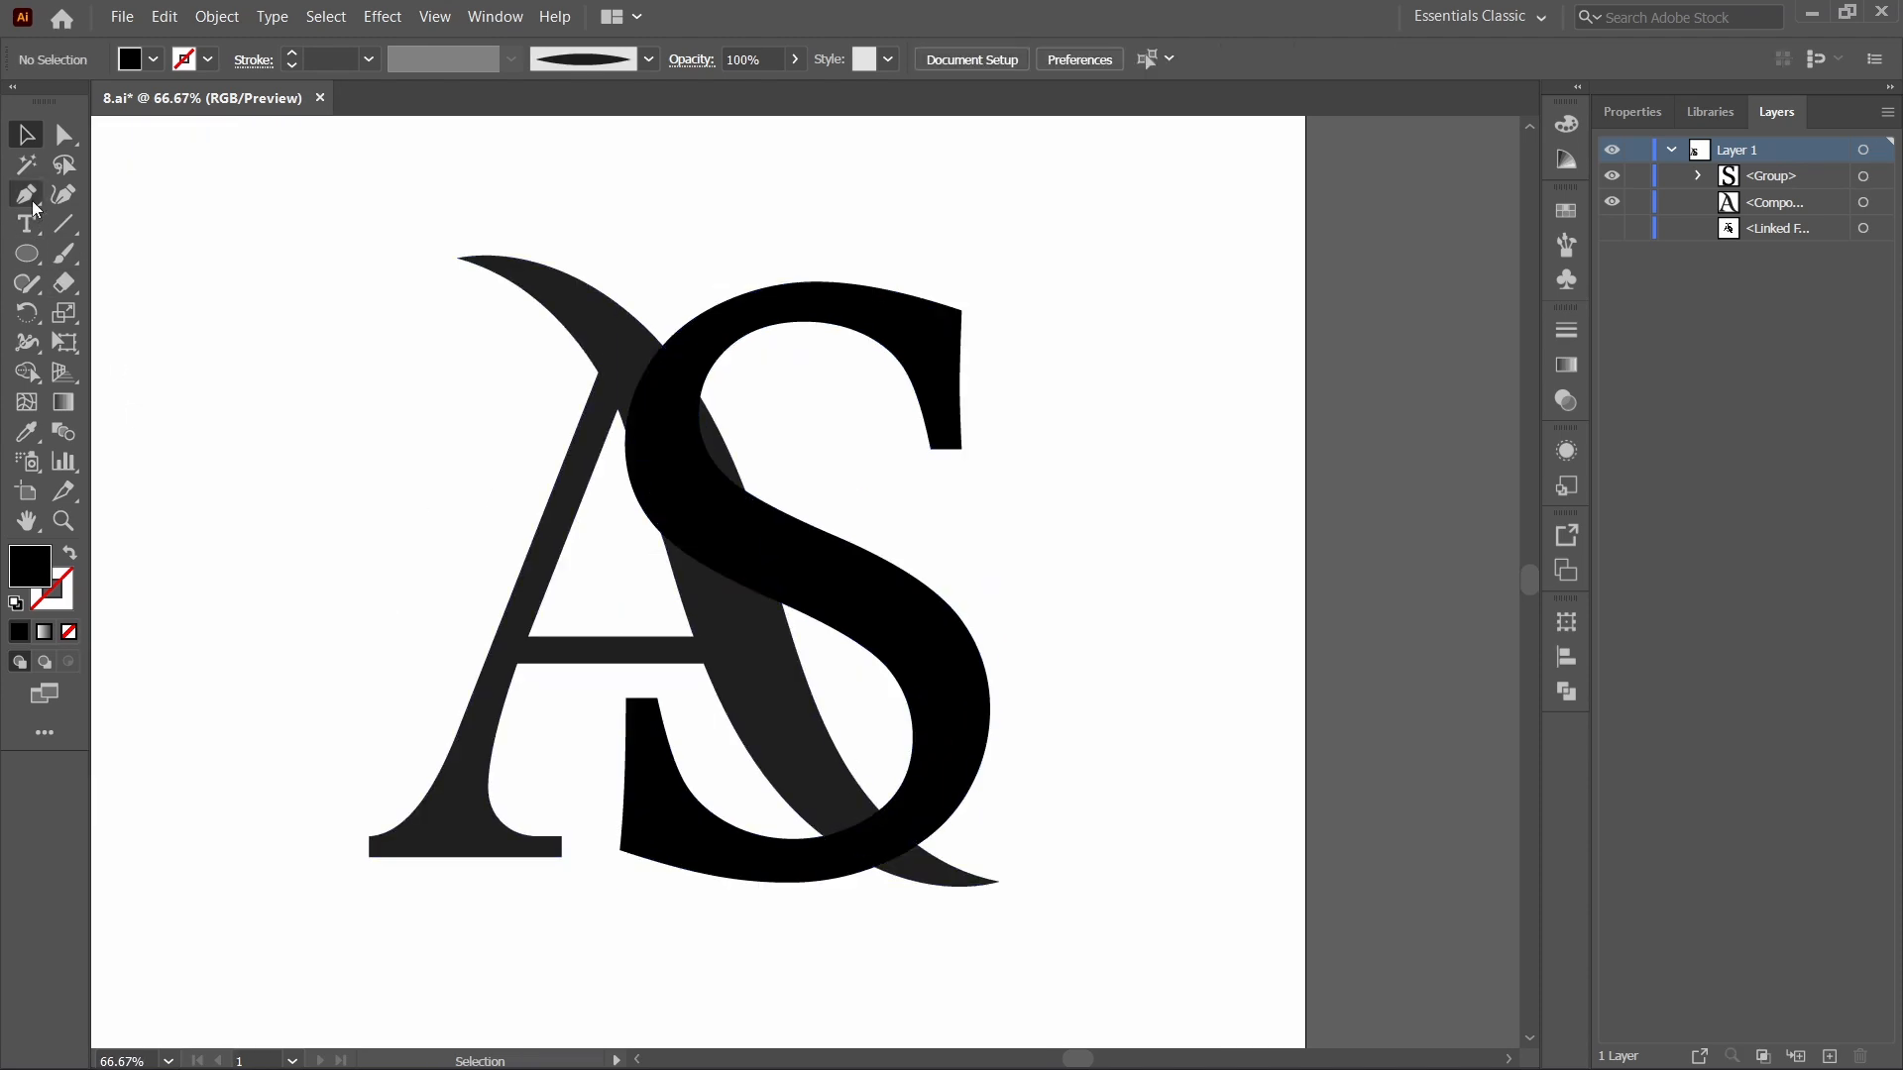
Draw the inner curve of a new S tail with the Pen tool, from the bottom bowl up past the A's crossbar, unfilled with a black stroke.
key("p")
left_click(835, 833)
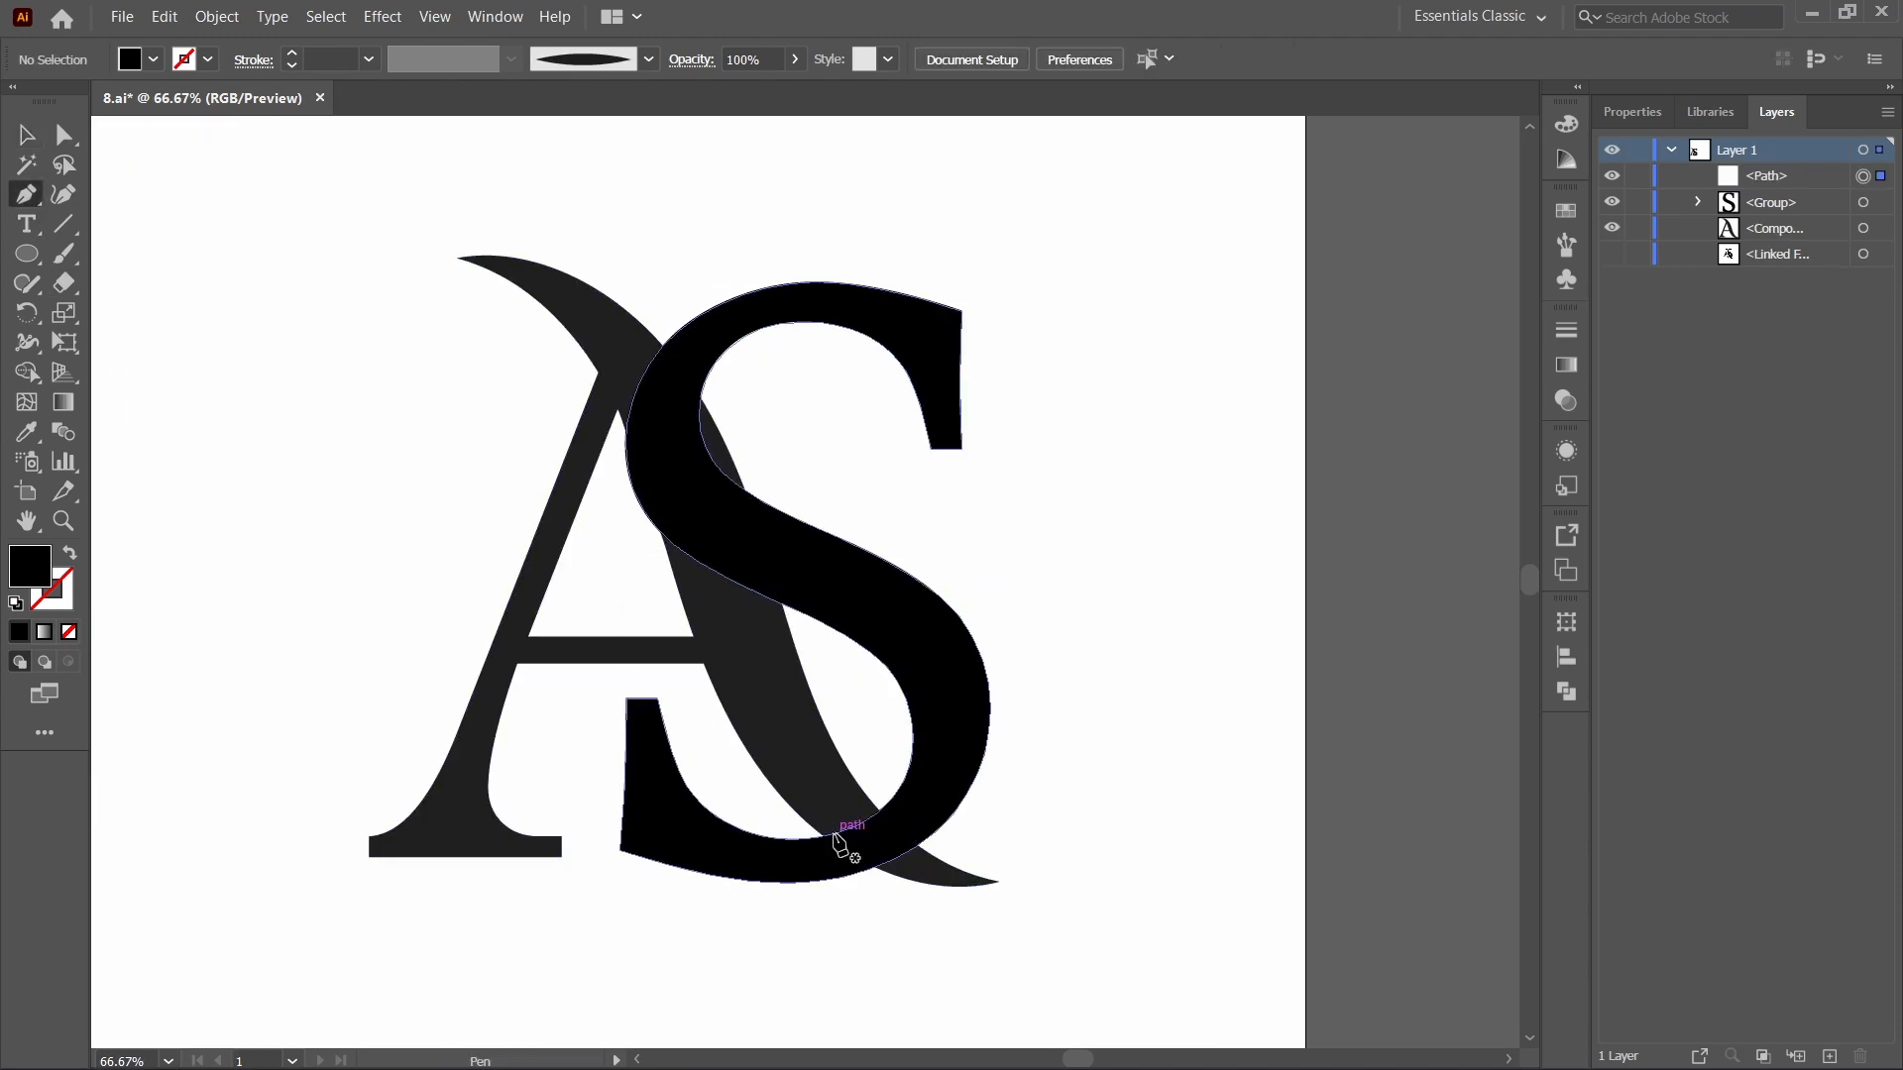
left_click_drag(629, 609, 604, 317)
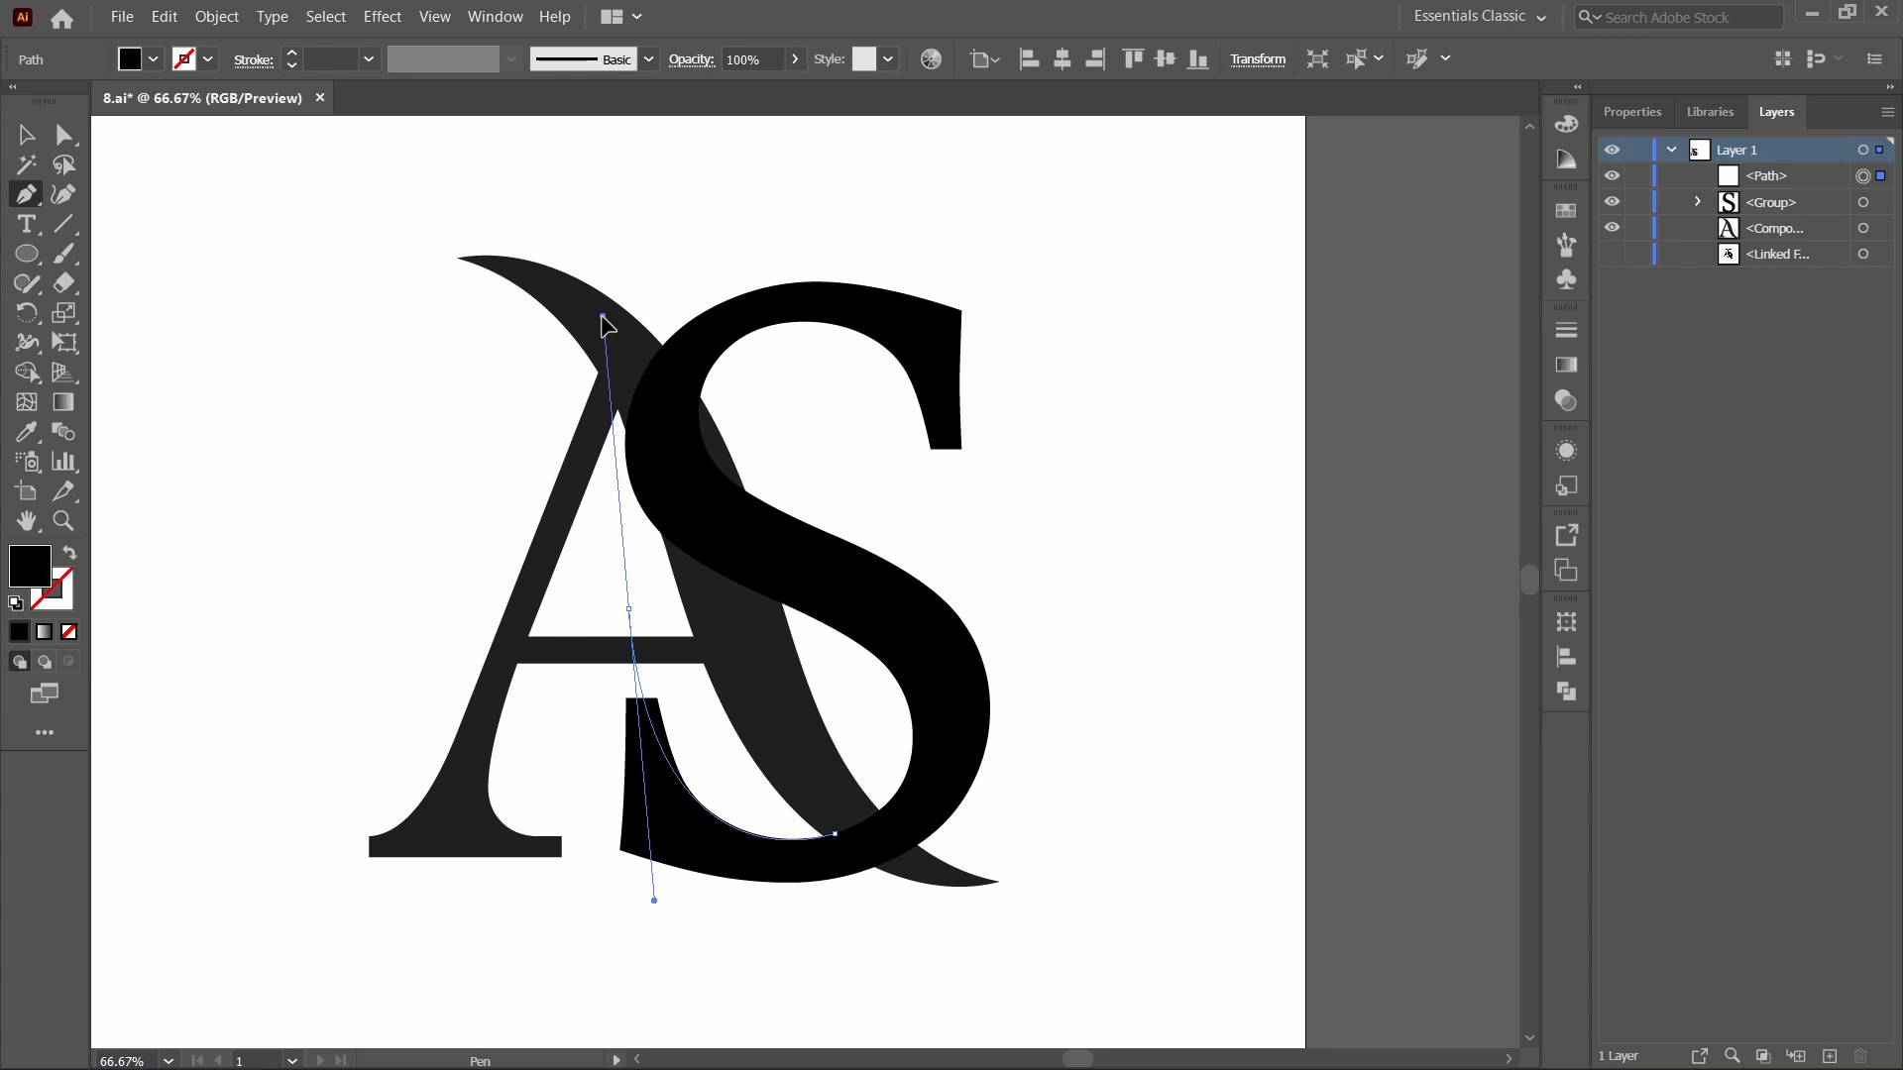
left_click_drag(602, 317, 603, 316)
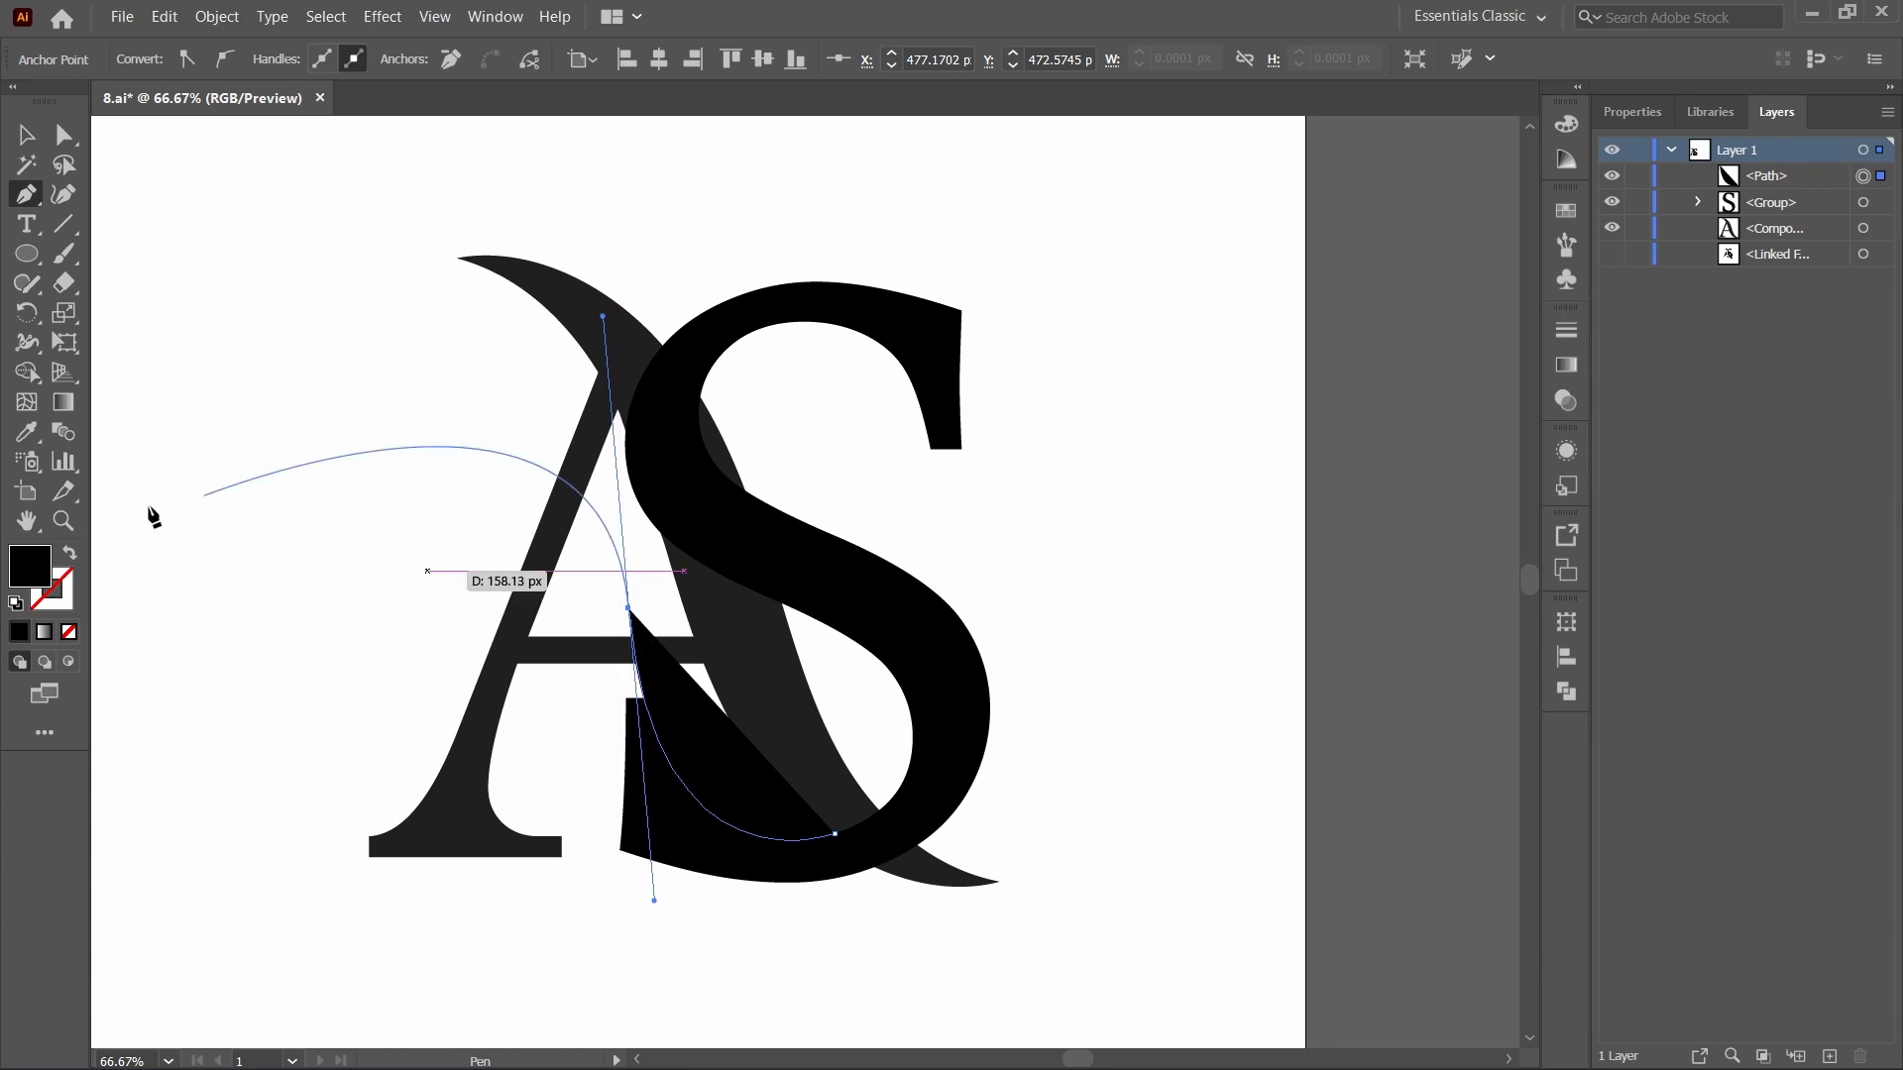
left_click(70, 553)
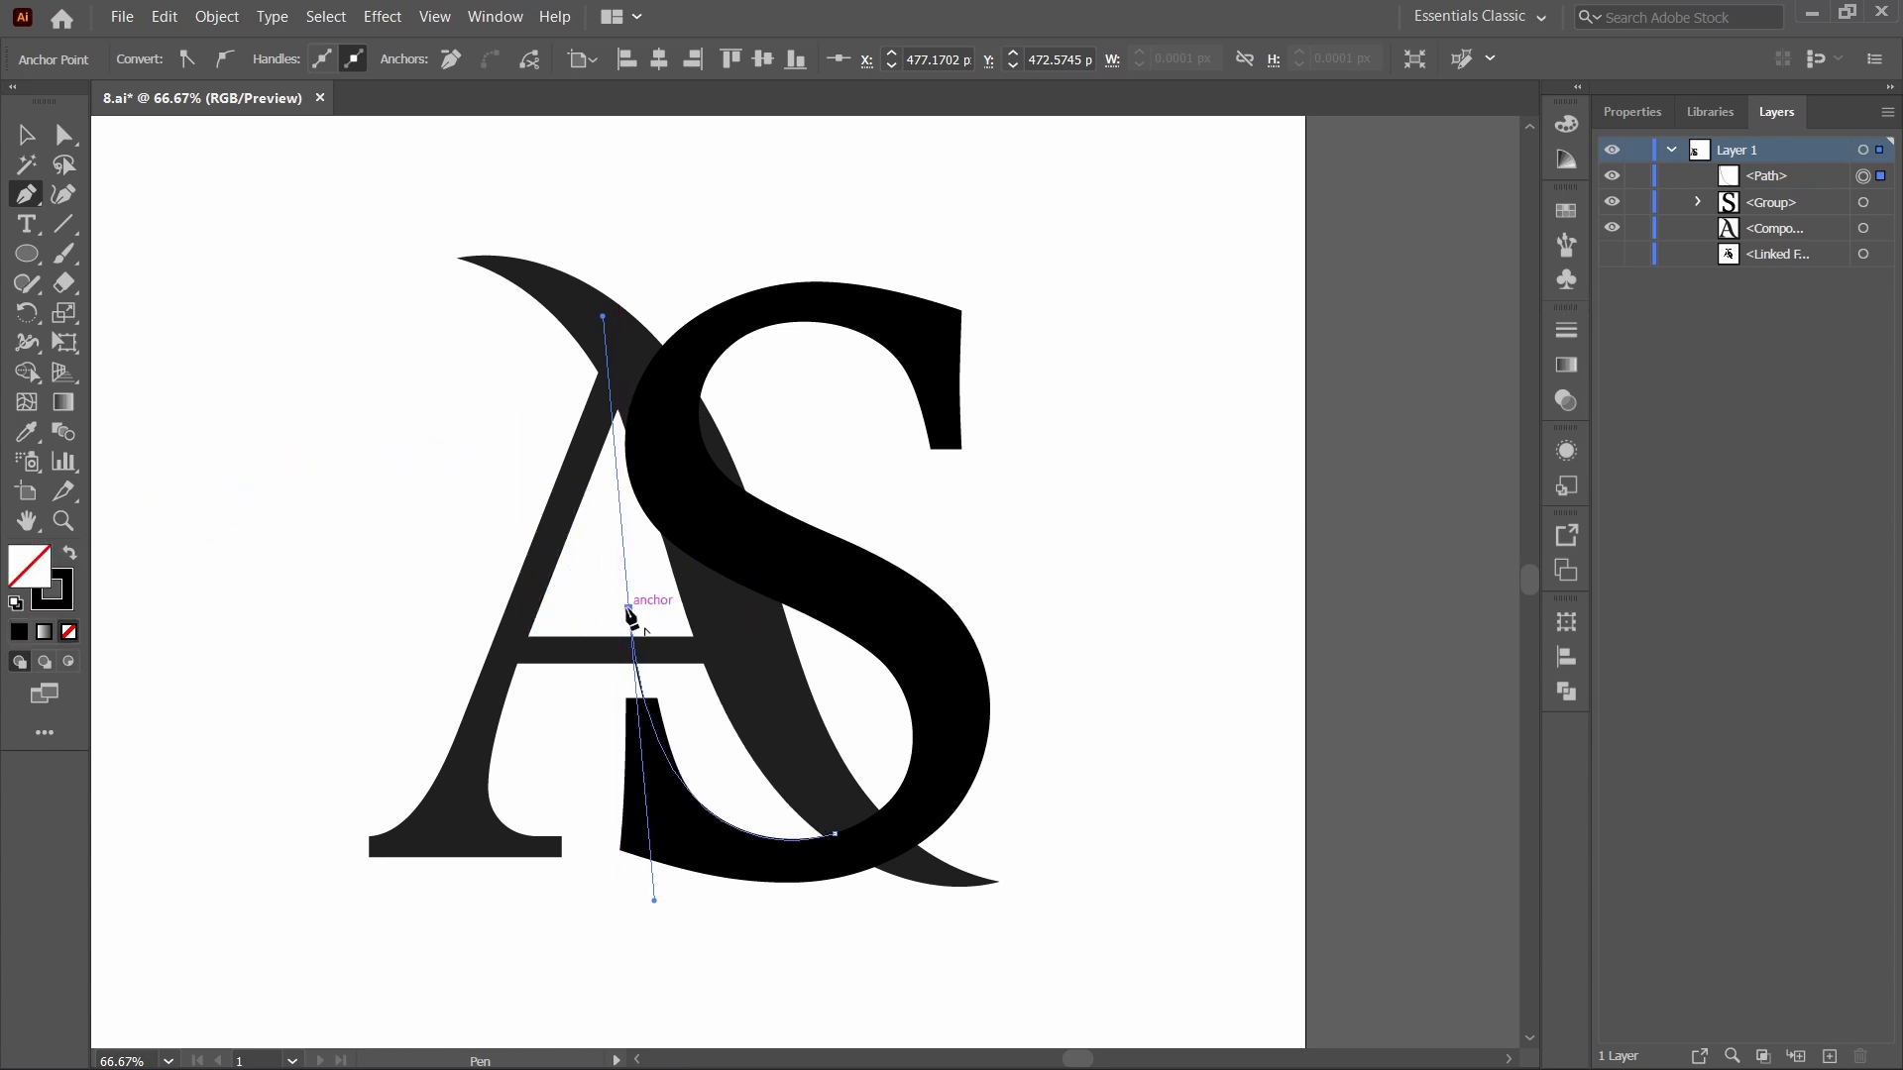
Add a narrow flat tip to the tail path and curve its outer edge back down along the bottom of the S.
left_click_drag(628, 607, 868, 947)
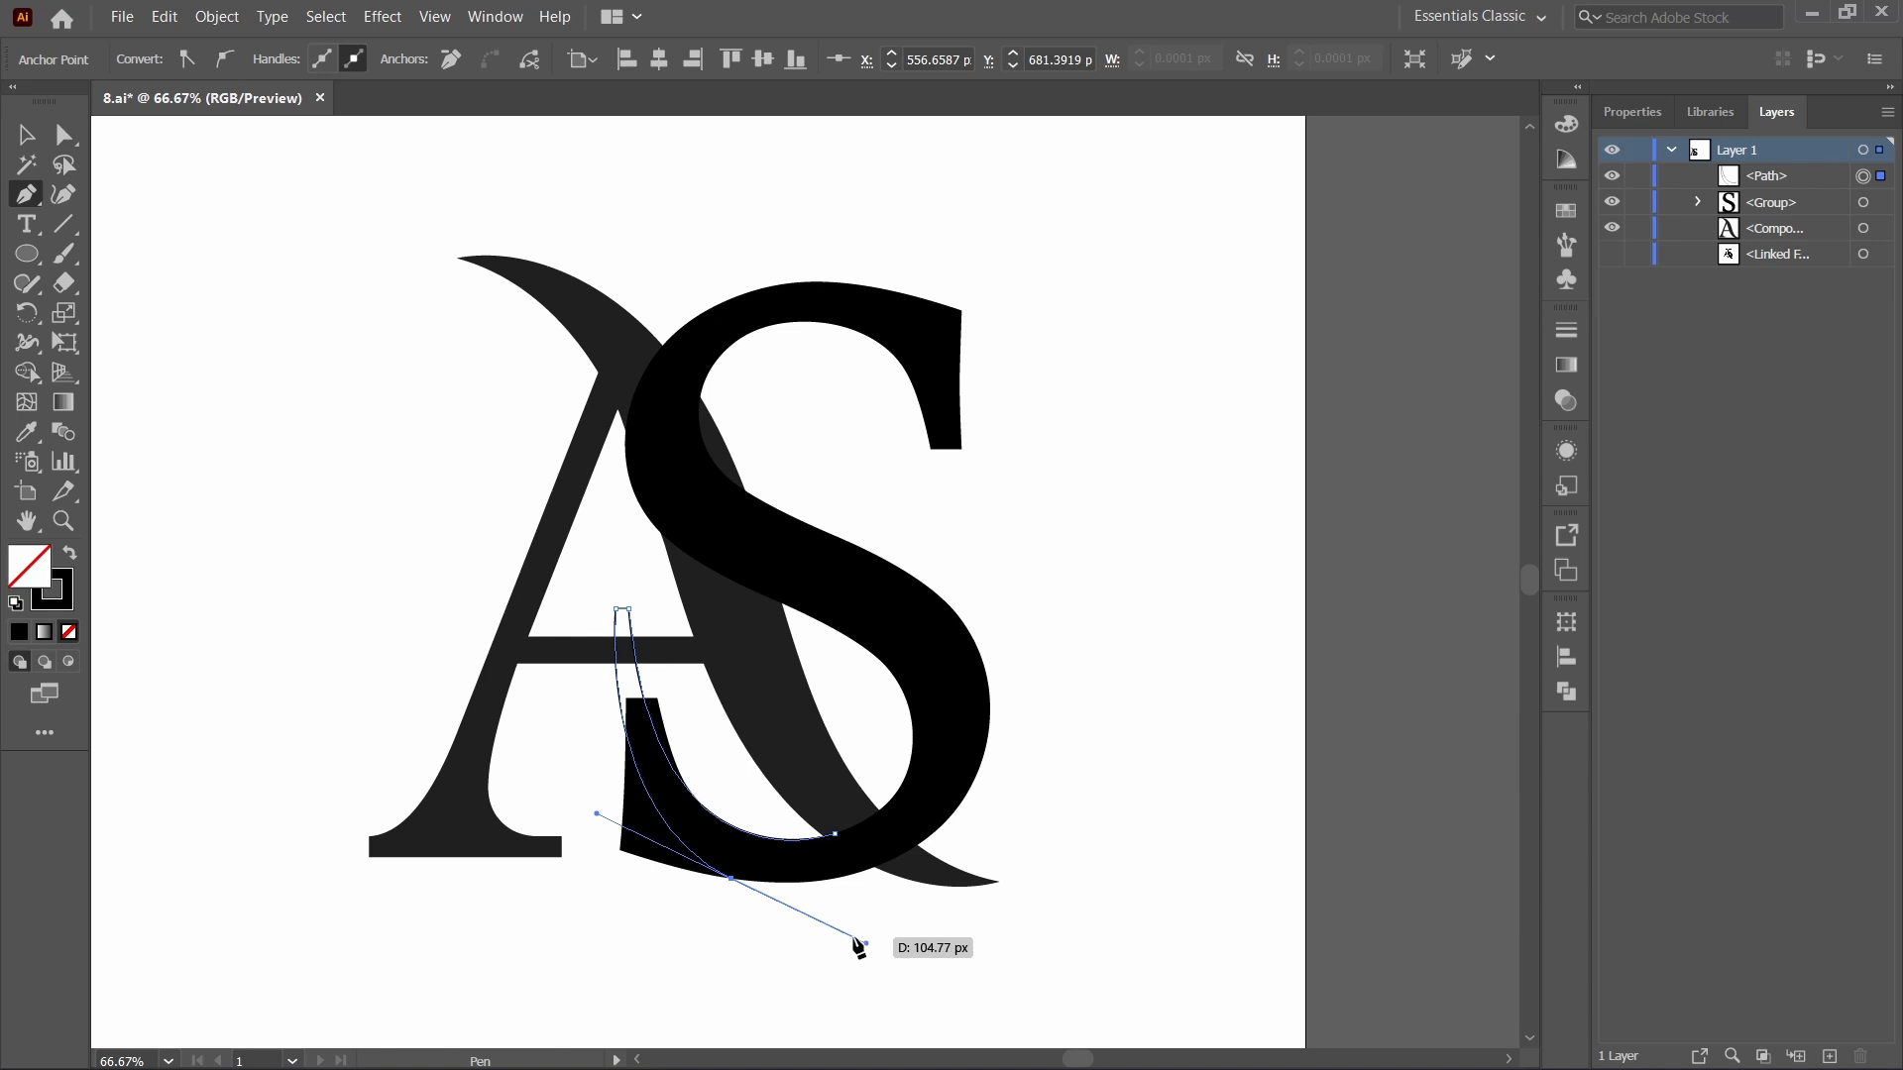
key("ctrl+z")
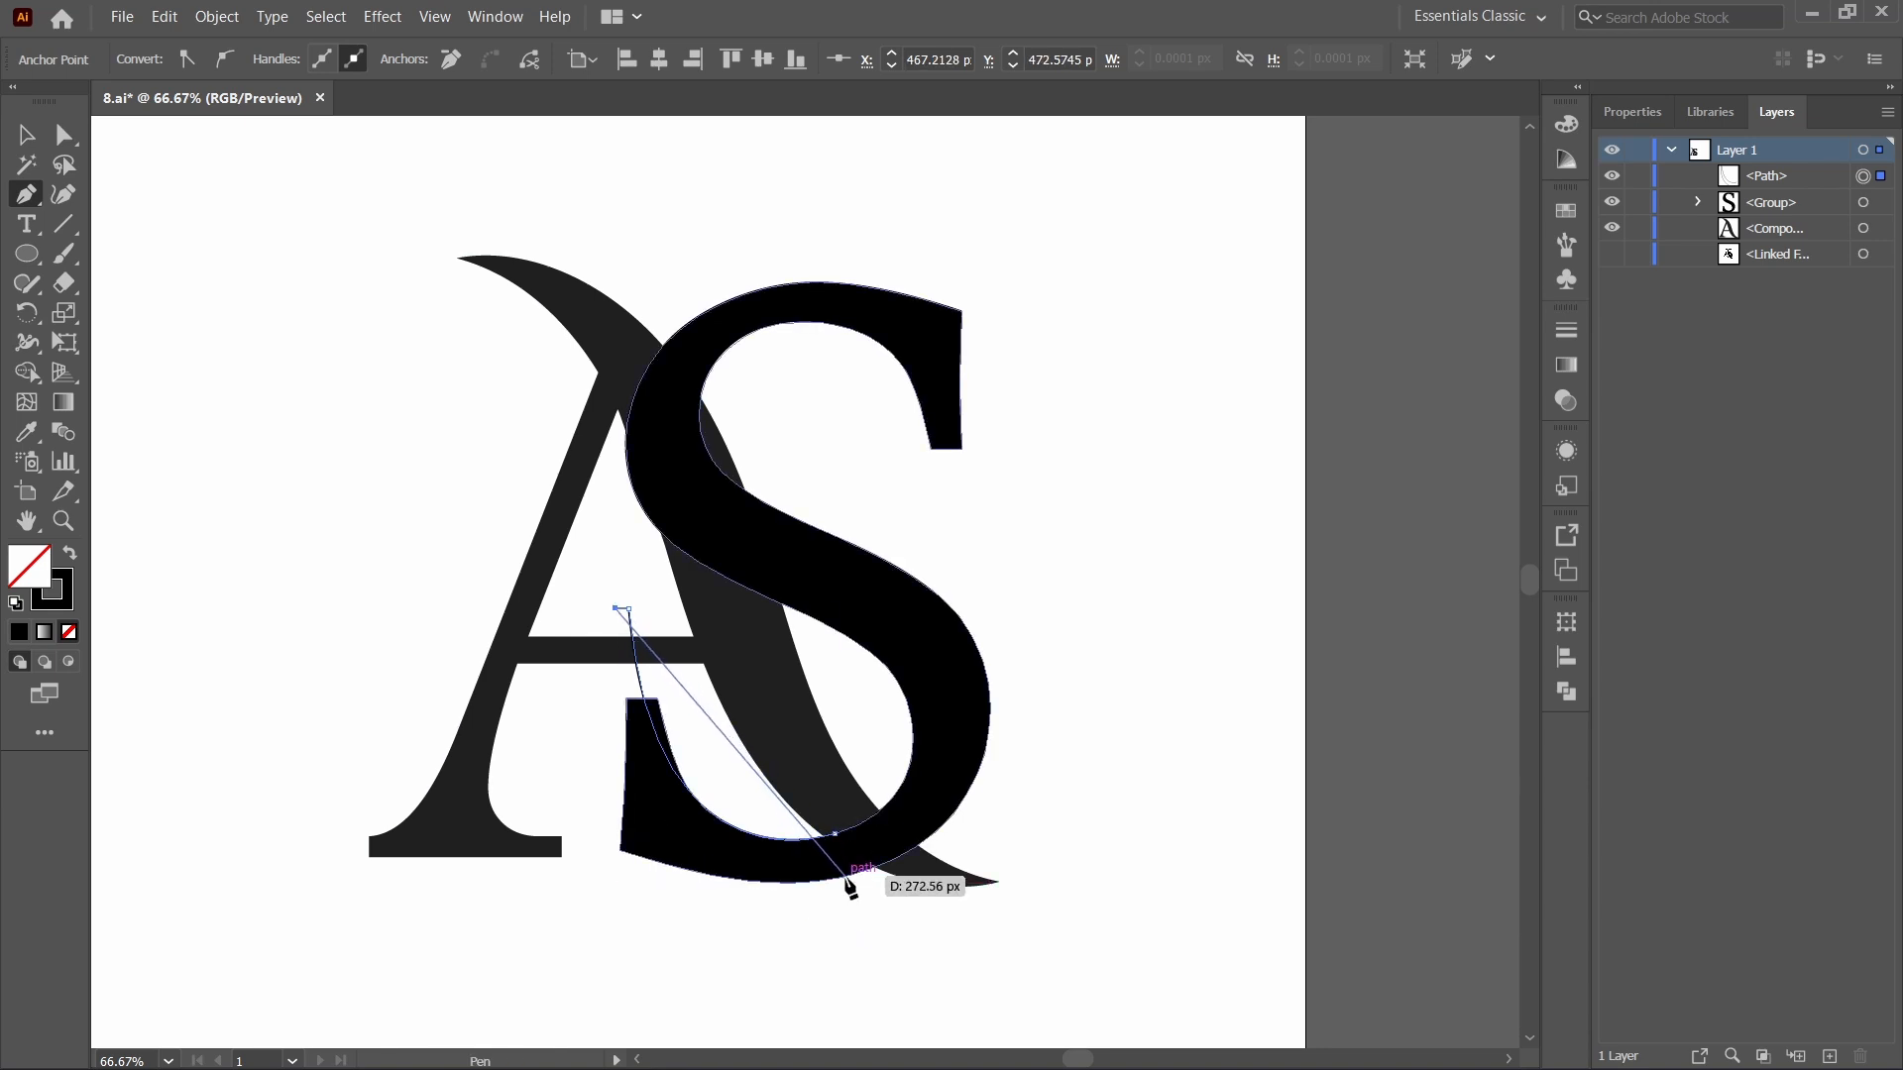
left_click_drag(845, 876, 1103, 838)
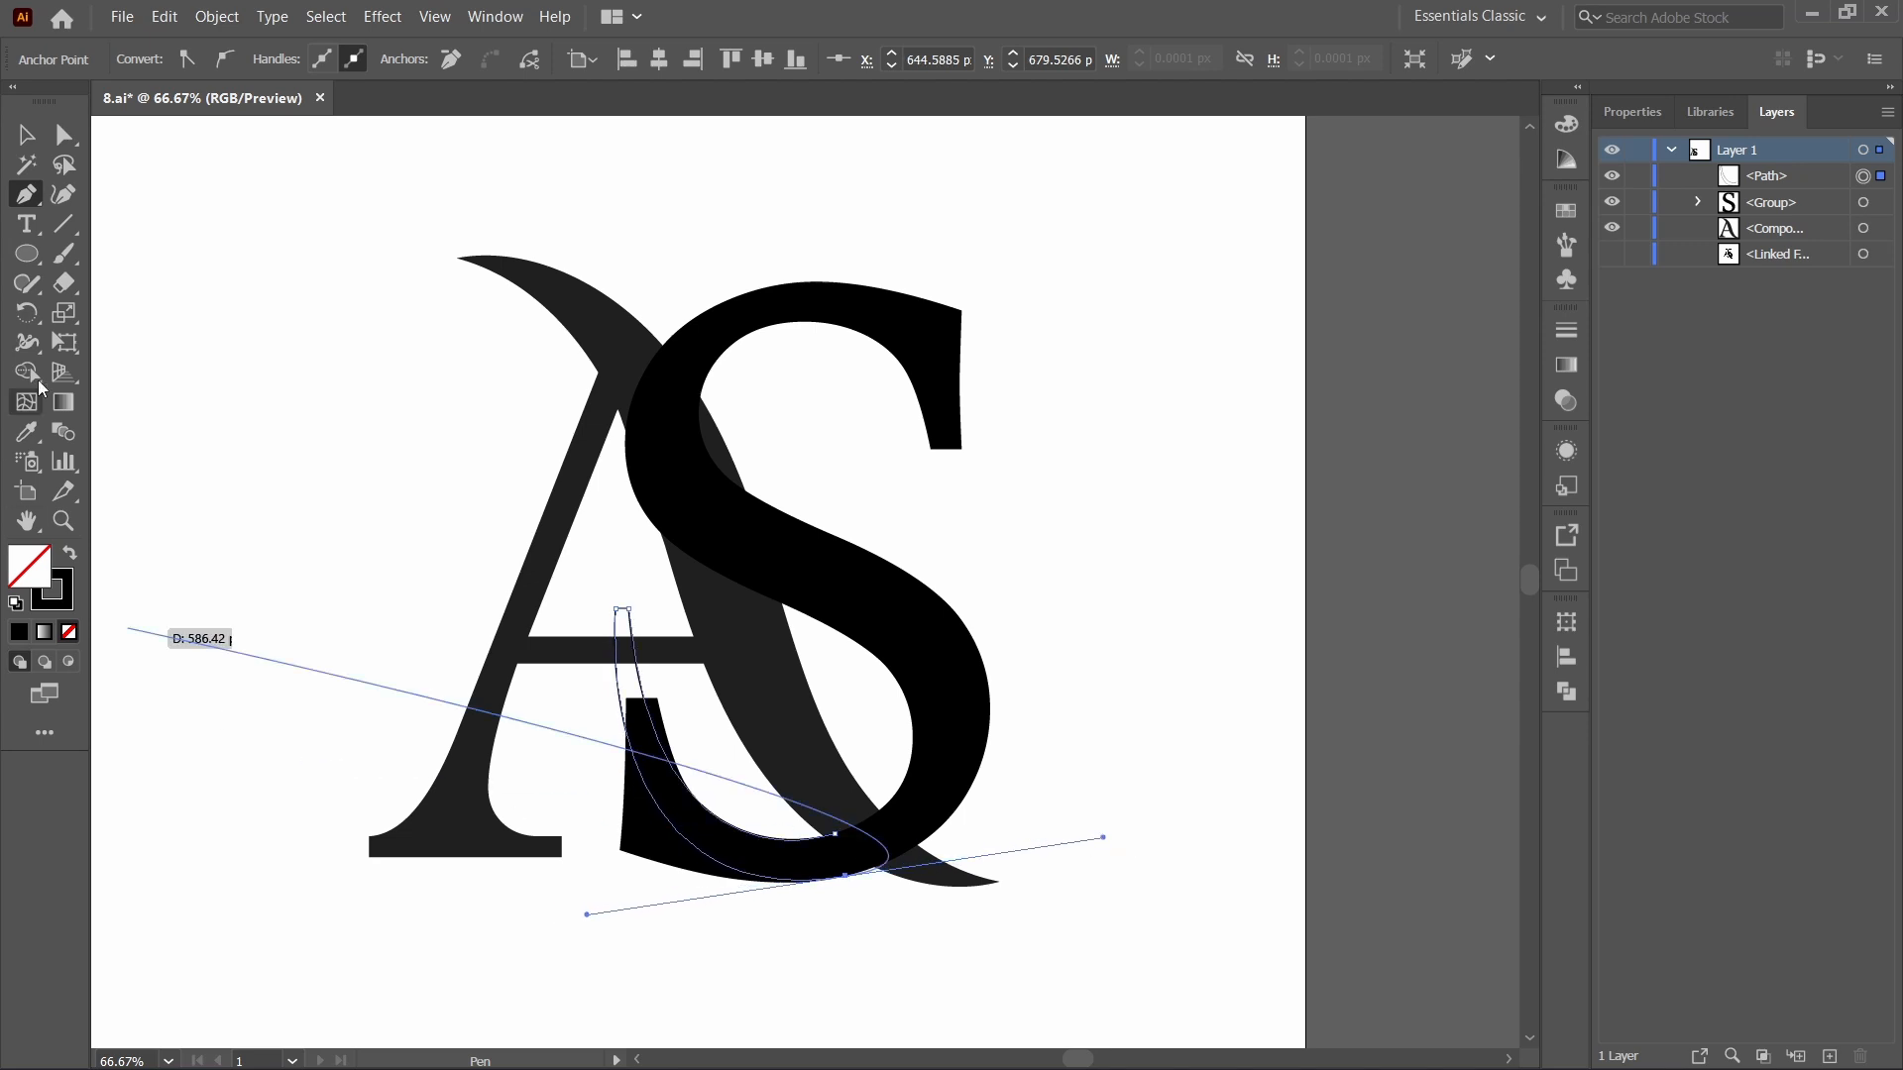
Remove the parts of the S's lower serif lying outside the drawn tail curves with Shape Builder.
left_click(23, 138)
left_click_drag(297, 382, 1002, 907)
left_click(27, 371)
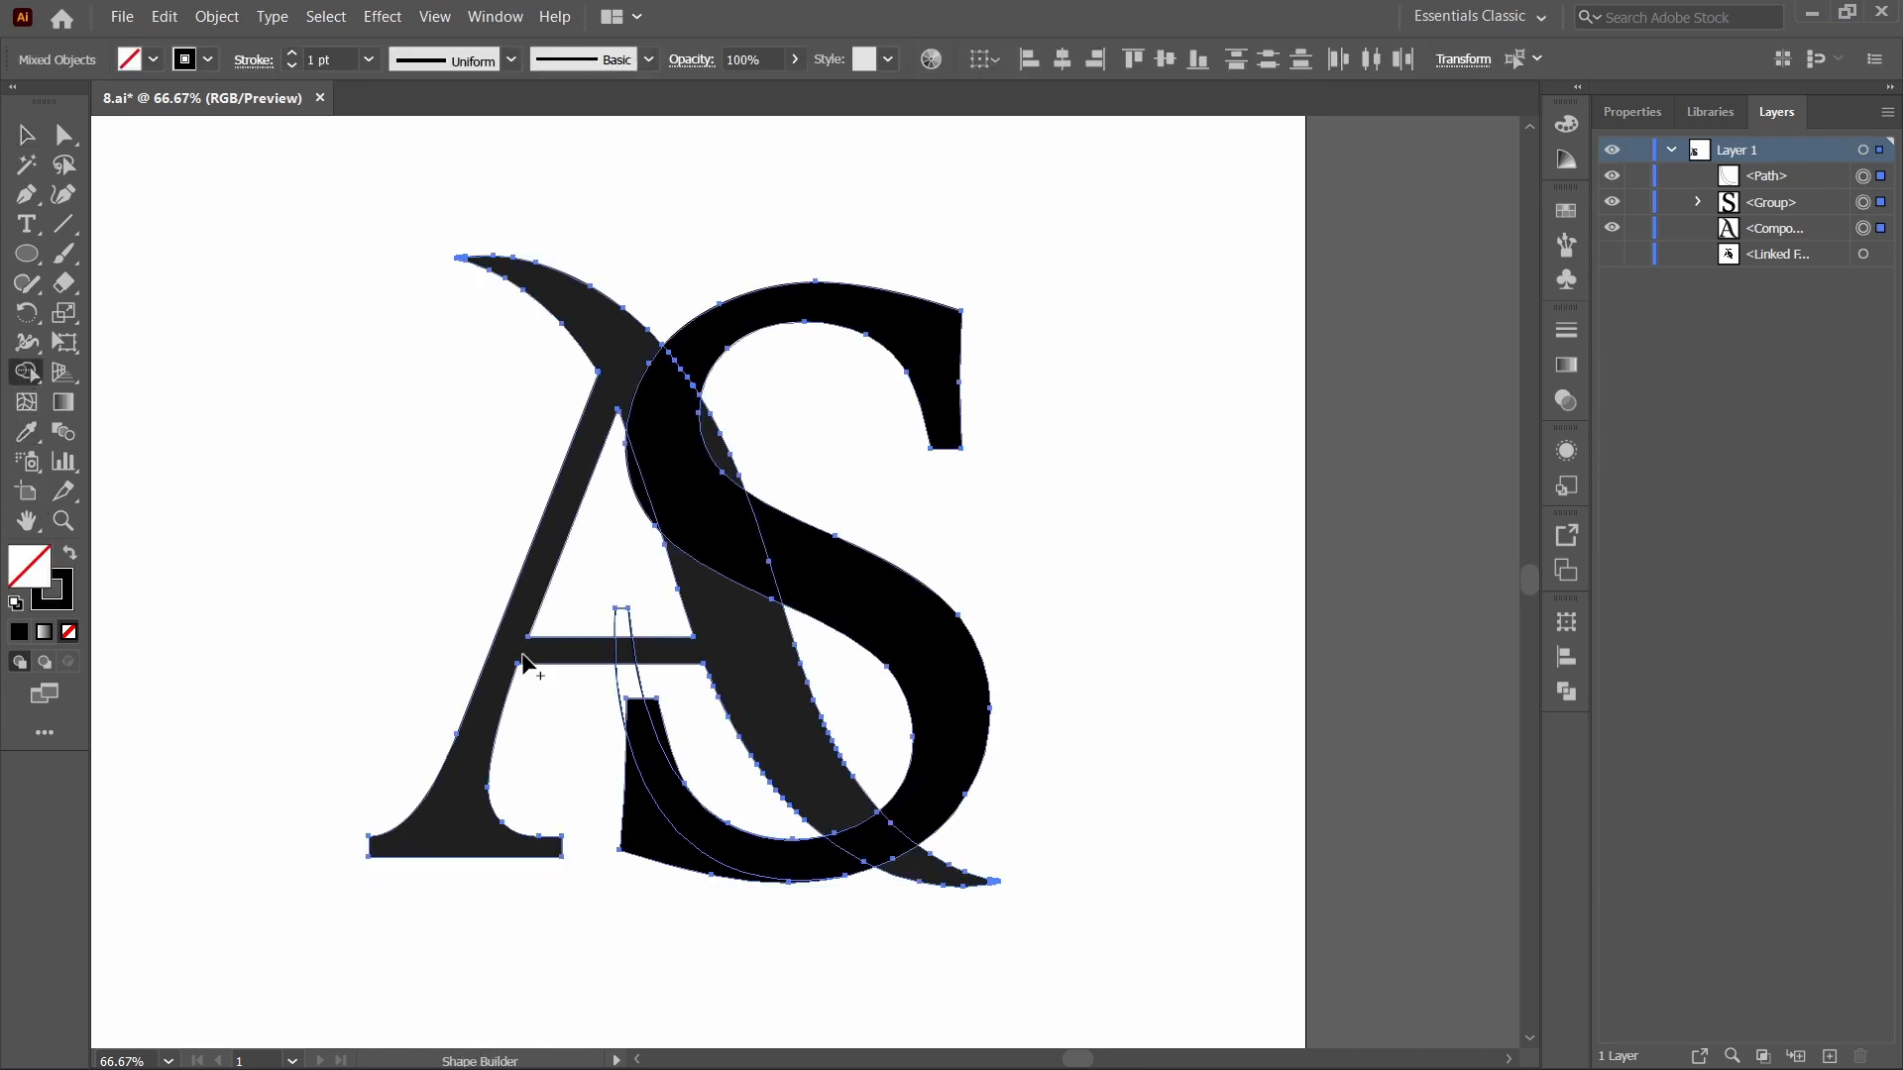
left_click(652, 842, "alt")
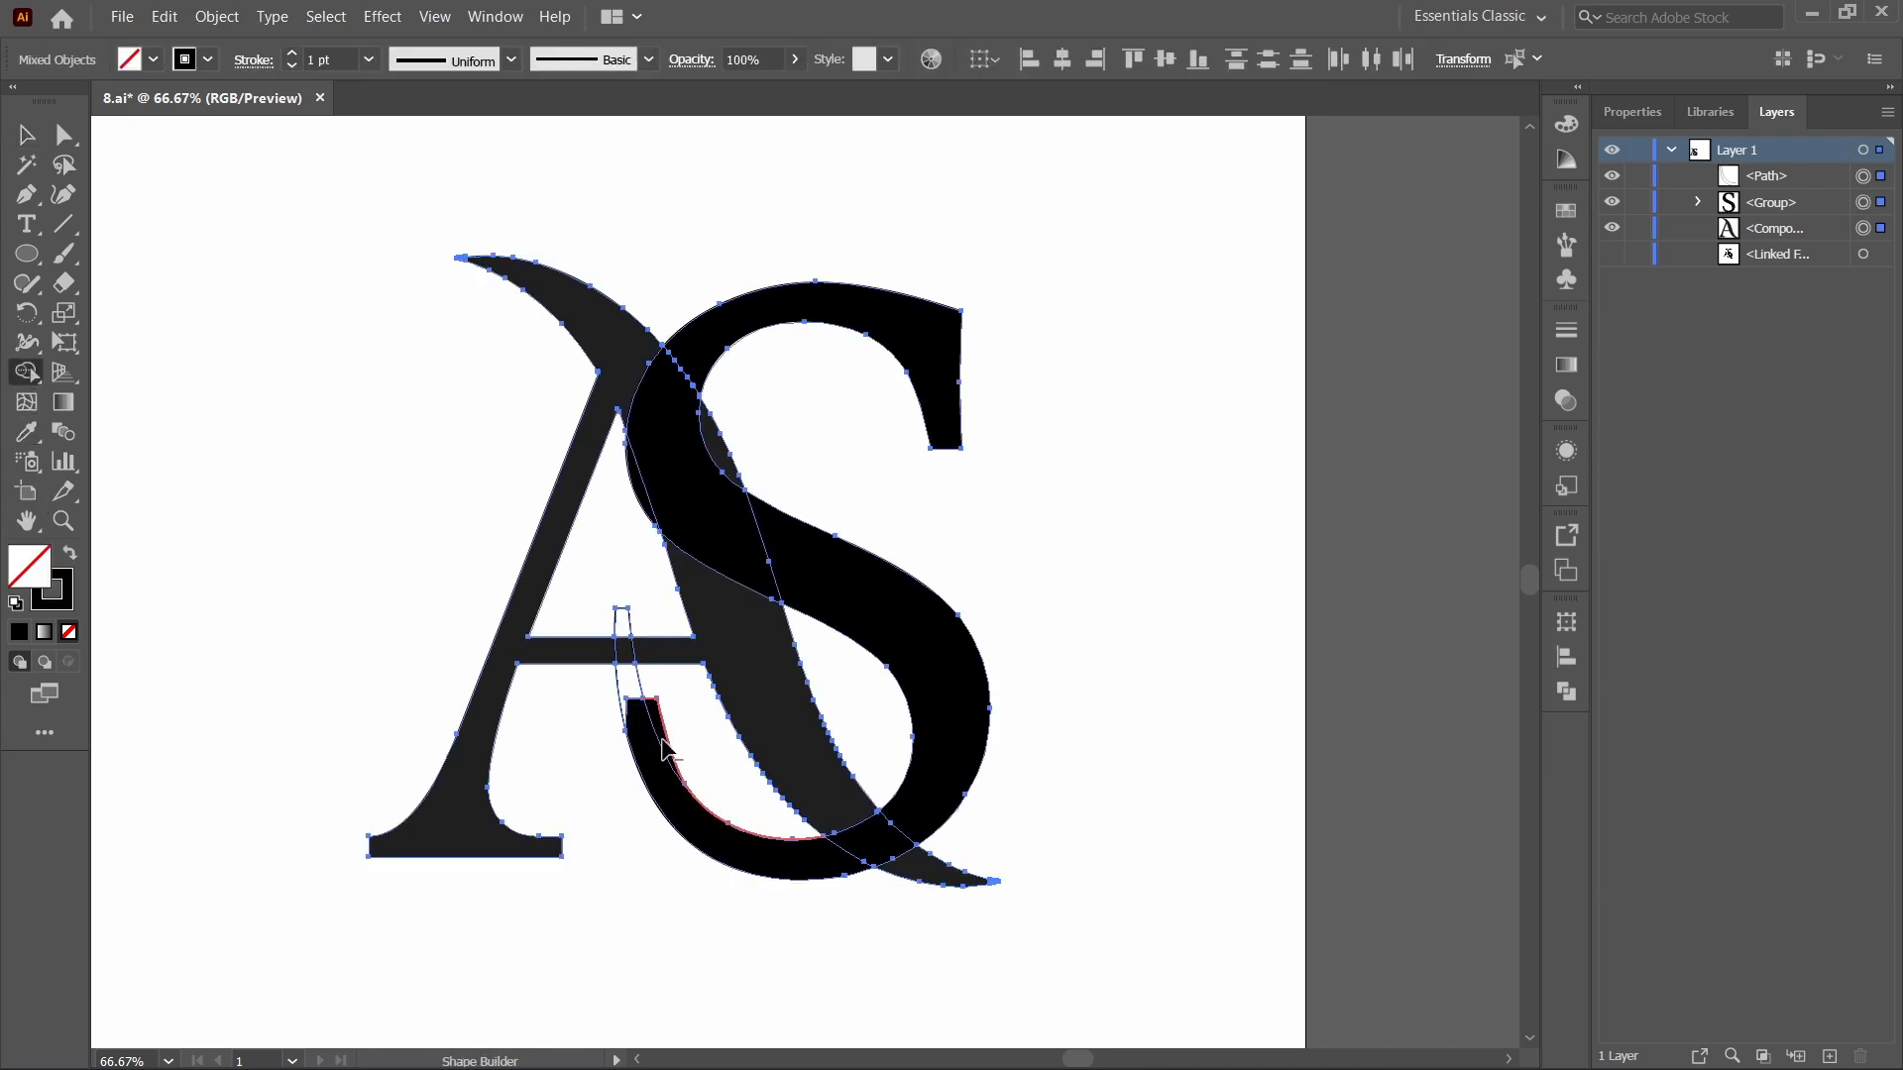
left_click(26, 135)
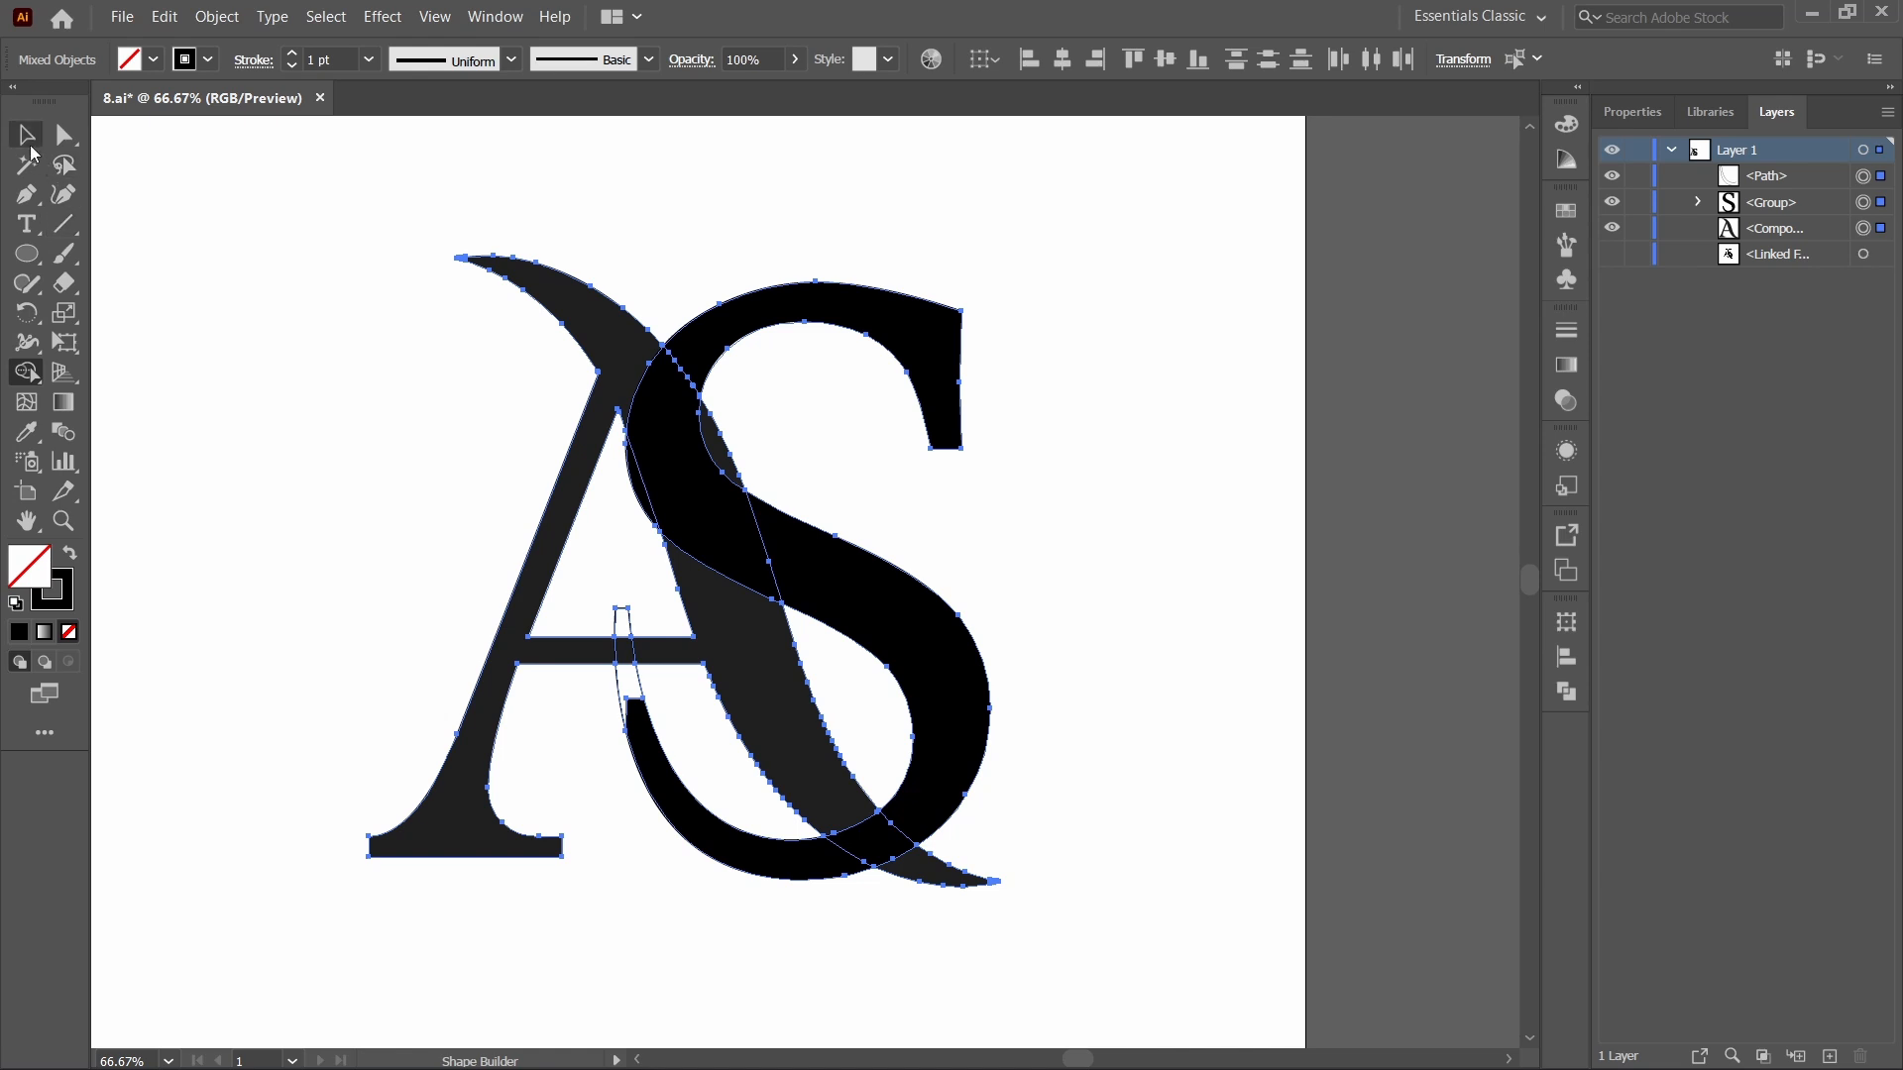
left_click(143, 380)
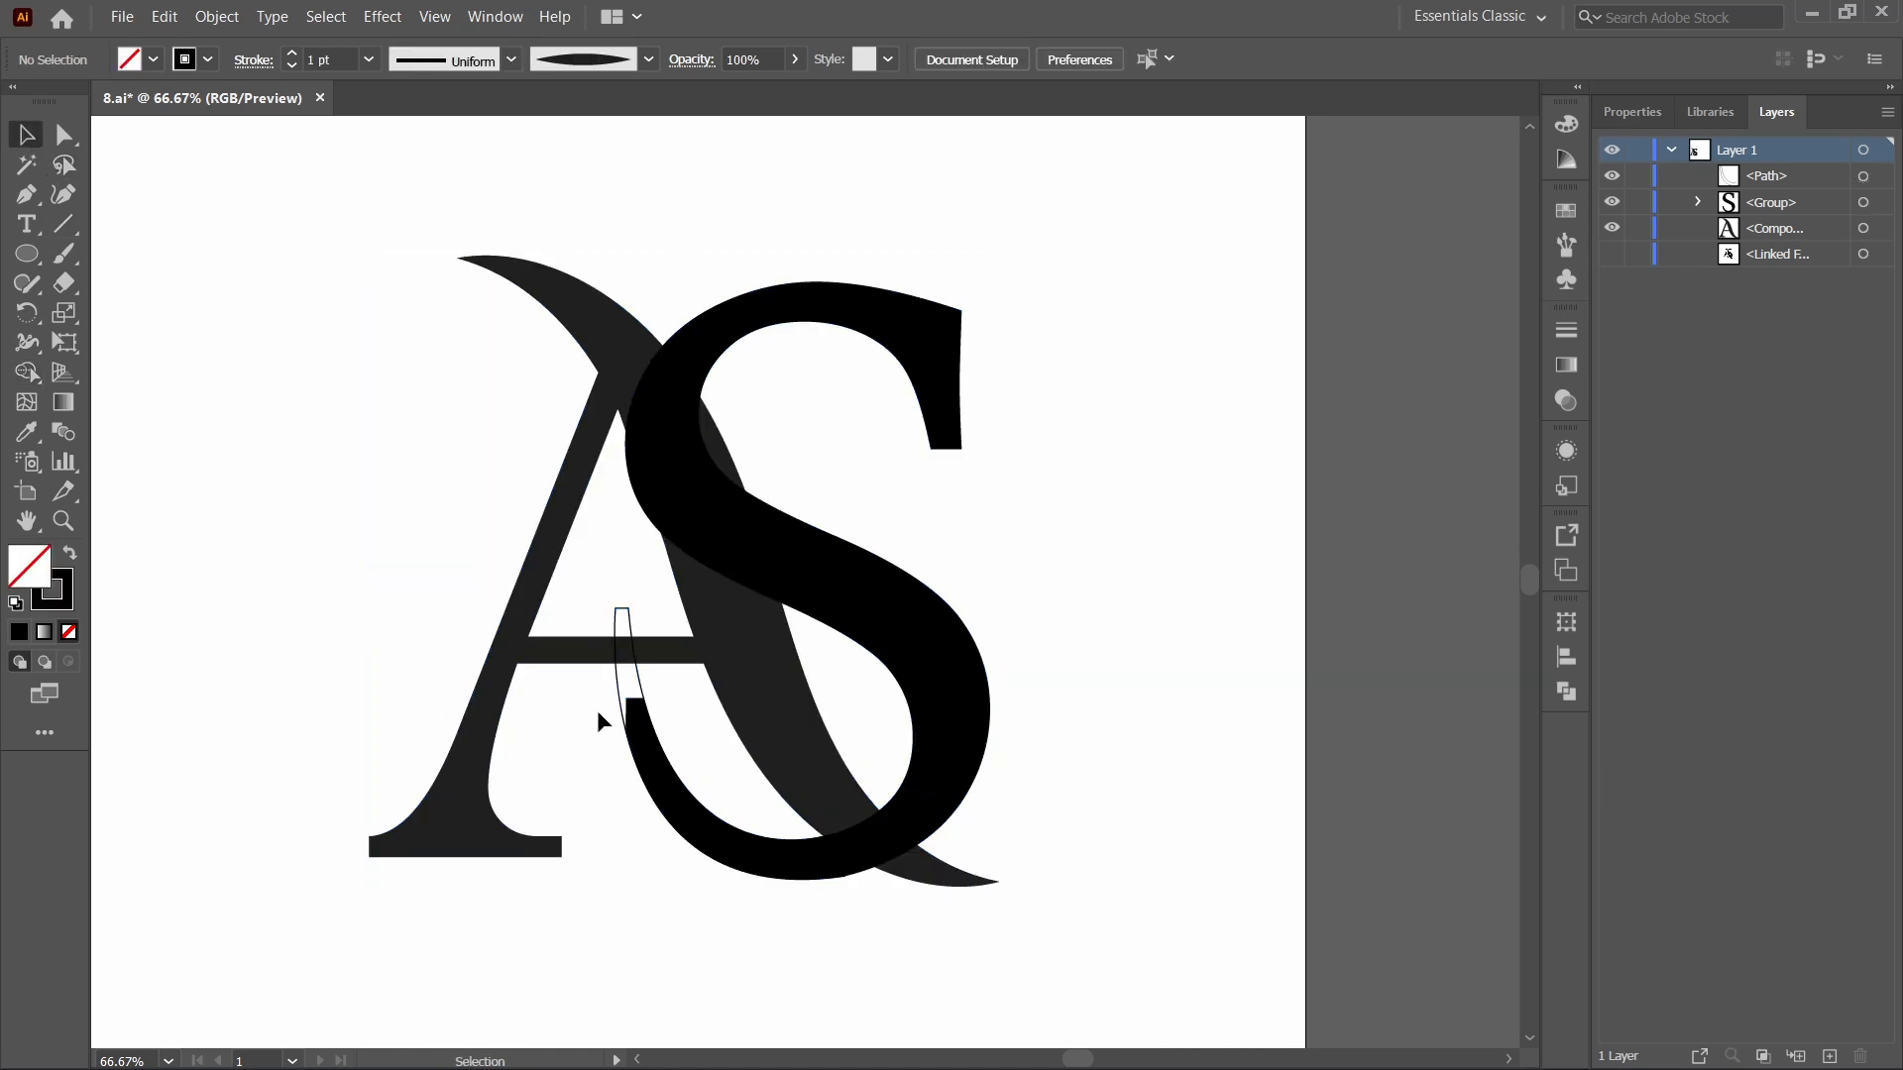
Merge the drawn tapered tail with the S's lower bowl using Shape Builder.
left_click(624, 614)
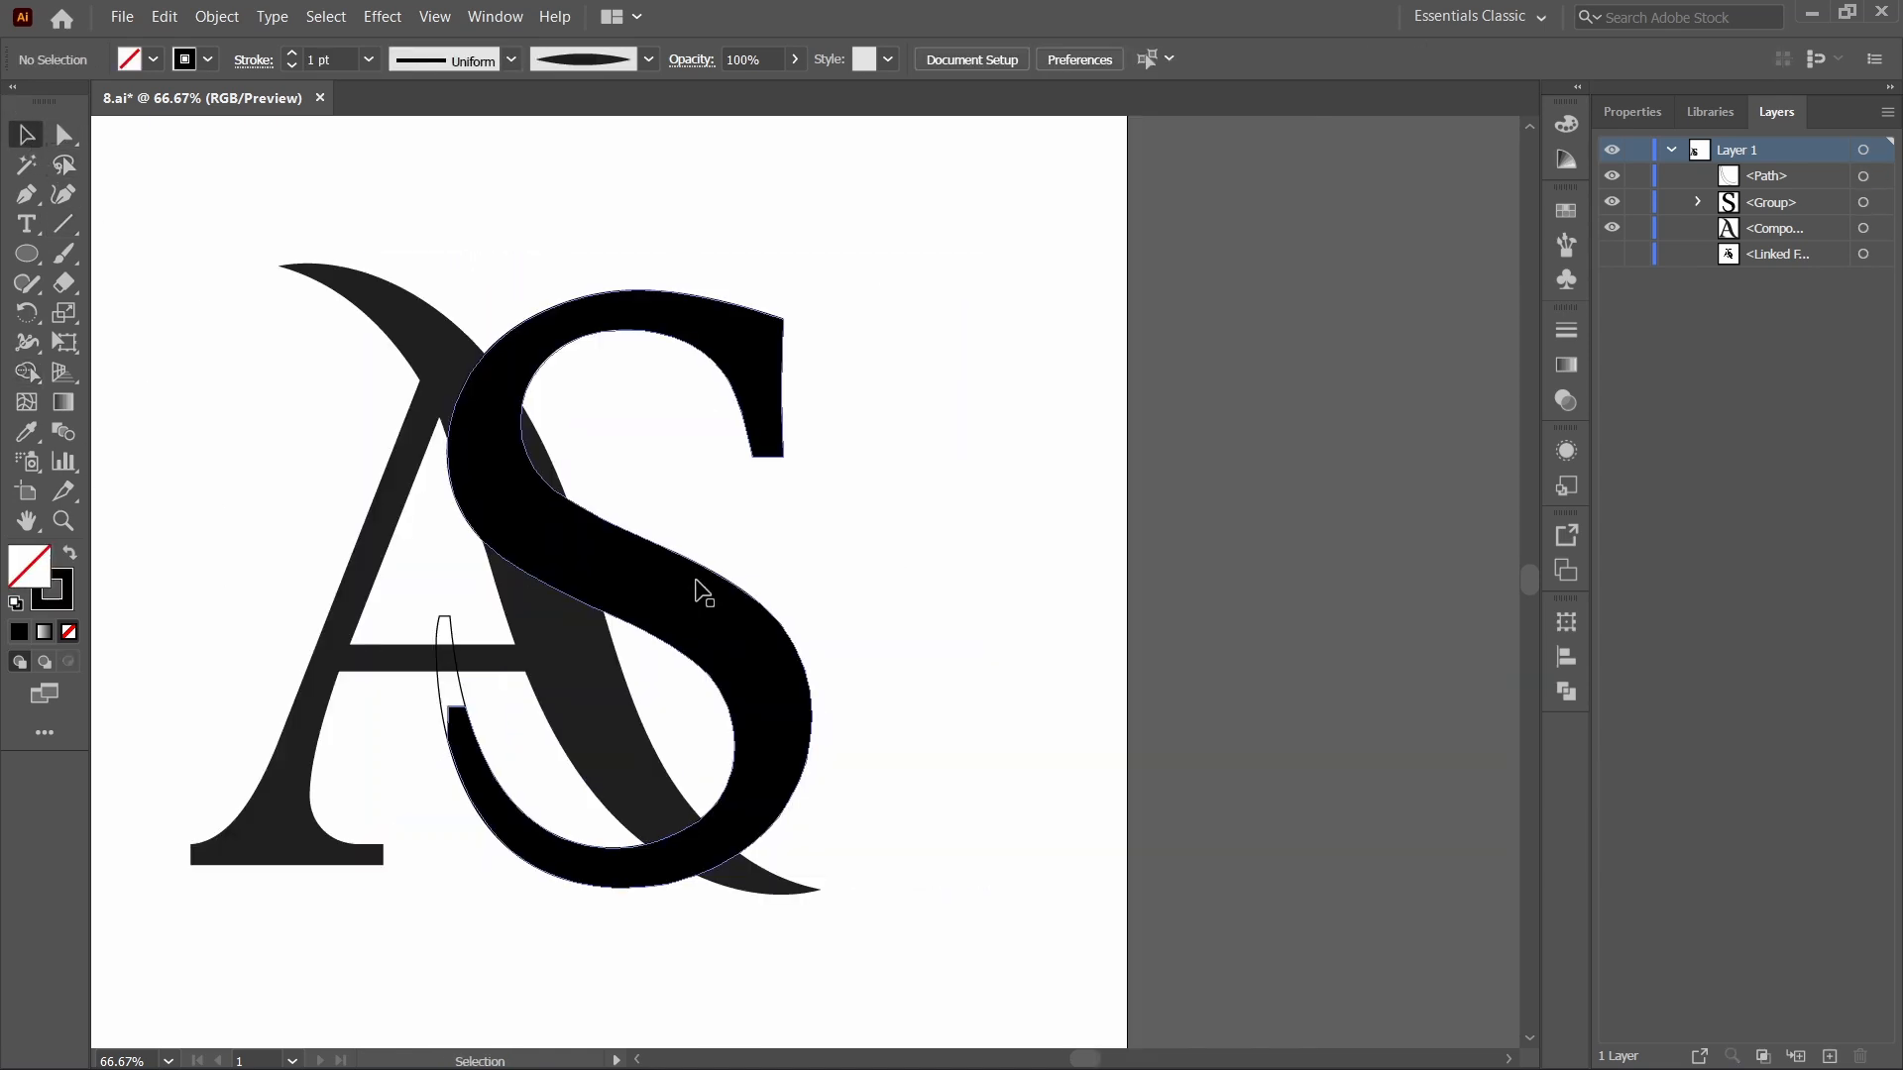
left_click(696, 583)
left_click_drag(975, 301, 381, 886)
key("shift+m")
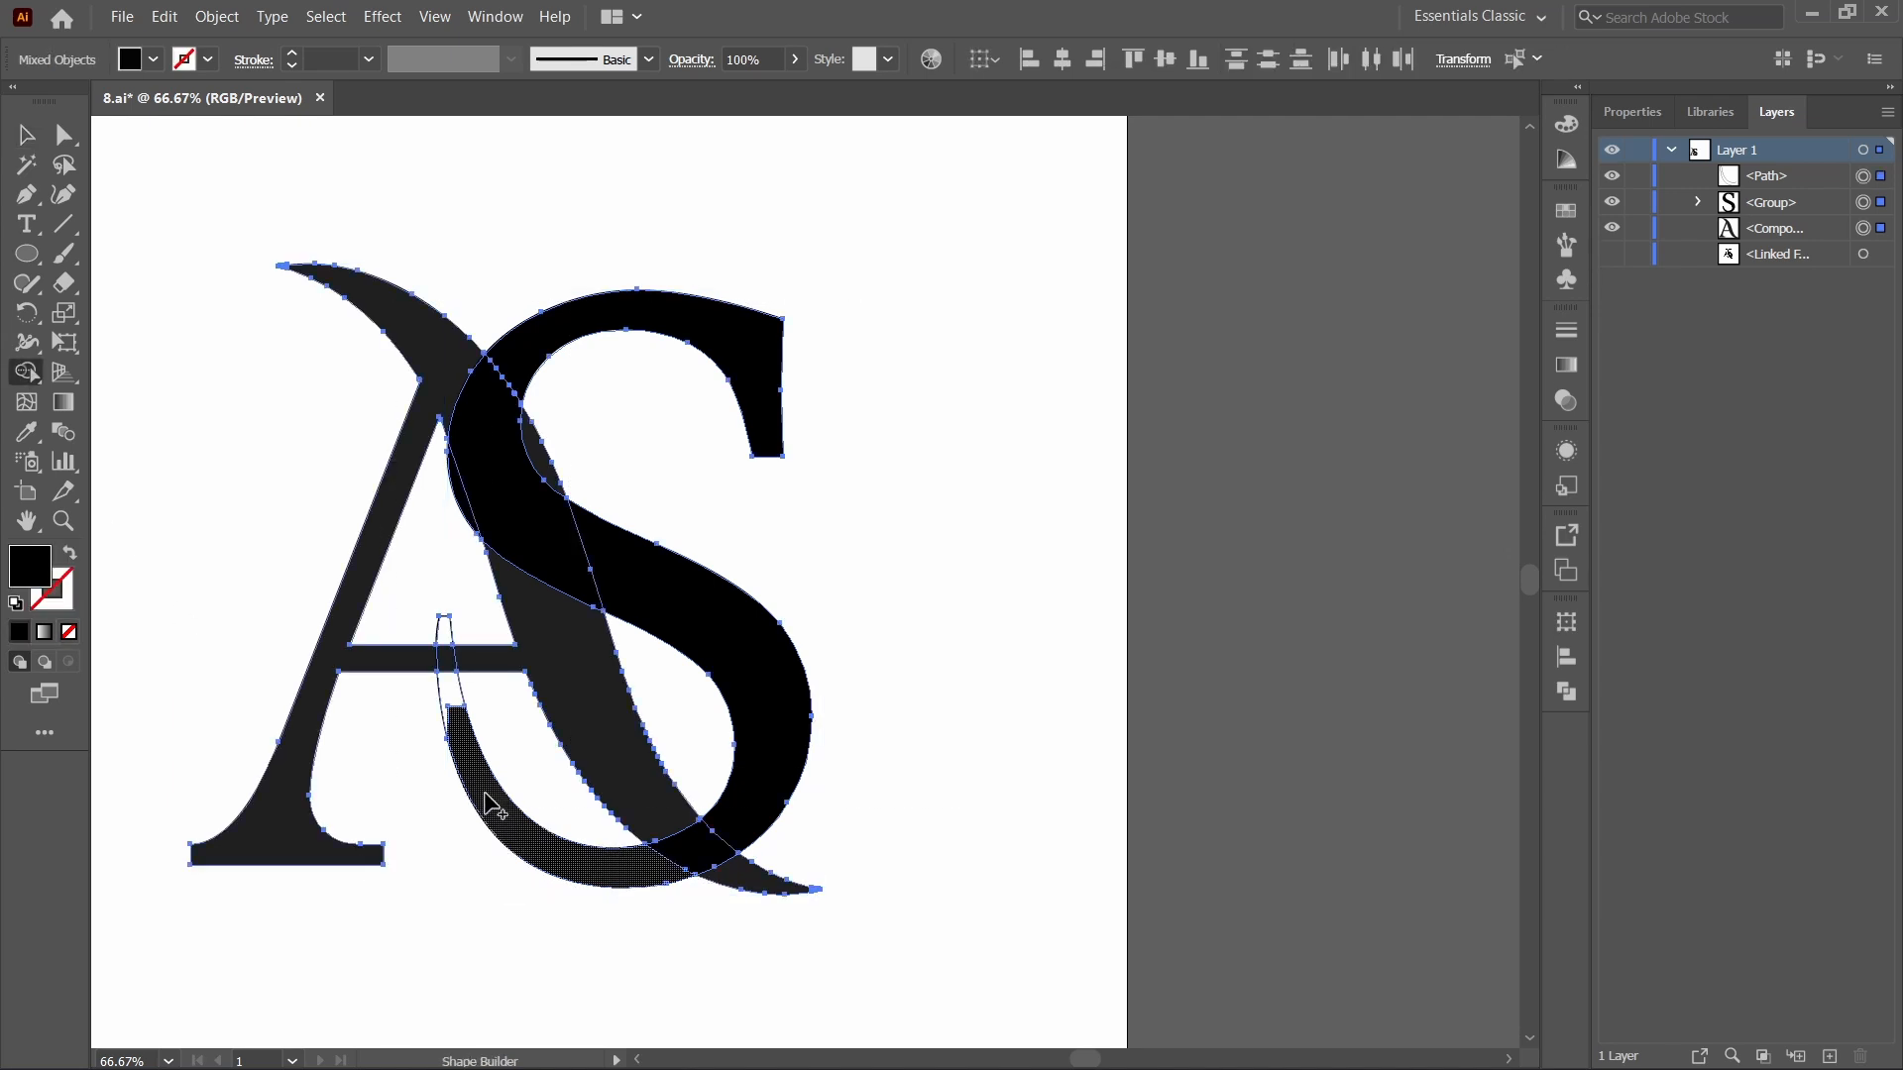
mouse_move(495, 808)
left_mouse_down()
mouse_move(444, 626)
mouse_move(434, 652)
left_mouse_up()
left_click(25, 139)
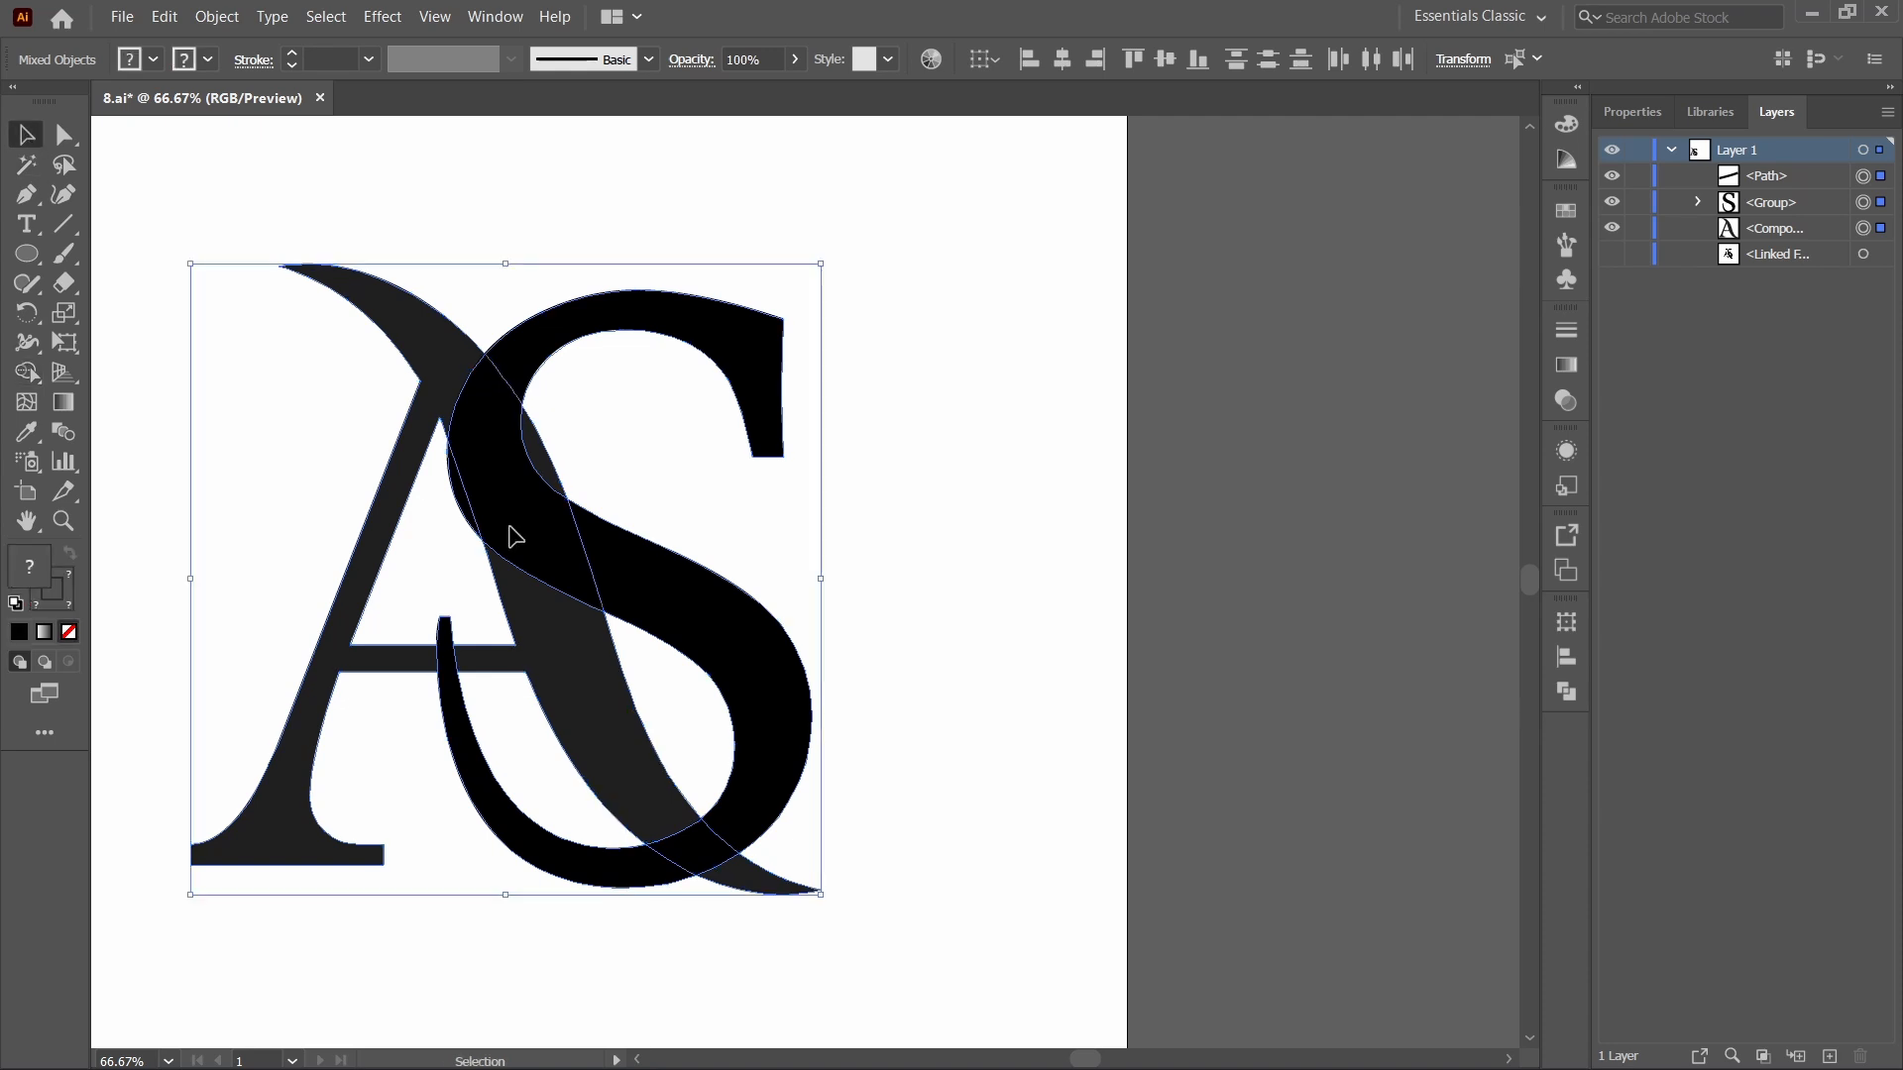
left_click(971, 570)
Offset the S's path by 10 px with miter joins and a miter limit of 4.
key("ctrl+minus")
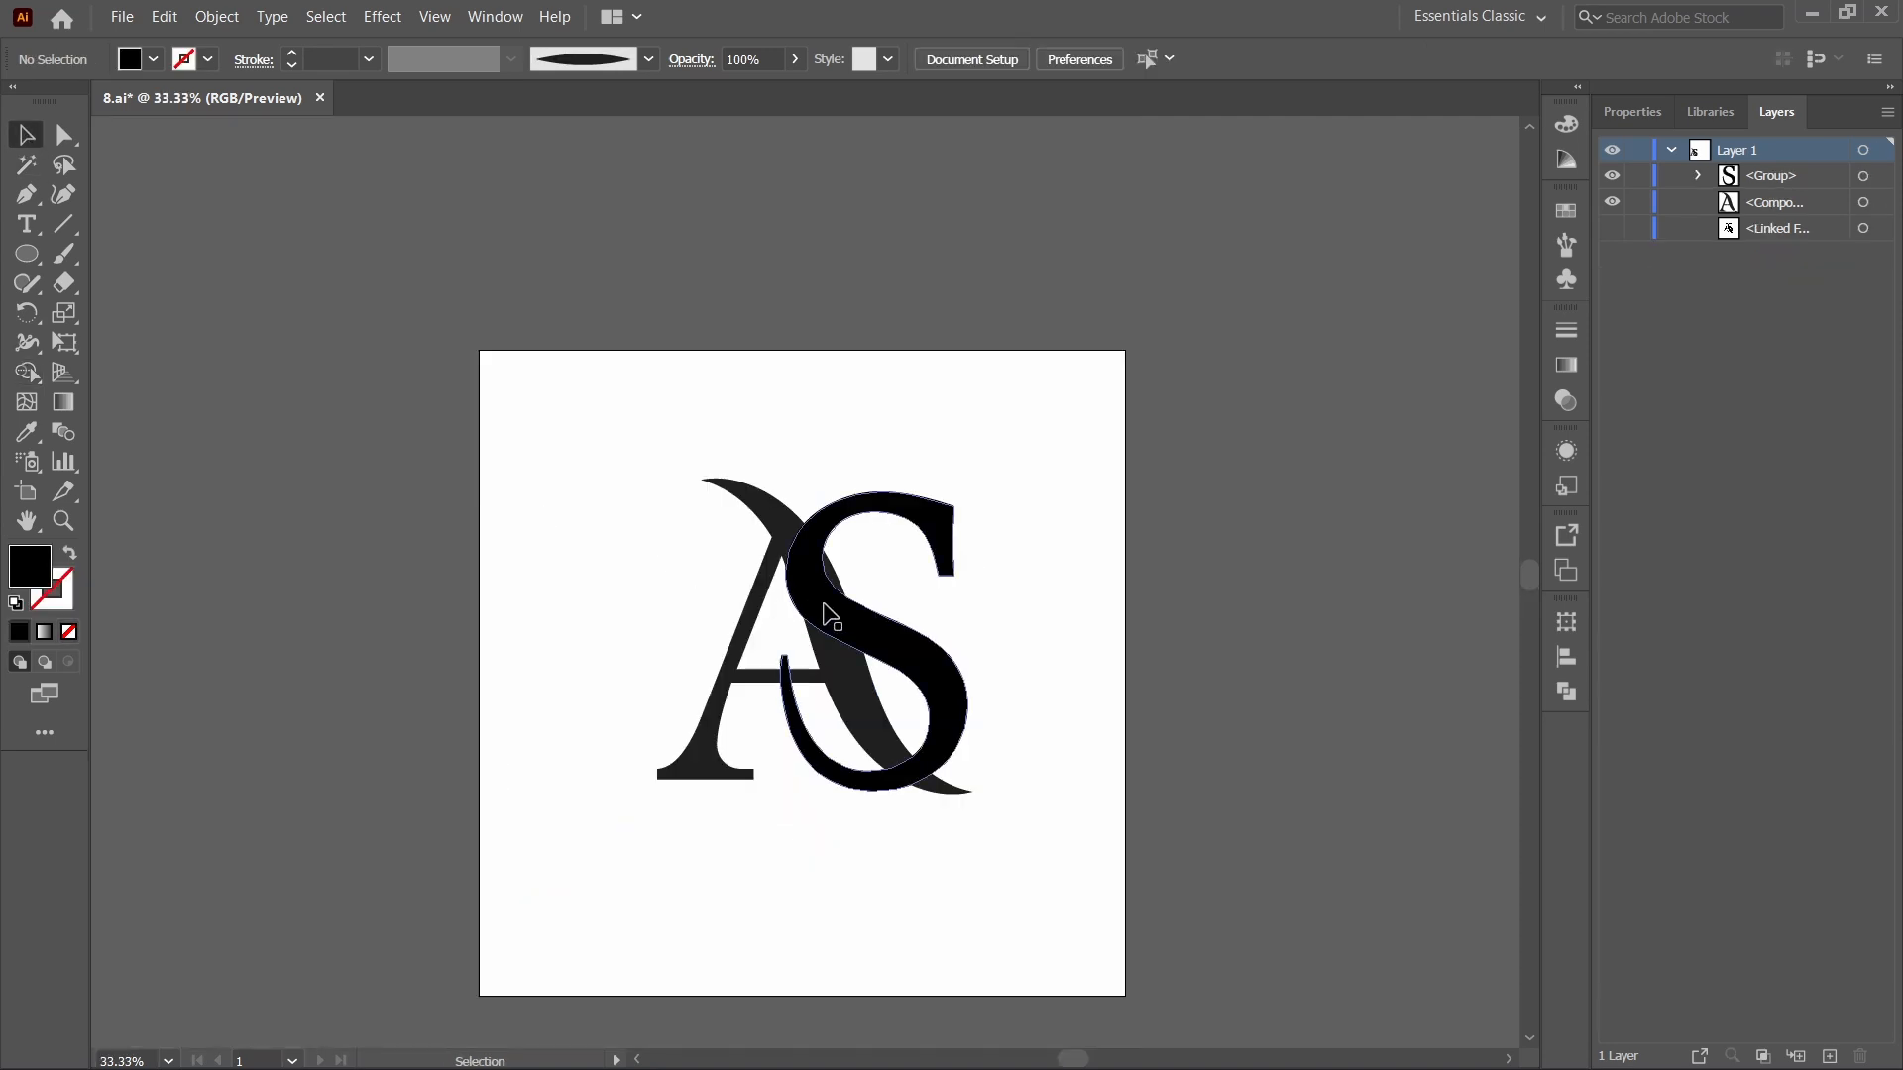
left_click(831, 614)
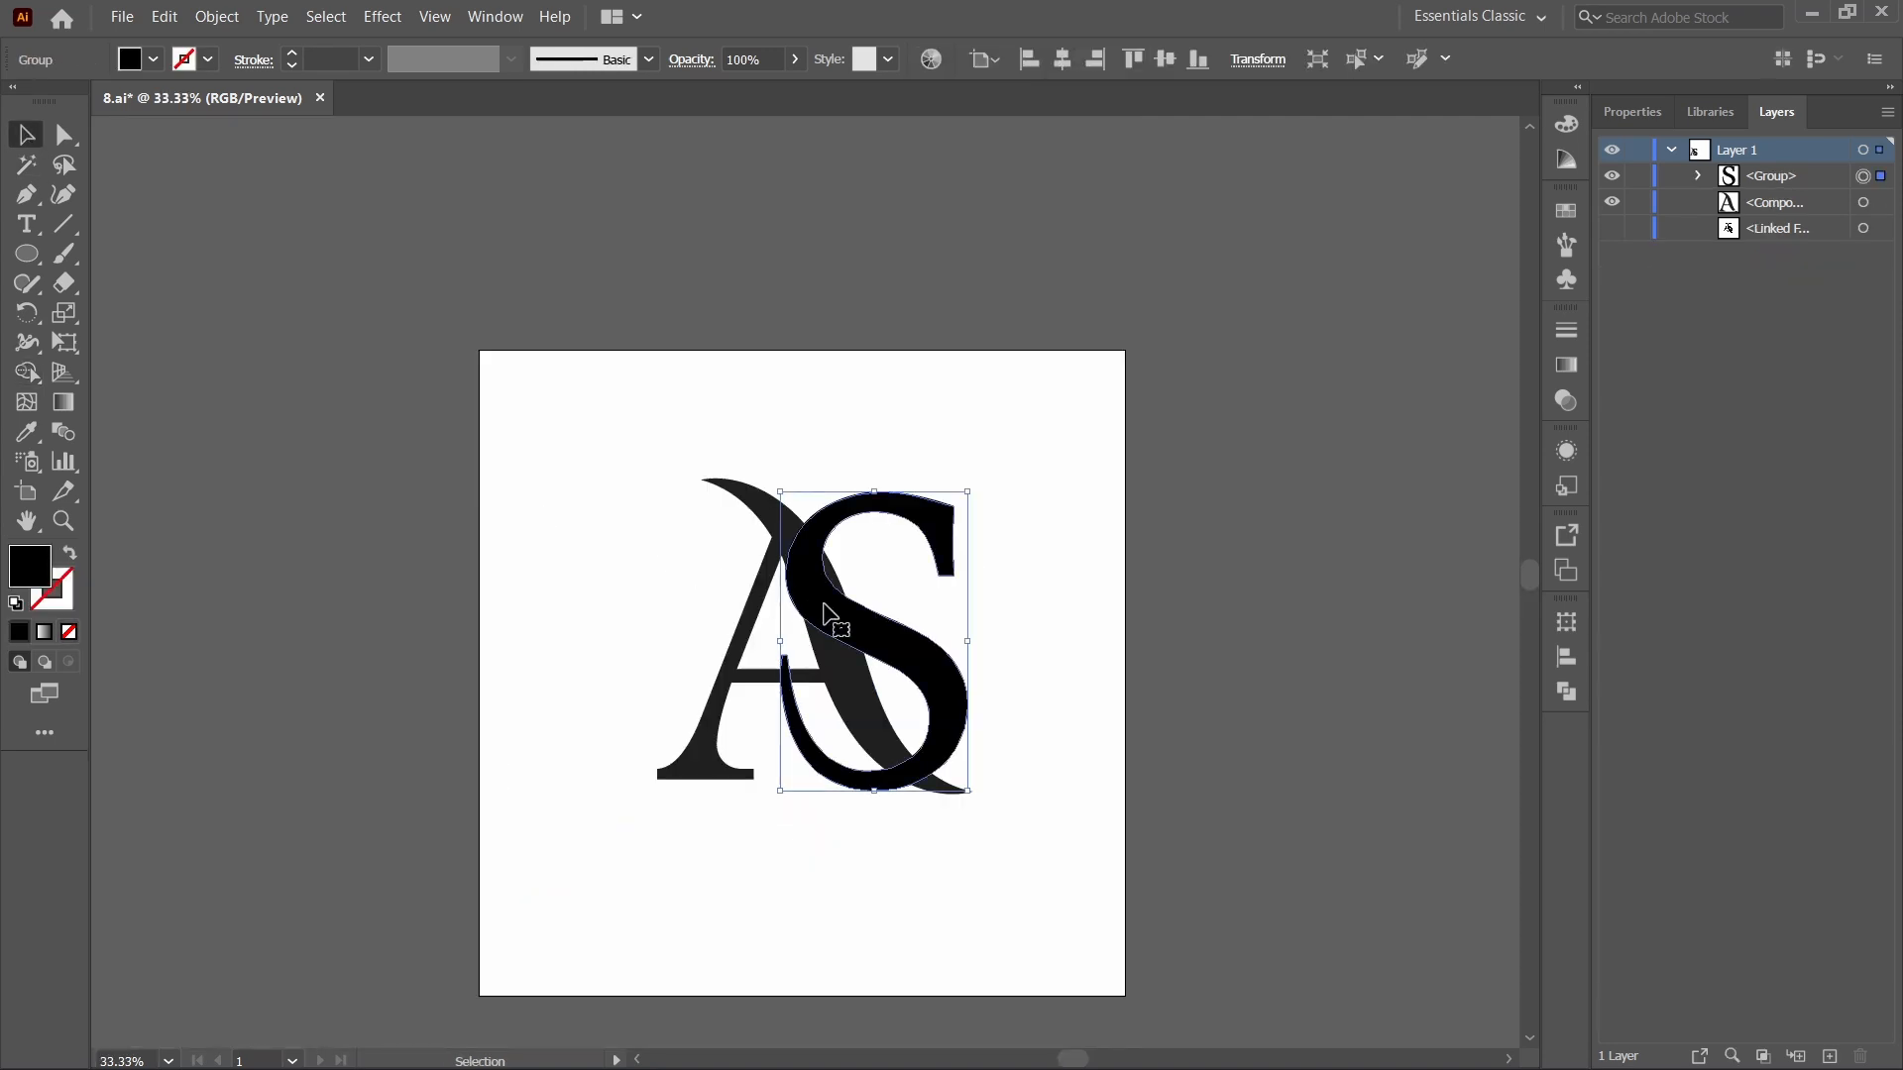
left_click(206, 21)
mouse_move(297, 588)
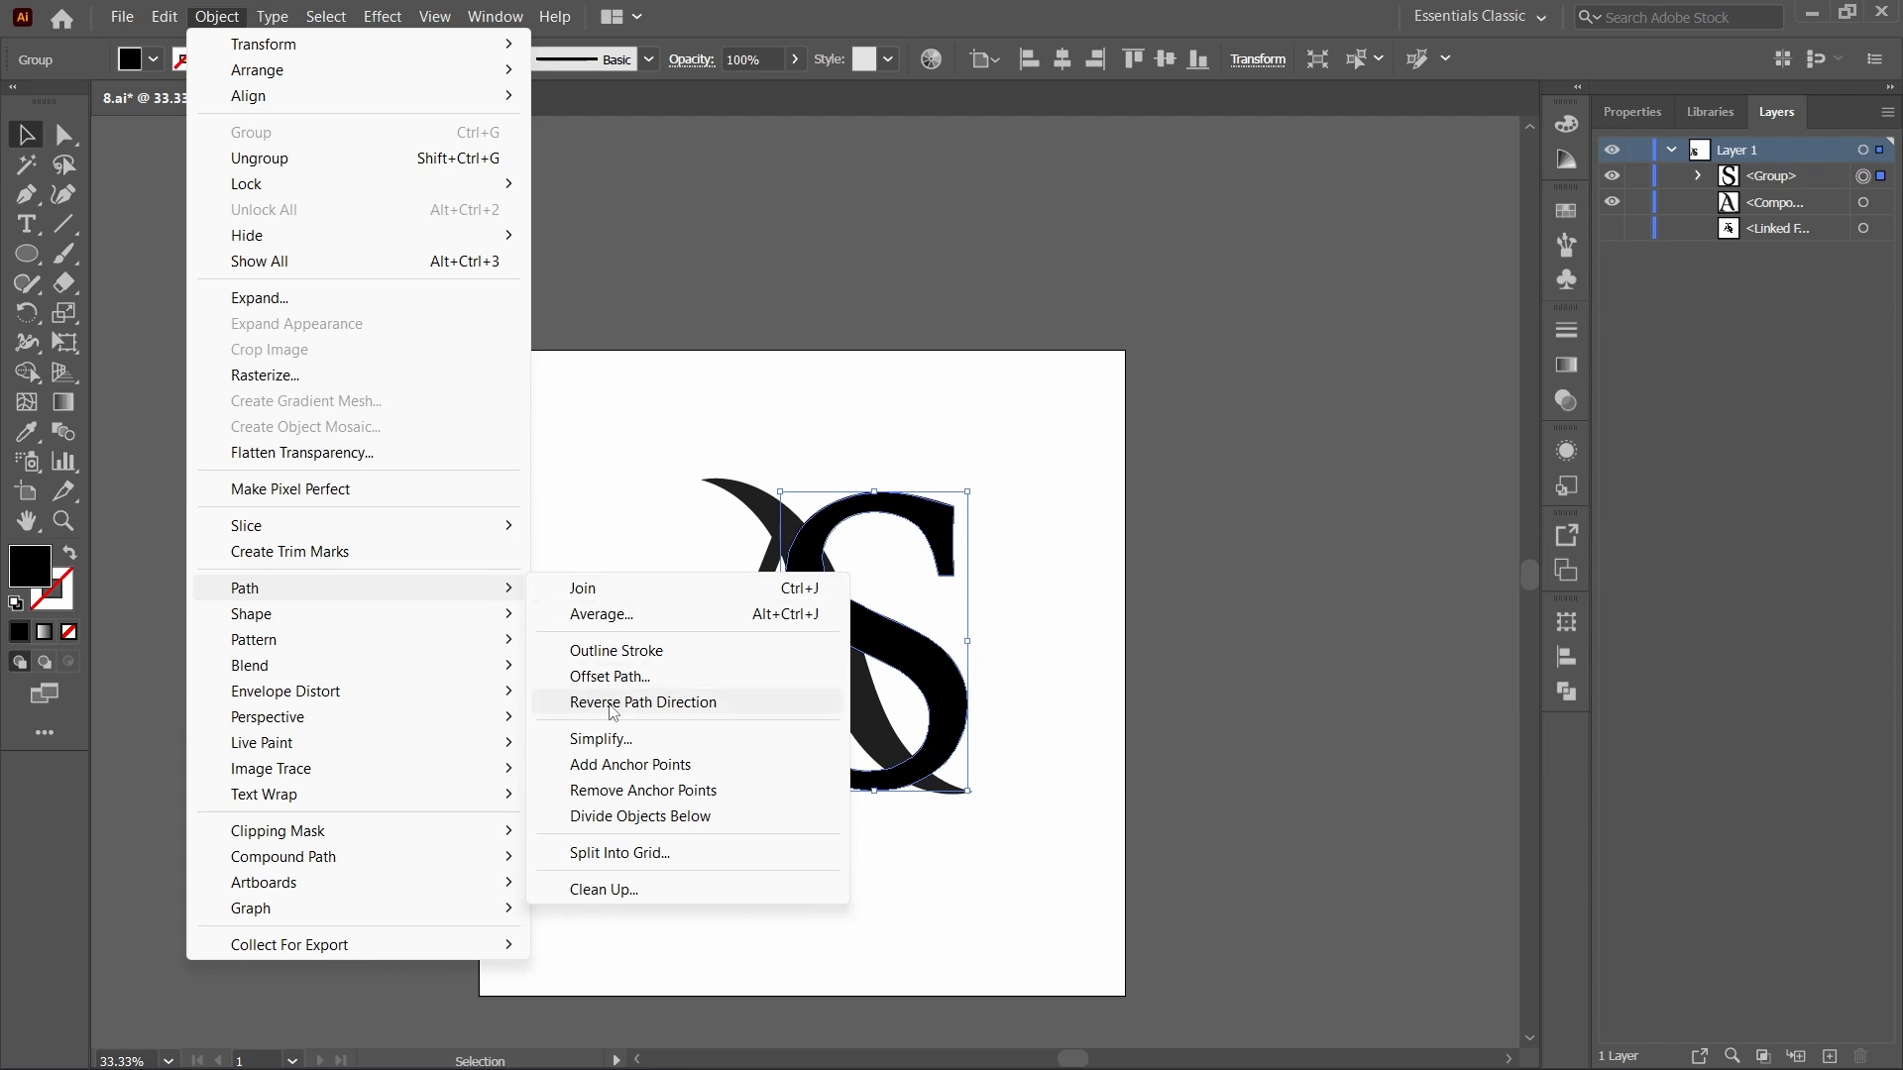
left_click(610, 676)
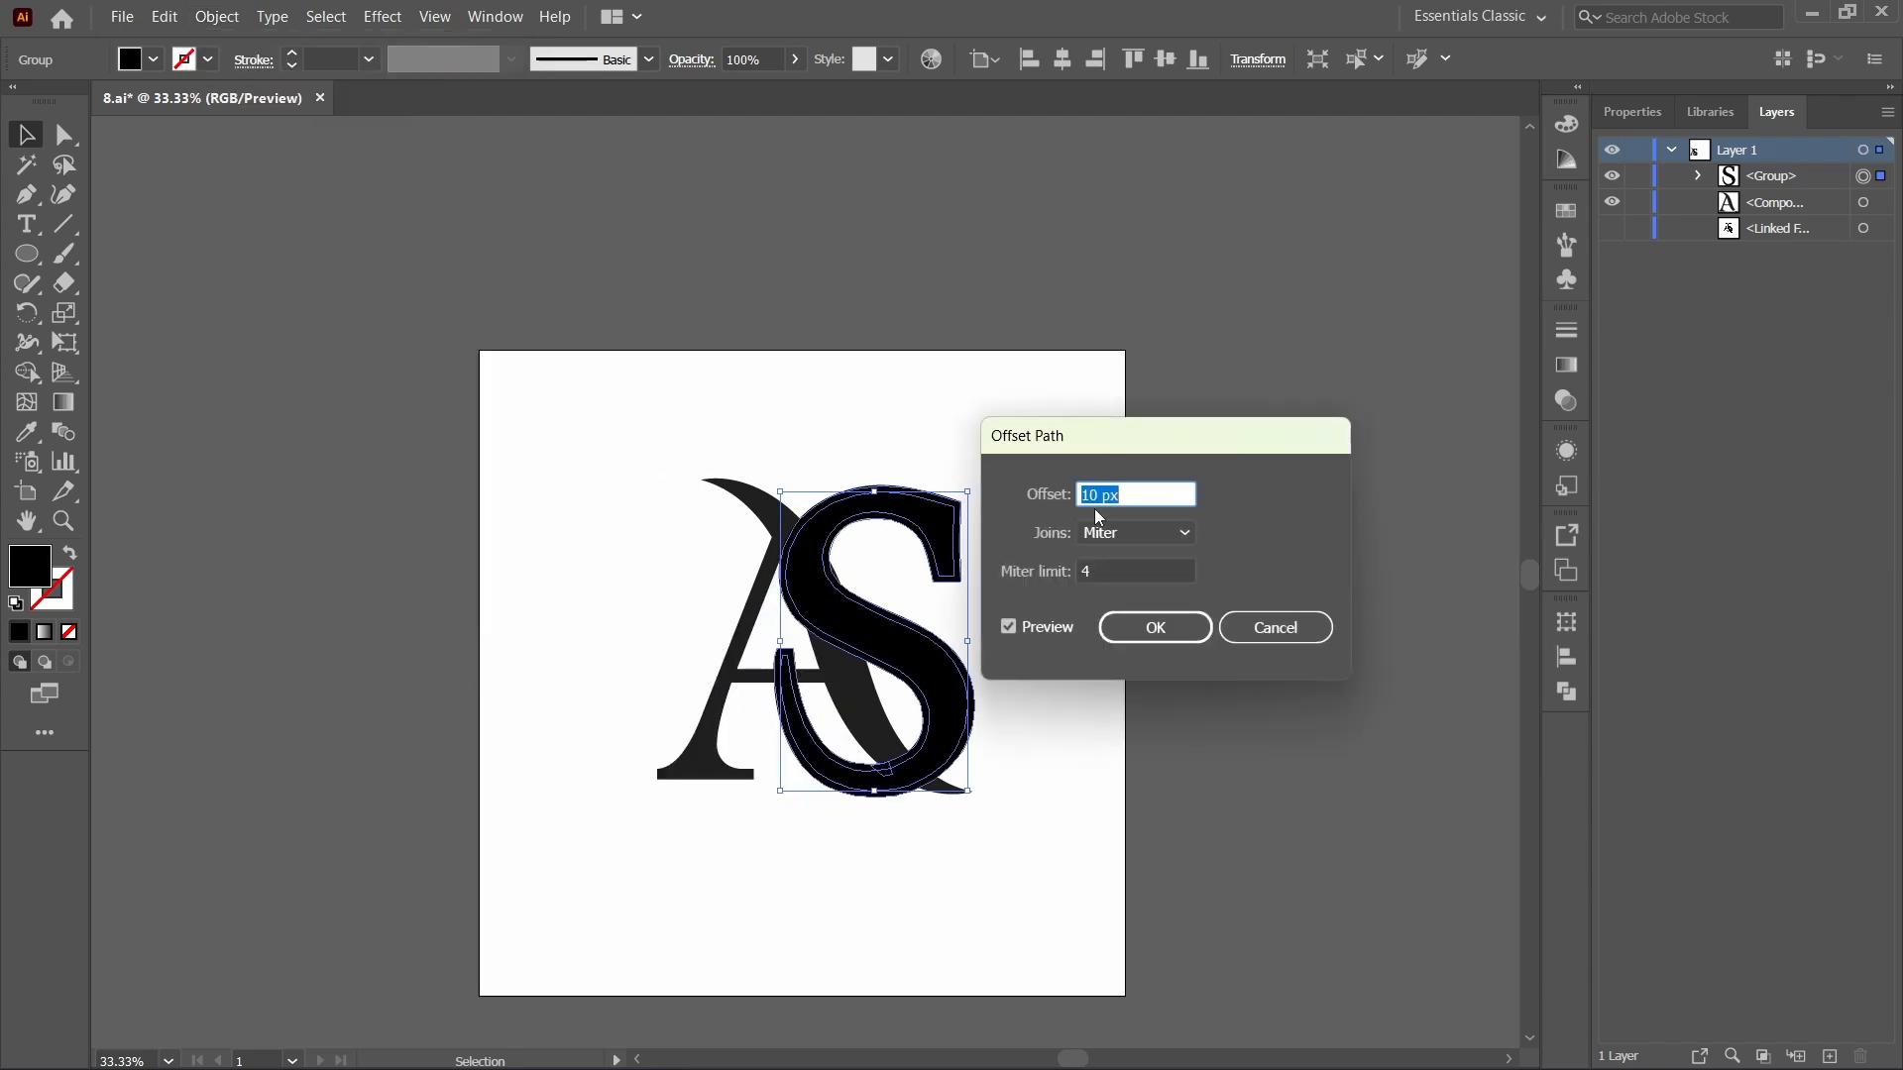
left_click(1156, 630)
Divide the overlapping A, S and offset shapes with Pathfinder, and ungroup the resulting pieces.
left_click_drag(1054, 523, 714, 837)
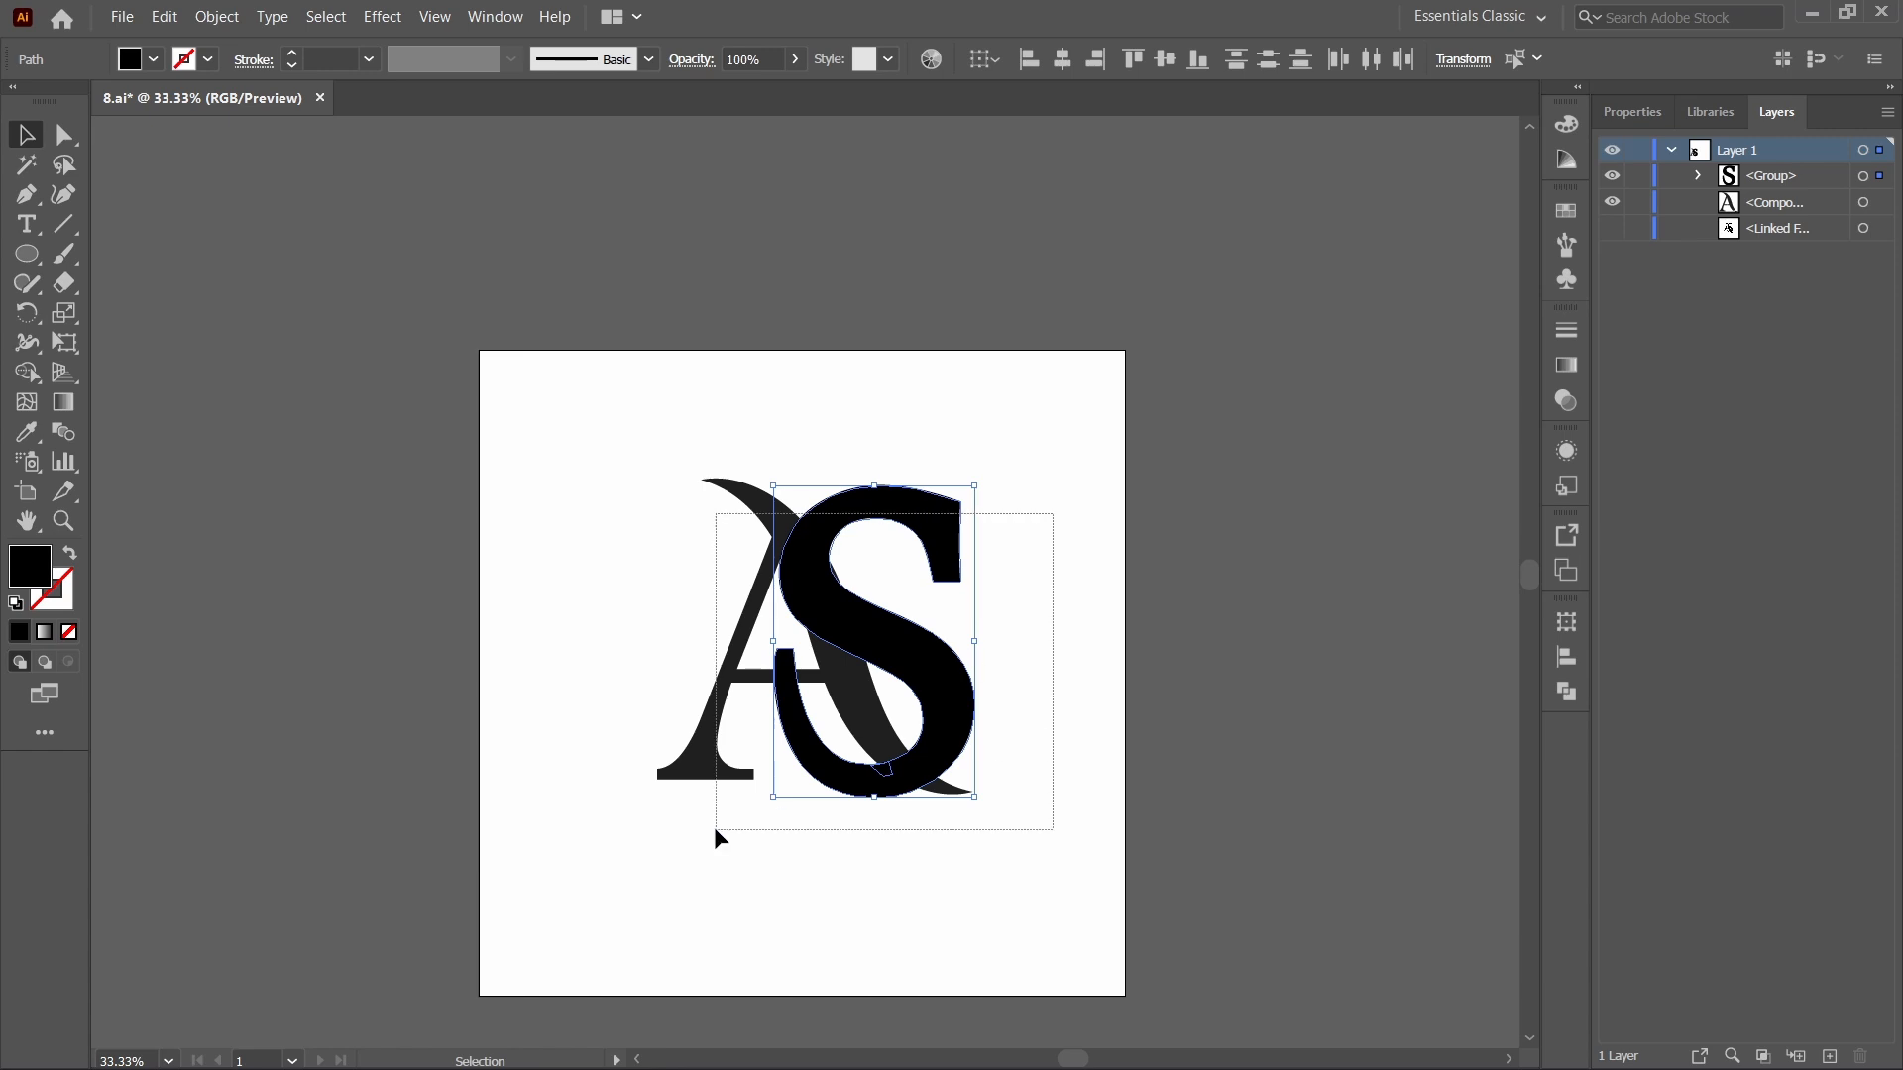
left_click(1565, 692)
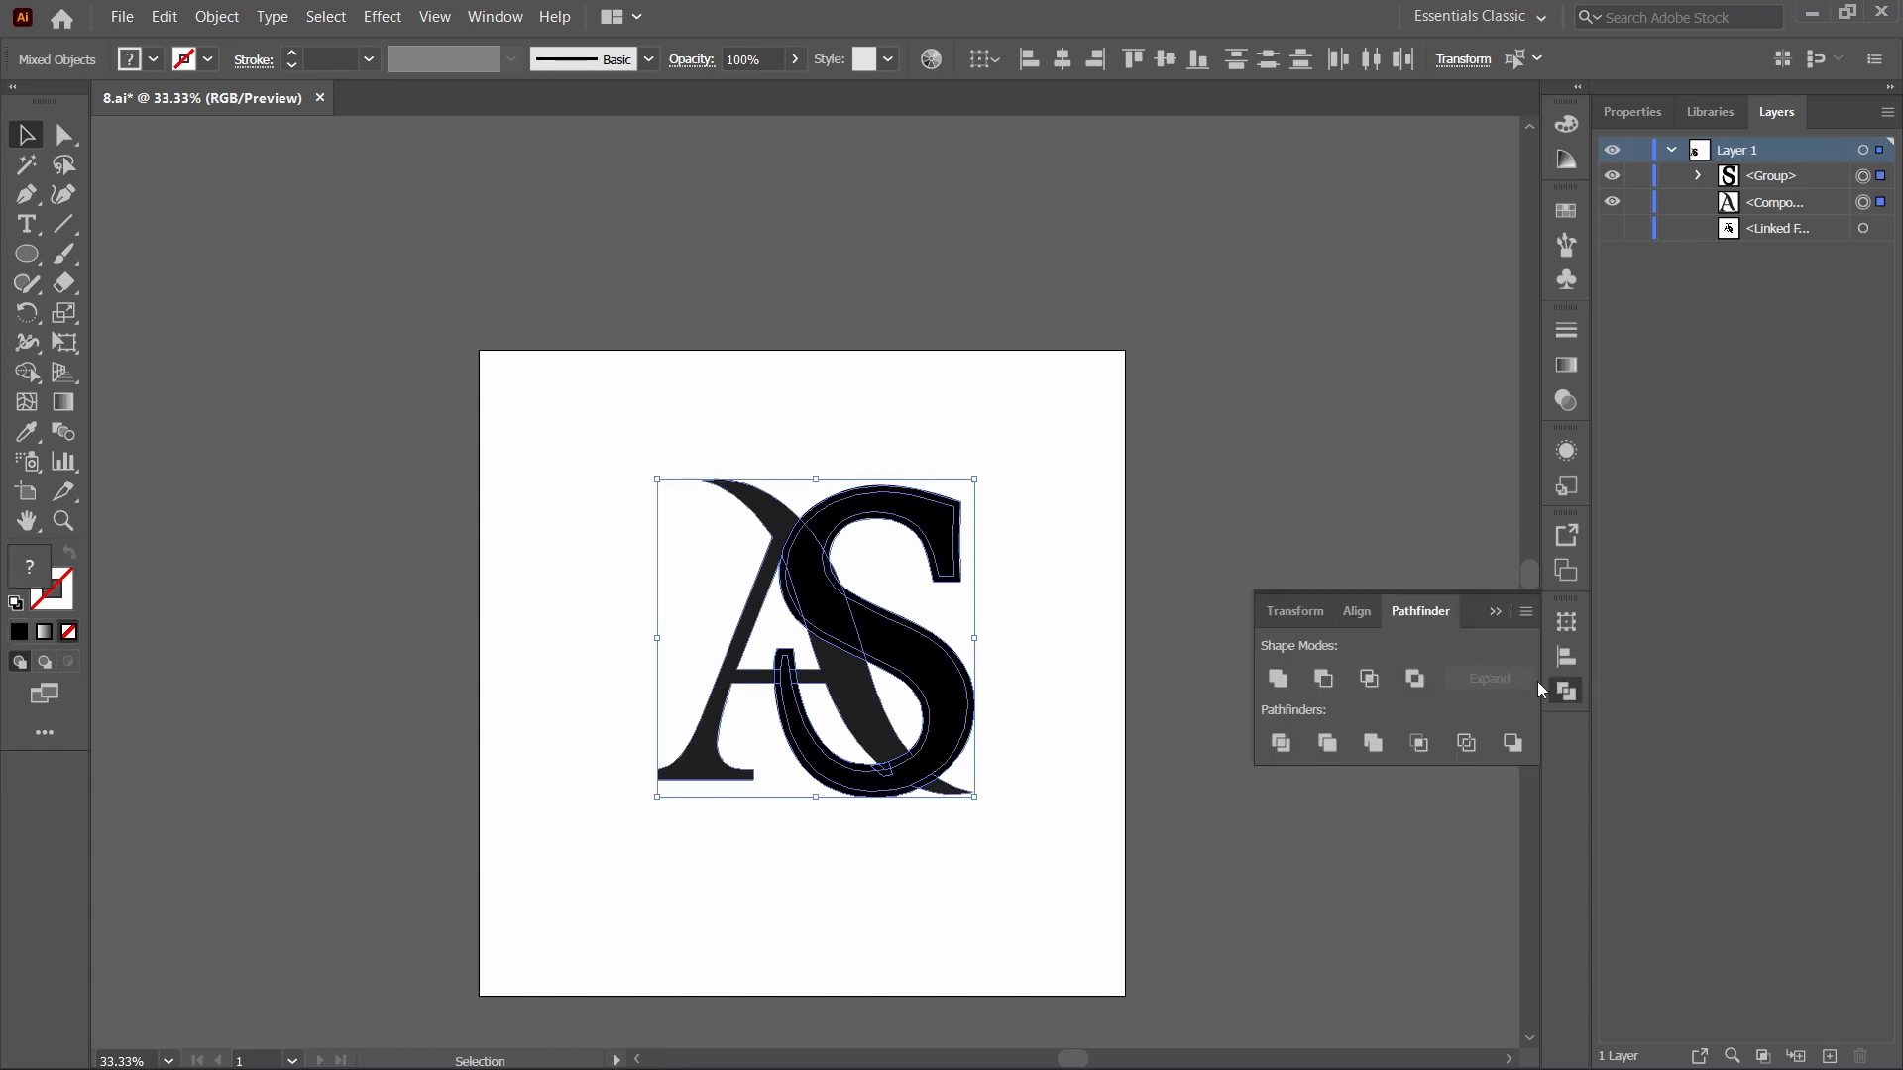
left_click(1281, 742)
right_click(885, 613)
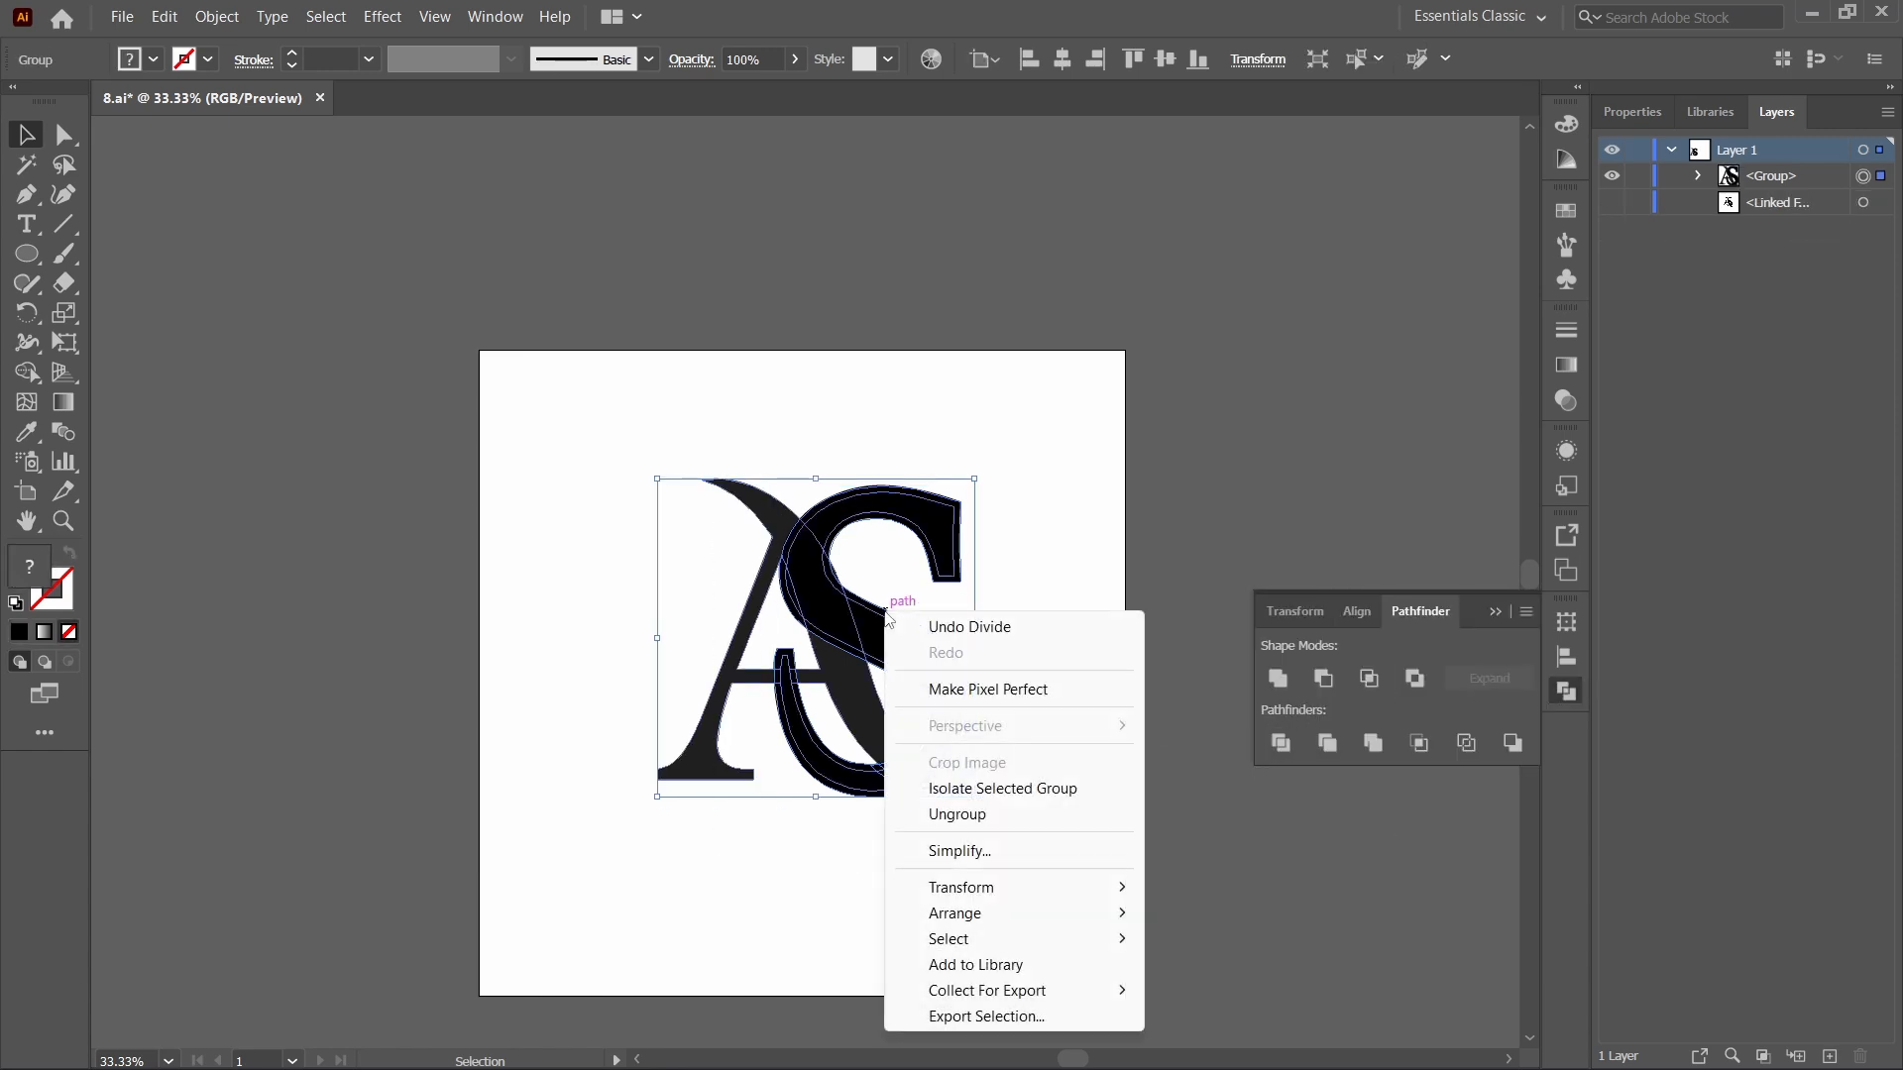
left_click(954, 814)
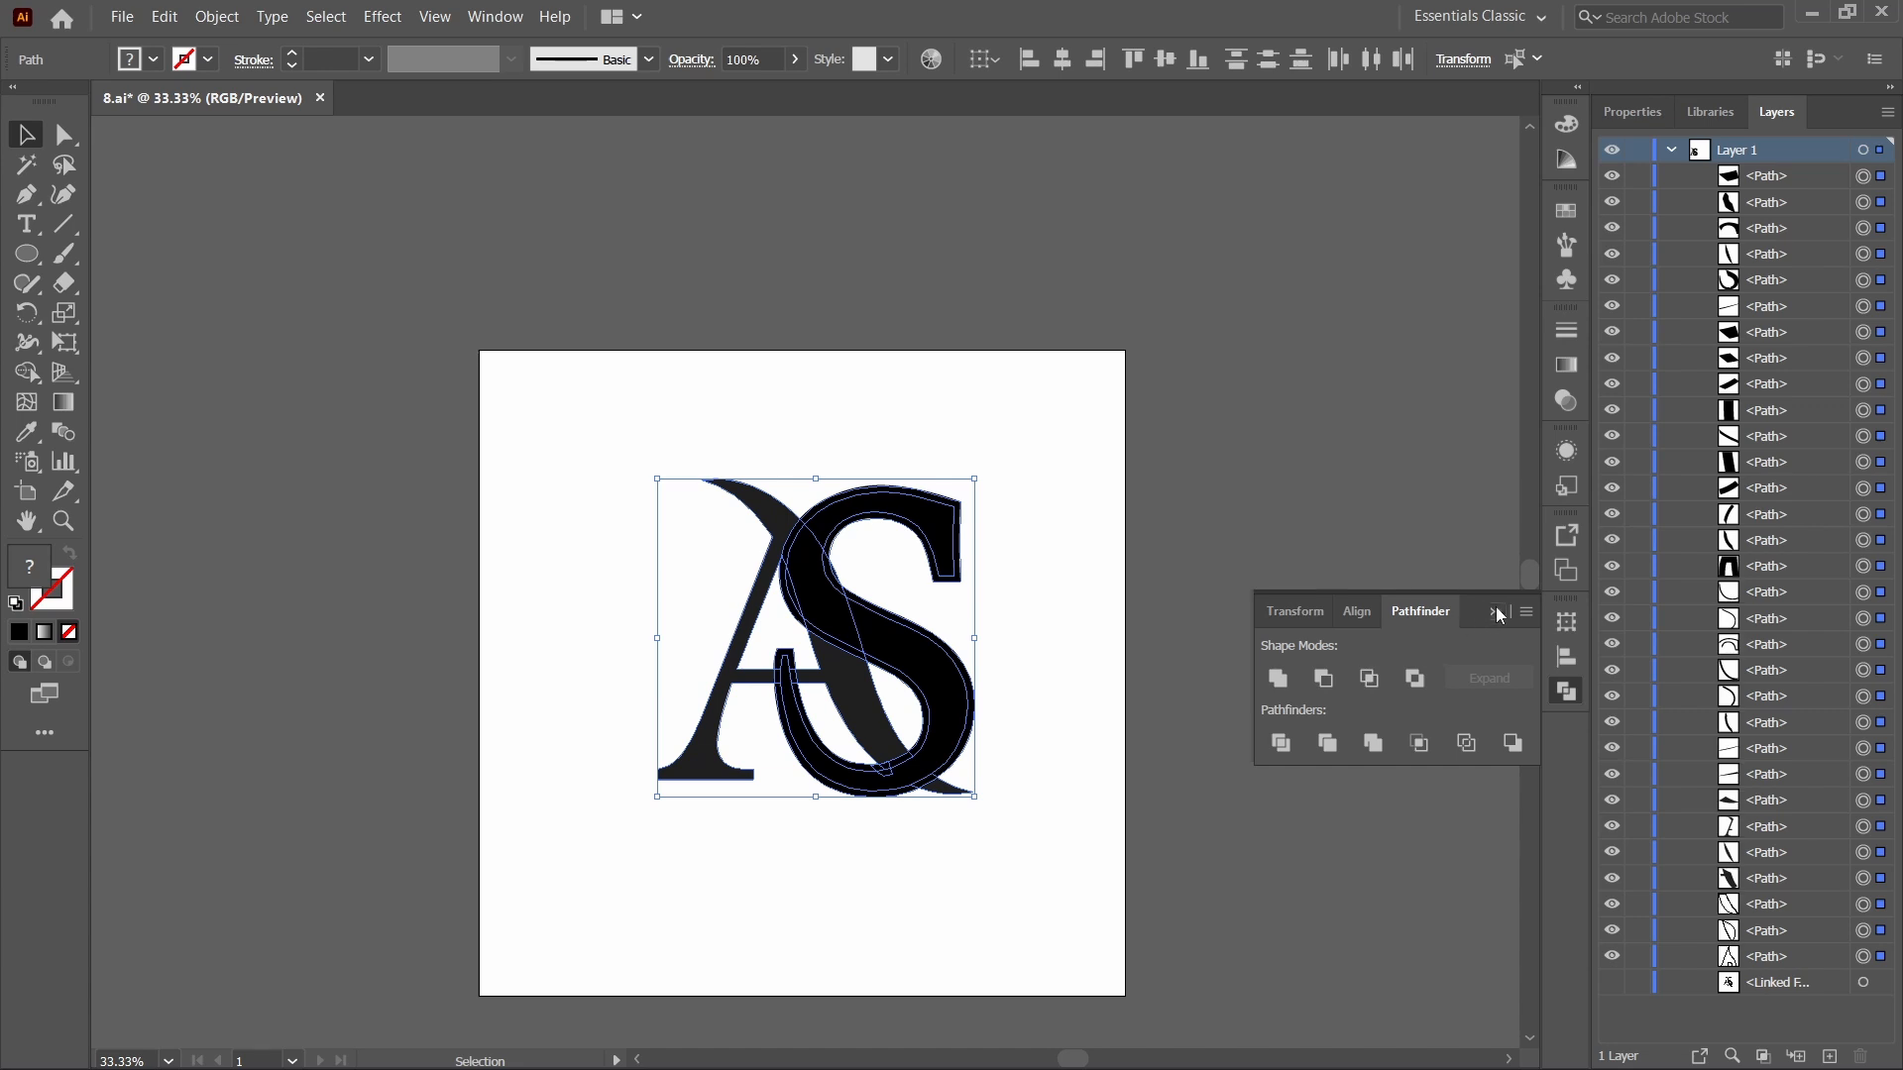
left_click(1132, 580)
Delete the offset strips around the S's upper bowl and along the outer edge of its lower curve.
scroll(807, 581, "up", 2)
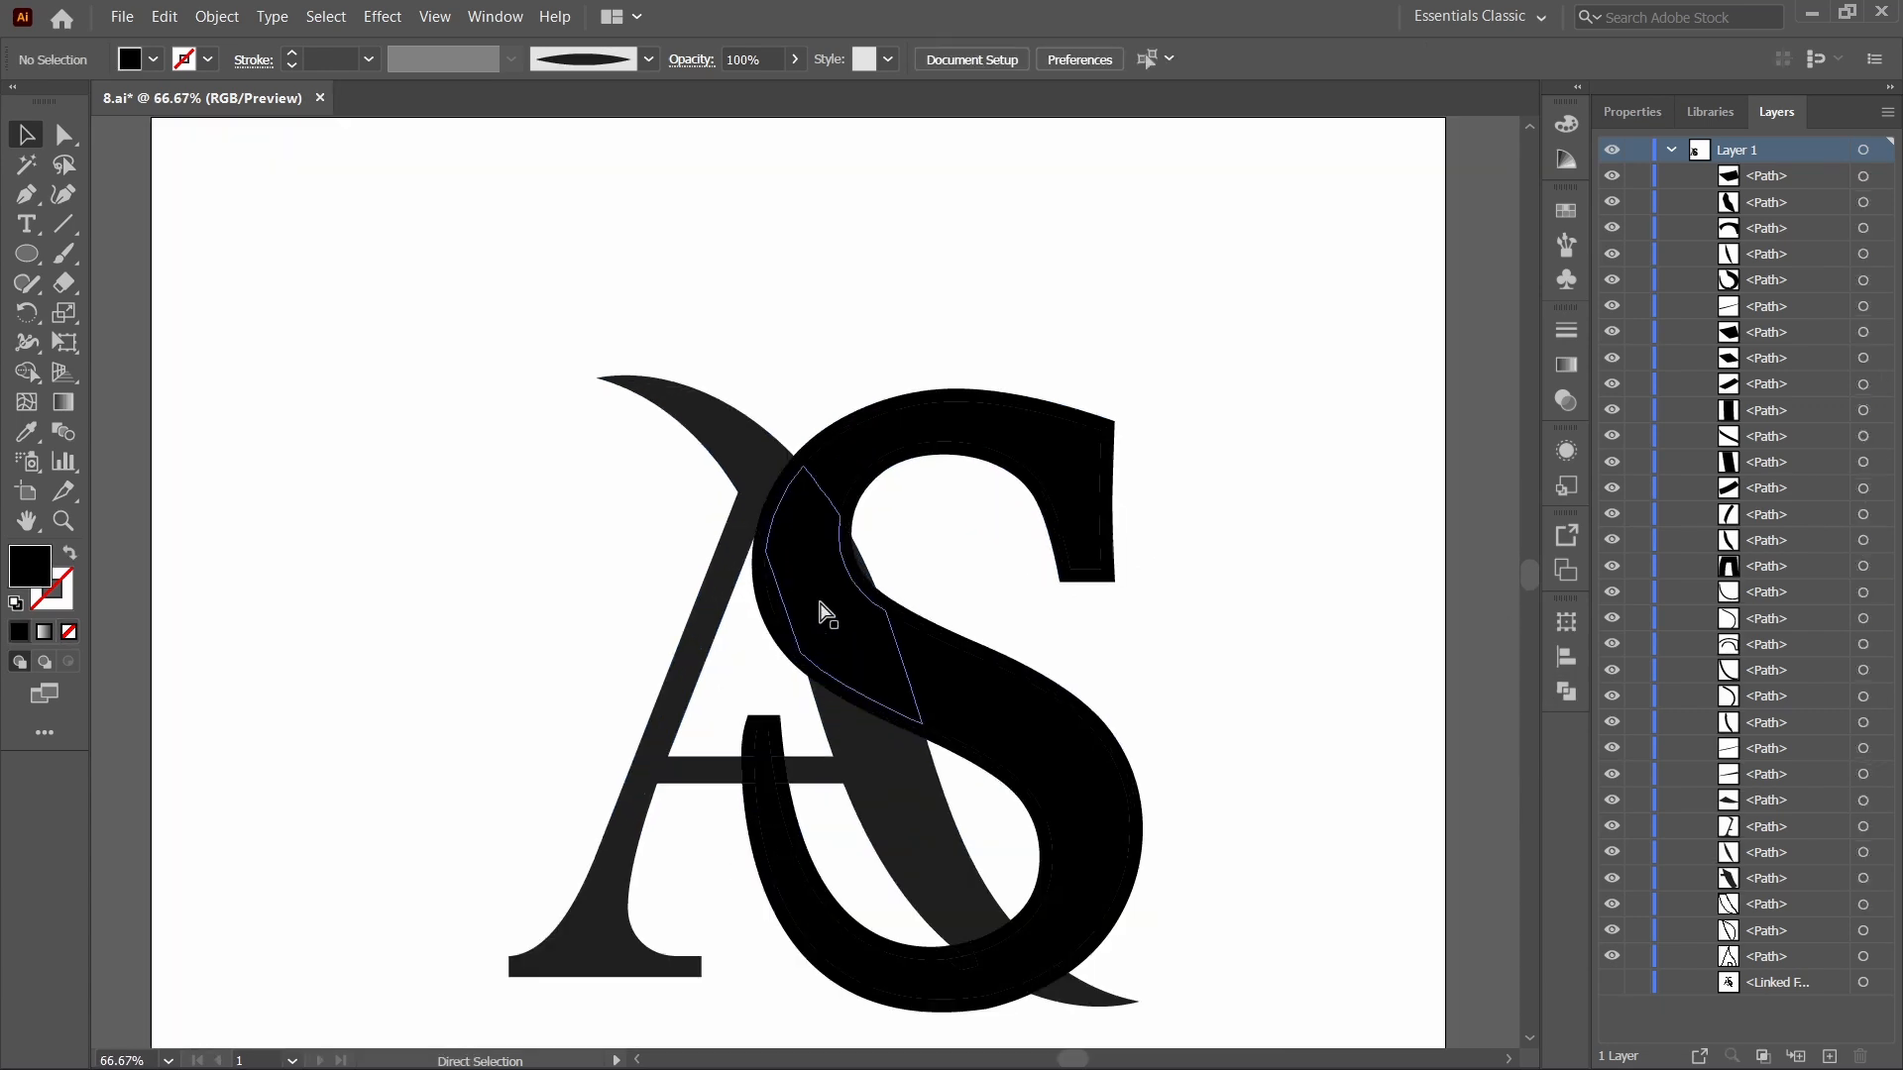
left_click(820, 454)
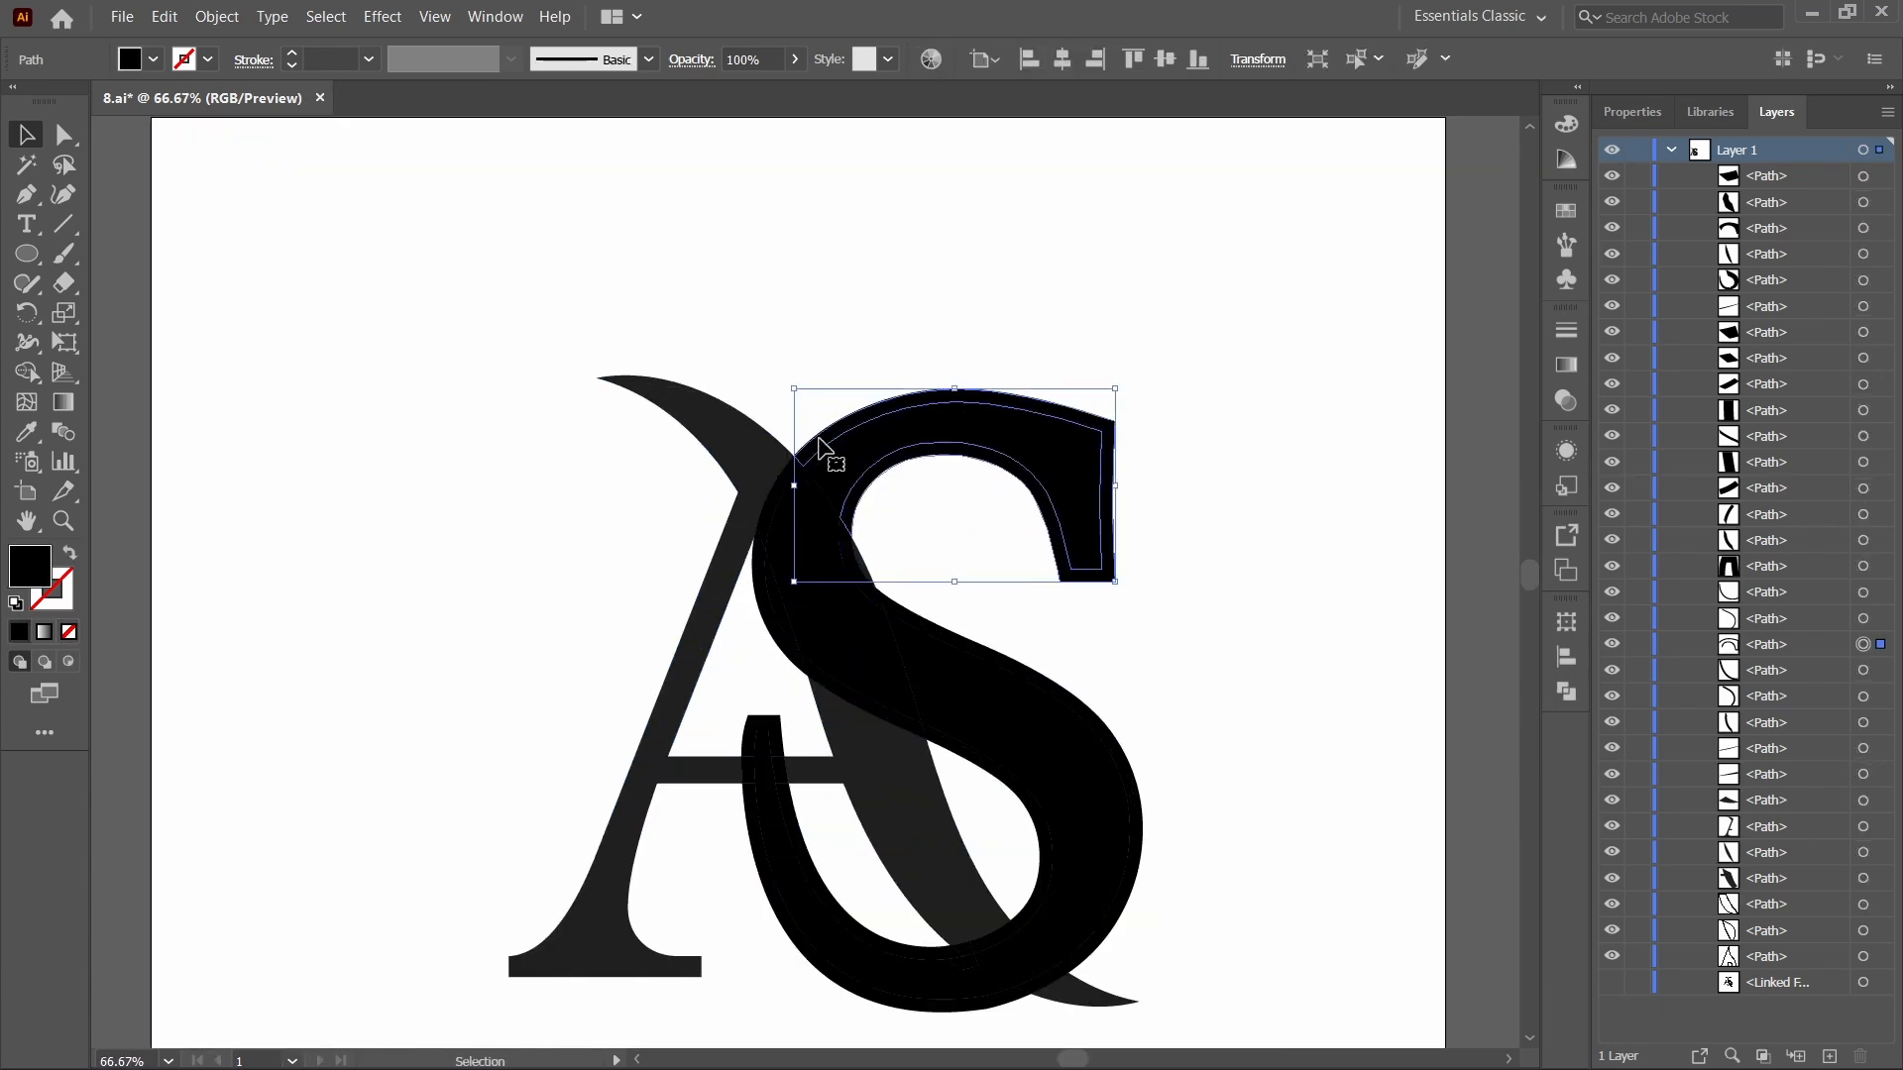
key("Delete")
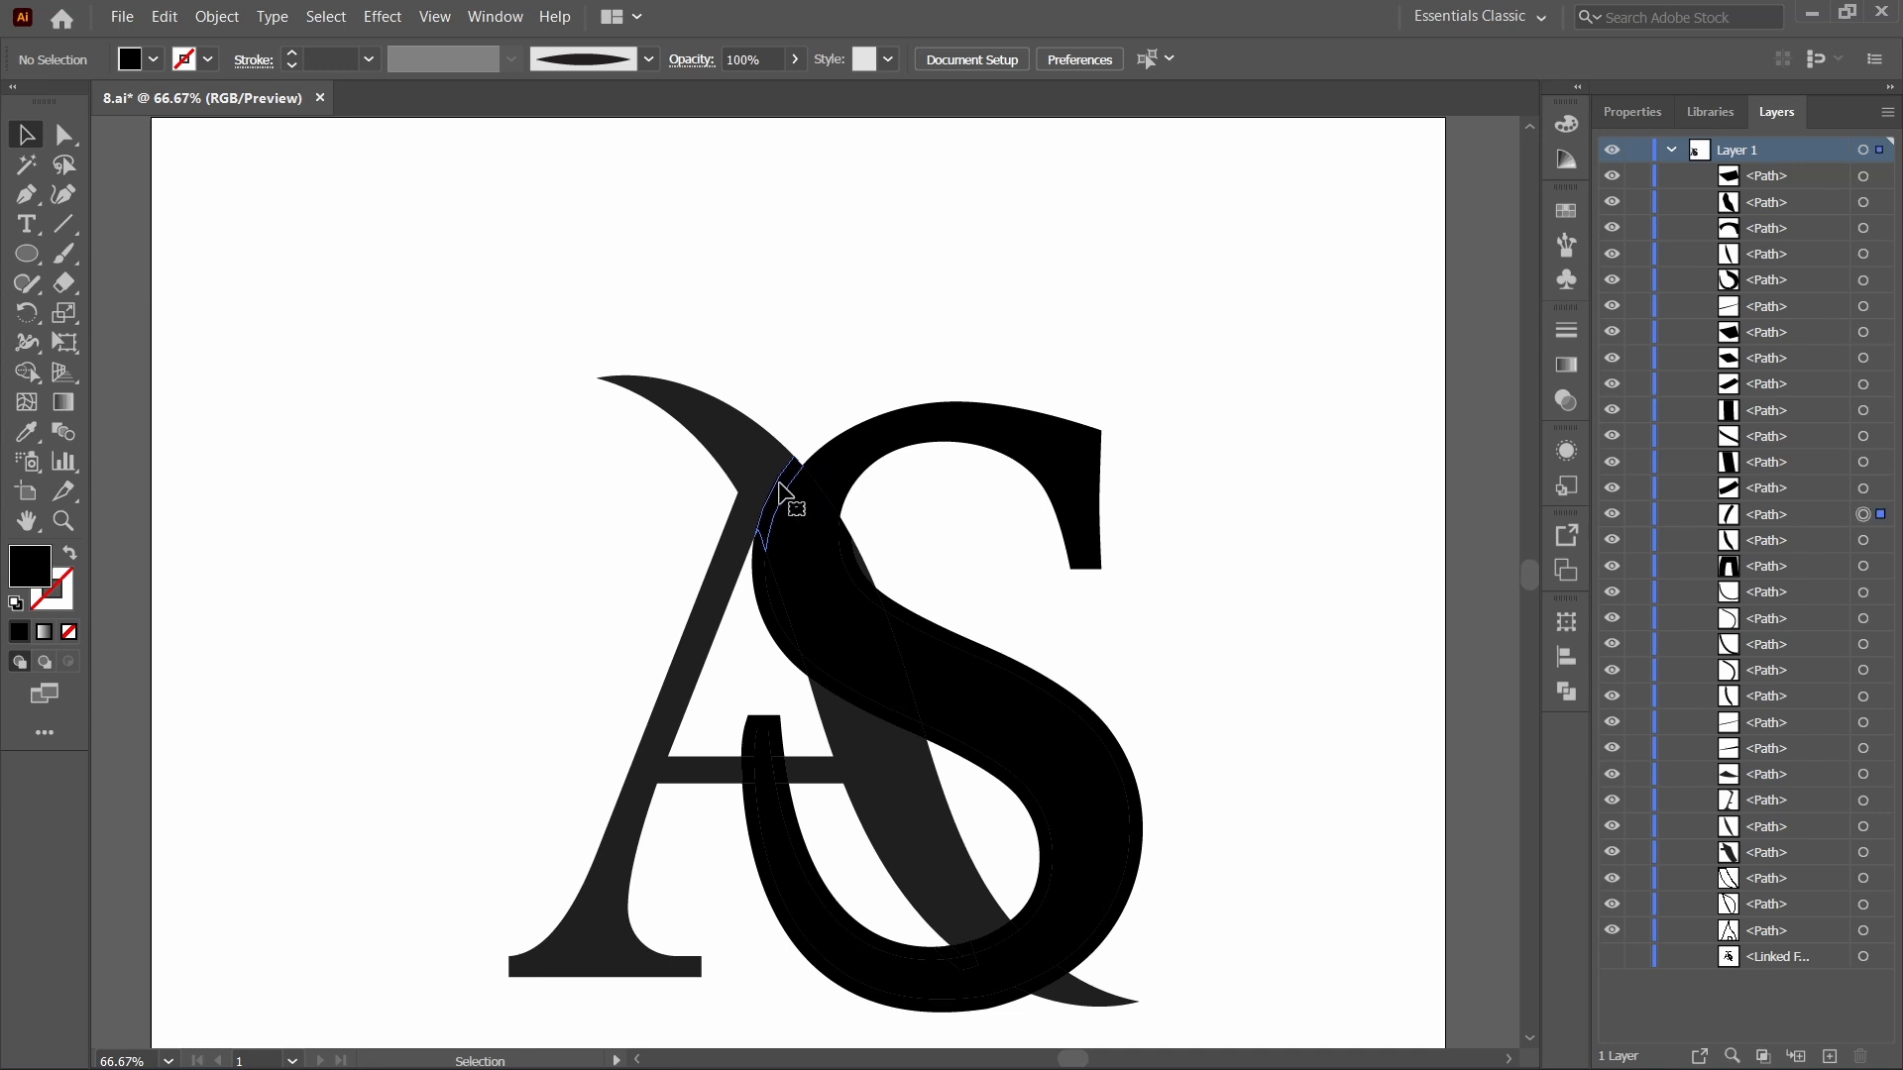
left_click(766, 545)
key("Delete")
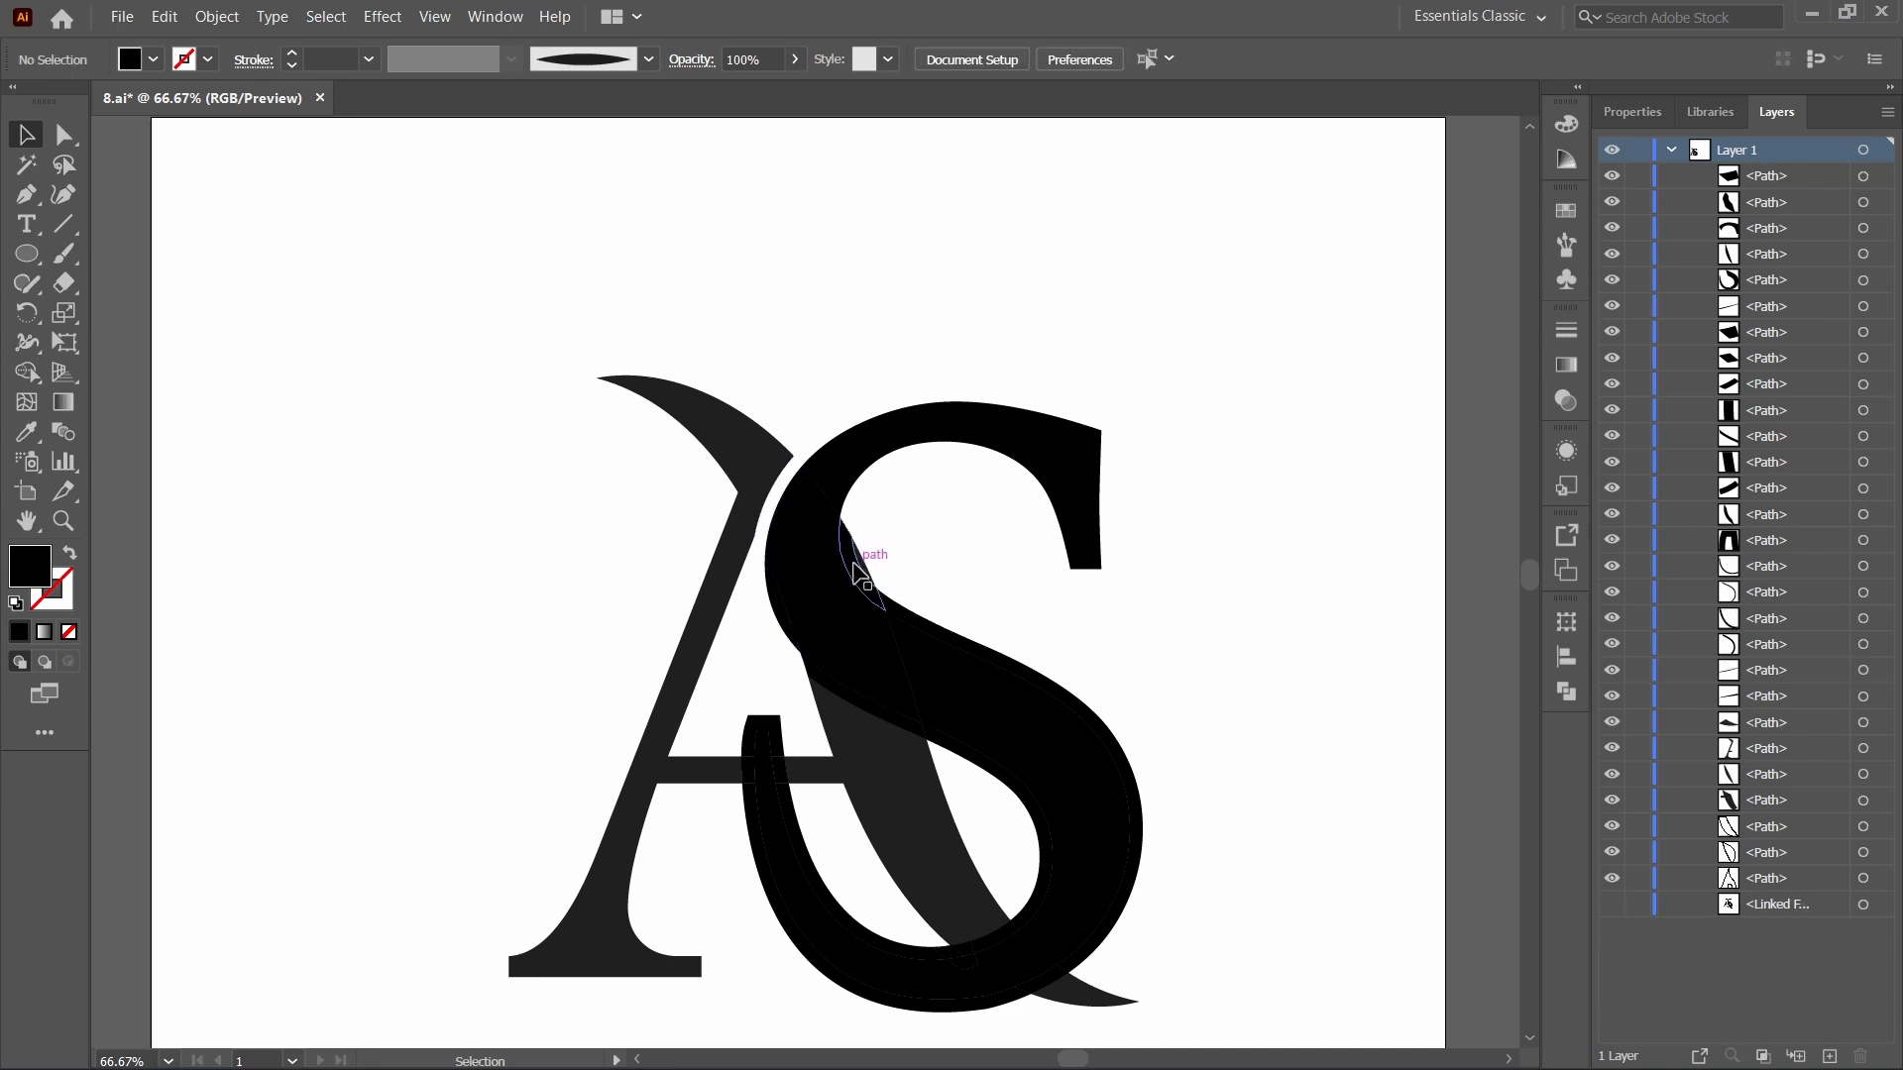
left_click(858, 575)
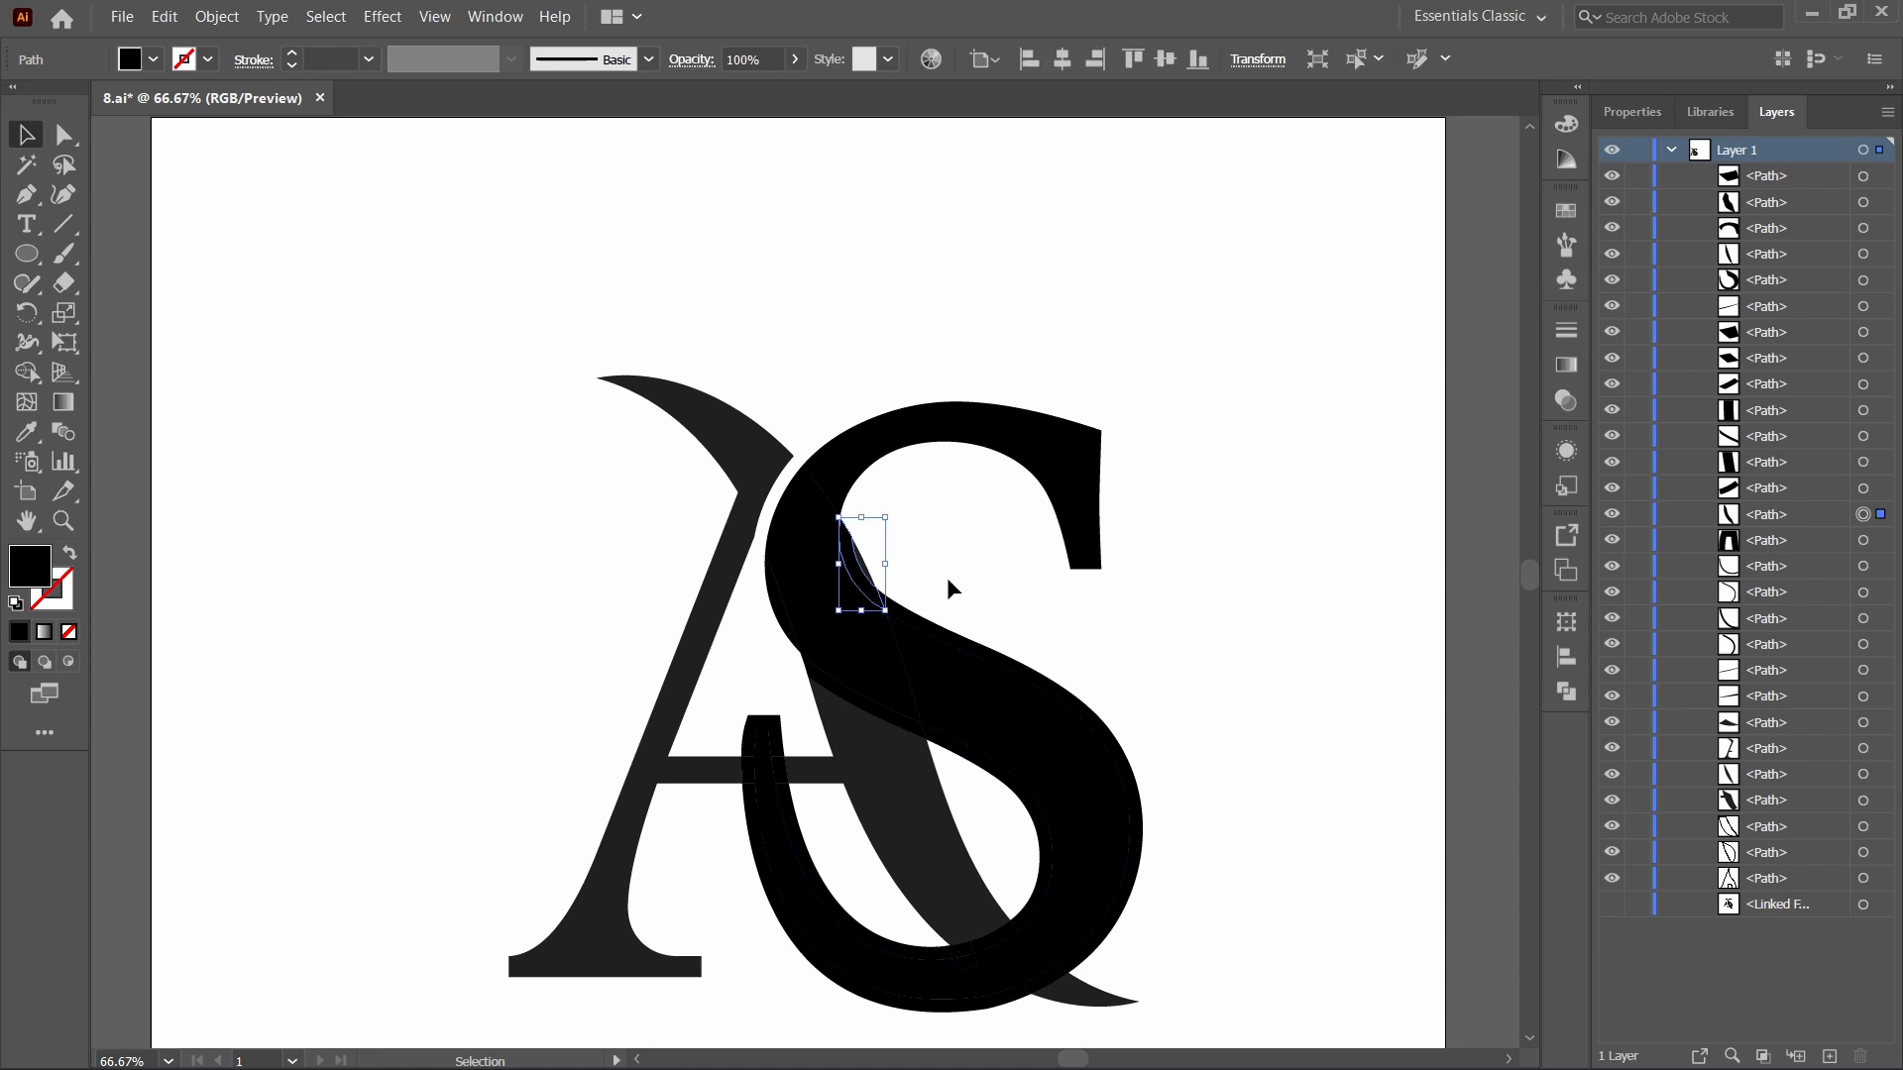
key("Delete")
left_click(912, 617)
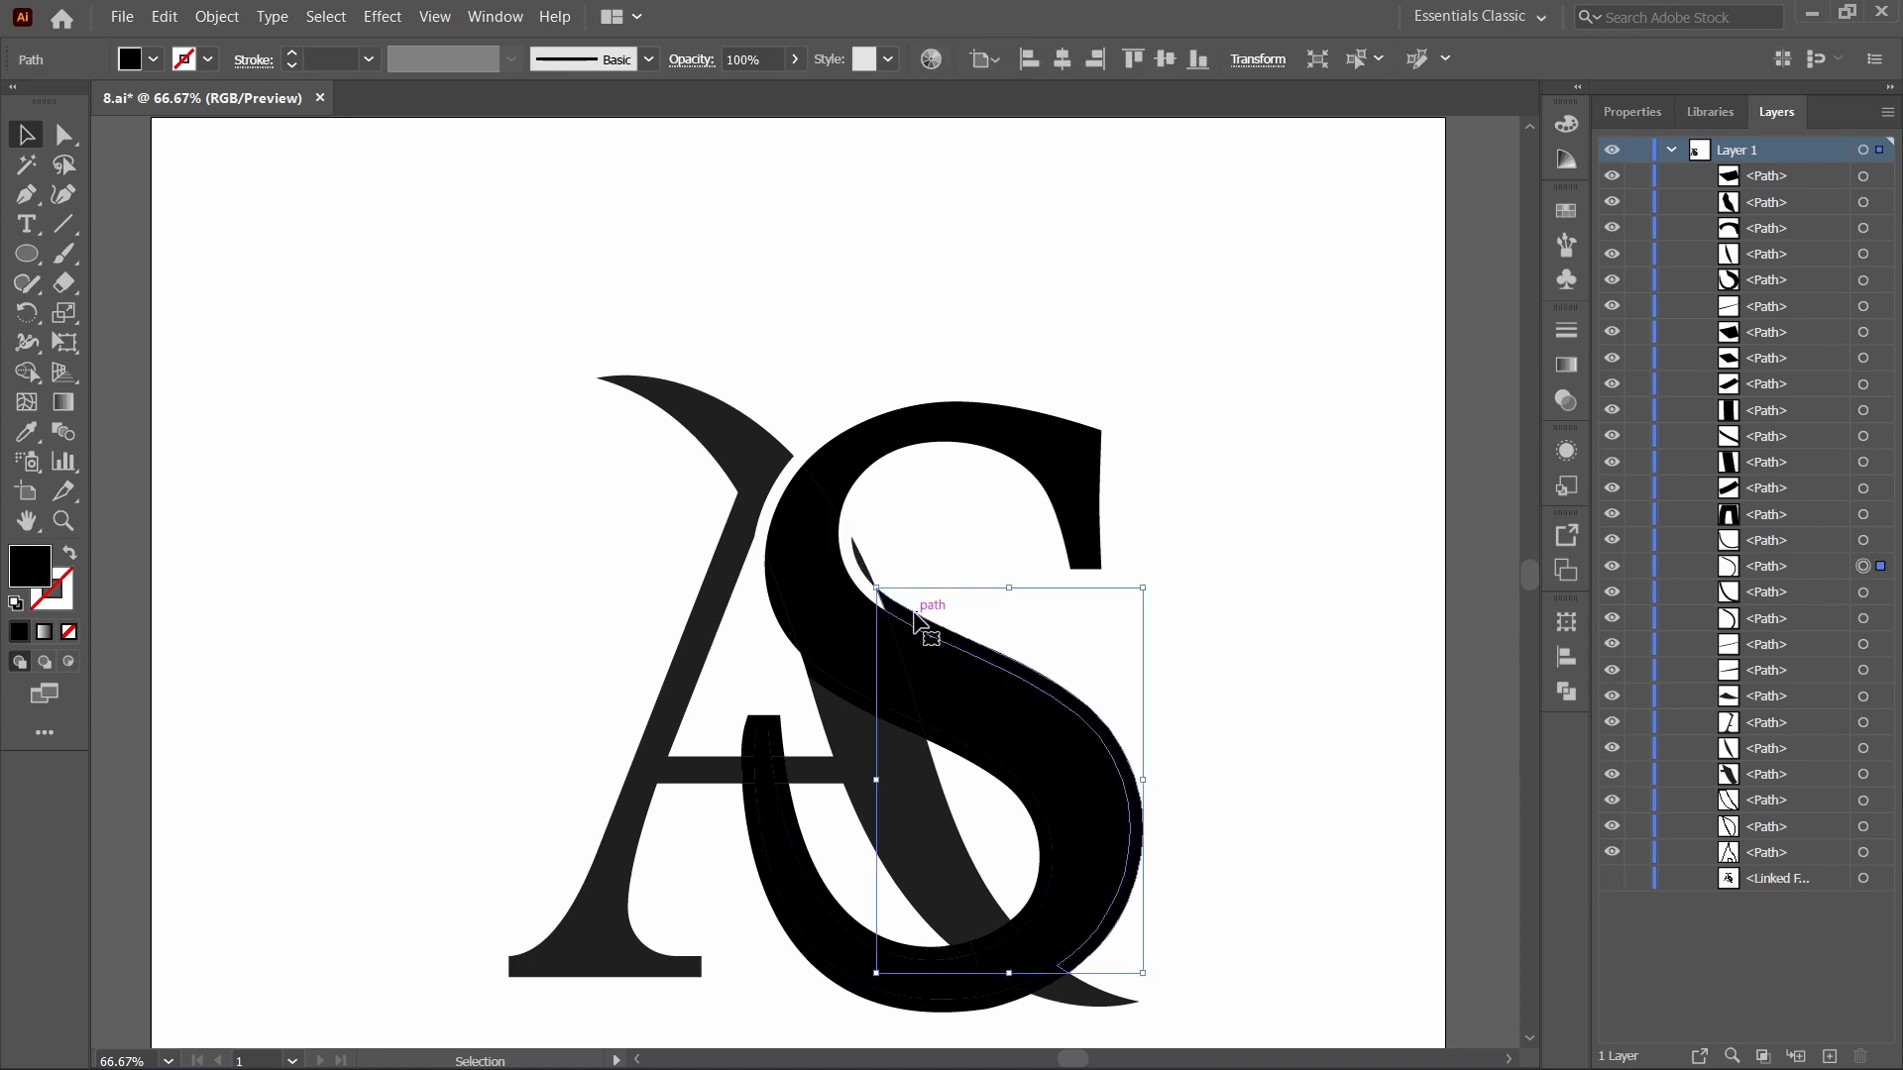
key("Delete")
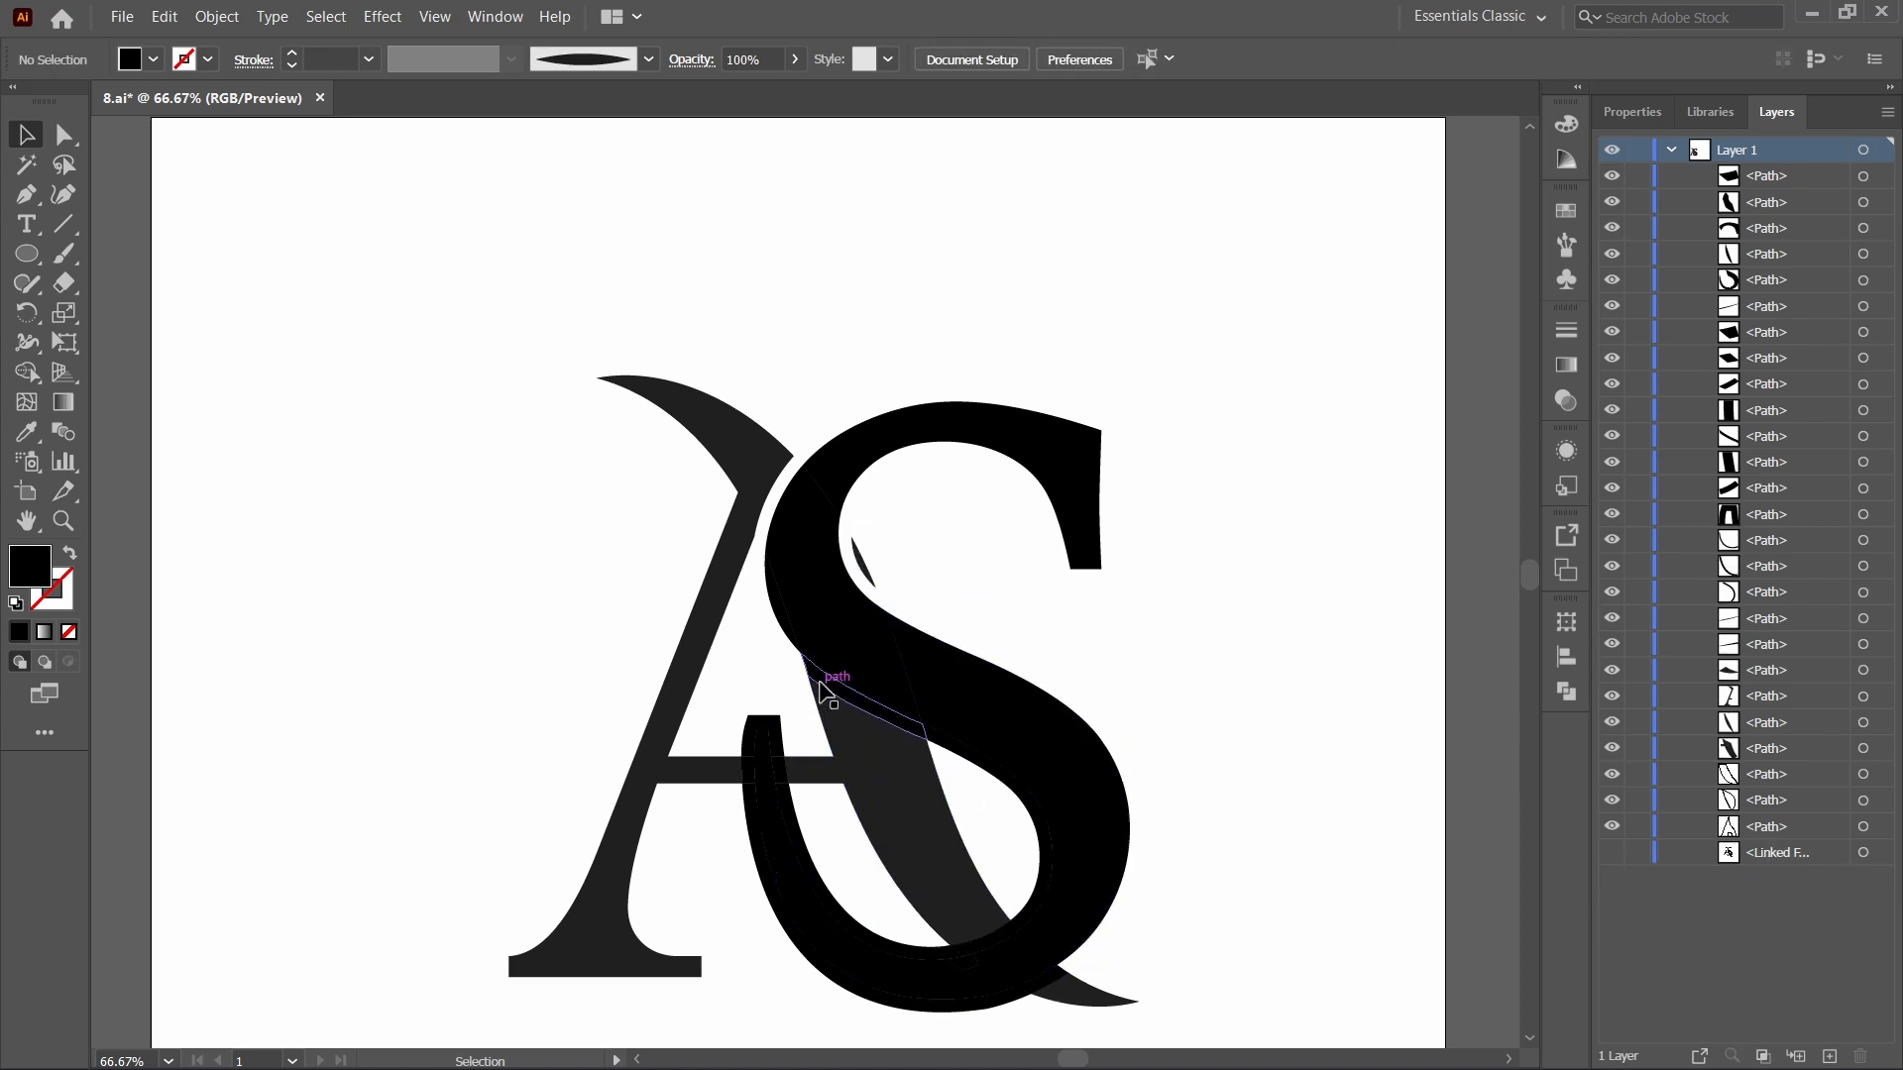
Delete the offset strips beneath the S's diagonal and along the inner right side of its lower bowl.
left_click(821, 686)
key("Delete")
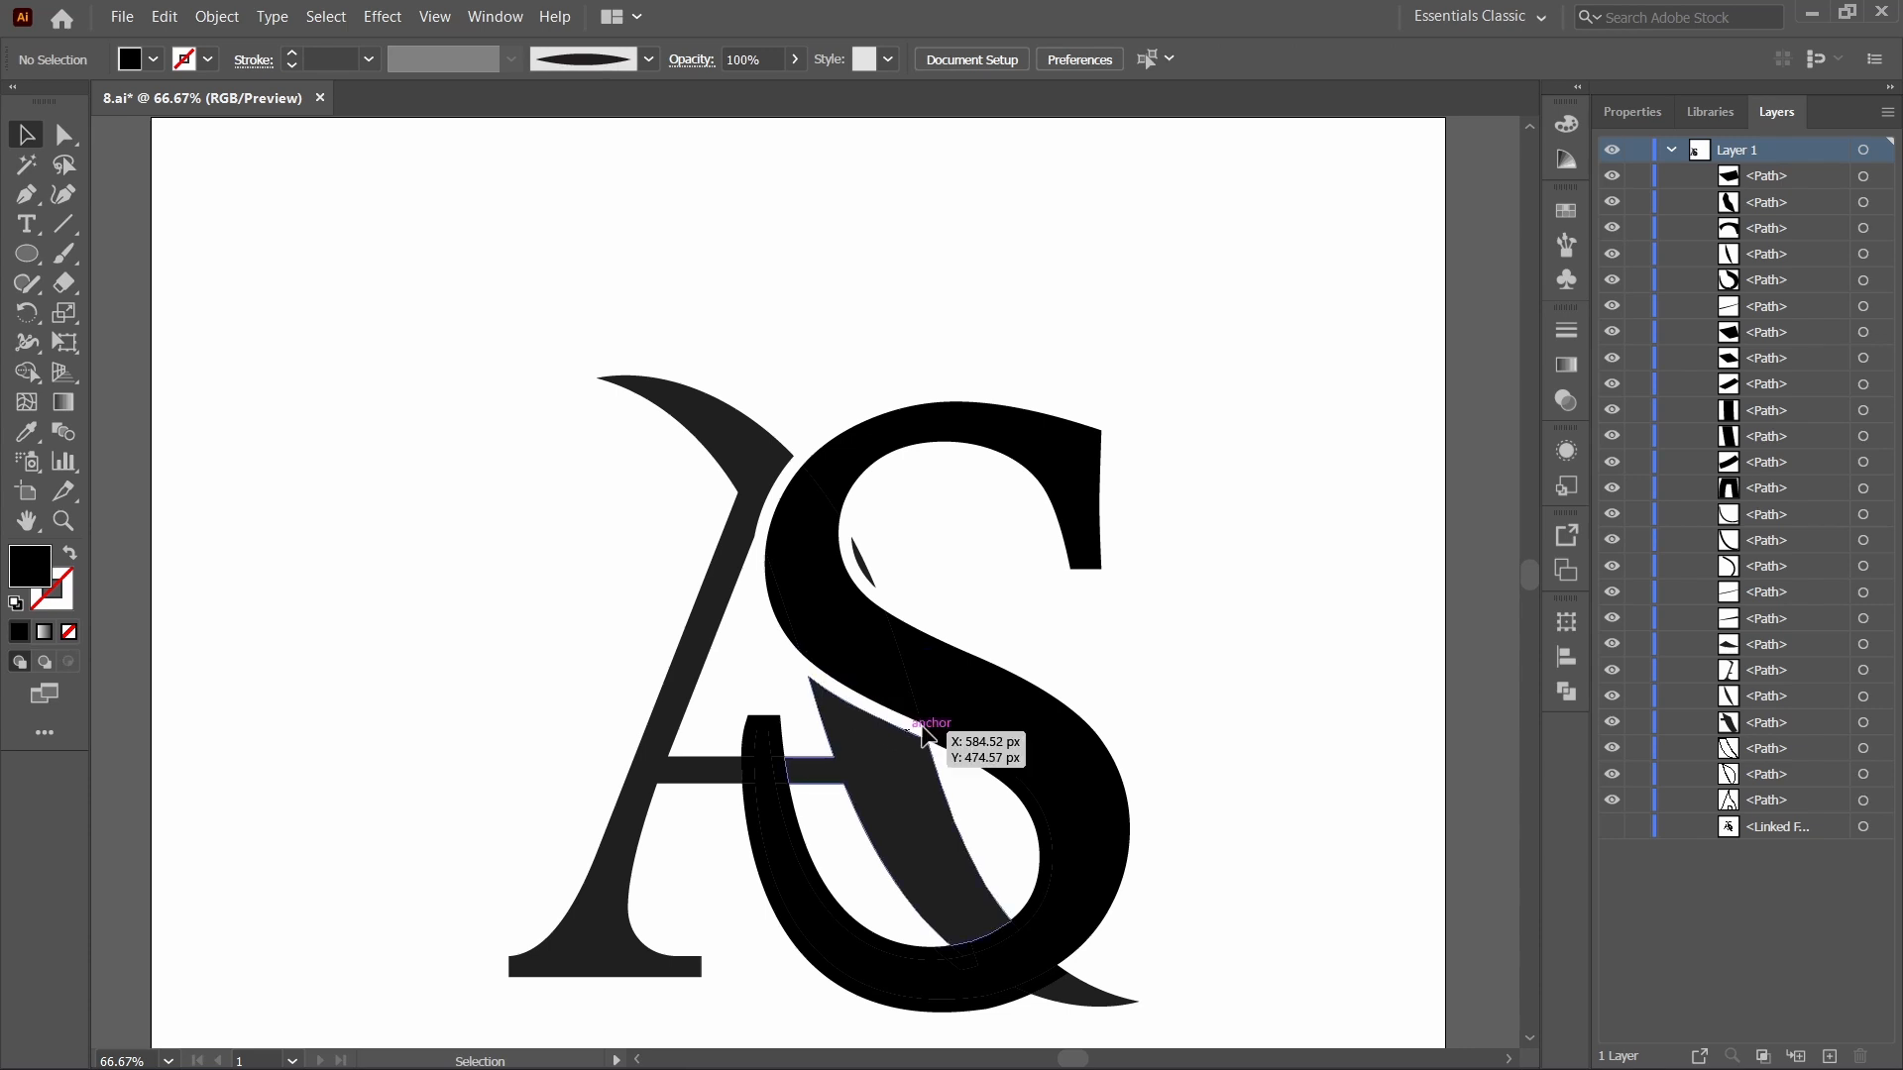
left_click(943, 743)
key("Delete")
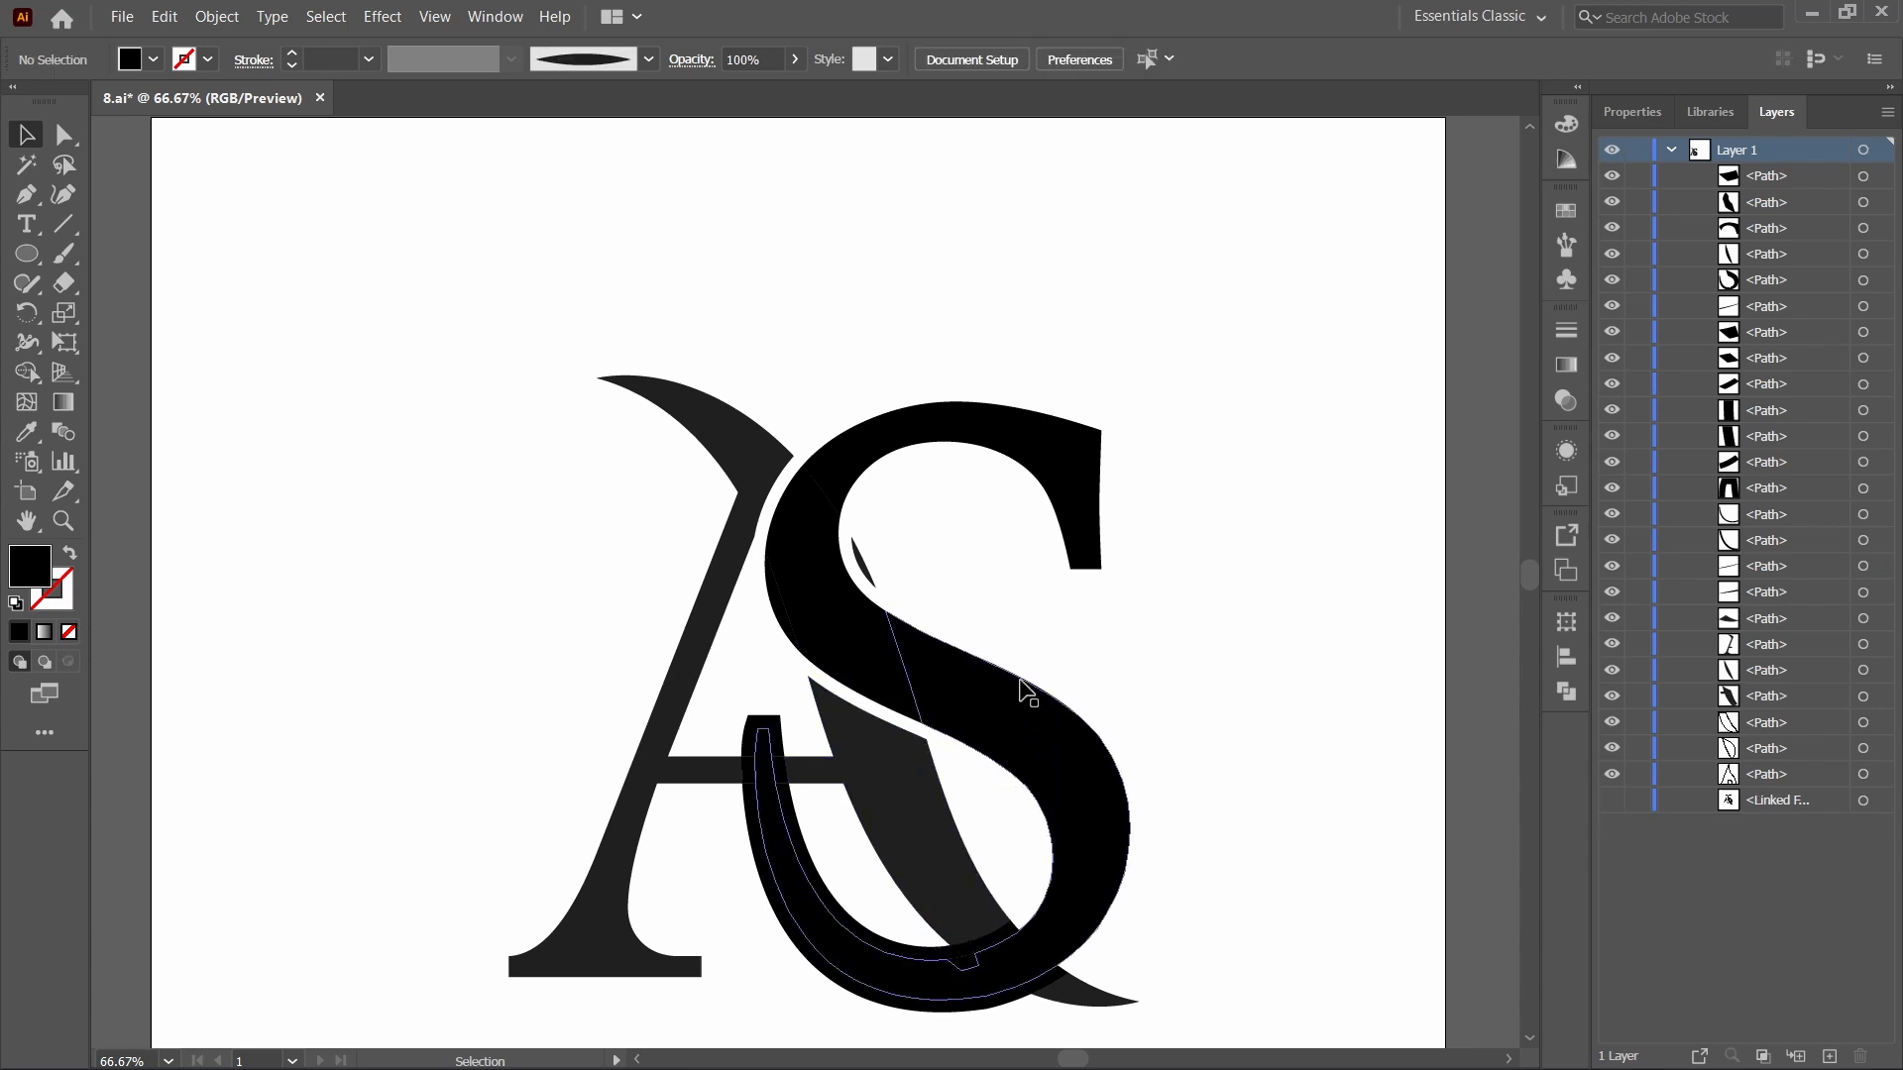
Delete the offset fragments where the A's stem meets the lower bowl and along the tail's inner curve.
left_click(1007, 932)
key("Delete")
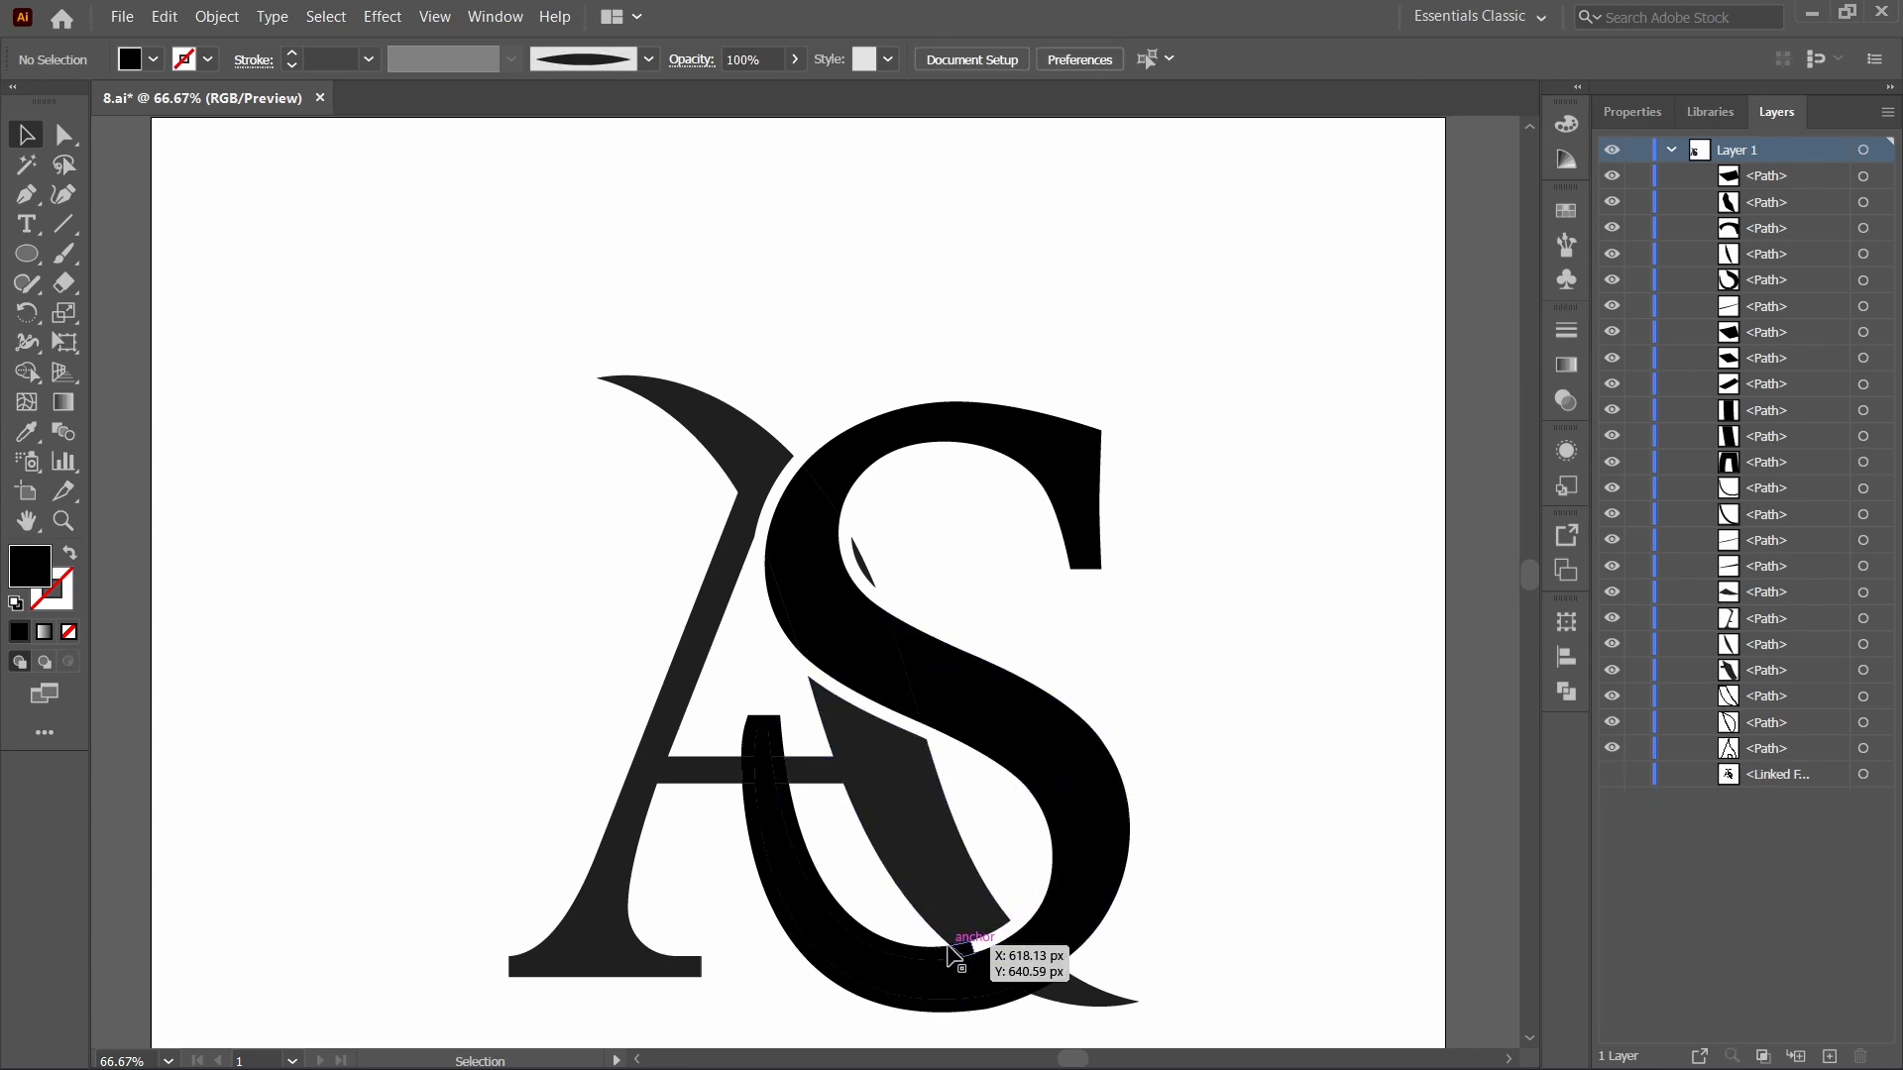
left_click(935, 946)
key("Delete")
left_click(947, 946)
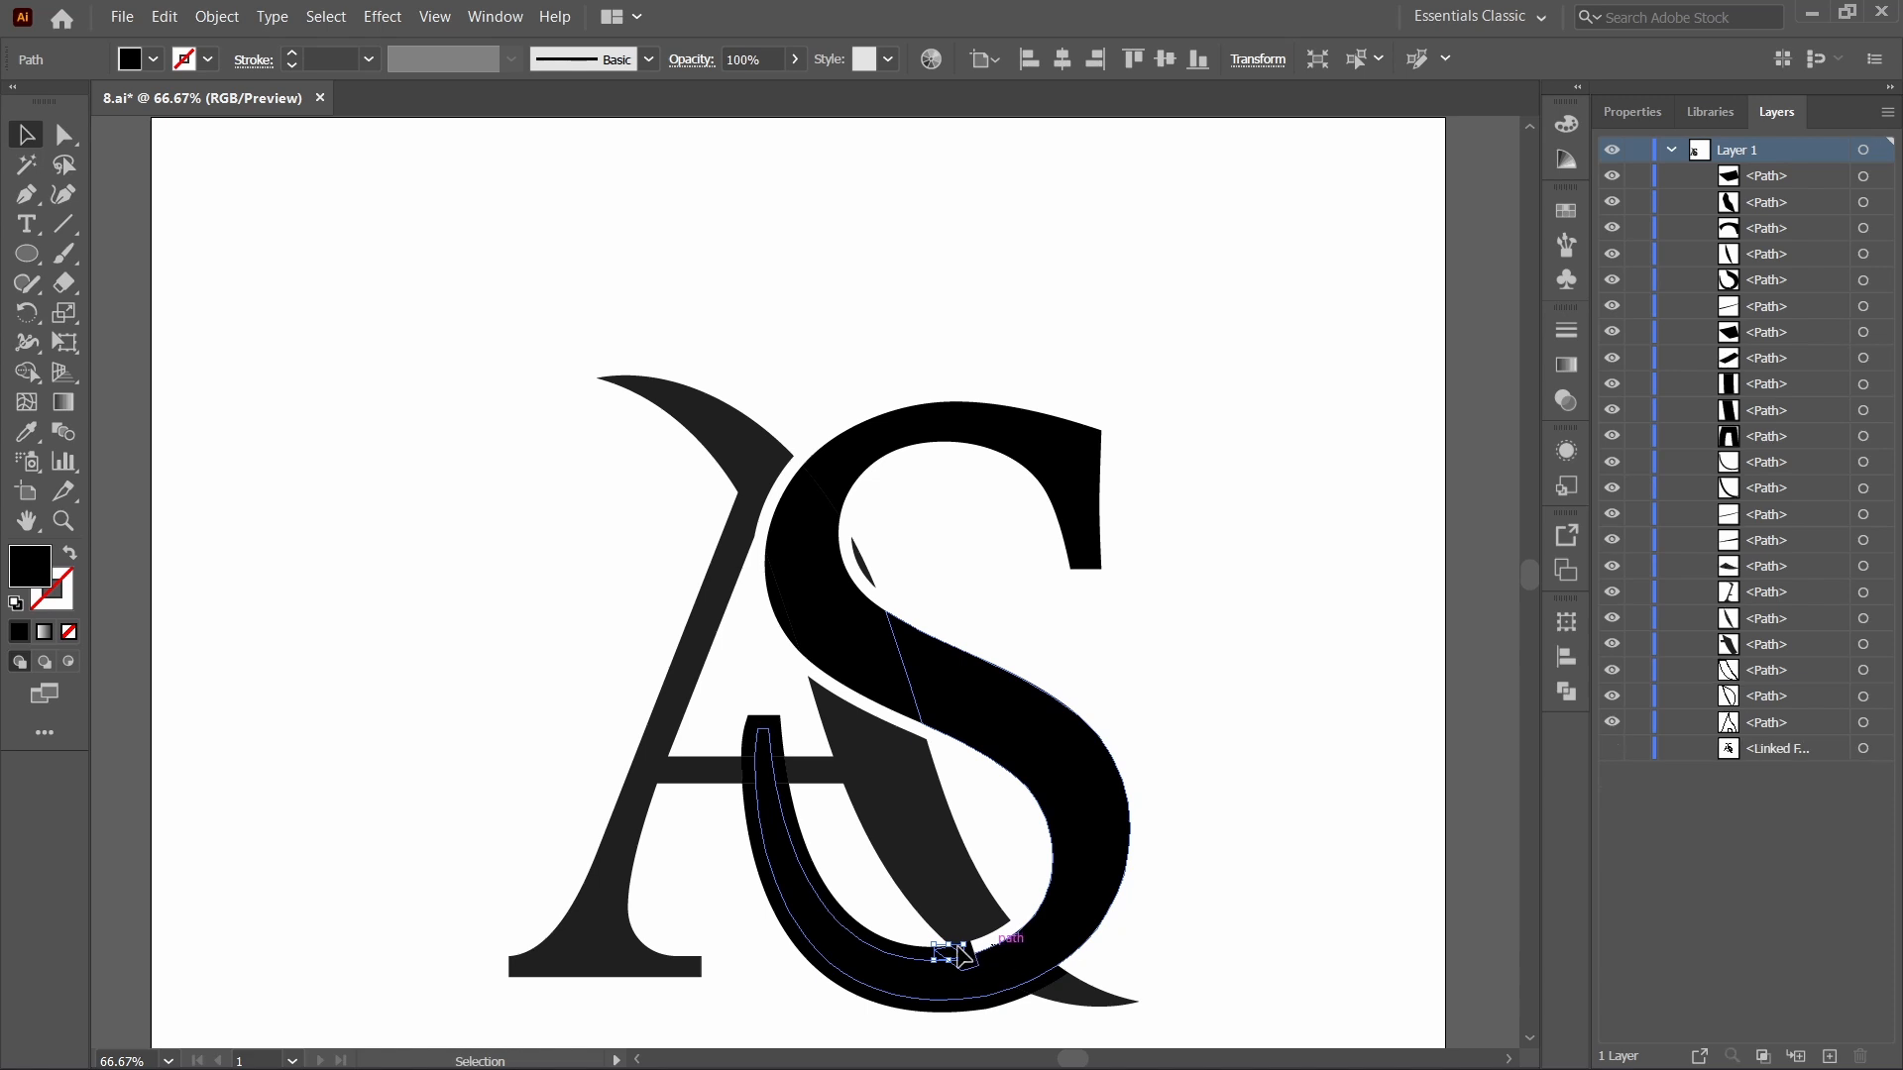
key("Delete")
left_click(940, 951)
key("Delete")
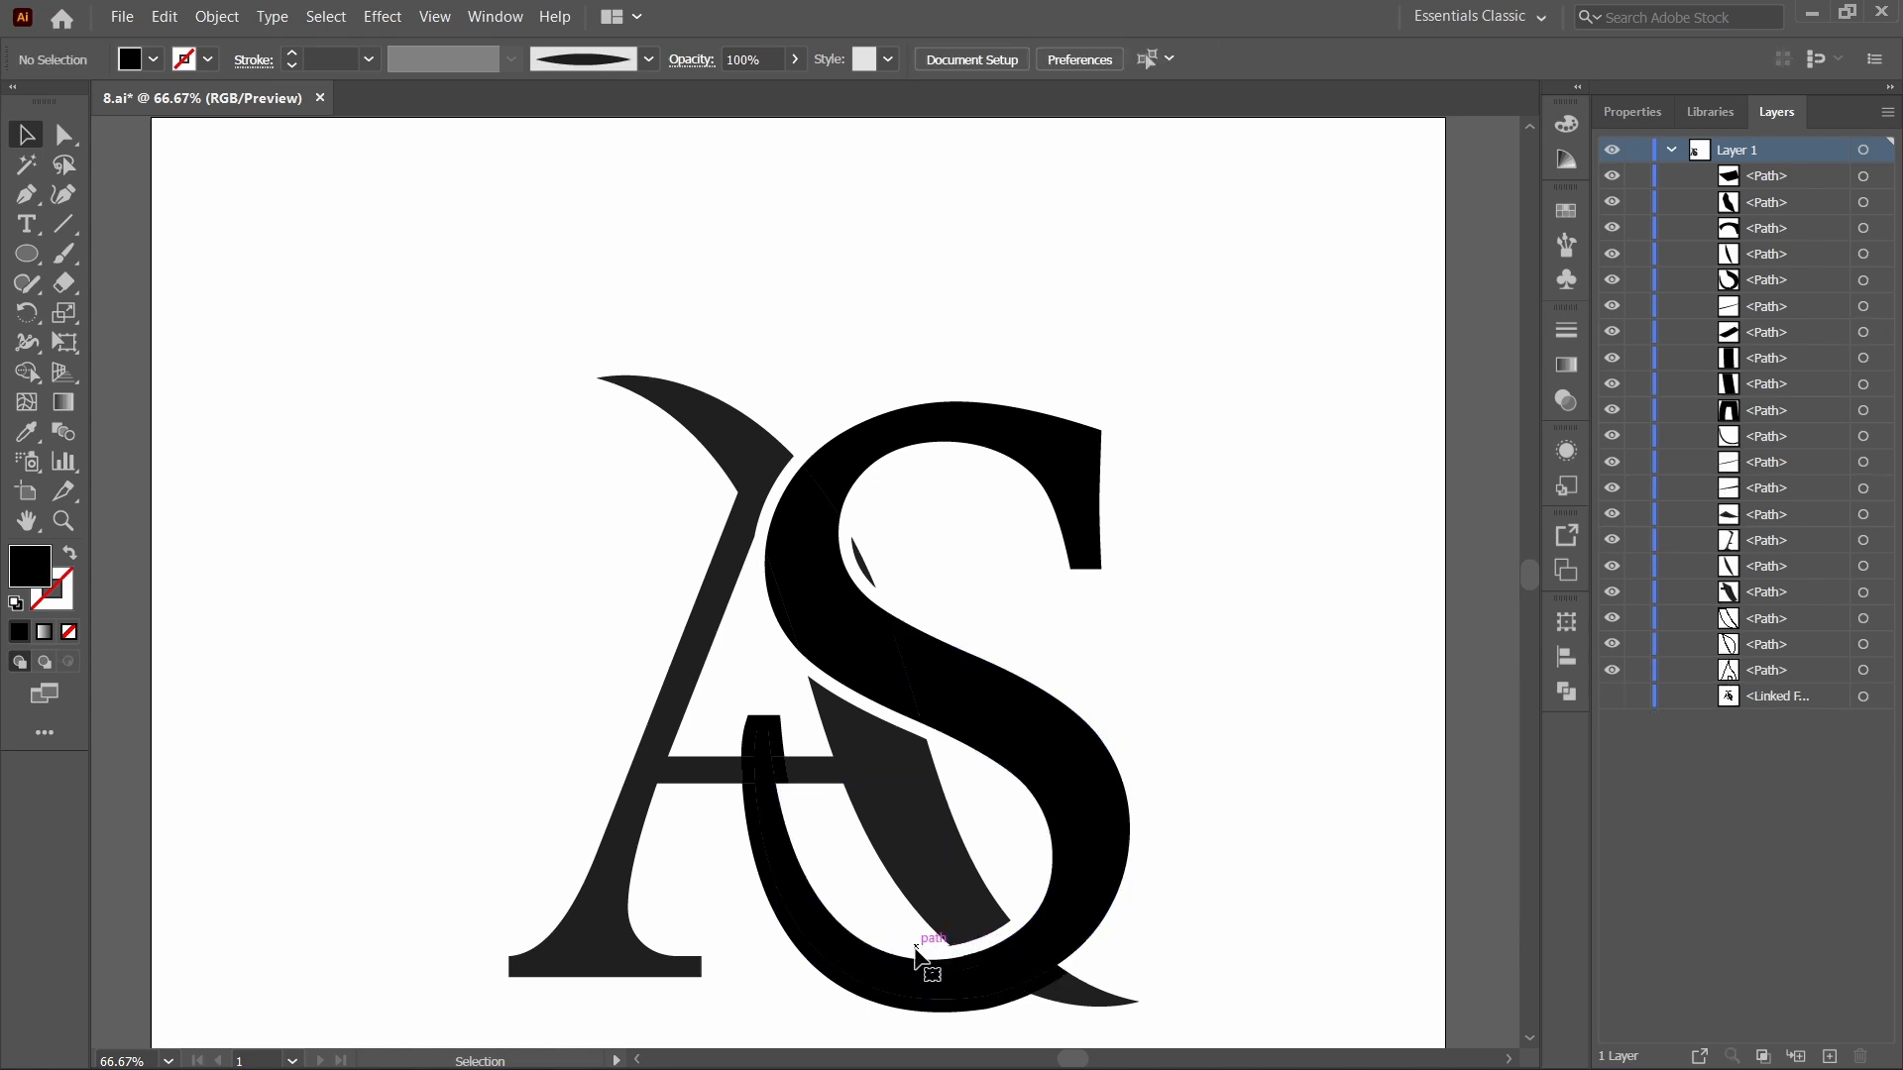
Delete the offset pieces around the tail's tip, the A's crossbar crossing, the S's outer bottom edge and the stem's end.
scroll(1199, 793, "down", 1)
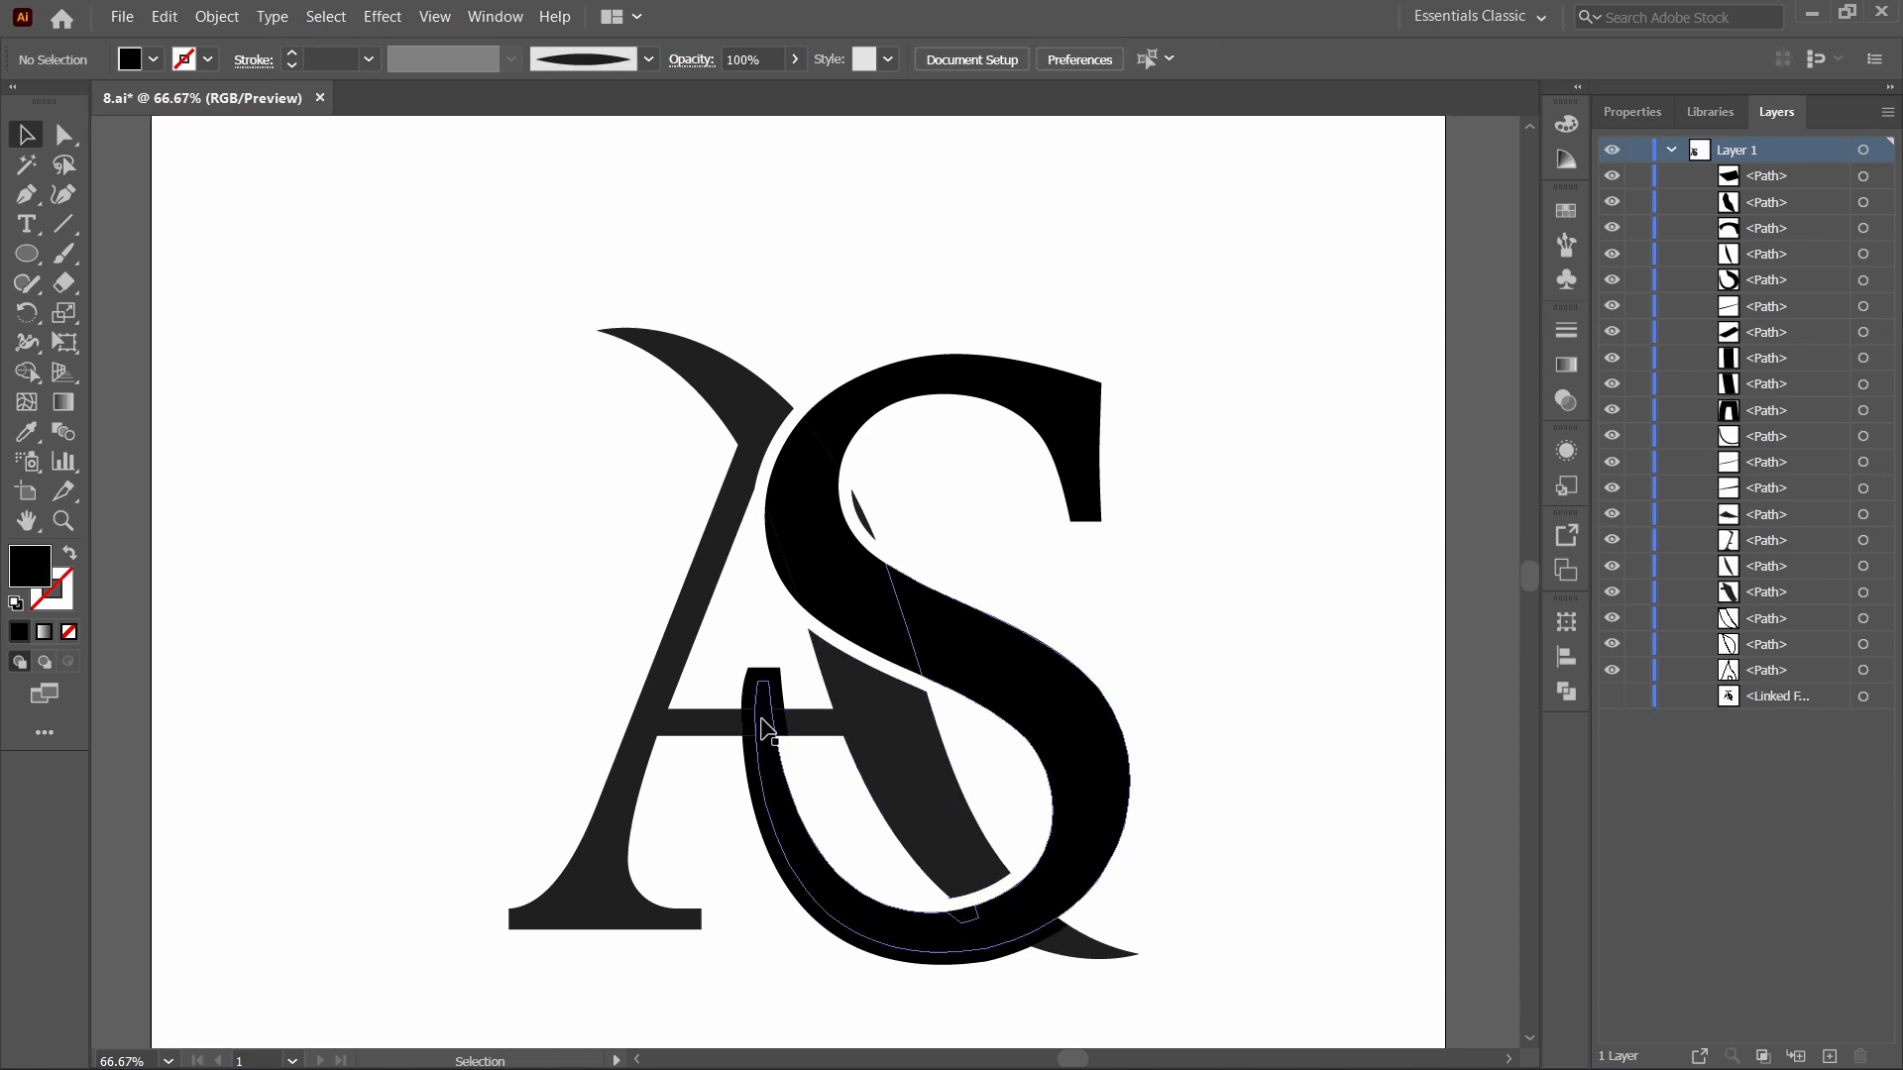
left_click(784, 726)
key("Delete")
left_click(765, 687)
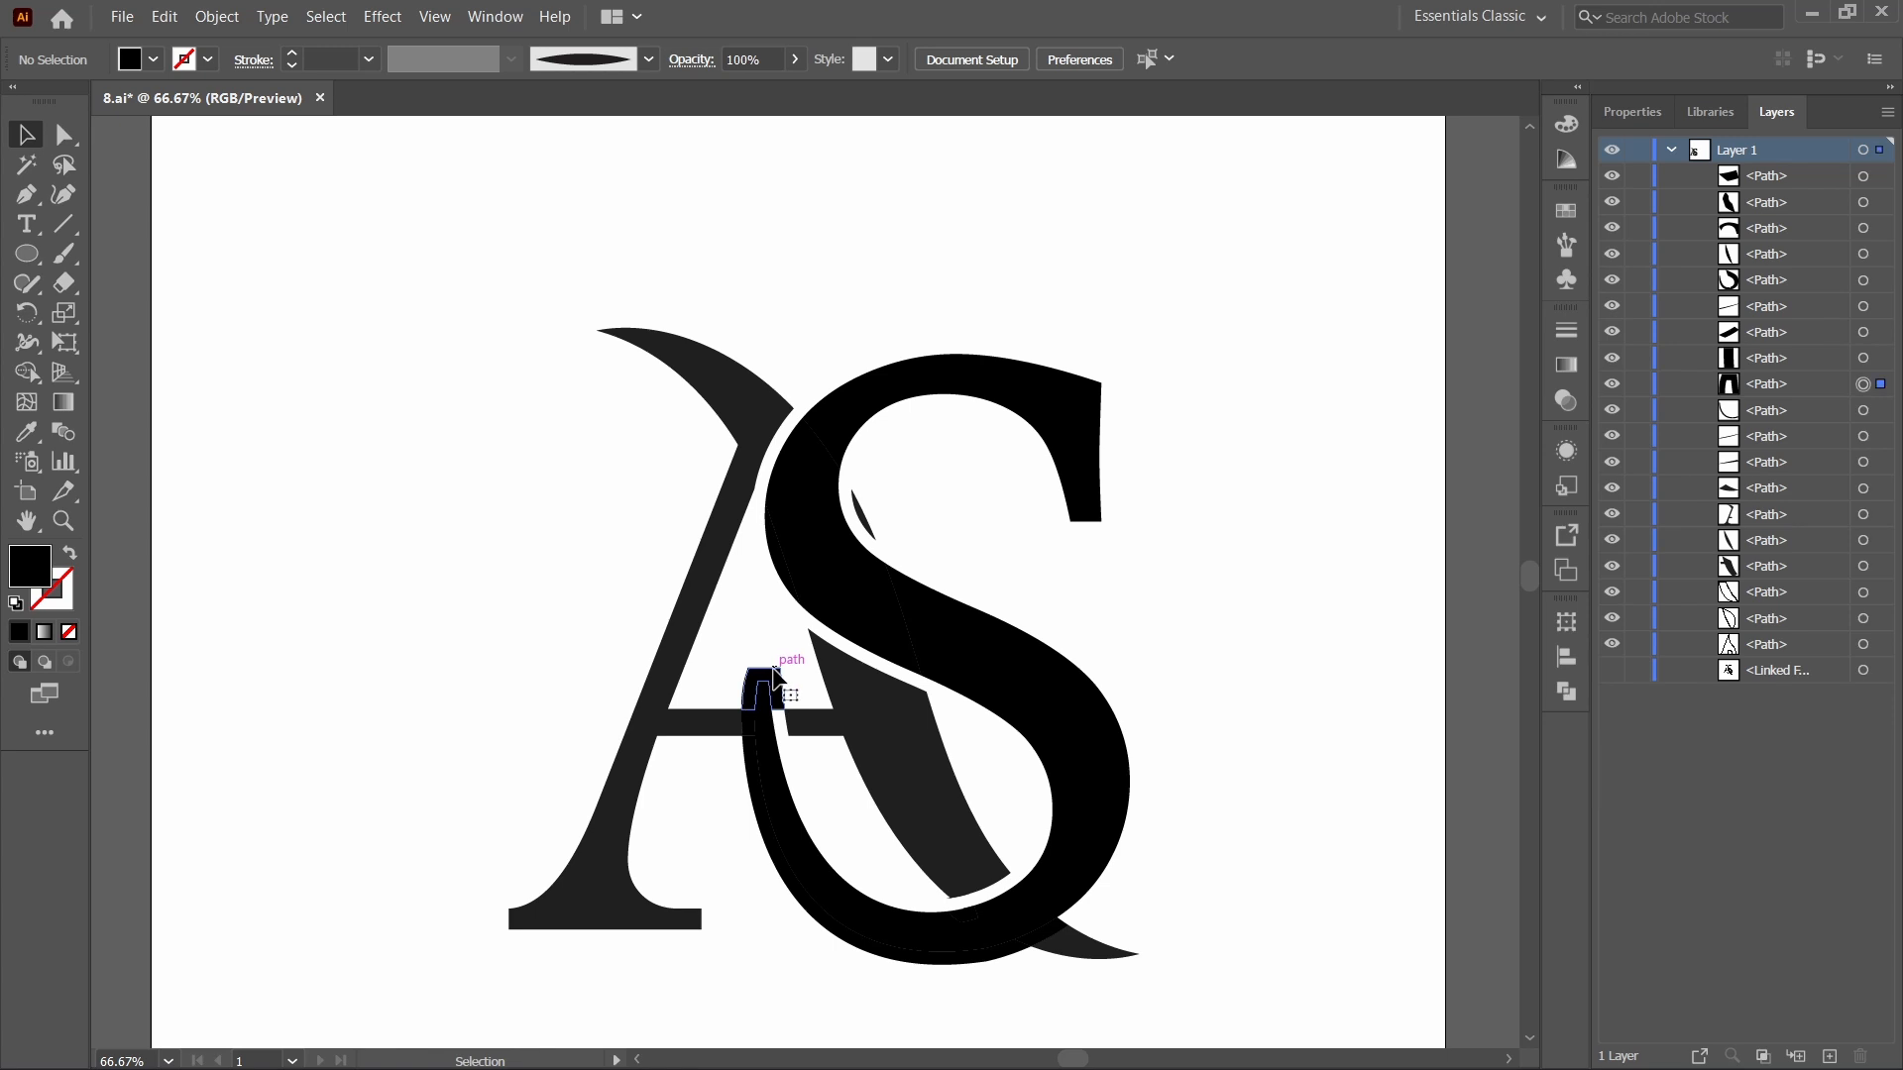
key("Delete")
key("Delete")
left_click(752, 757)
key("Delete")
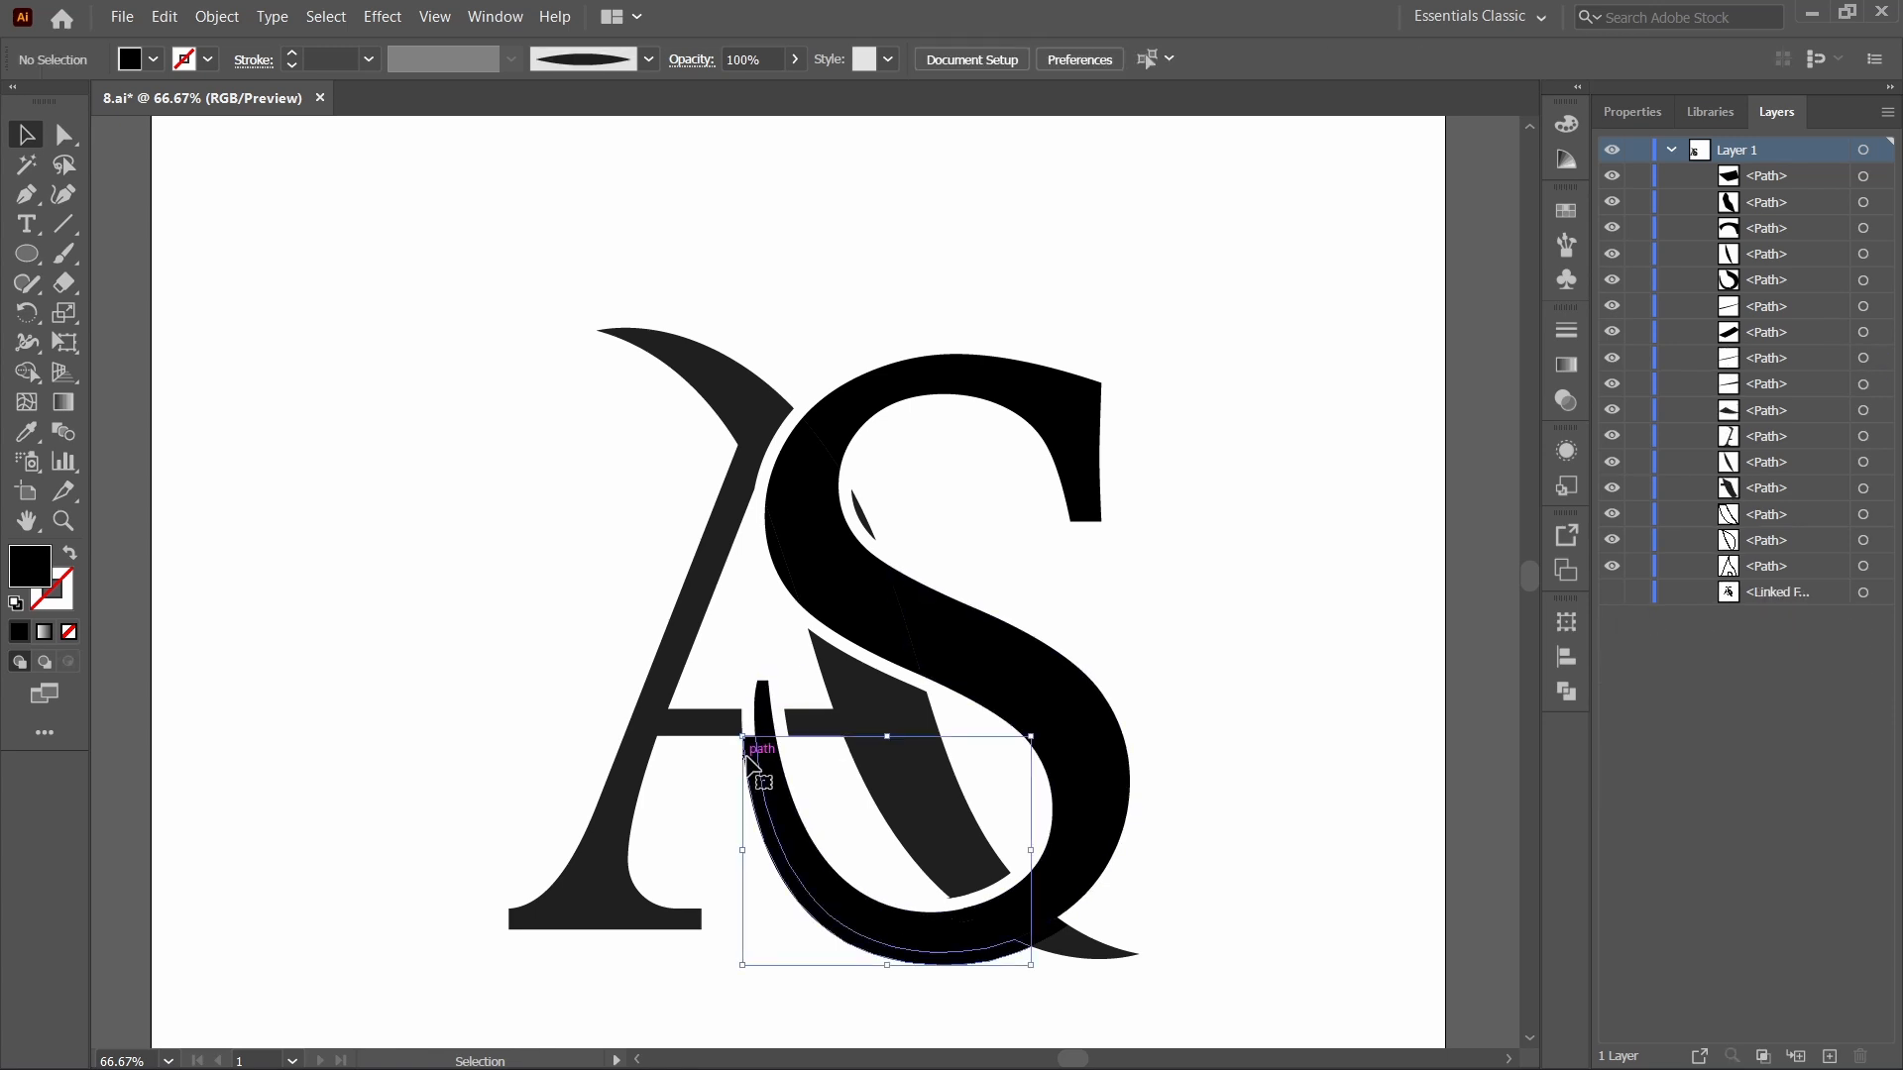
left_click(1039, 941)
key("Delete")
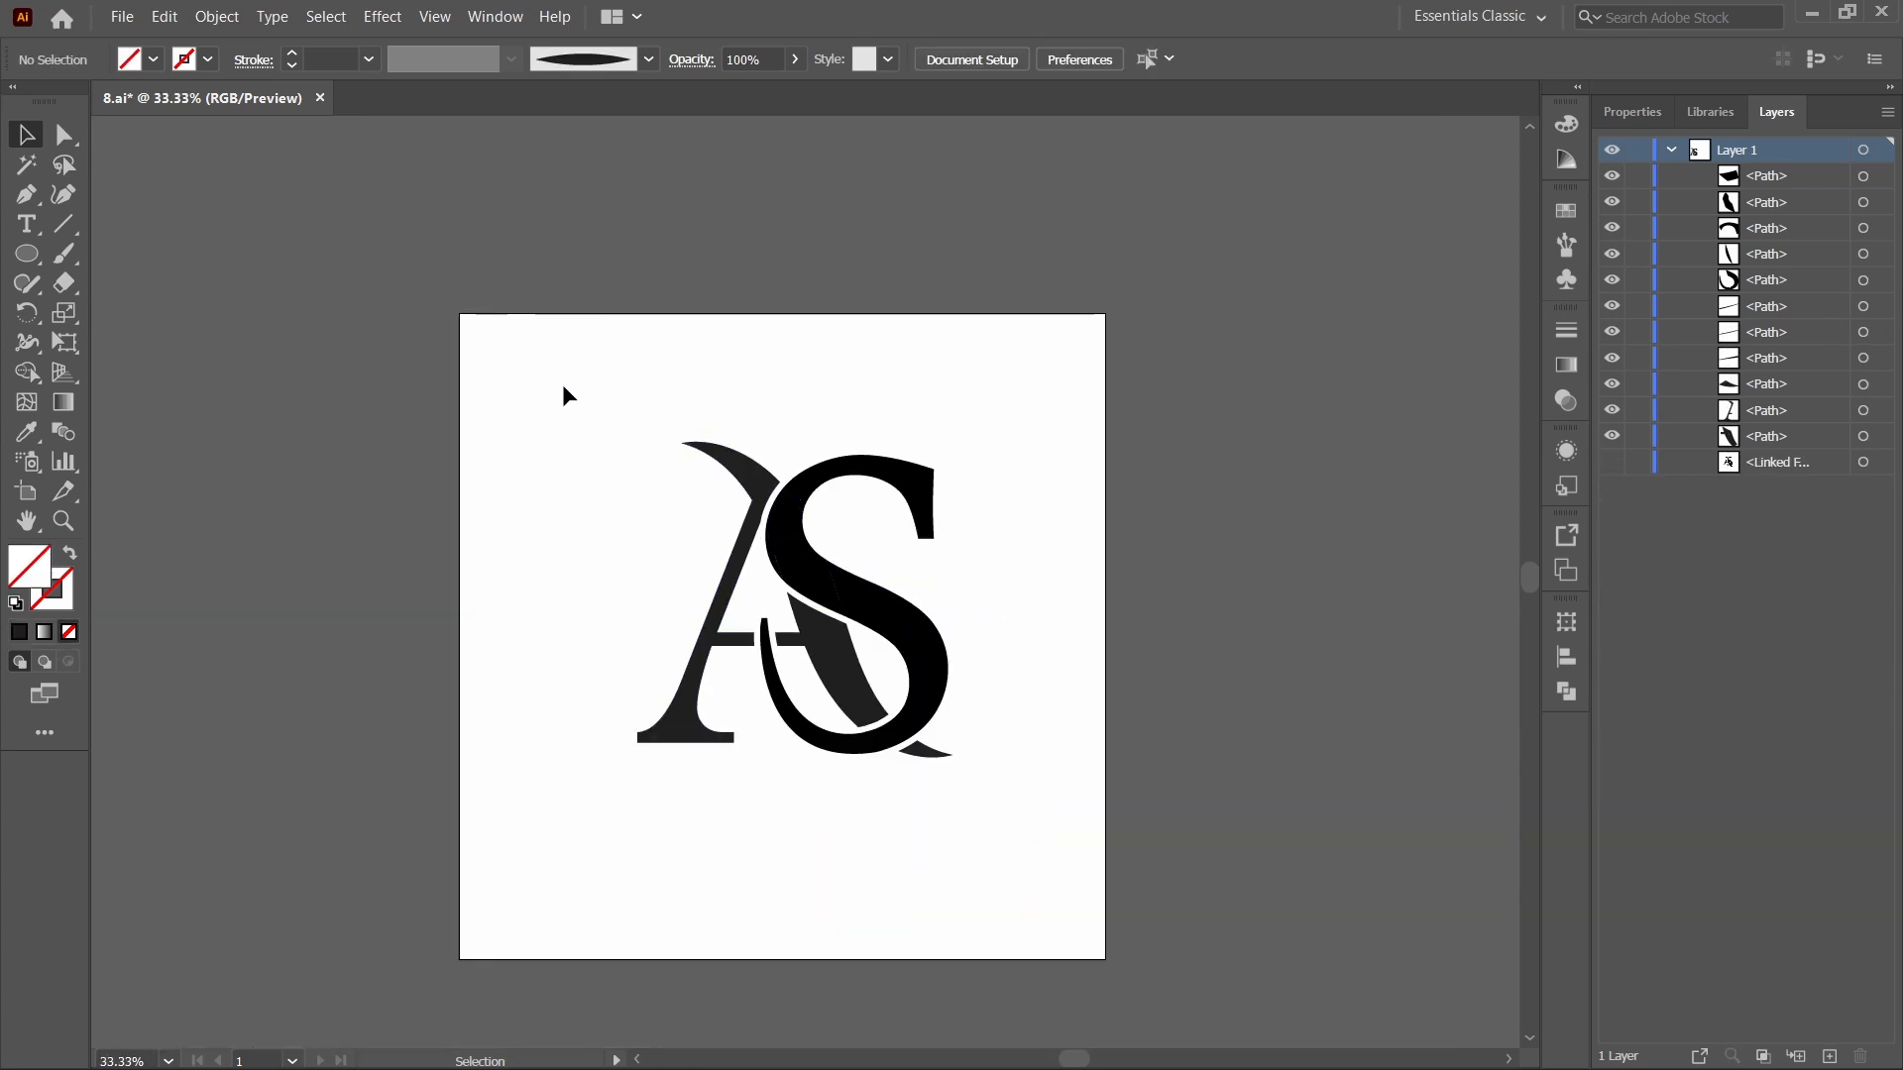
Unite all the remaining monogram pieces with Pathfinder.
left_click_drag(563, 395, 980, 803)
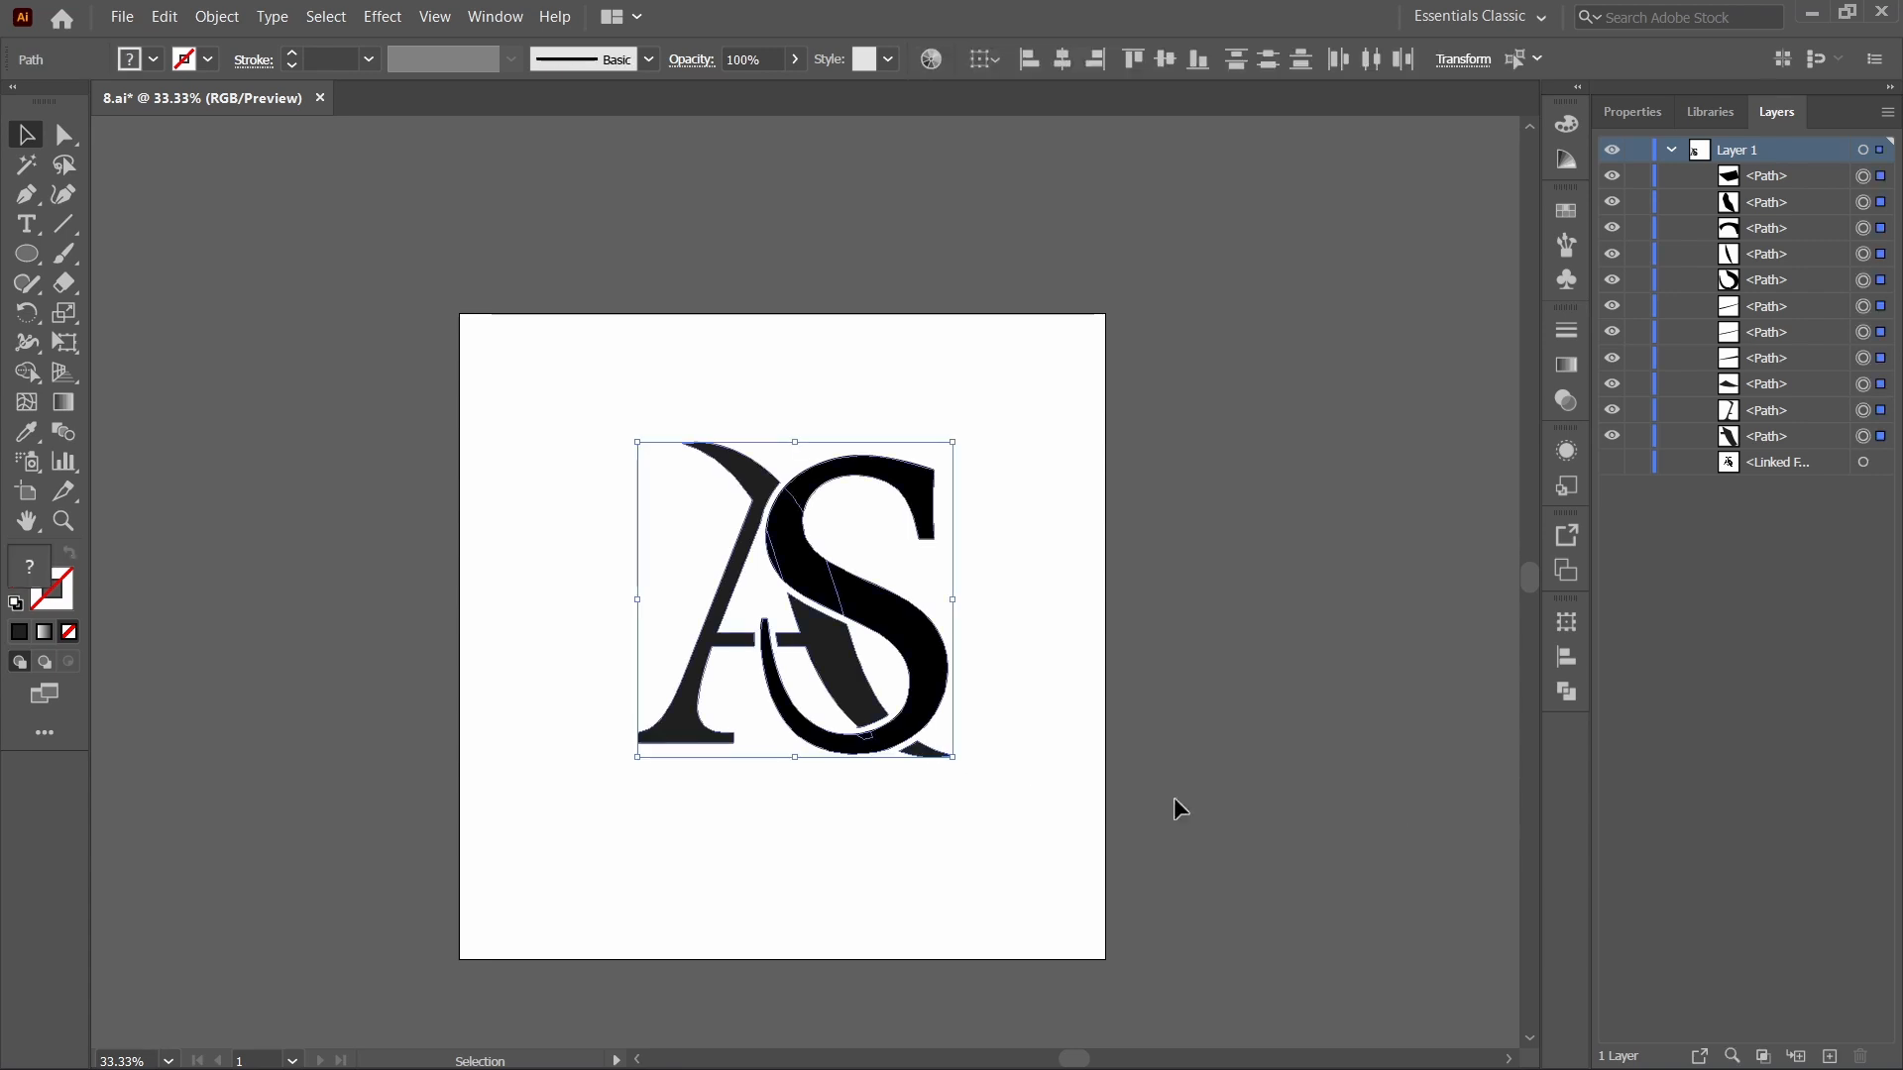
left_click(1566, 692)
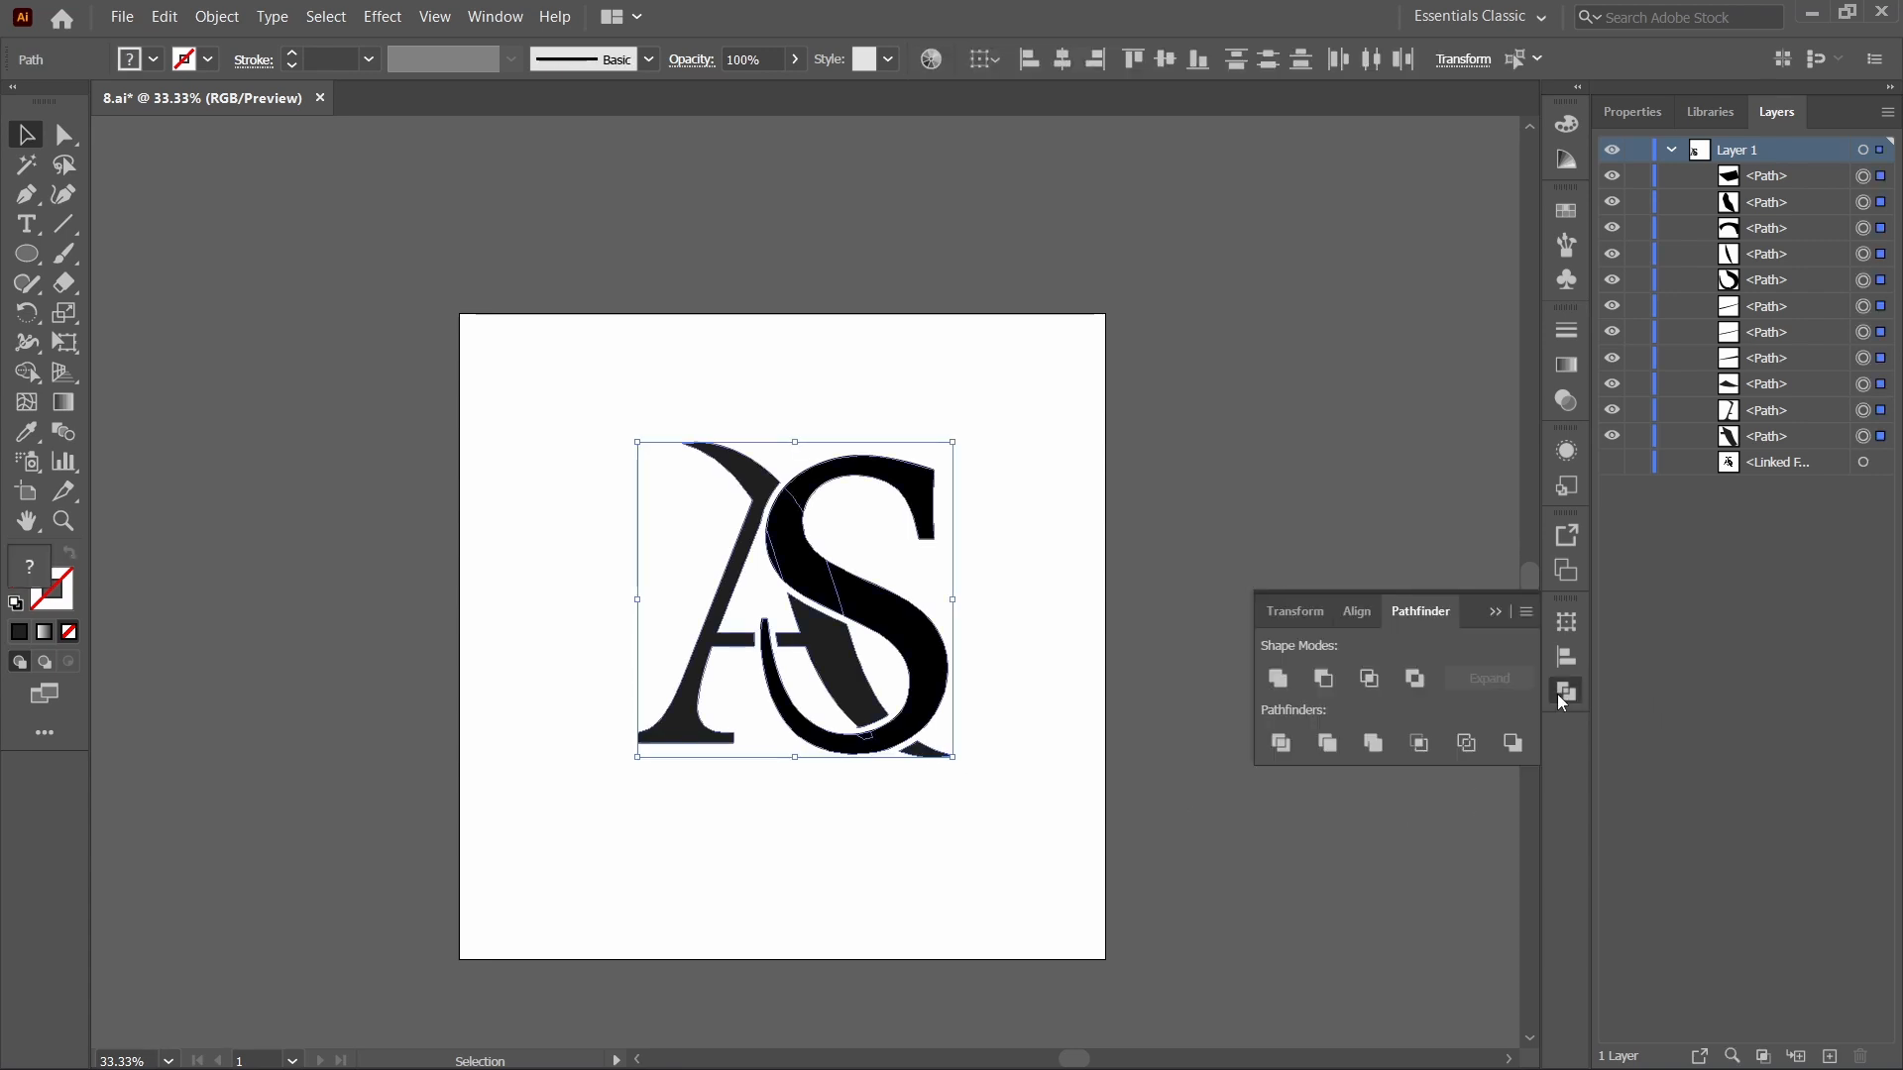
left_click(1278, 678)
left_click(1503, 613)
left_click(1198, 634)
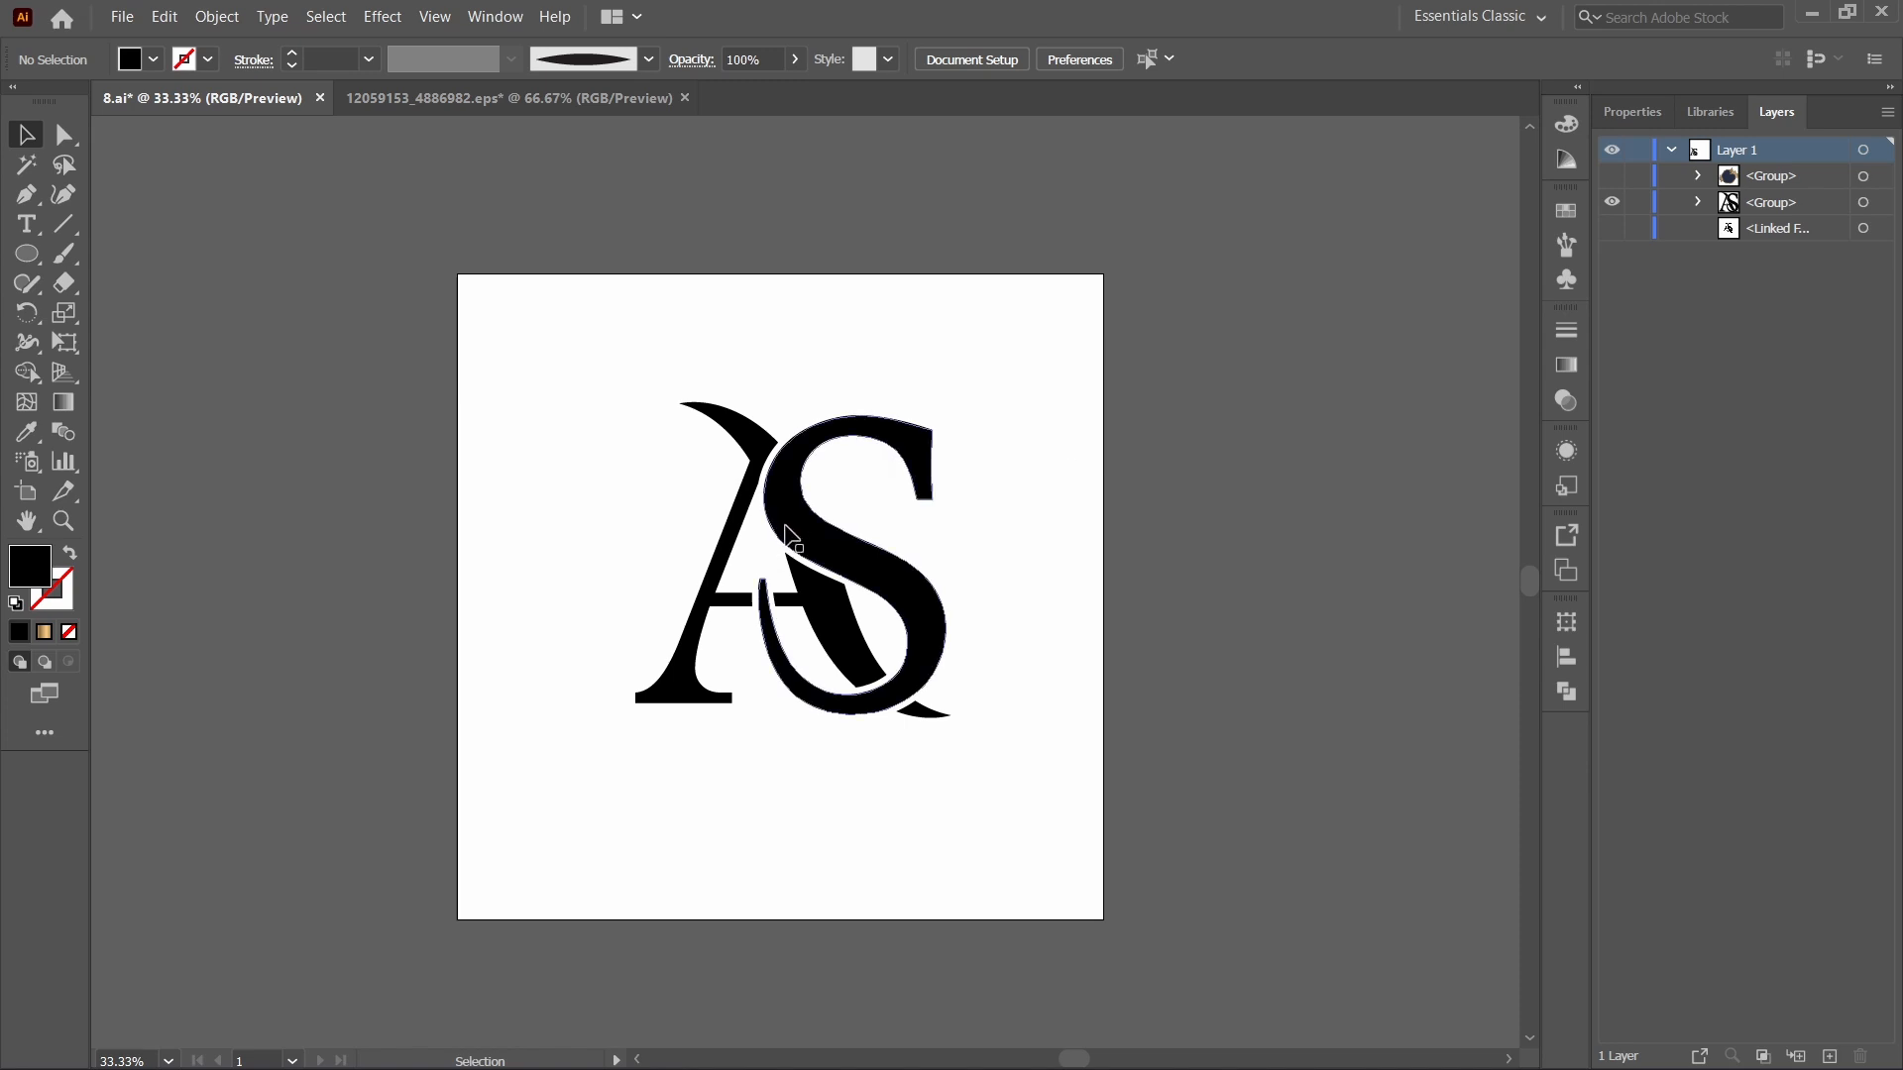
Fill the whole AS monogram with a gold linear gradient at 0°.
left_click(731, 536)
left_click(328, 431)
left_click(778, 507)
left_click(44, 632)
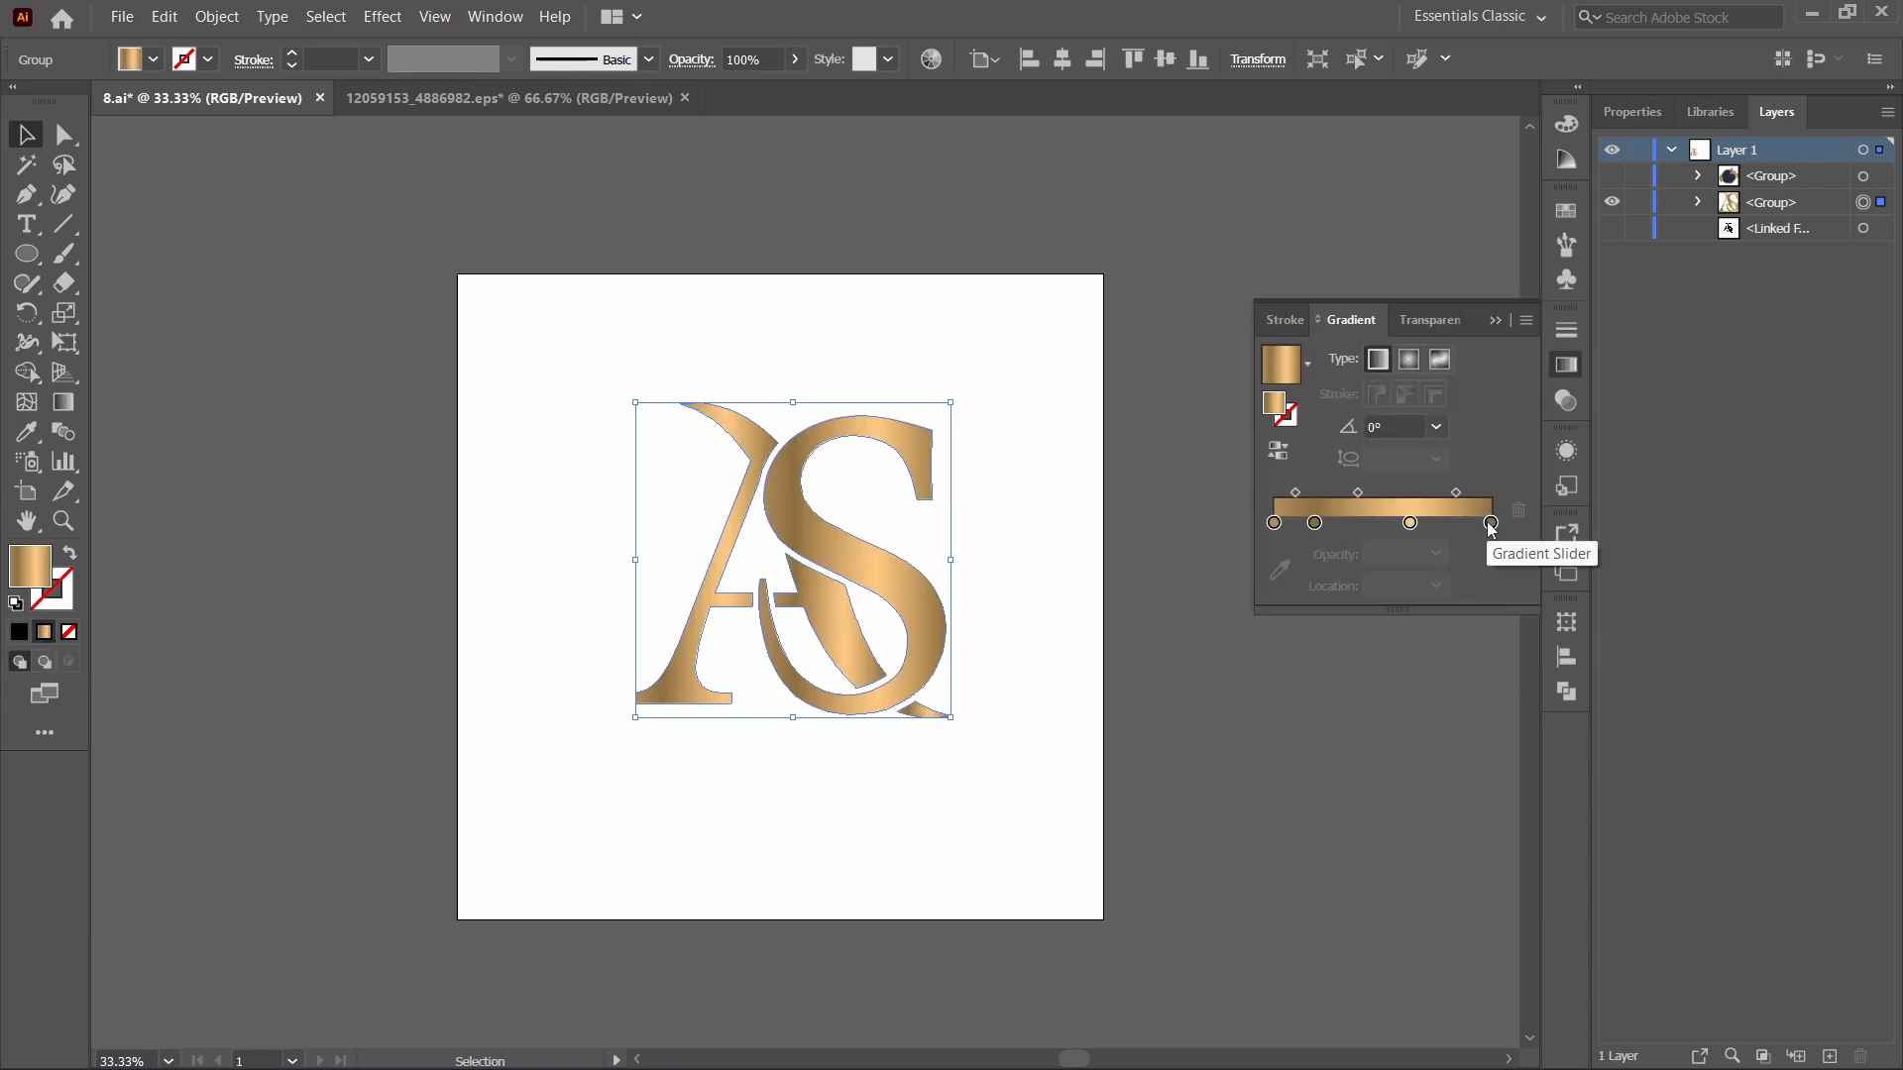
double_click(1491, 524)
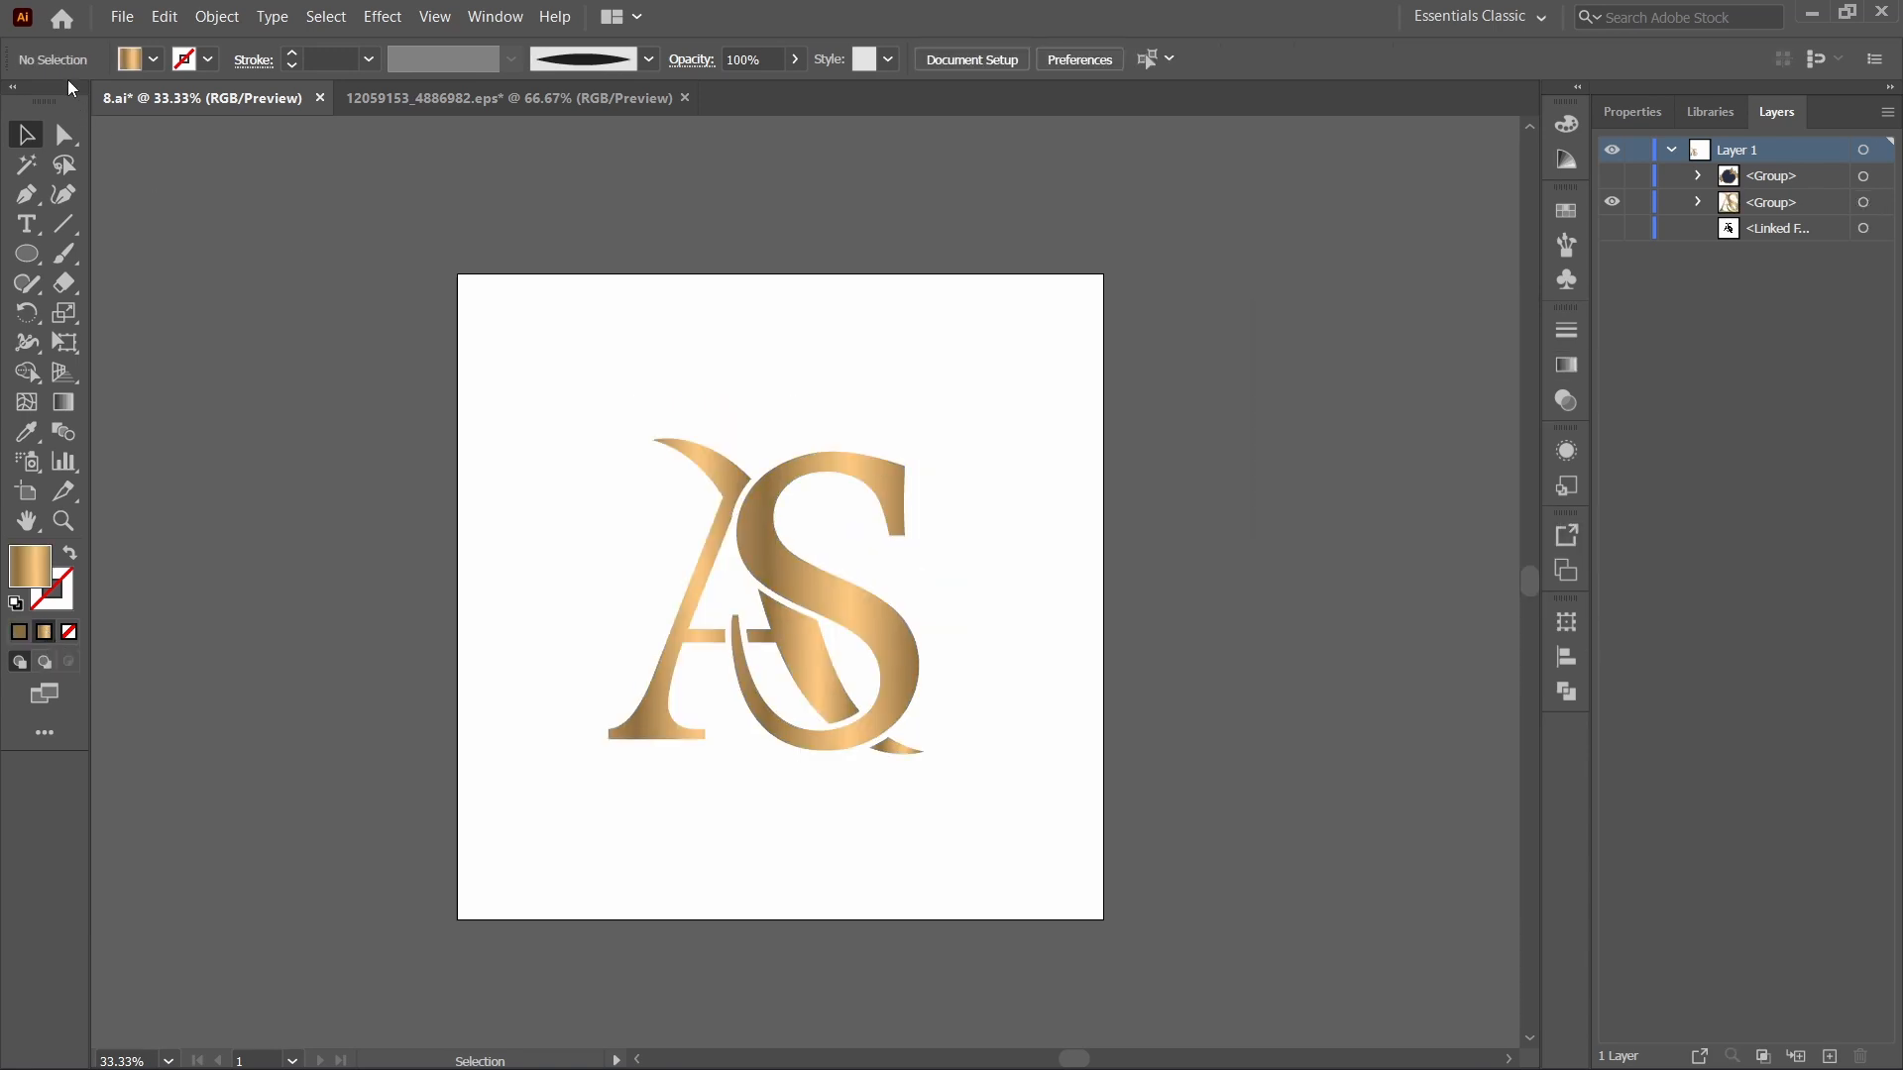
Start an Export As of the finished gold monogram.
left_click(122, 17)
mouse_move(228, 462)
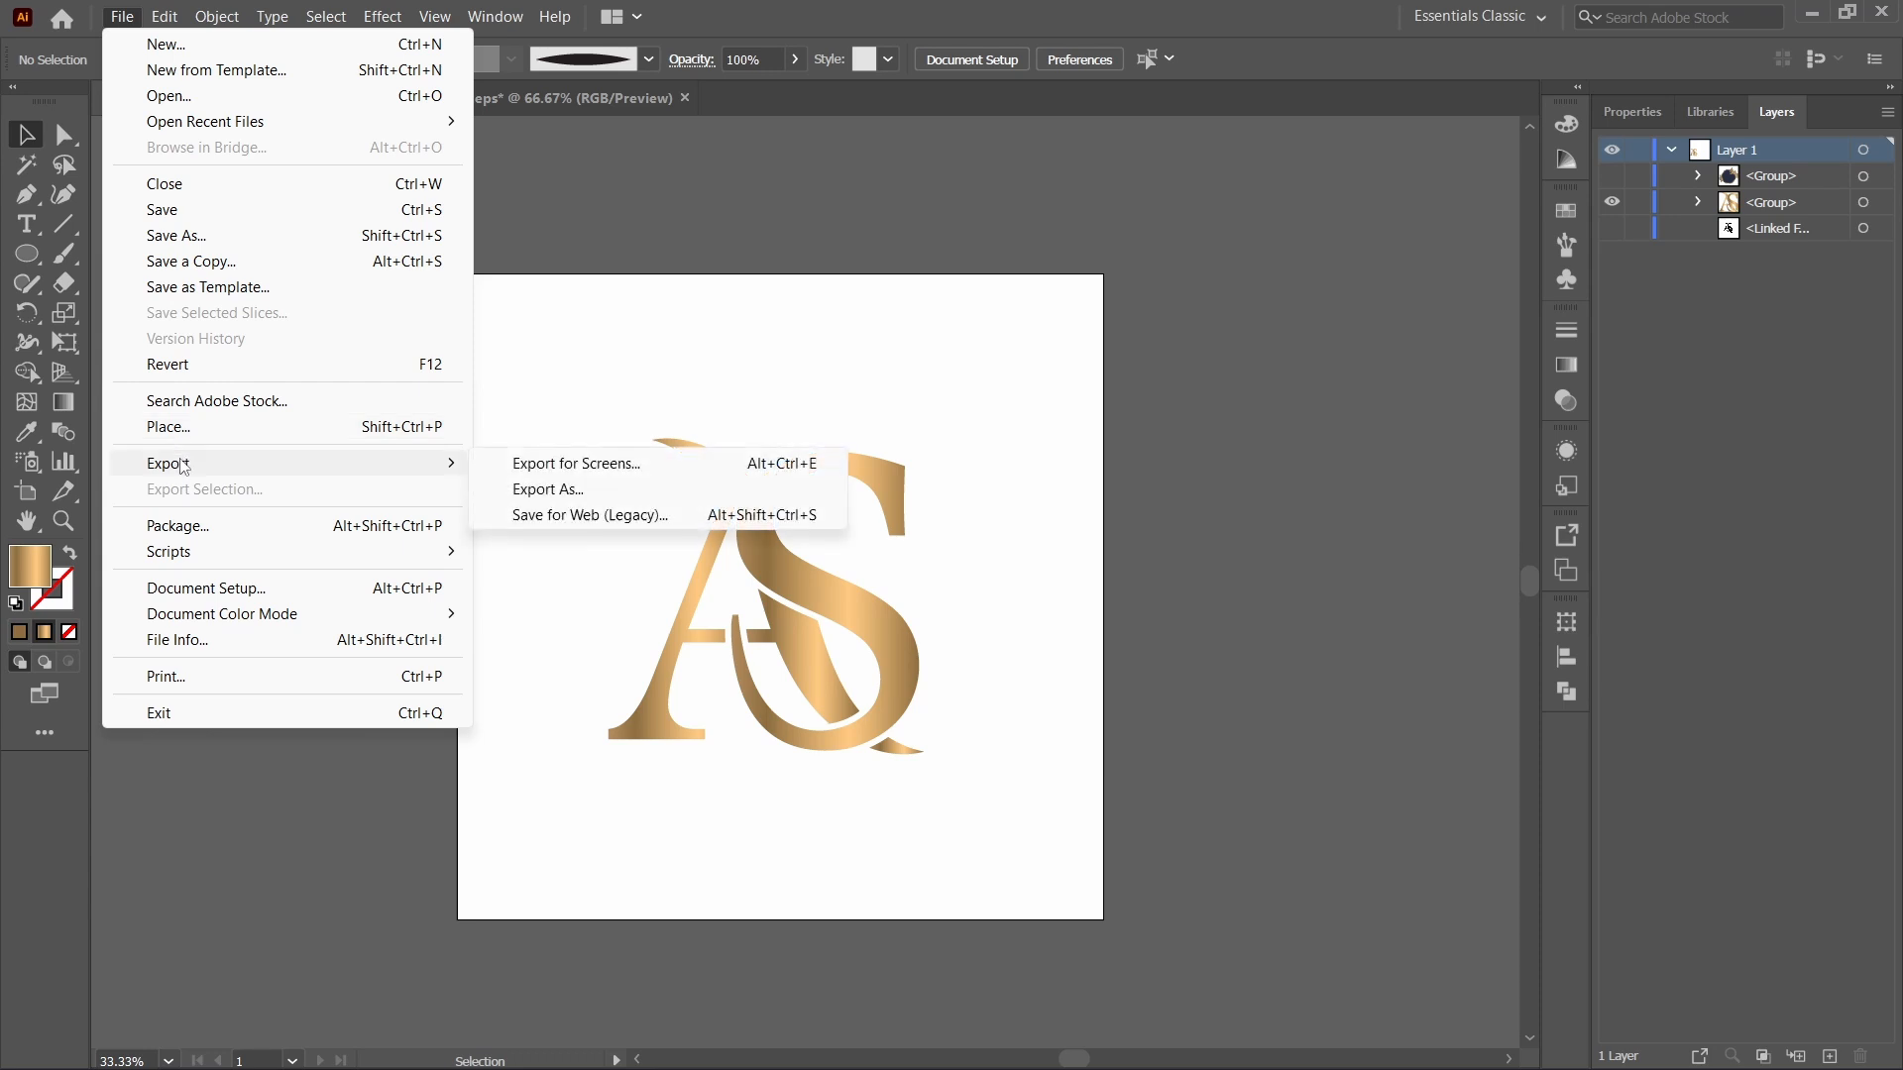
left_click(525, 492)
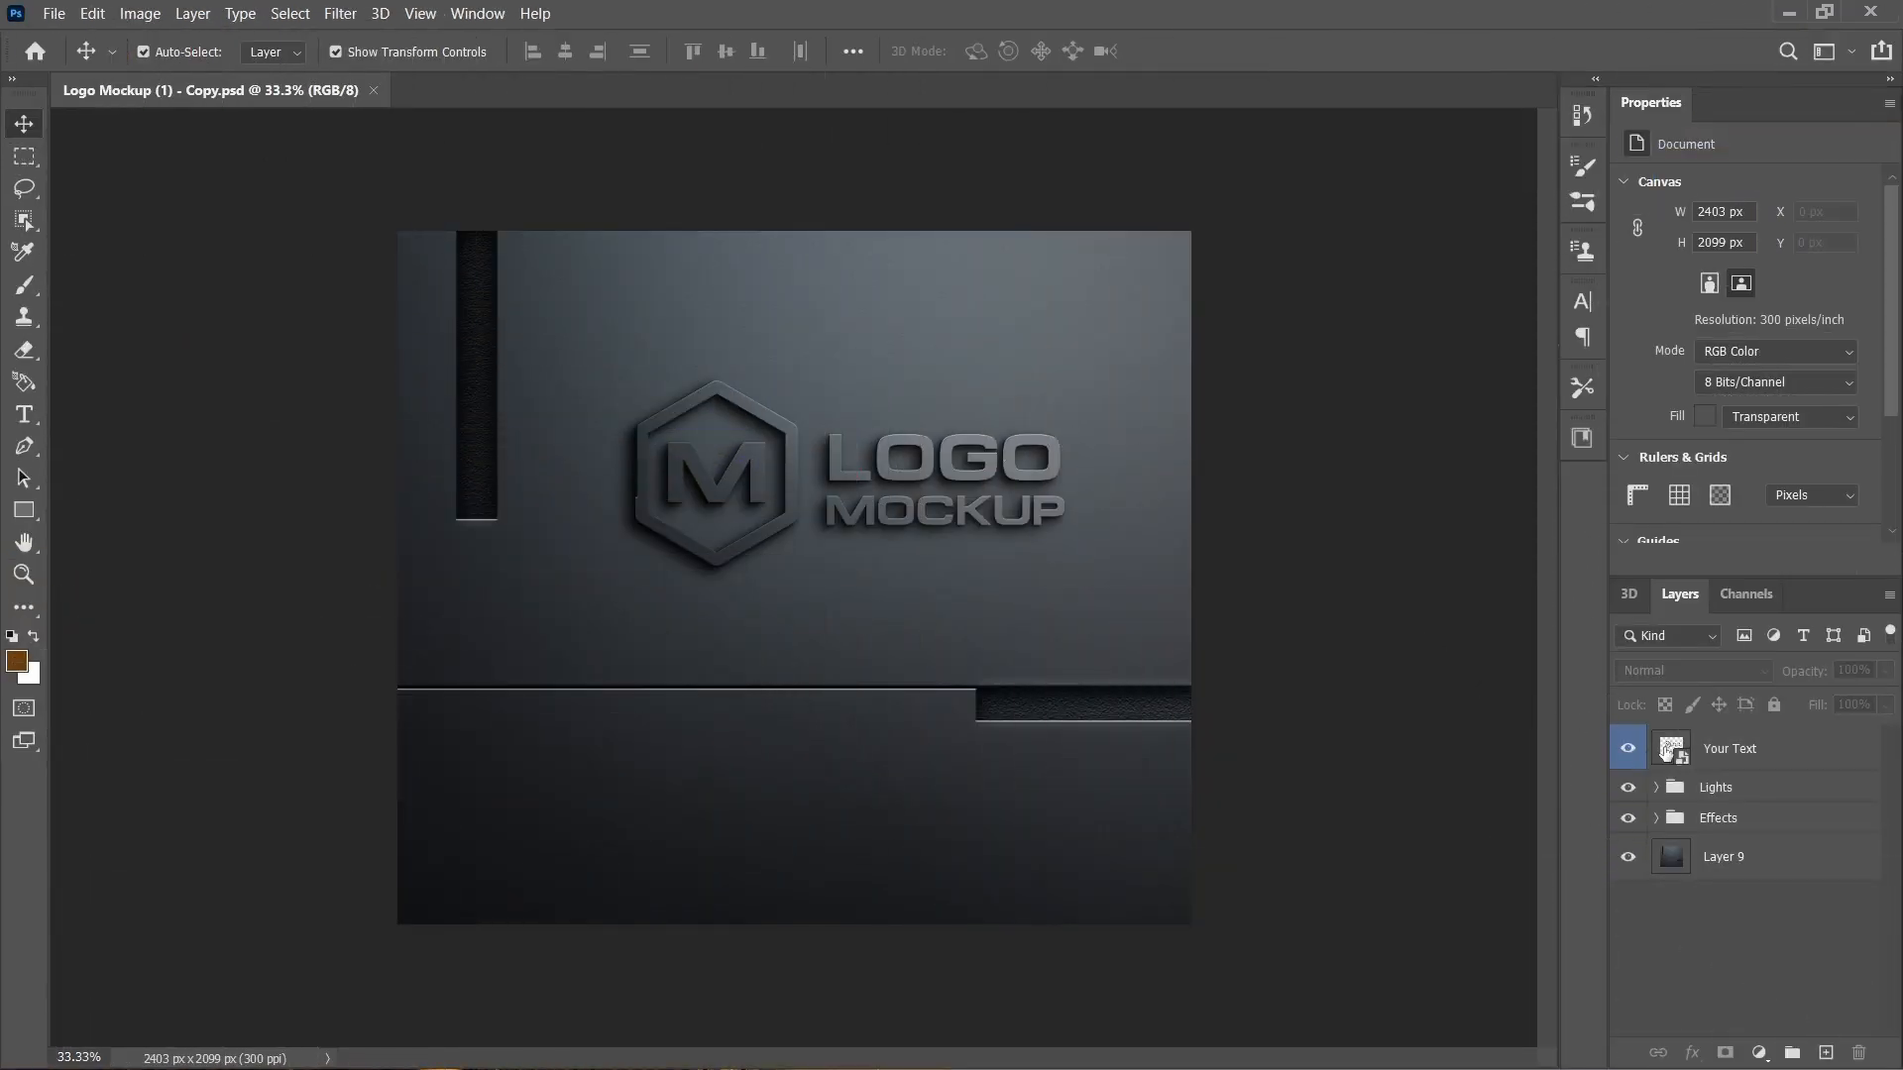
Switch to the logo mockup in Photoshop and open the contents of its Your Text smart object.
double_click(1670, 750)
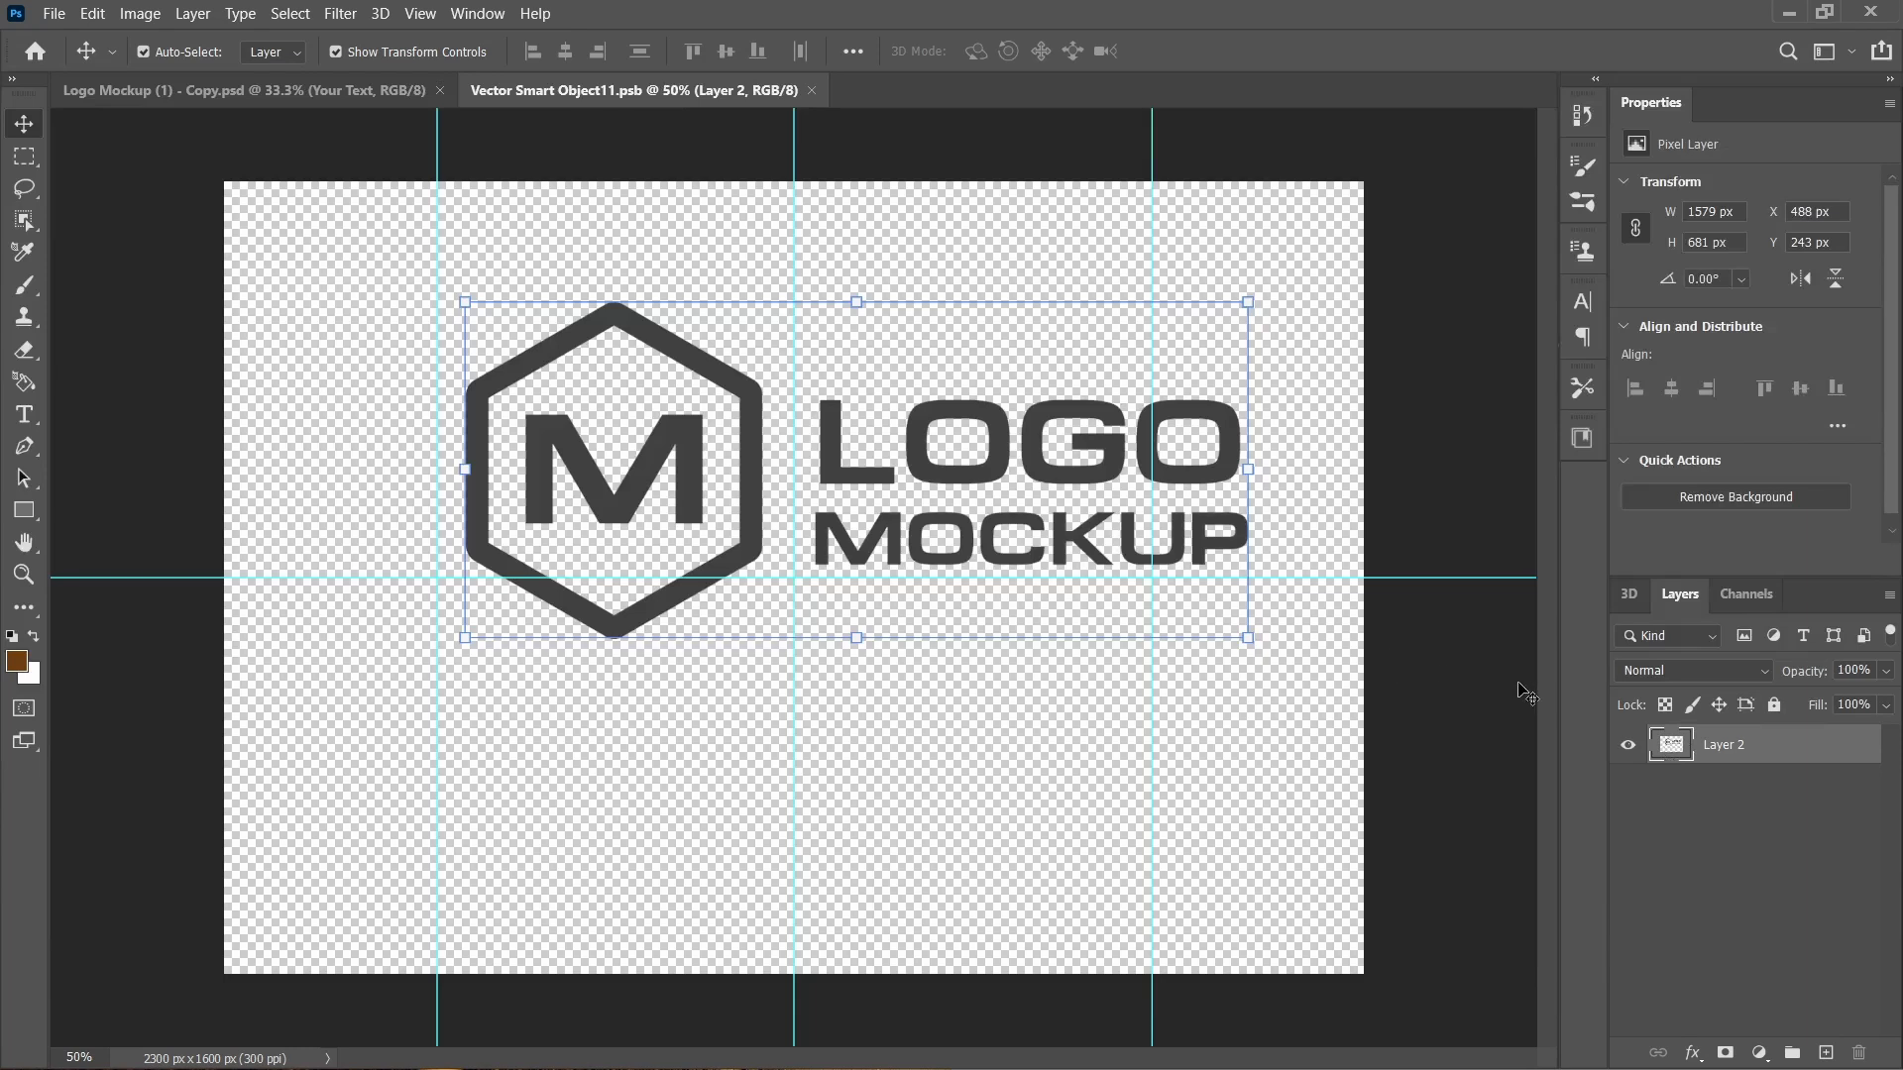
Hide the placeholder logo layer and place image 9 from the Desktop's "logo new" folder as an embedded object.
left_click(1625, 750)
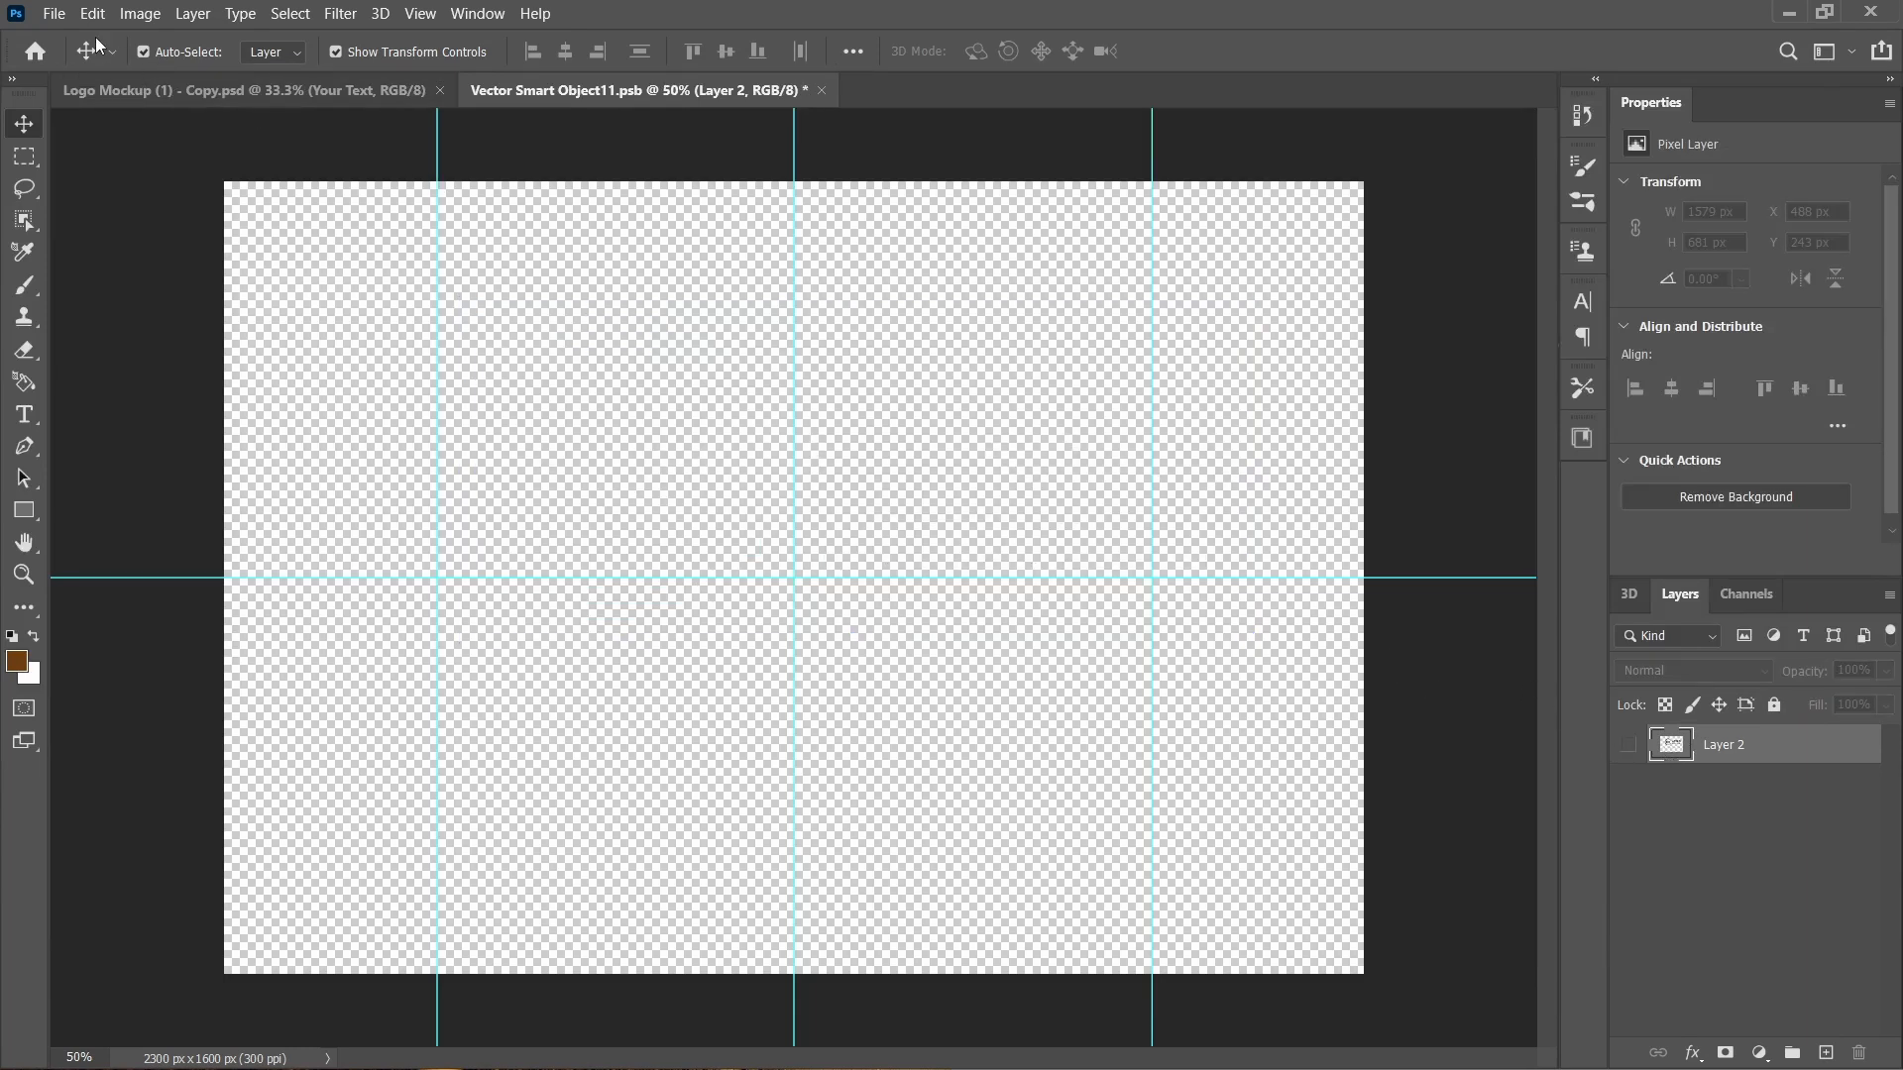
left_click(53, 14)
left_click(133, 478)
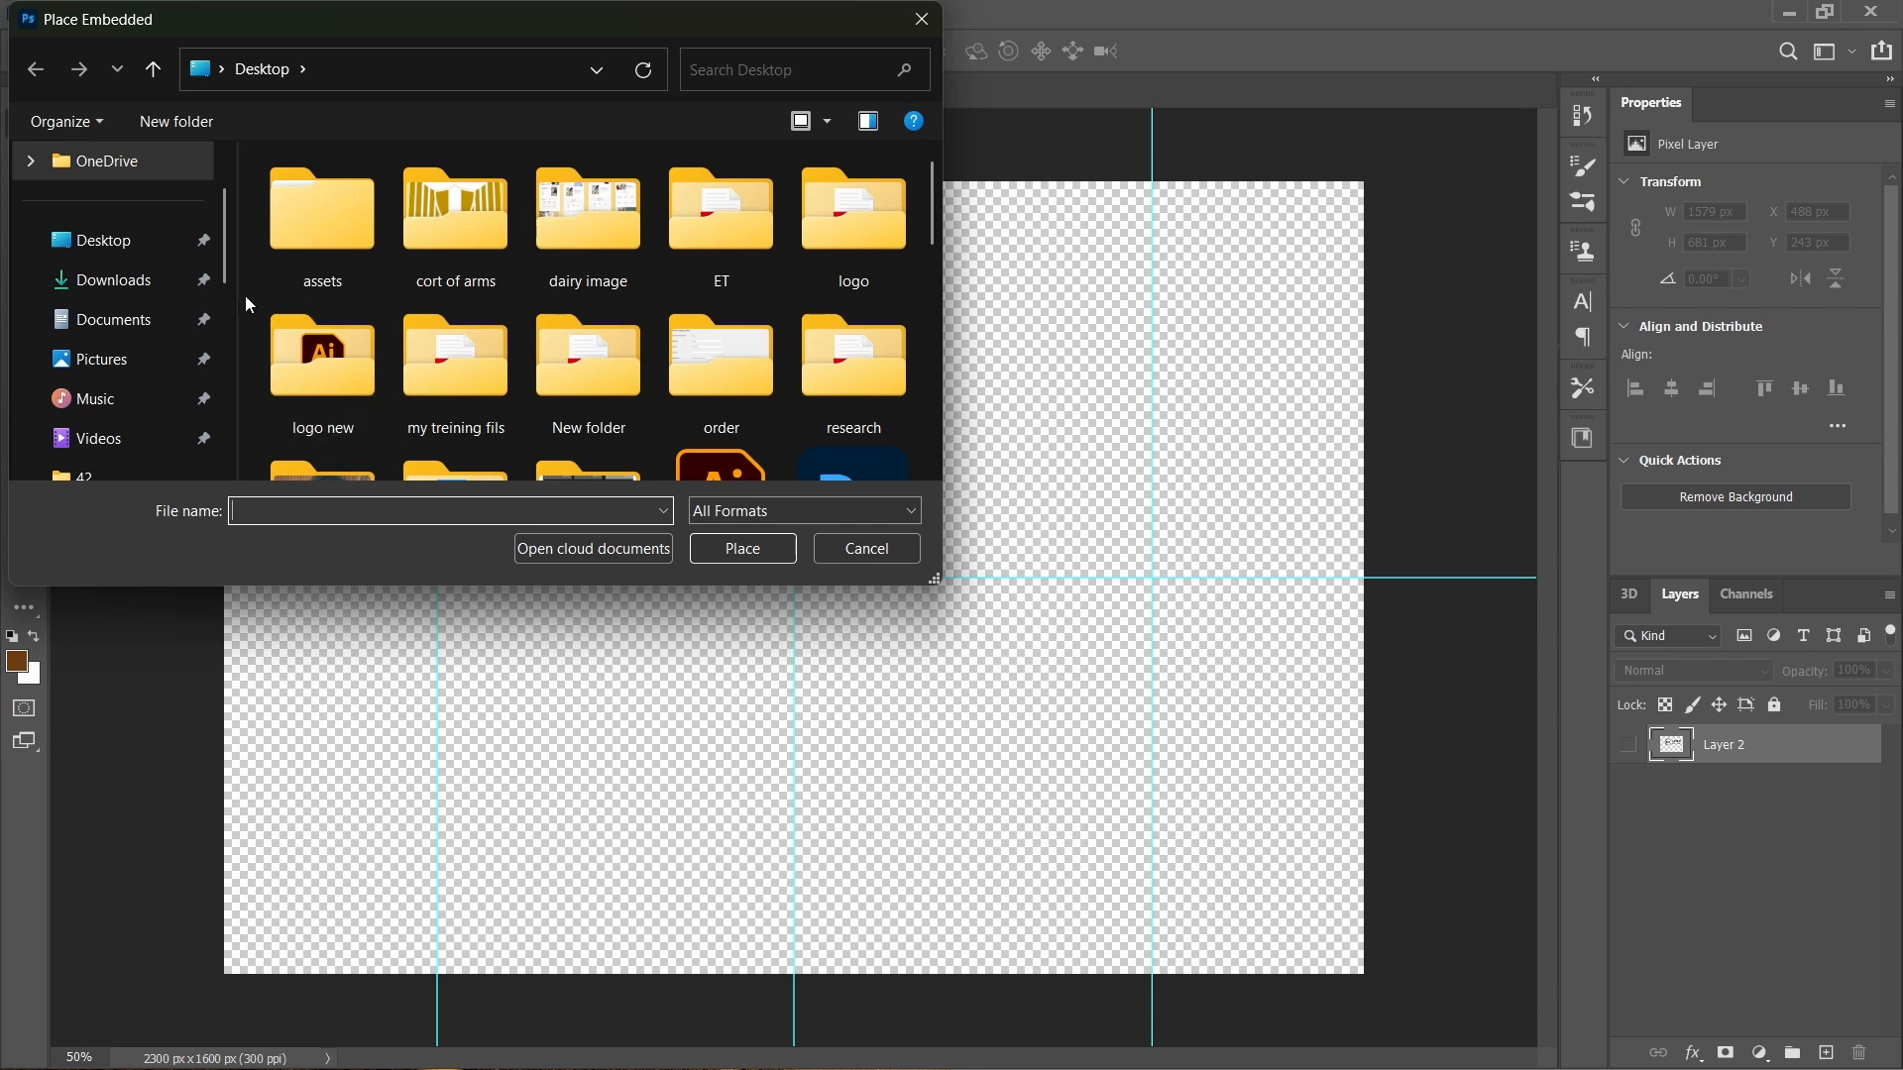
double_click(319, 351)
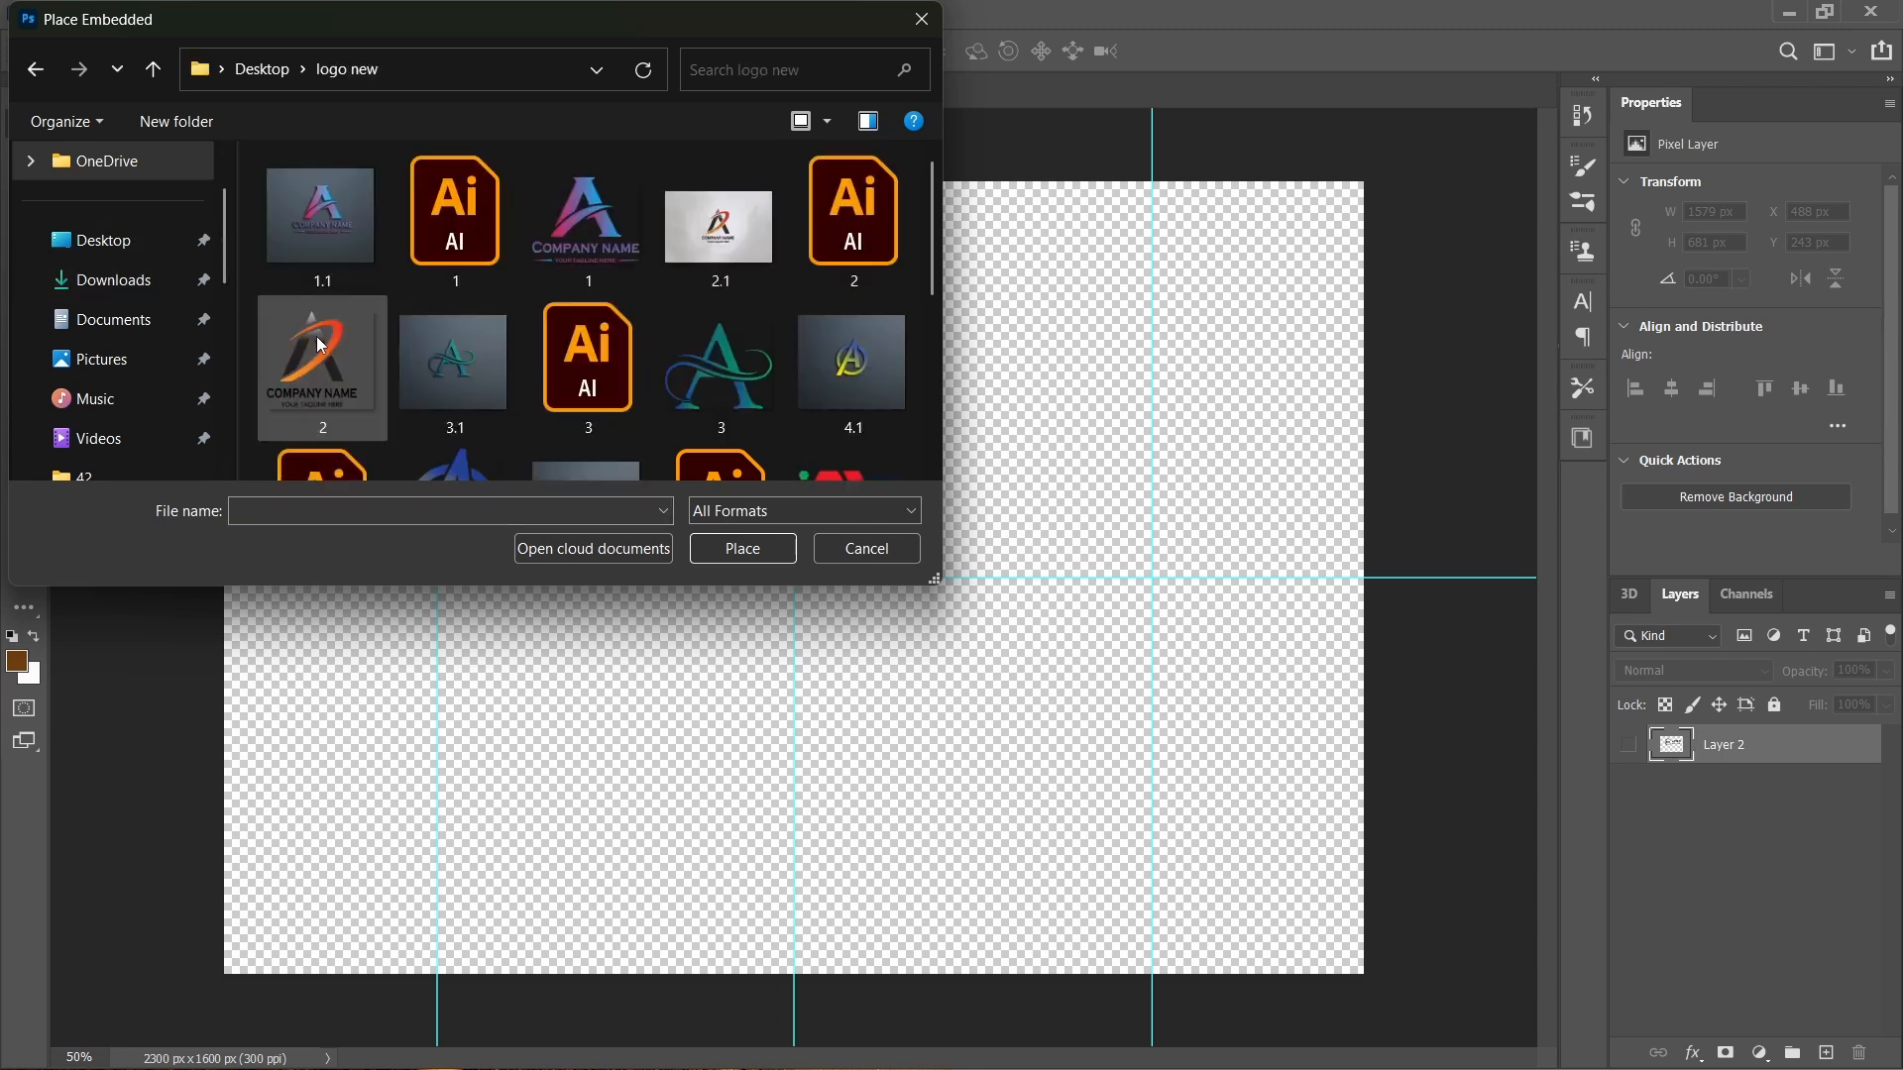
scroll(490, 335, "down", 5)
left_click(479, 444)
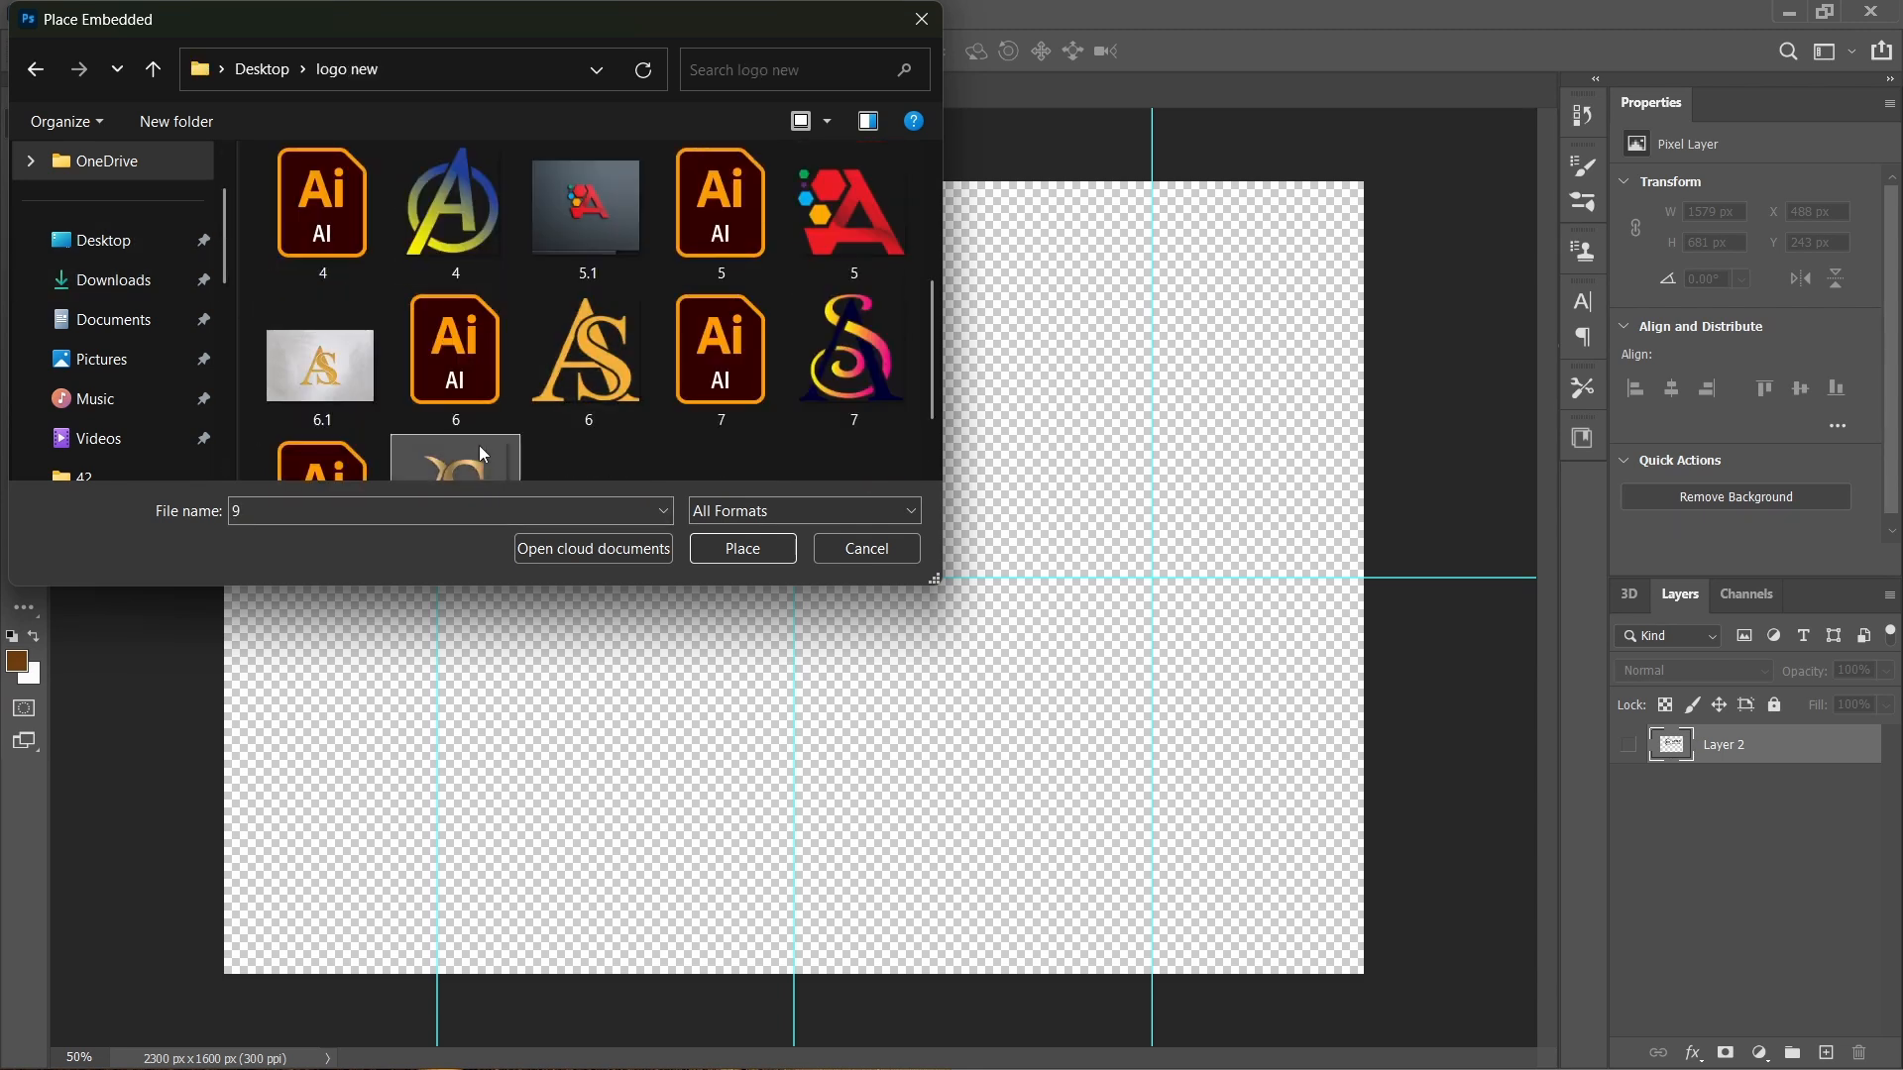
left_click(746, 550)
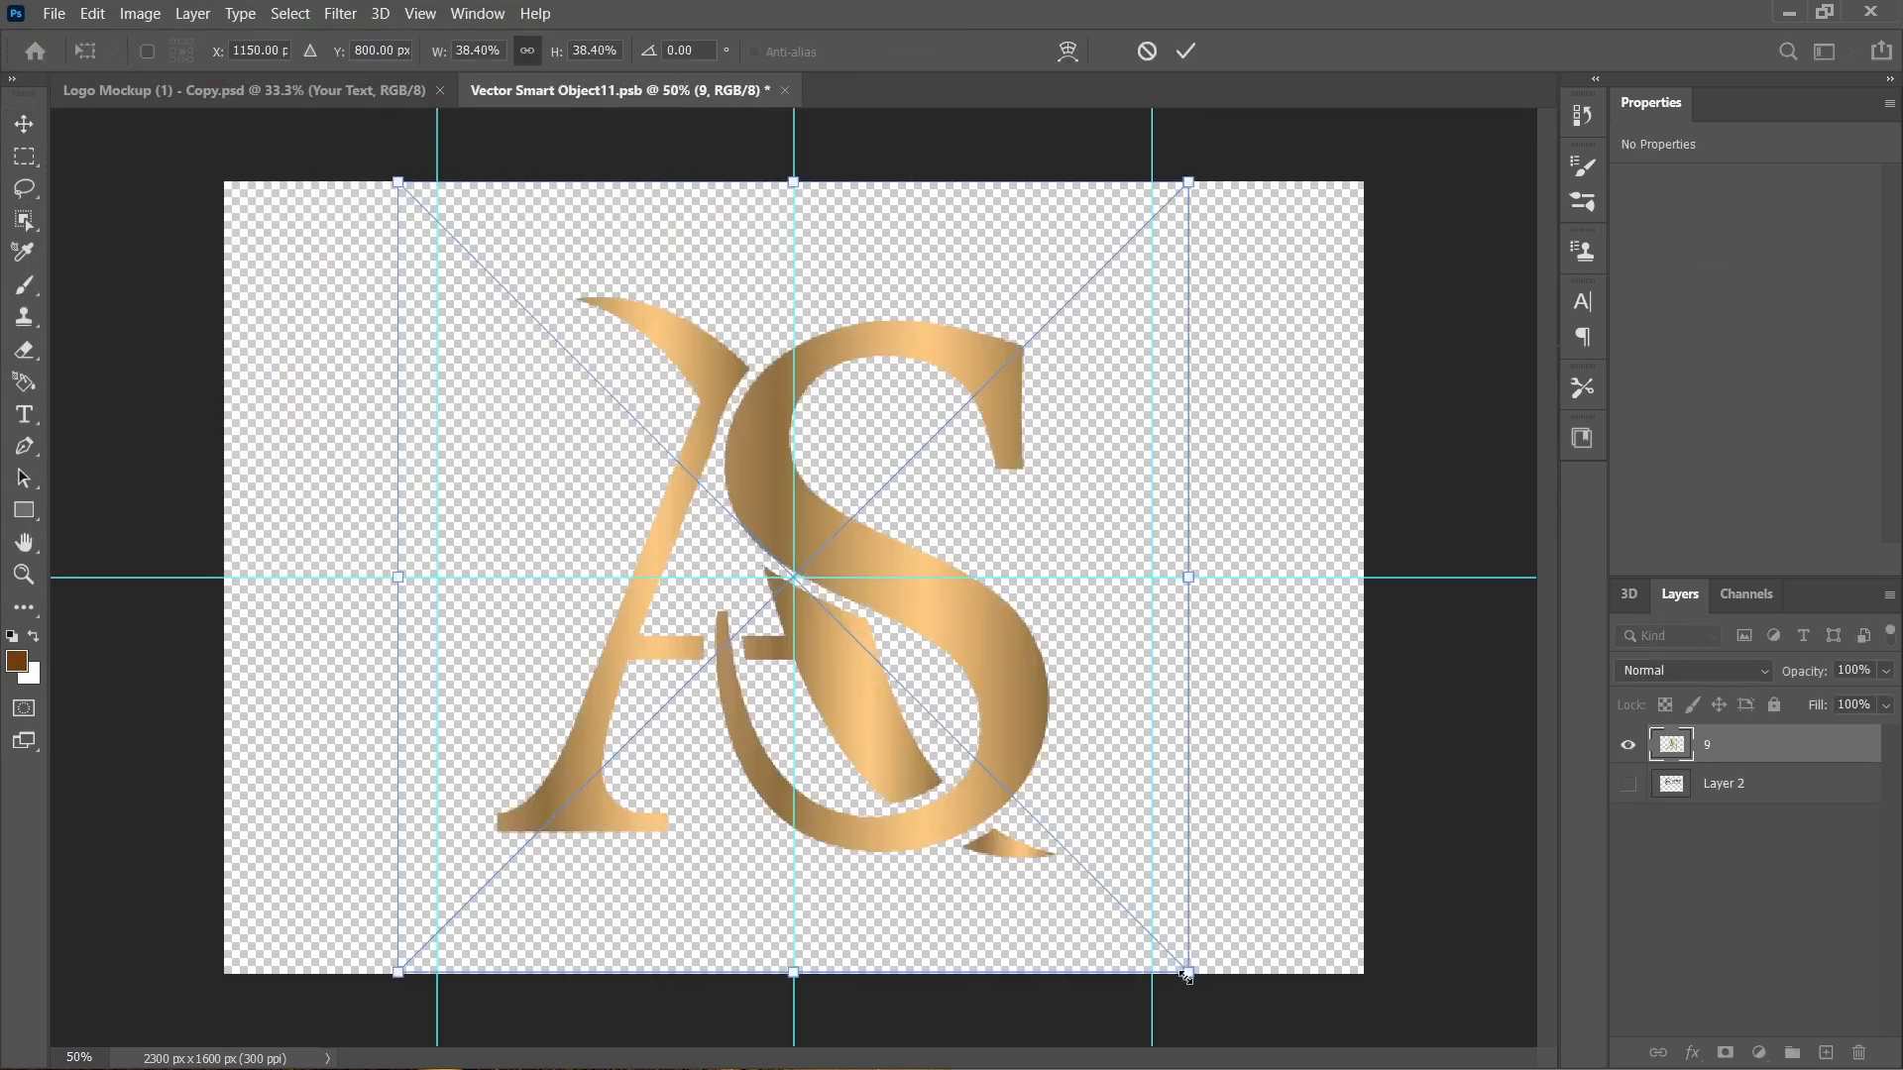
Scale the placed monogram down to about 1008 × 1012 px, then save and close the smart object contents.
left_click_drag(1187, 975, 1147, 930)
left_click(1186, 51)
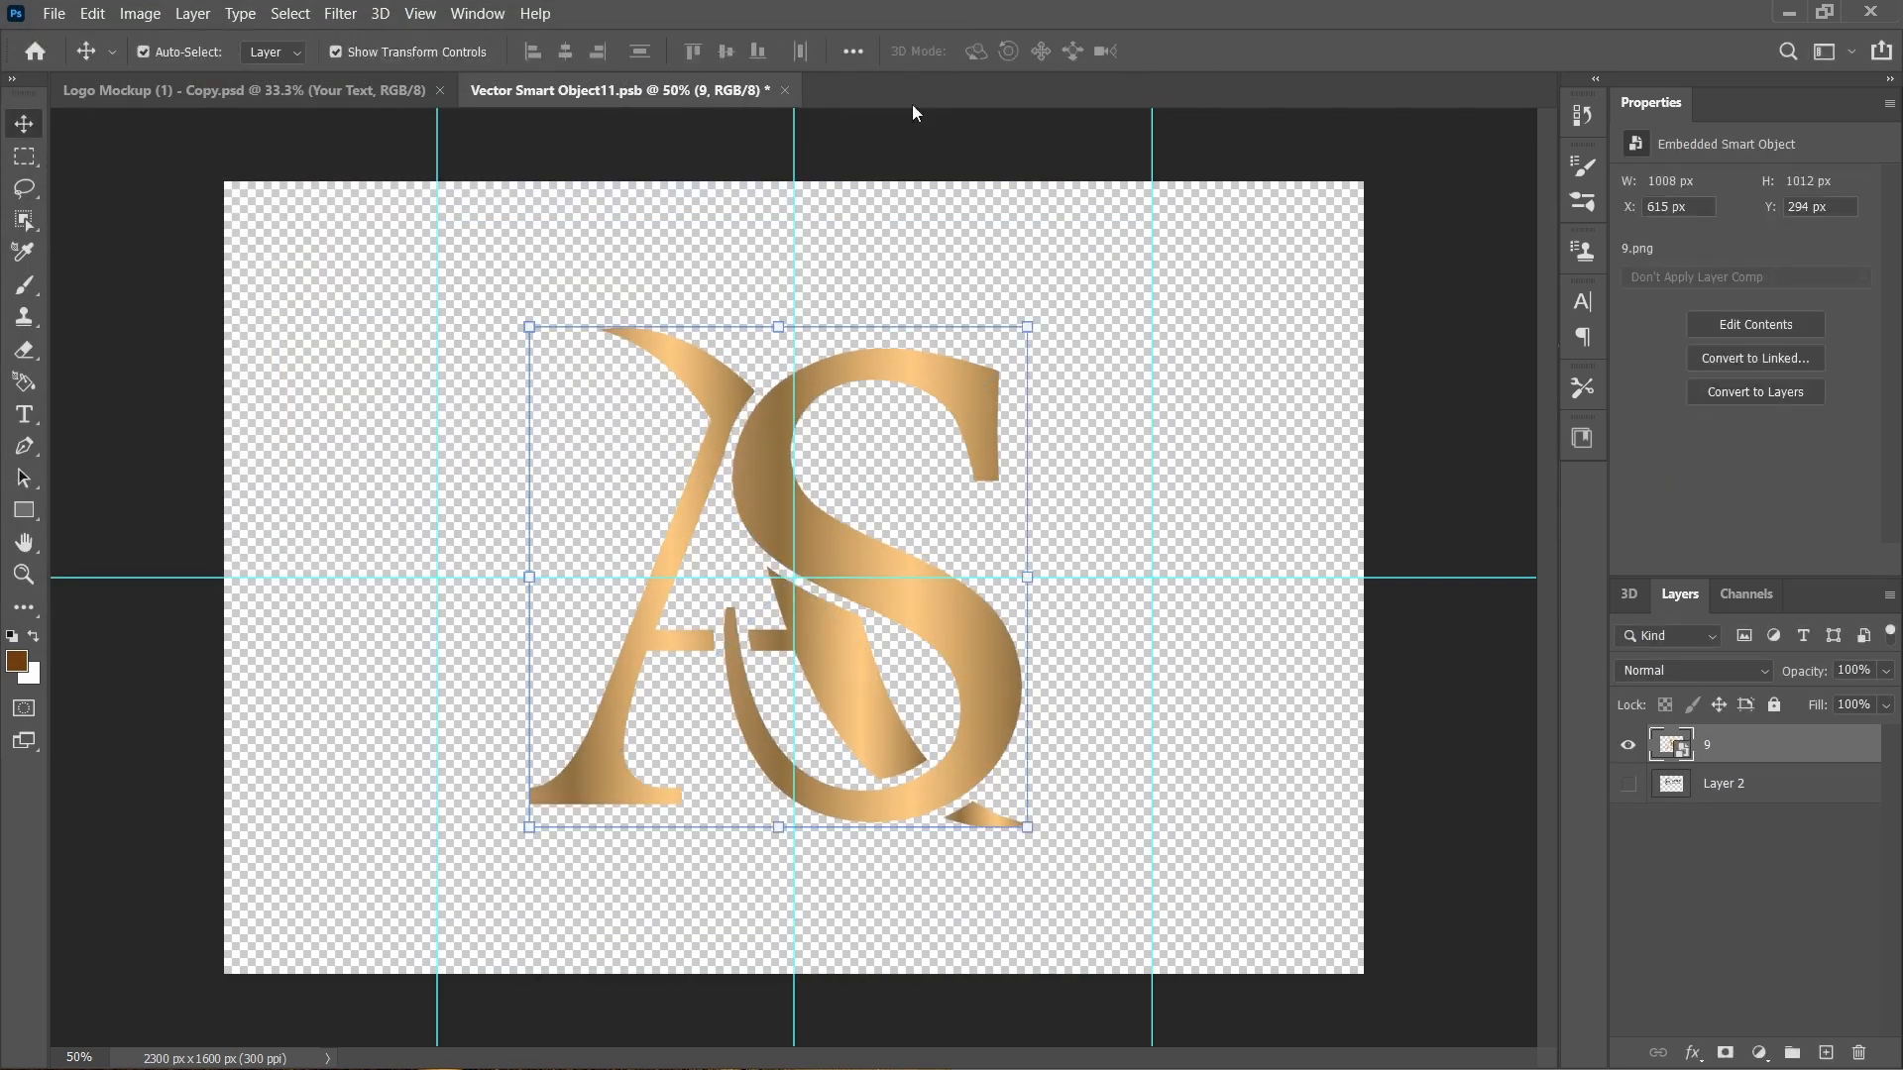
left_click(785, 92)
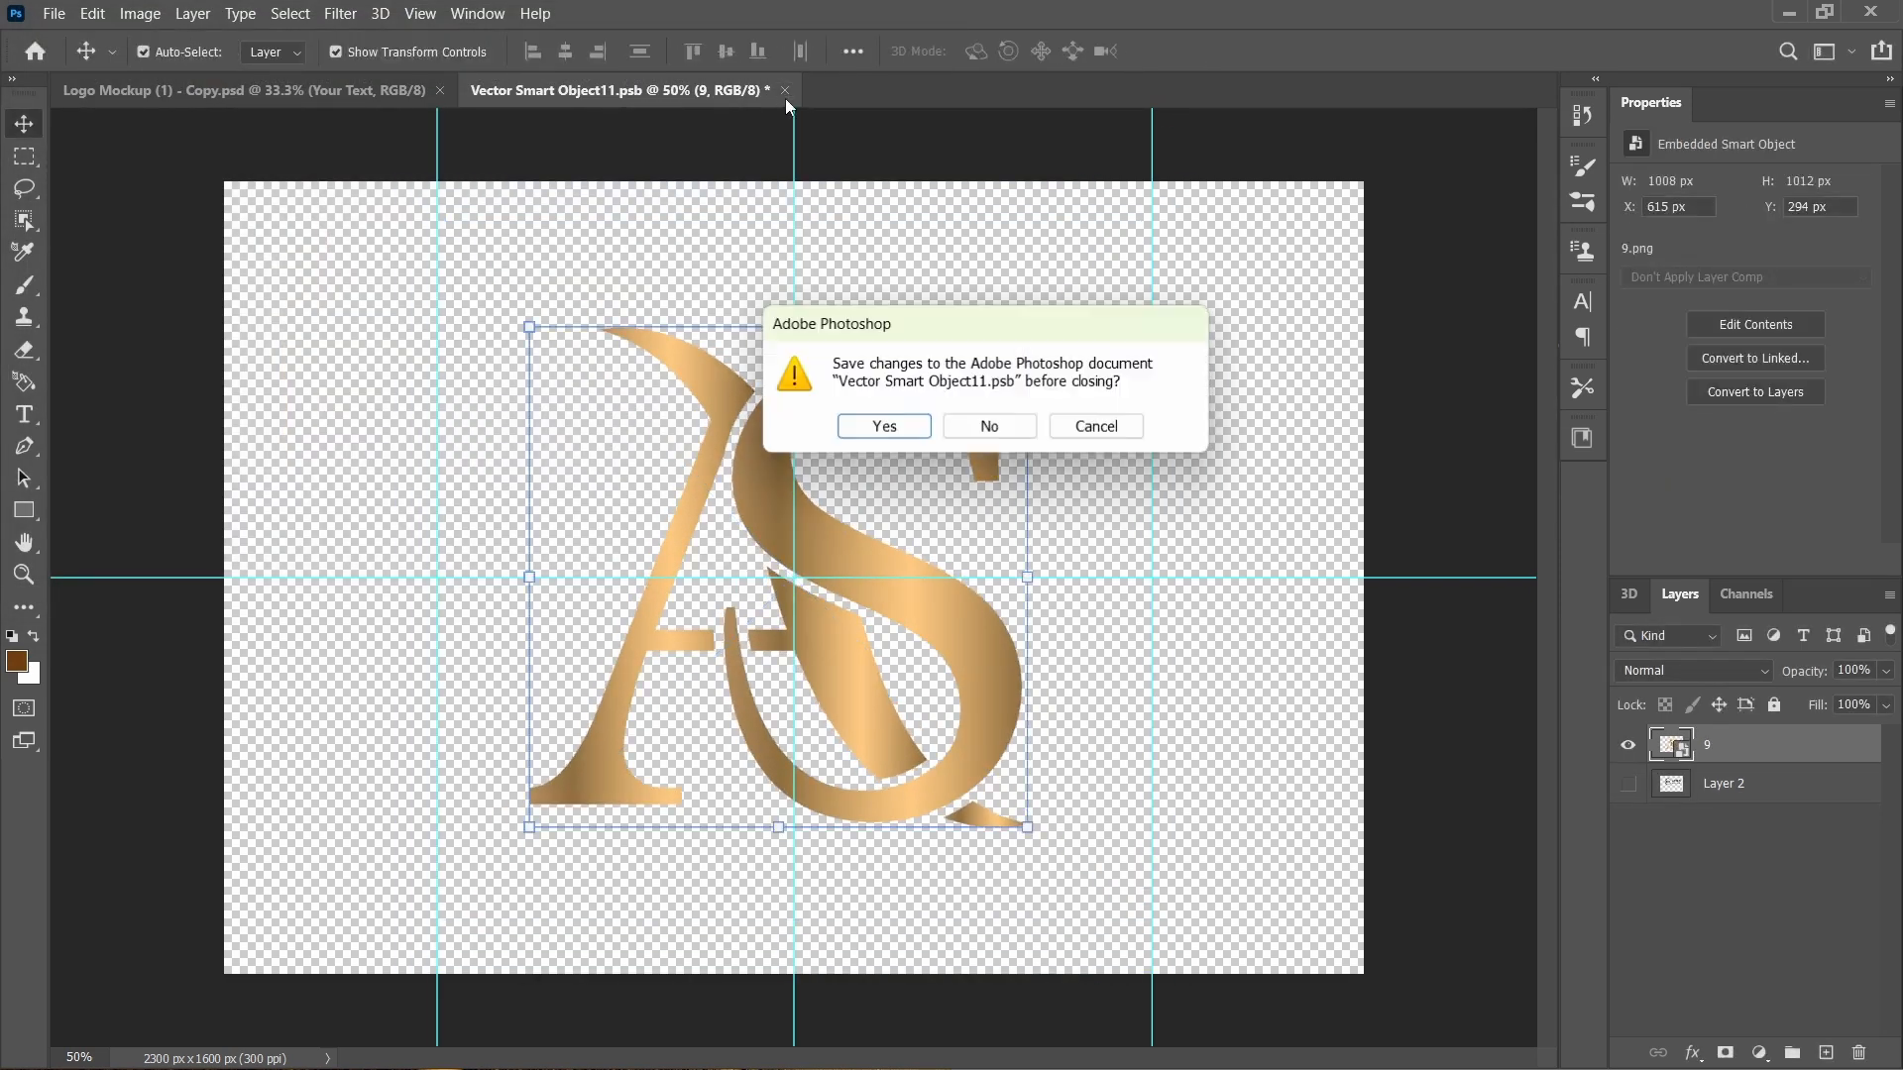
left_click(876, 427)
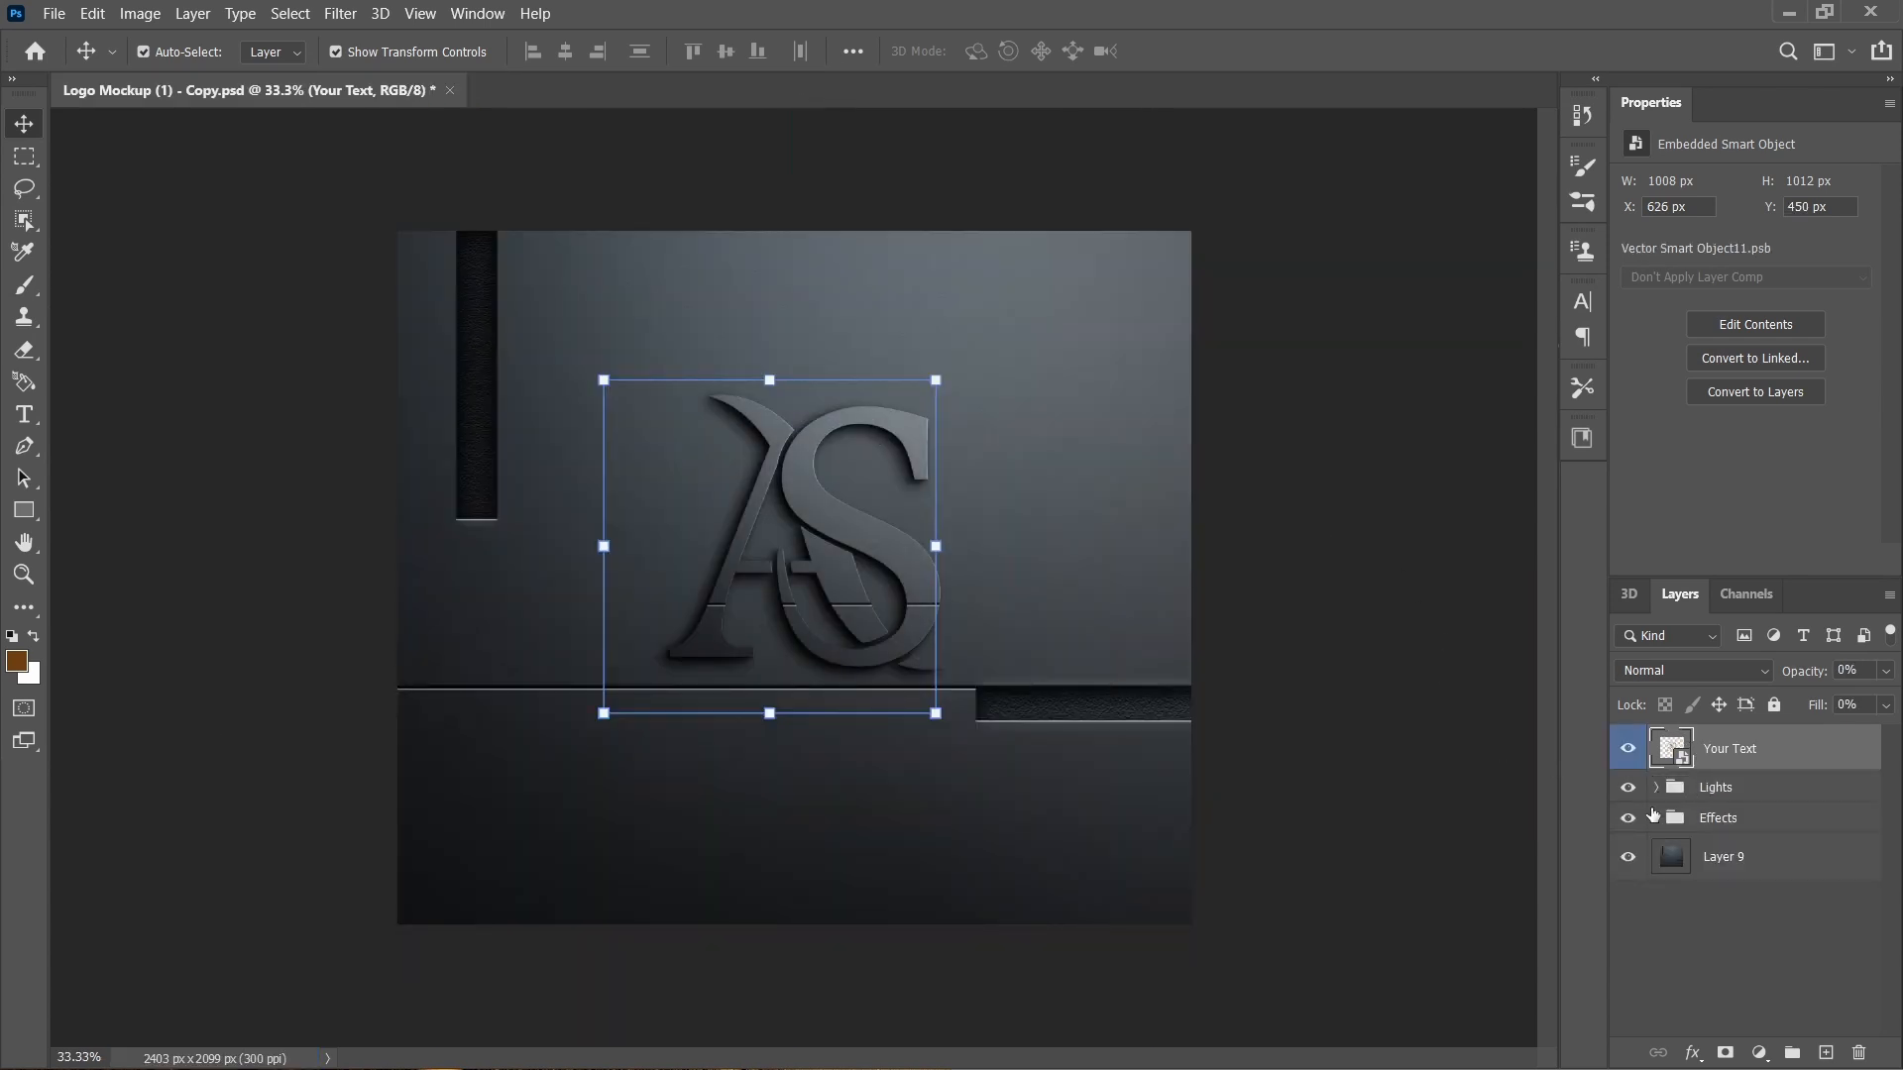
Hide Layer 10, both gradient fills and the Color Fill layer inside the mockup's Effects group.
left_click(1652, 815)
left_click(1655, 819)
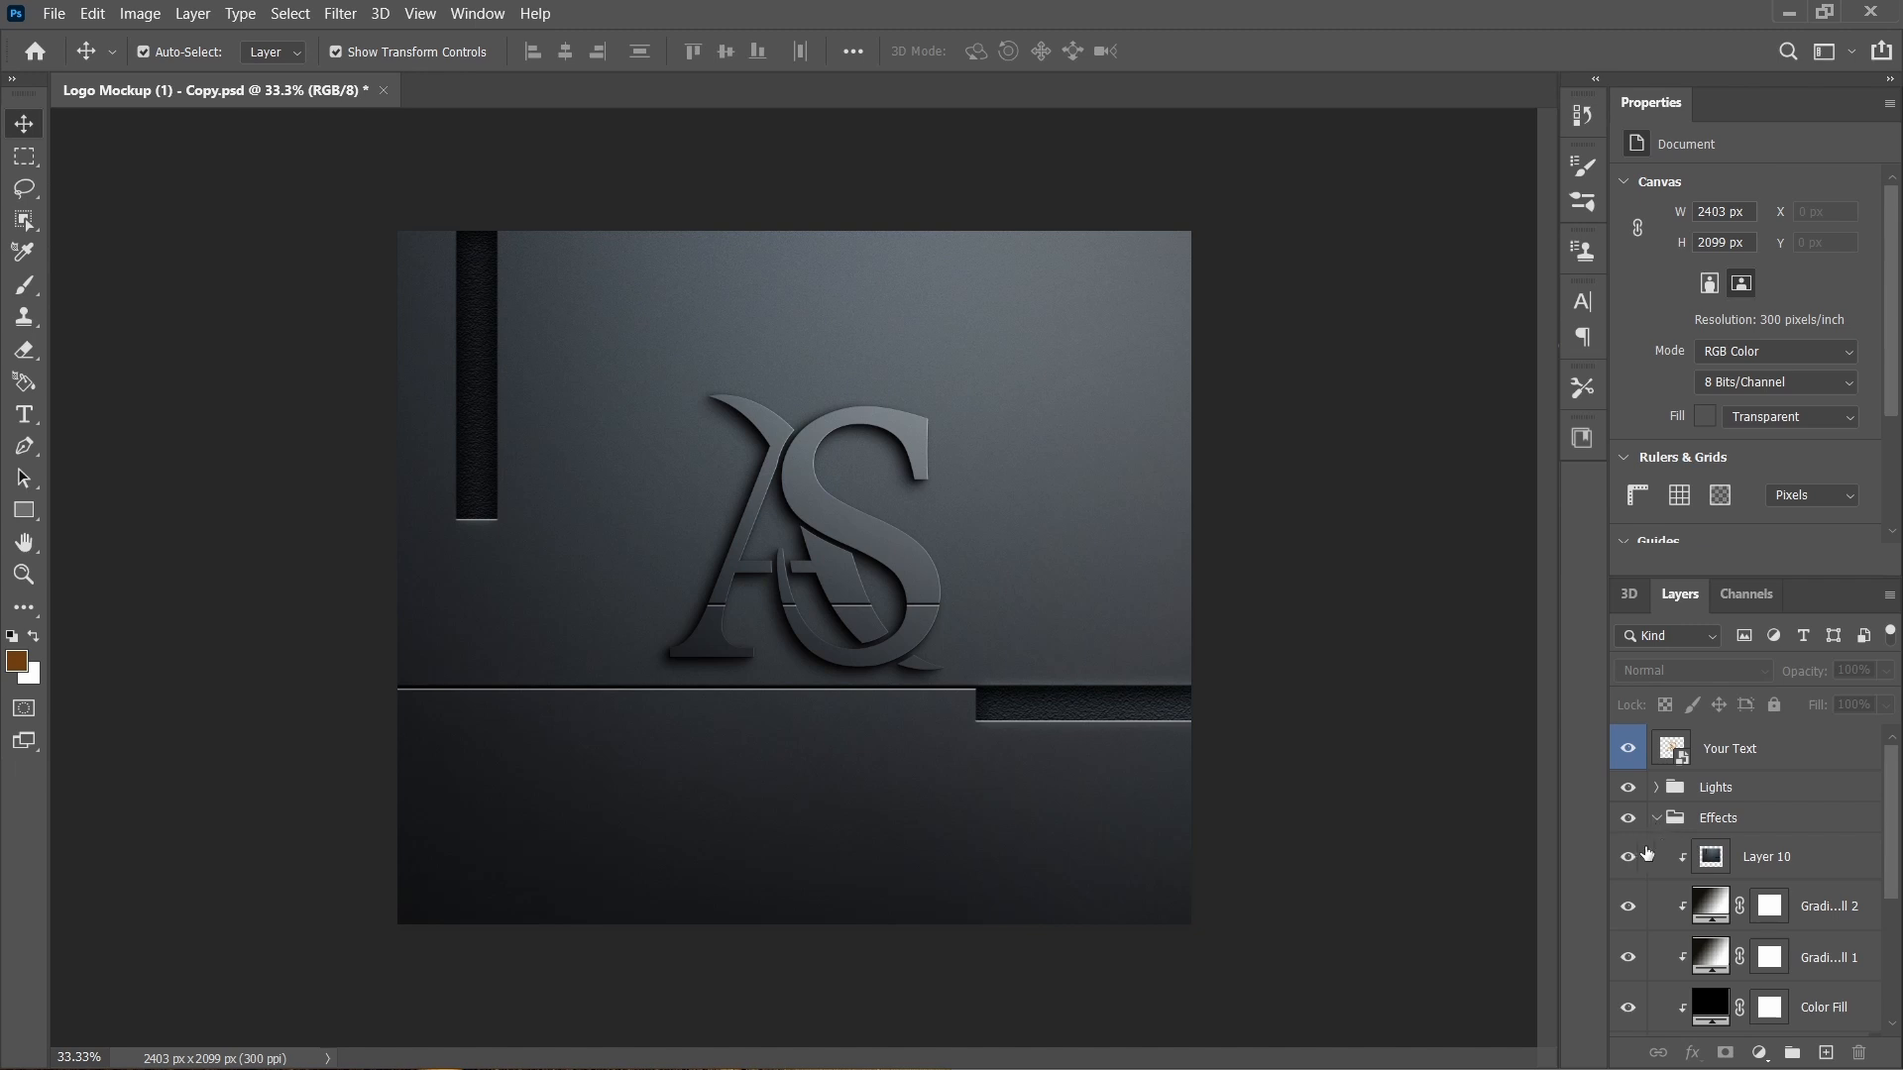
left_click(1628, 857)
left_click(1628, 906)
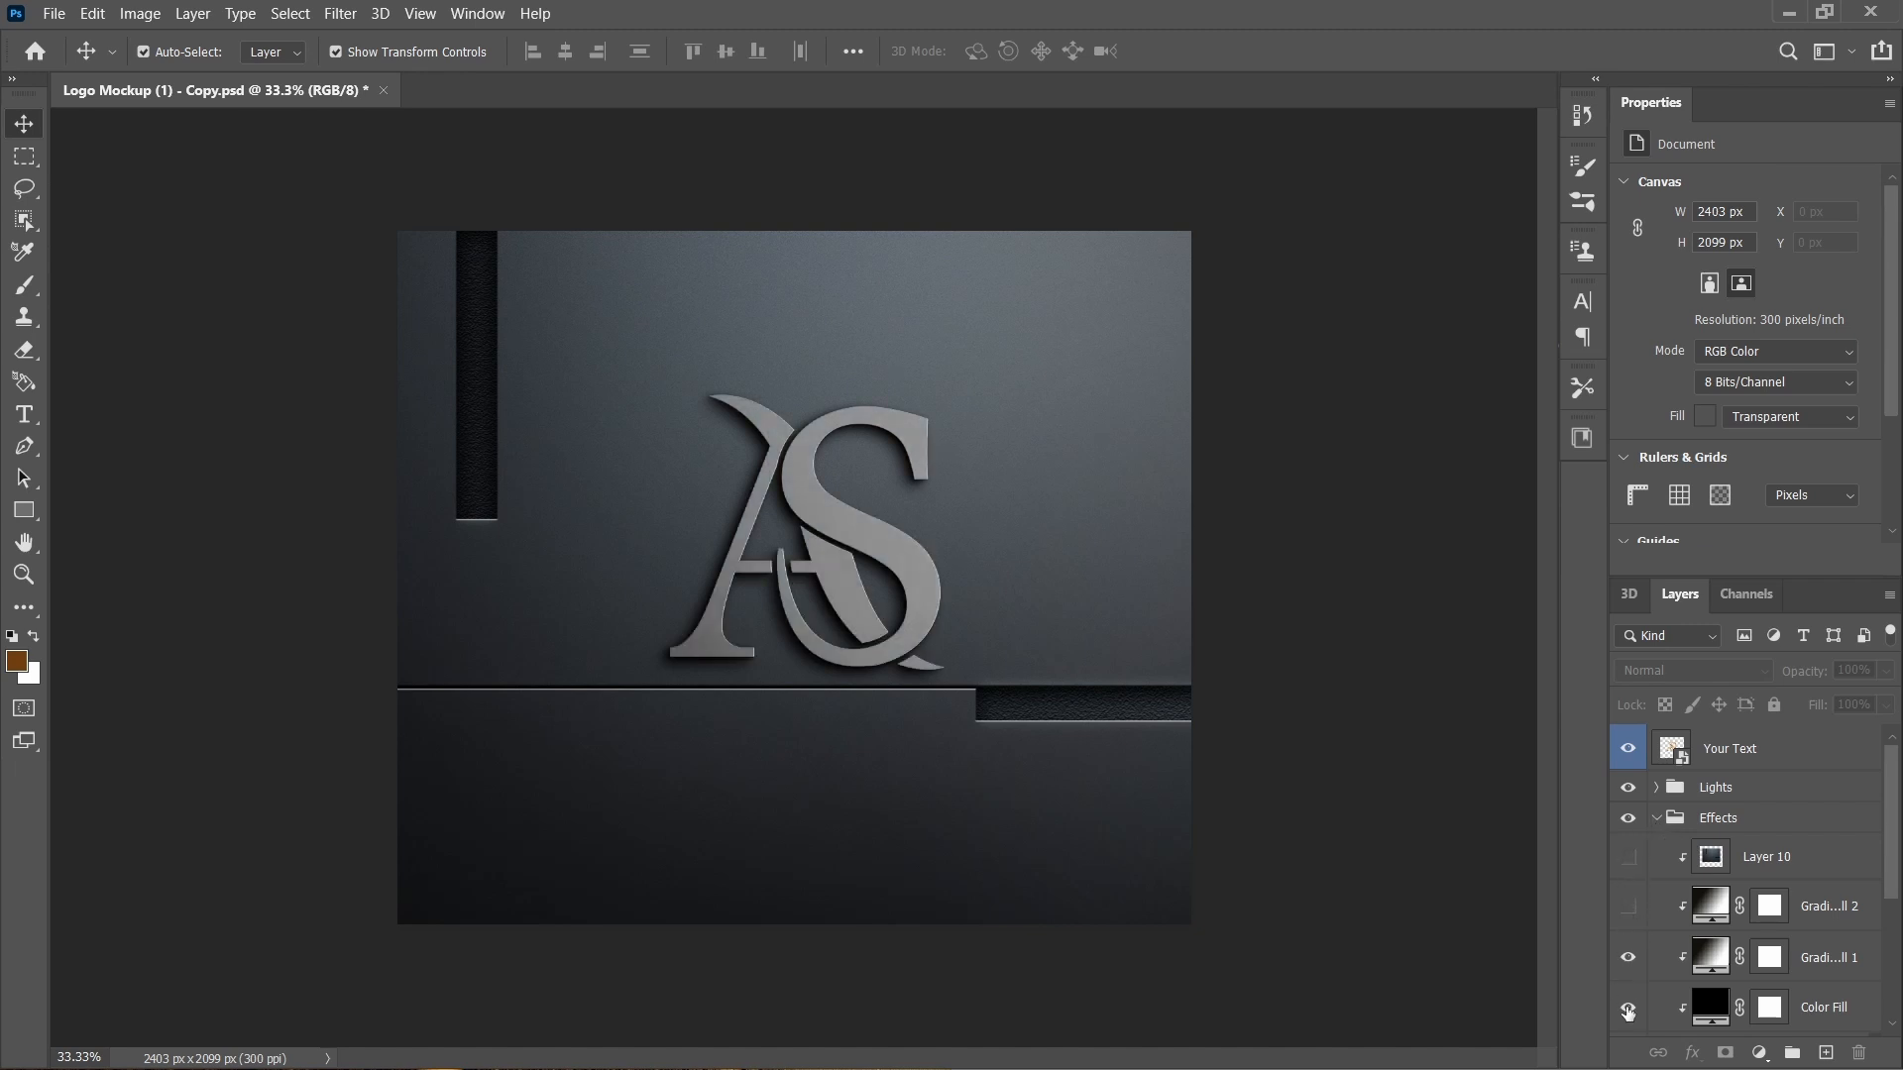
left_click(1628, 1009)
left_click(1628, 958)
scroll(1745, 961, "down", 2)
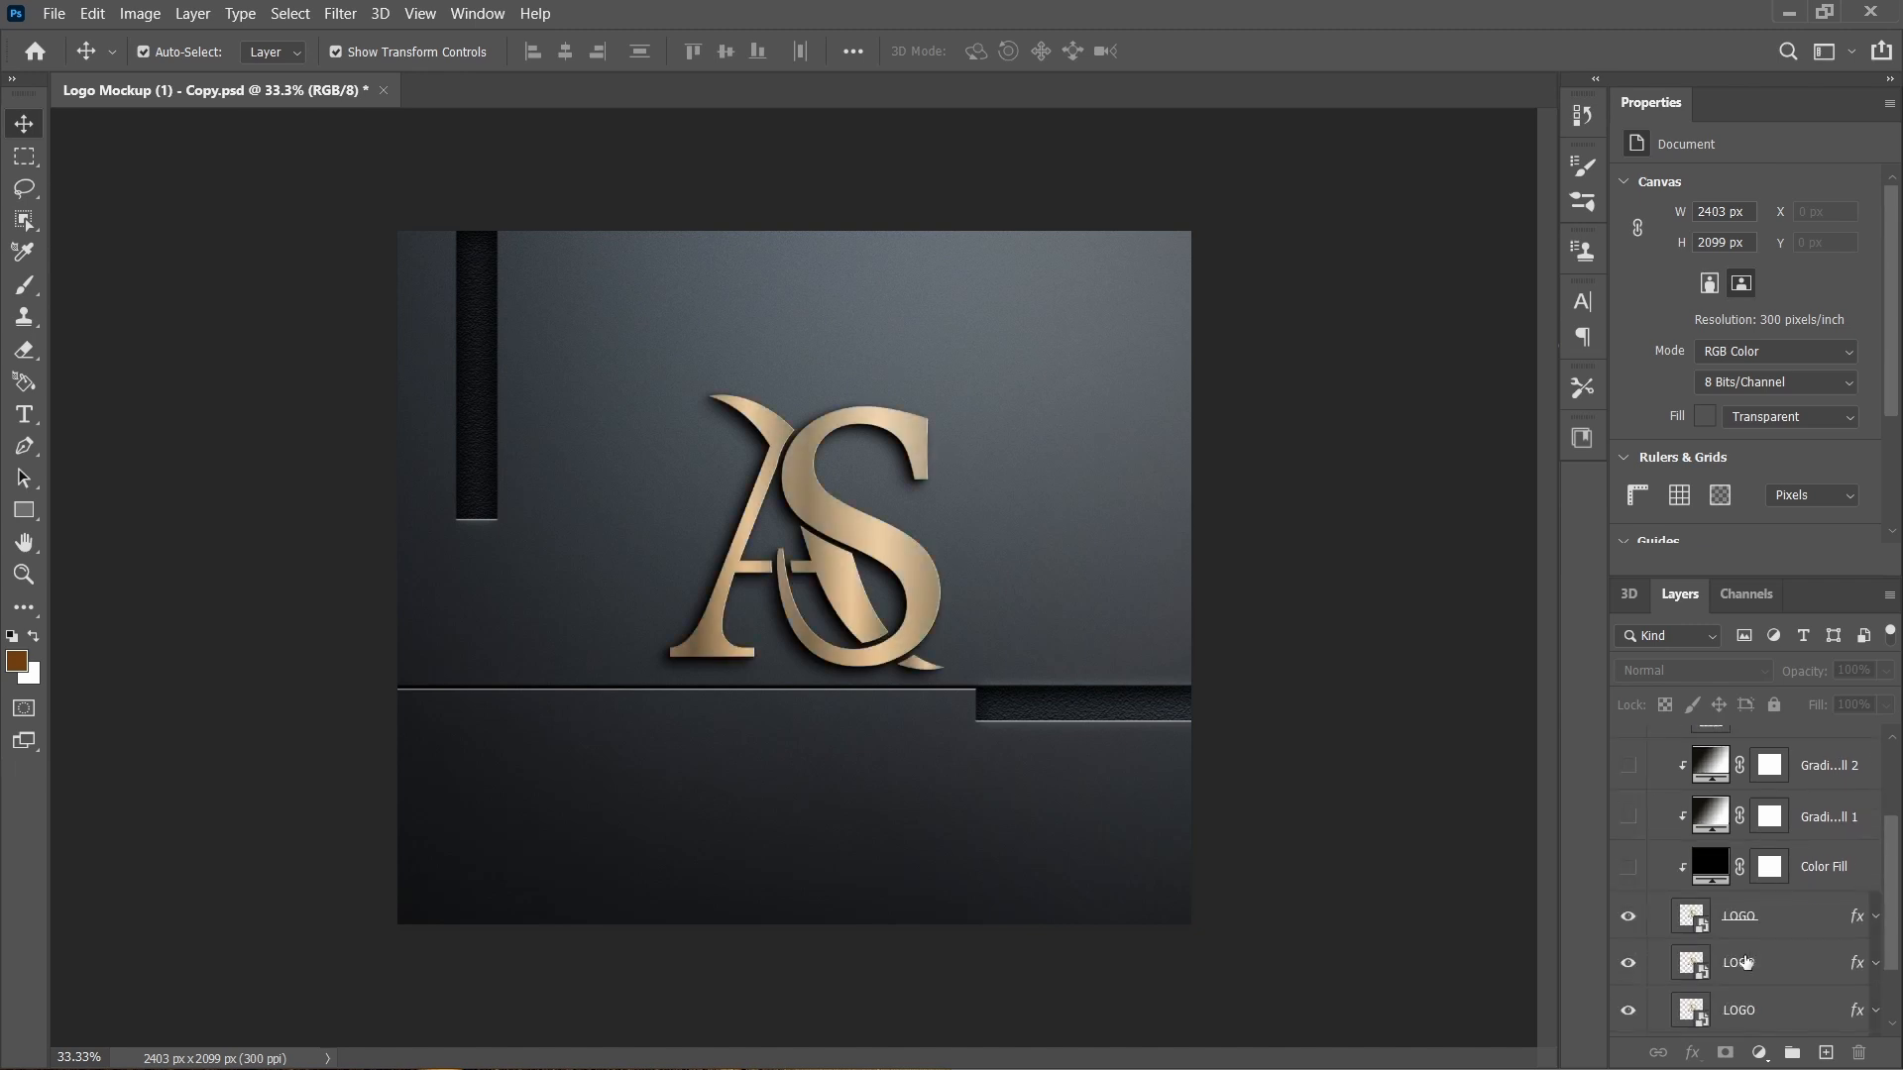
scroll(1643, 867, "up", 3)
left_click(1655, 819)
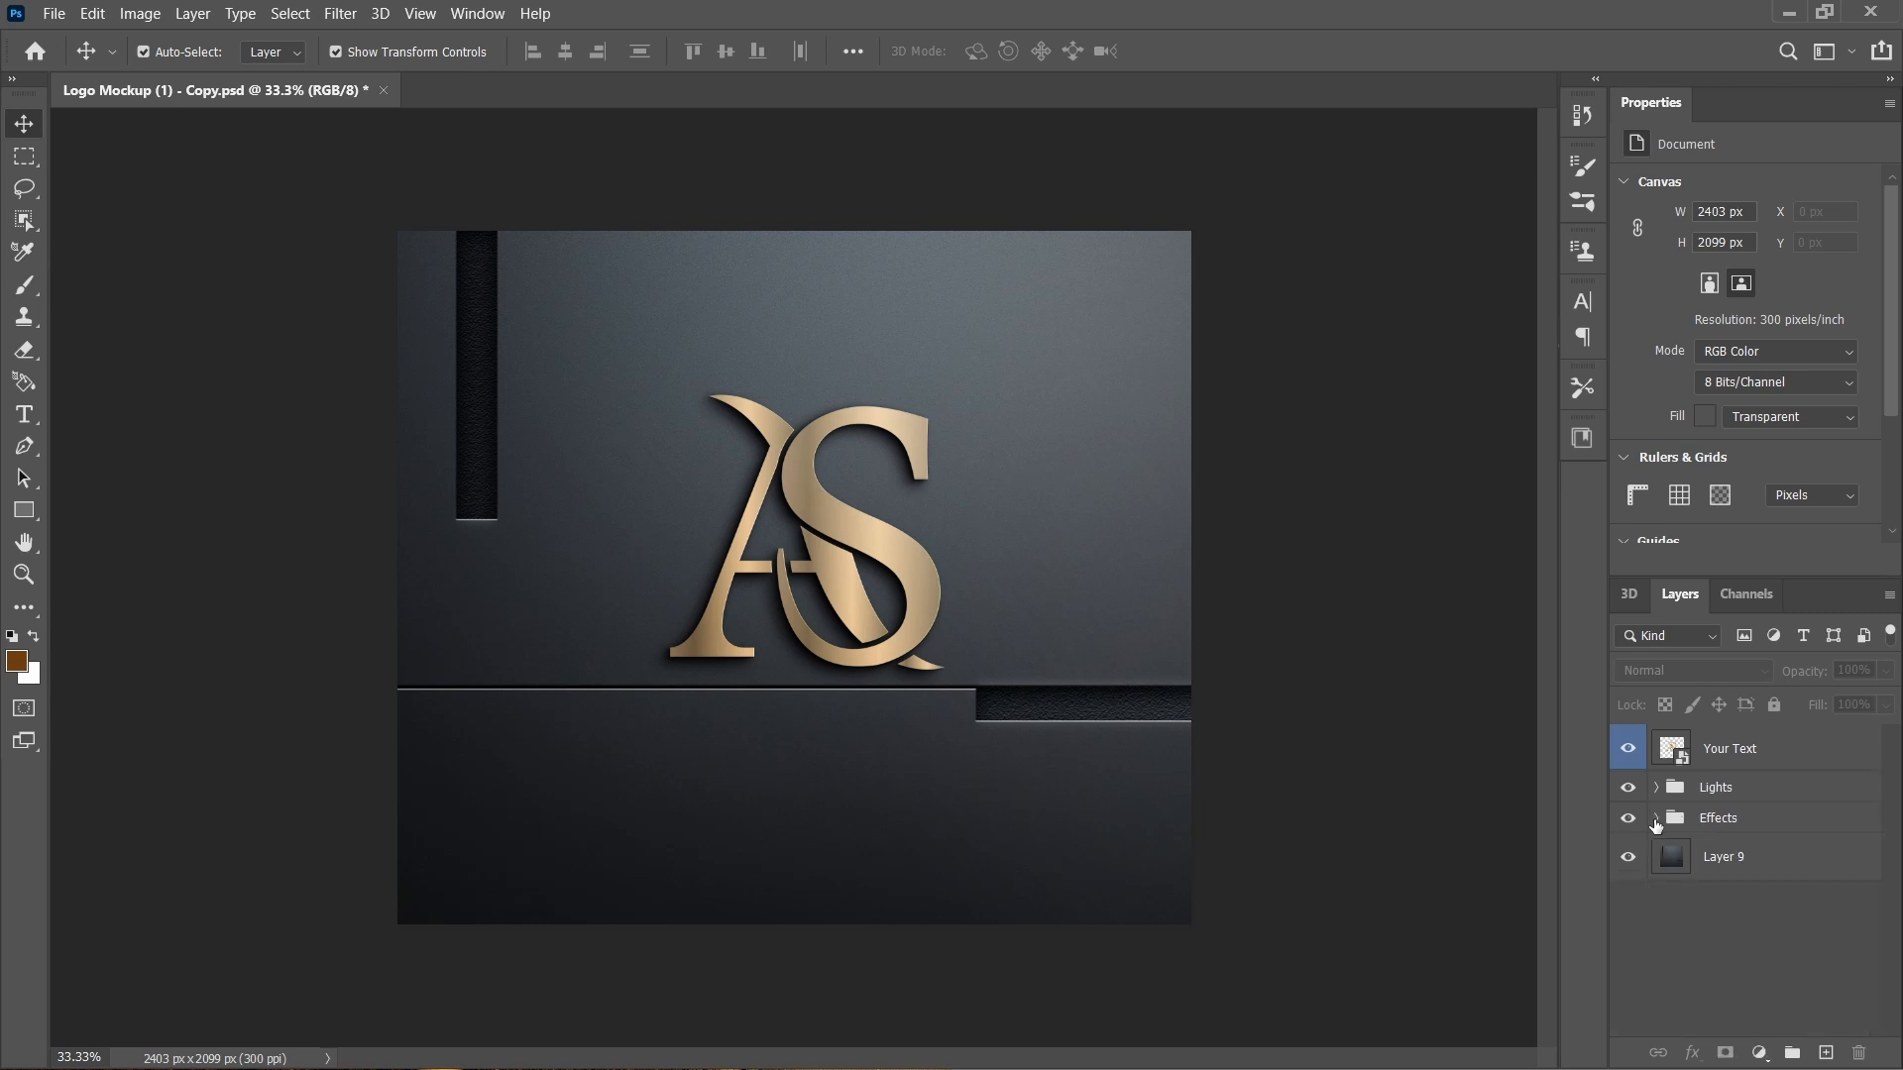
Try showing the second gradient fill of the Effects group over the monogram and hide it again.
left_click(1655, 818)
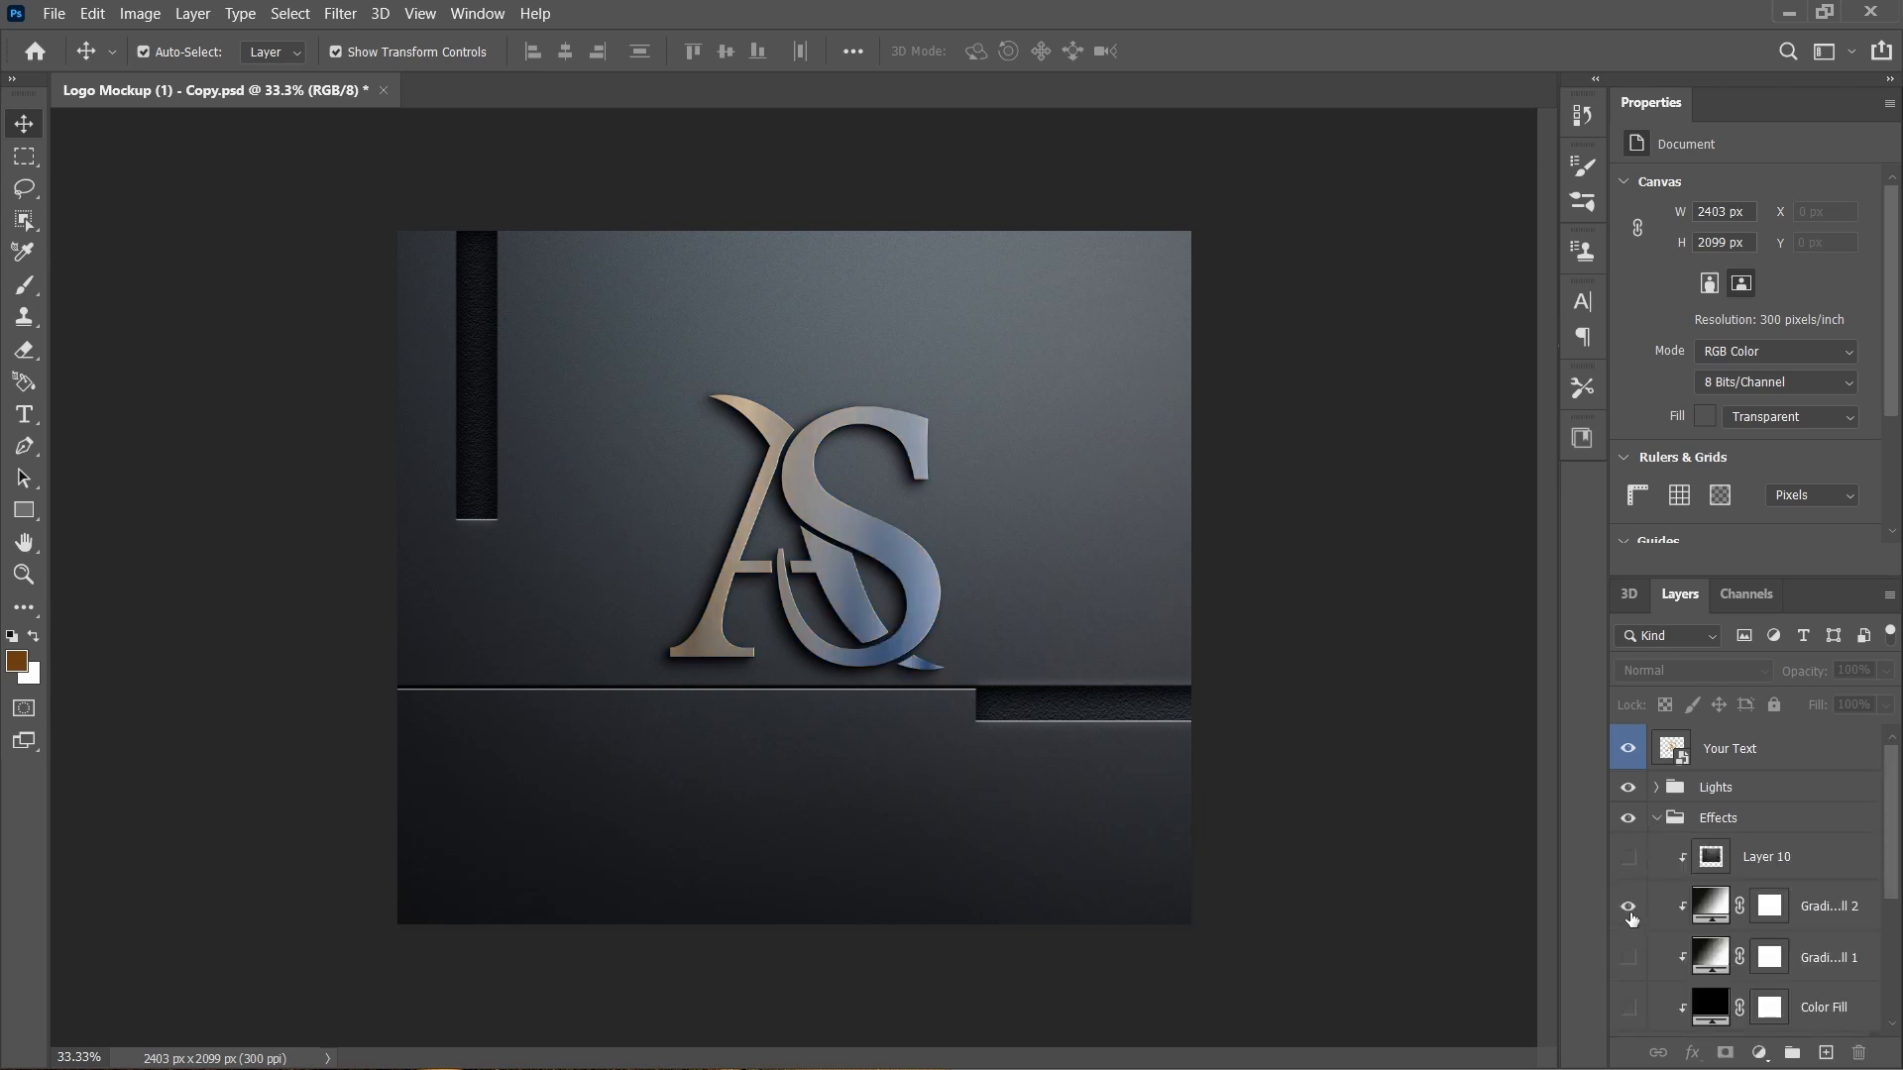
left_click(1630, 912)
left_click(1629, 907)
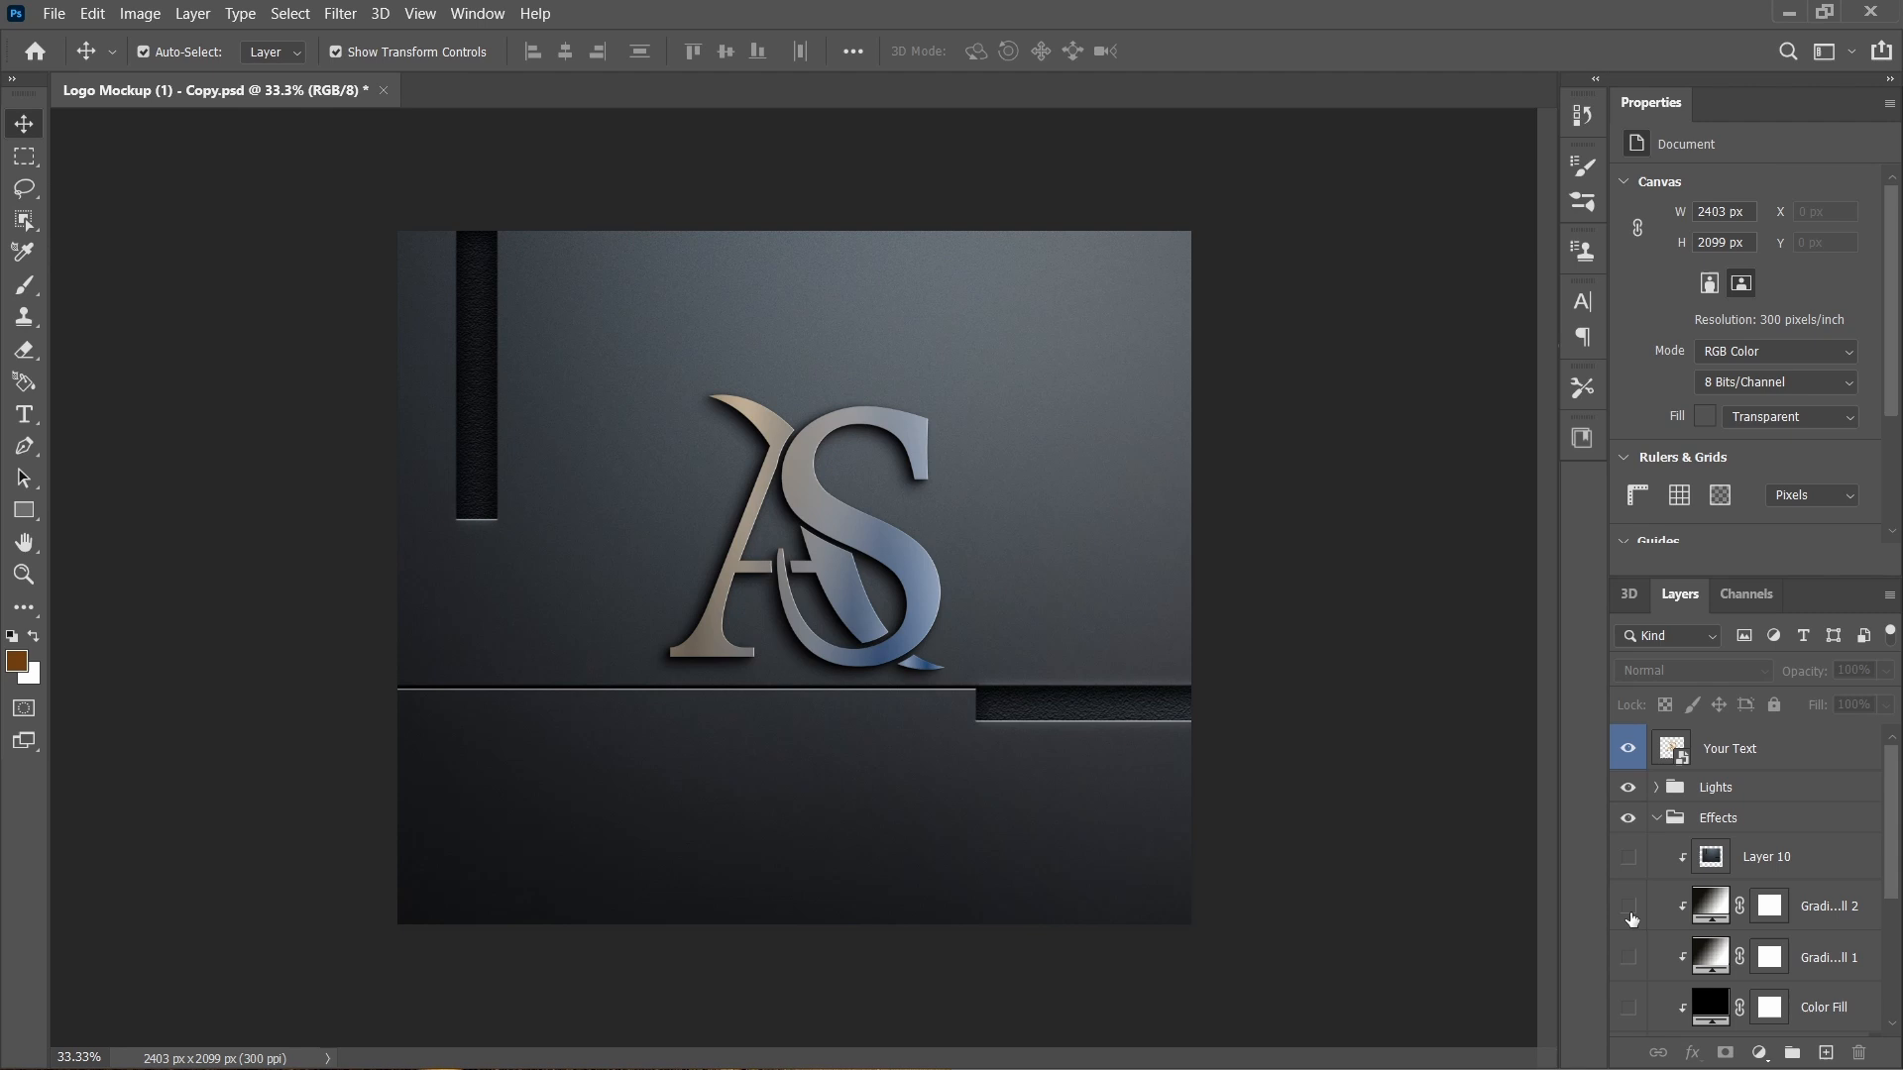
left_click(1658, 818)
Hide Layer 2, Layer 1 and the Hue/Saturation adjustment inside the Lights group.
left_click(1653, 791)
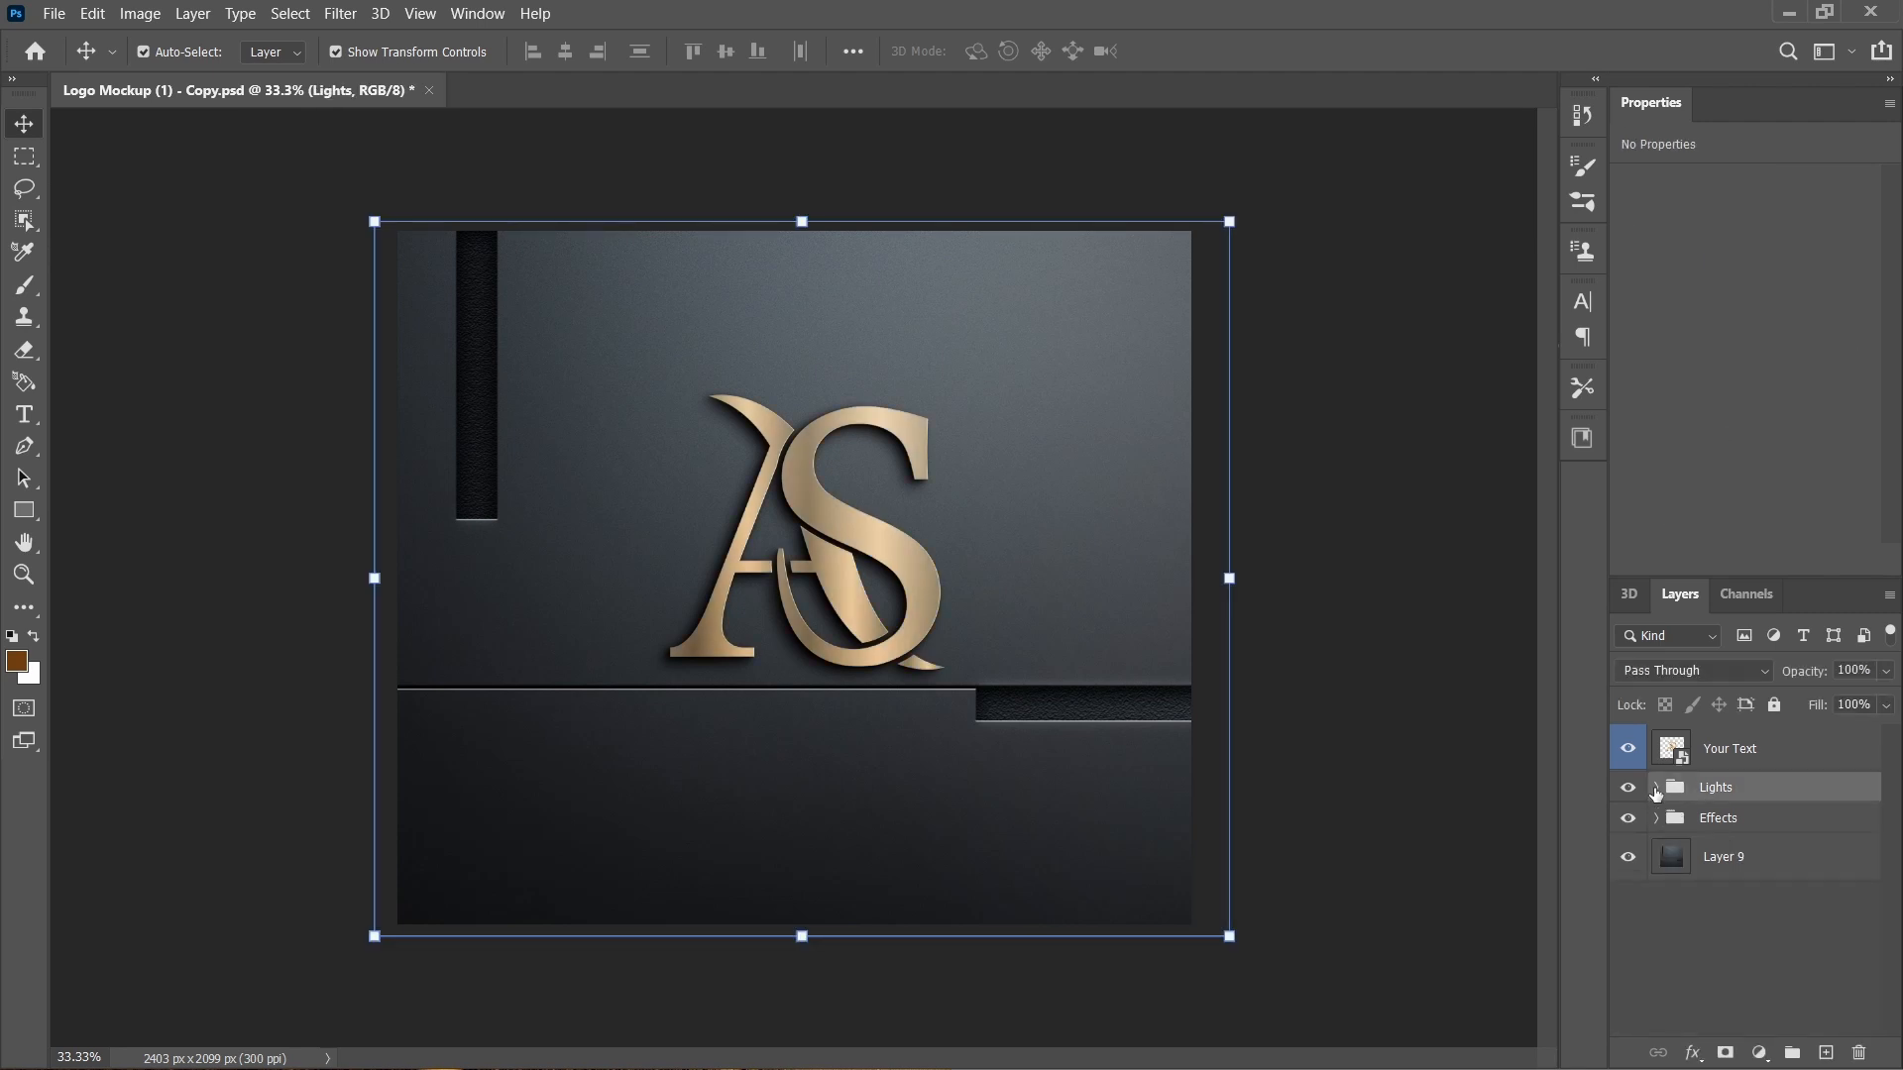
left_click(1654, 790)
left_click(1654, 791)
left_click(1655, 788)
left_click(1629, 827)
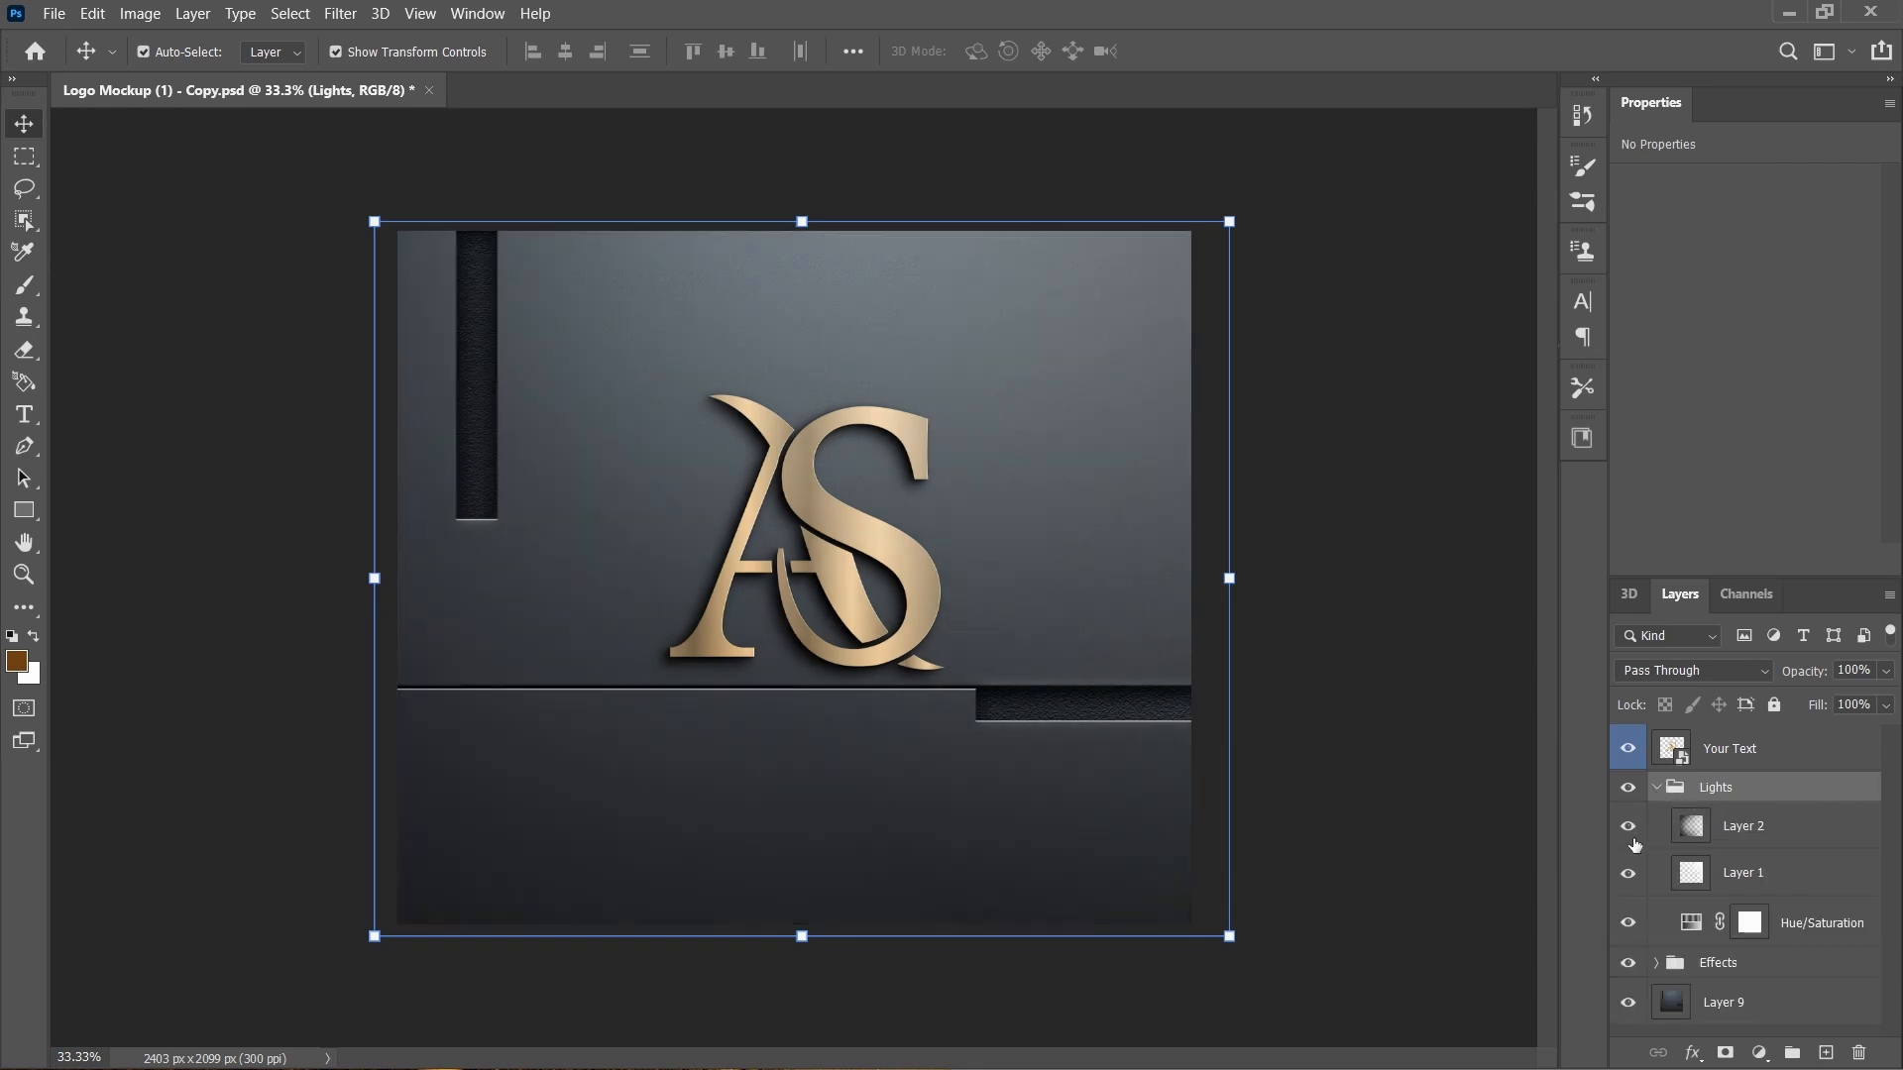
left_click(1631, 879)
left_click(1631, 880)
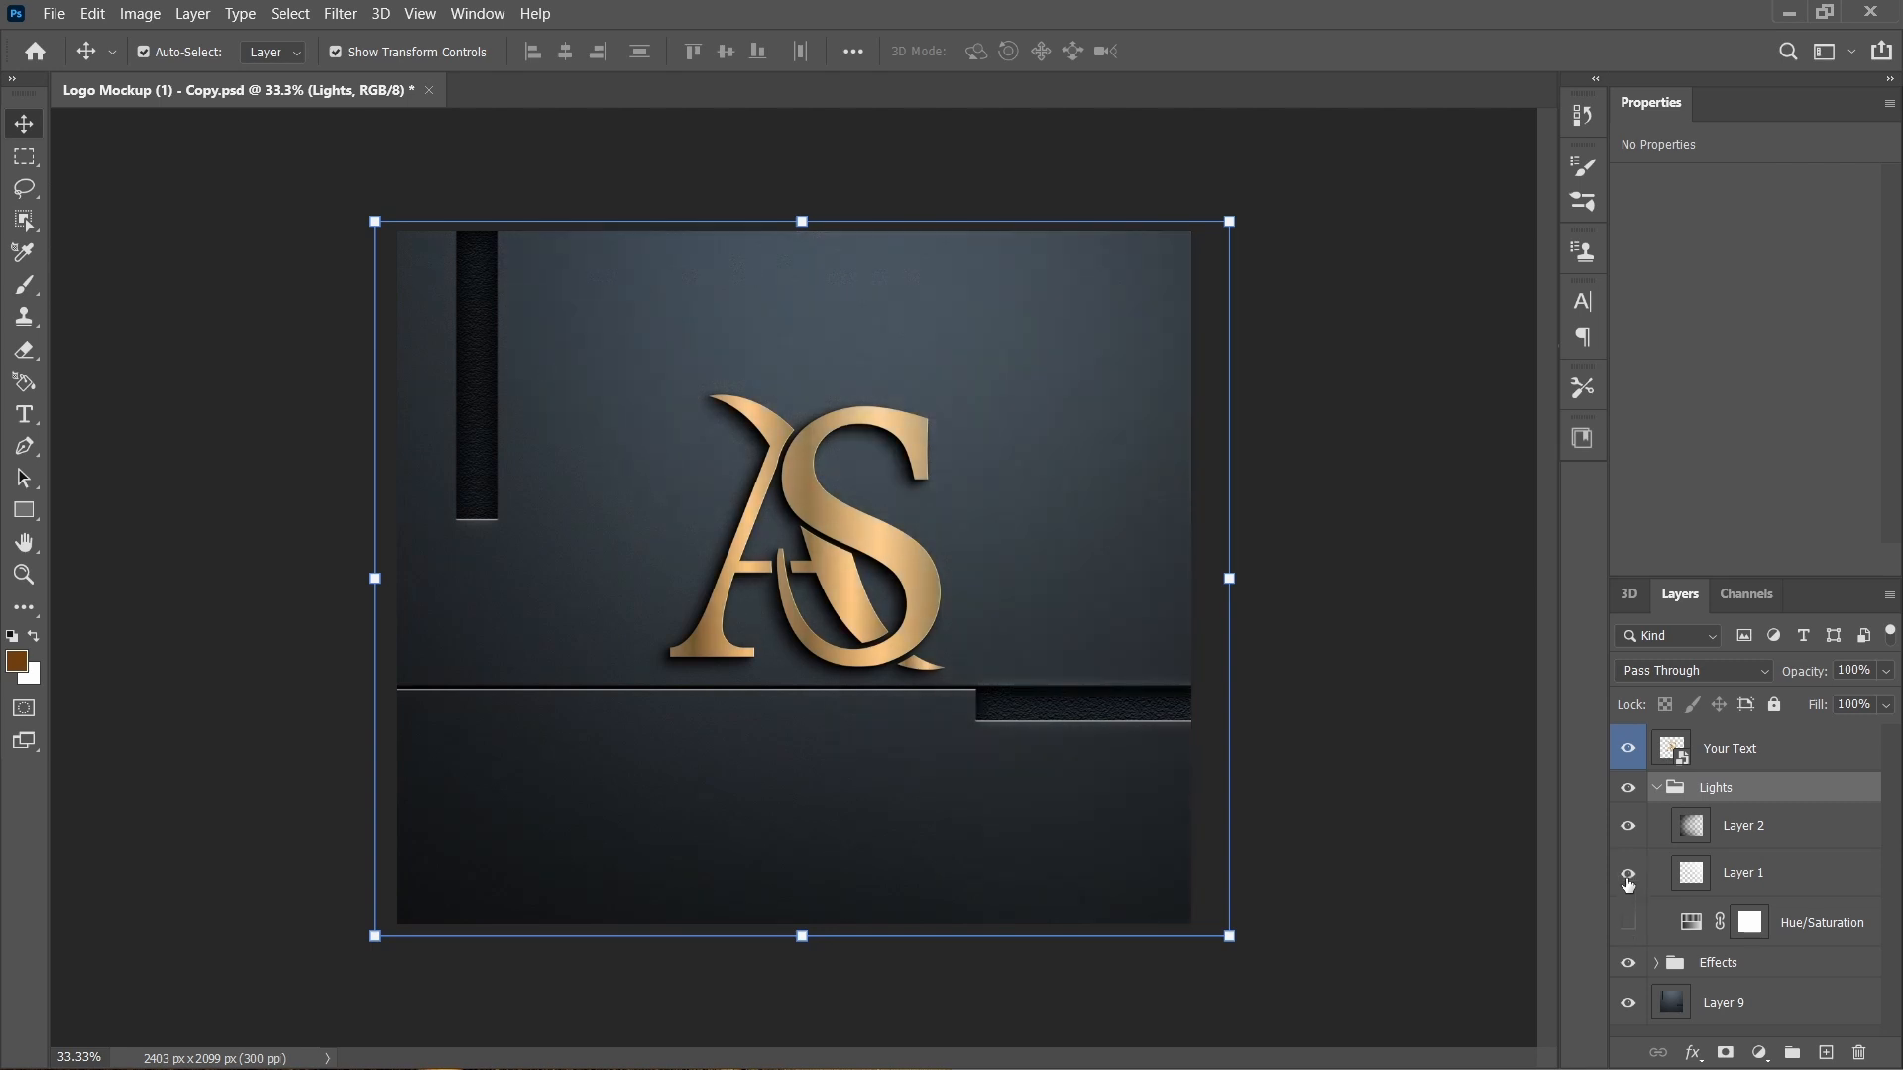
left_click(1628, 880)
left_click(1628, 834)
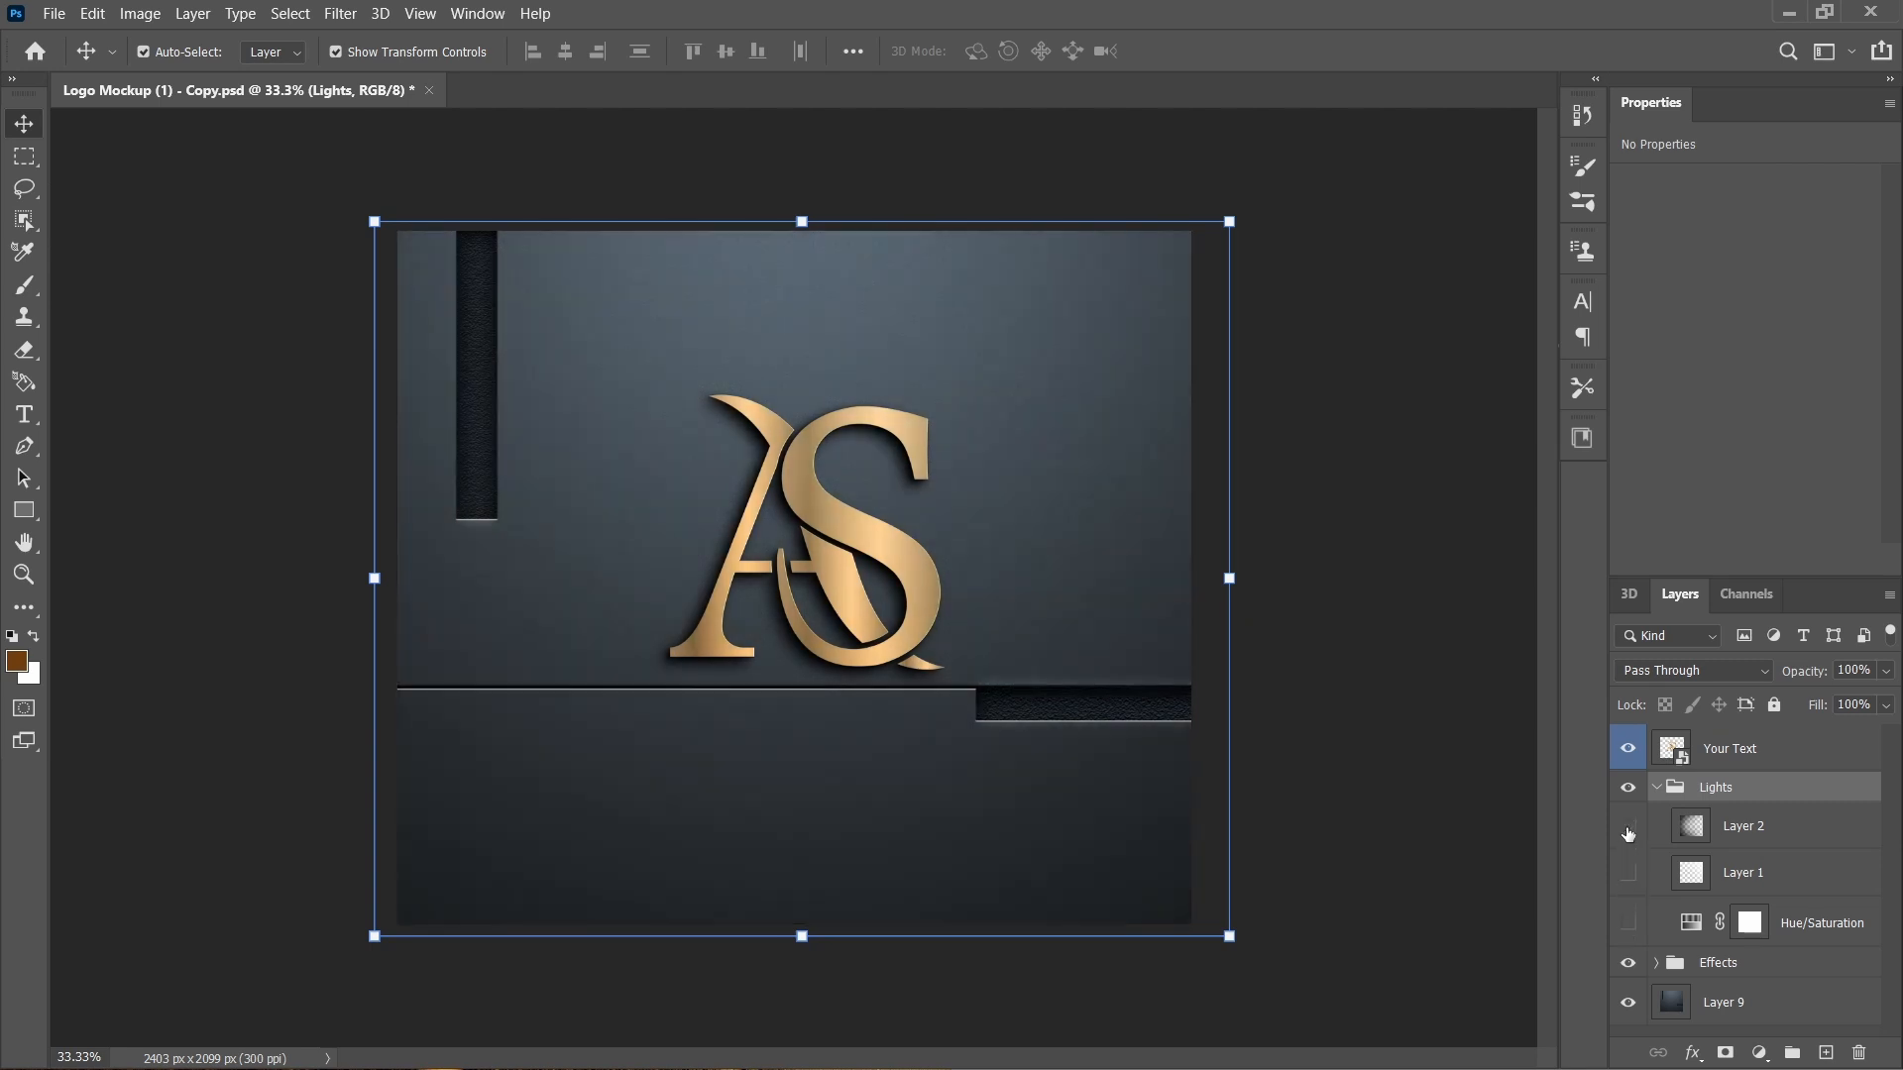